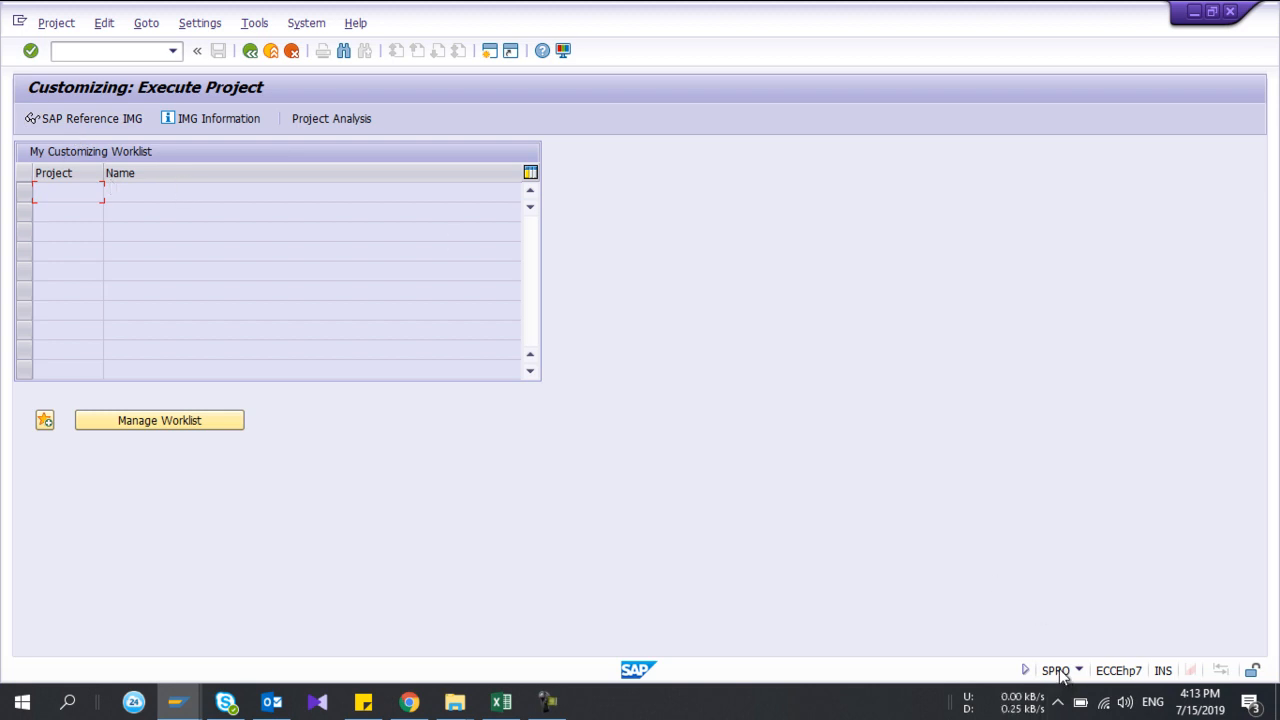
# - Open the SAP Reference IMG and locate the Production and Production Planning for Process Industries nodes
pyautogui.click(46, 123)
pyautogui.scroll(-4, 36, 360)
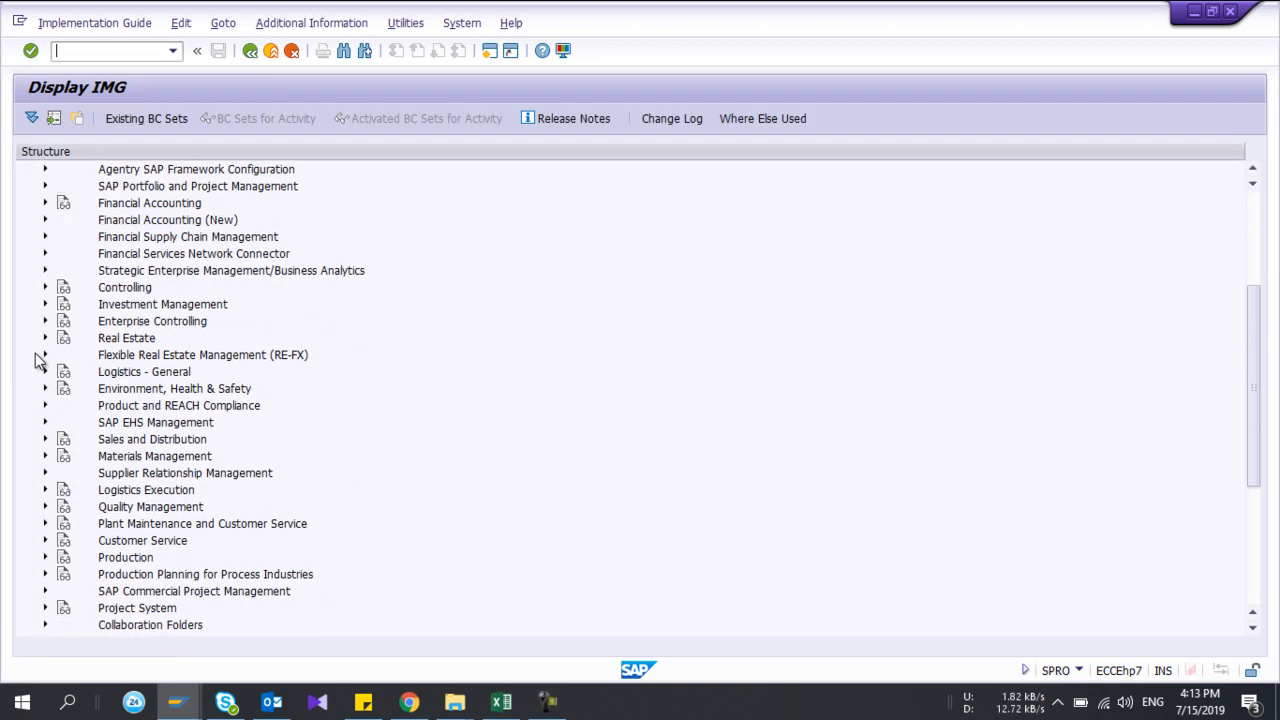
pyautogui.scroll(-4, 36, 360)
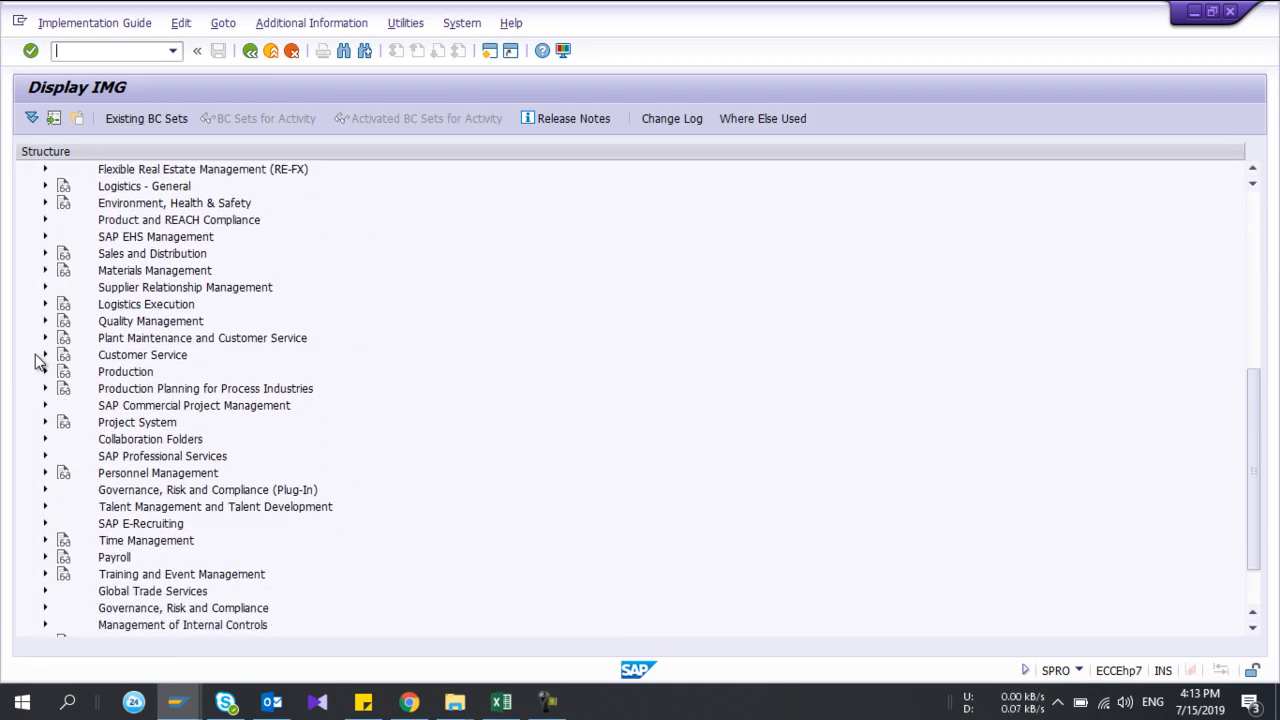
pyautogui.click(106, 375)
pyautogui.click(250, 393)
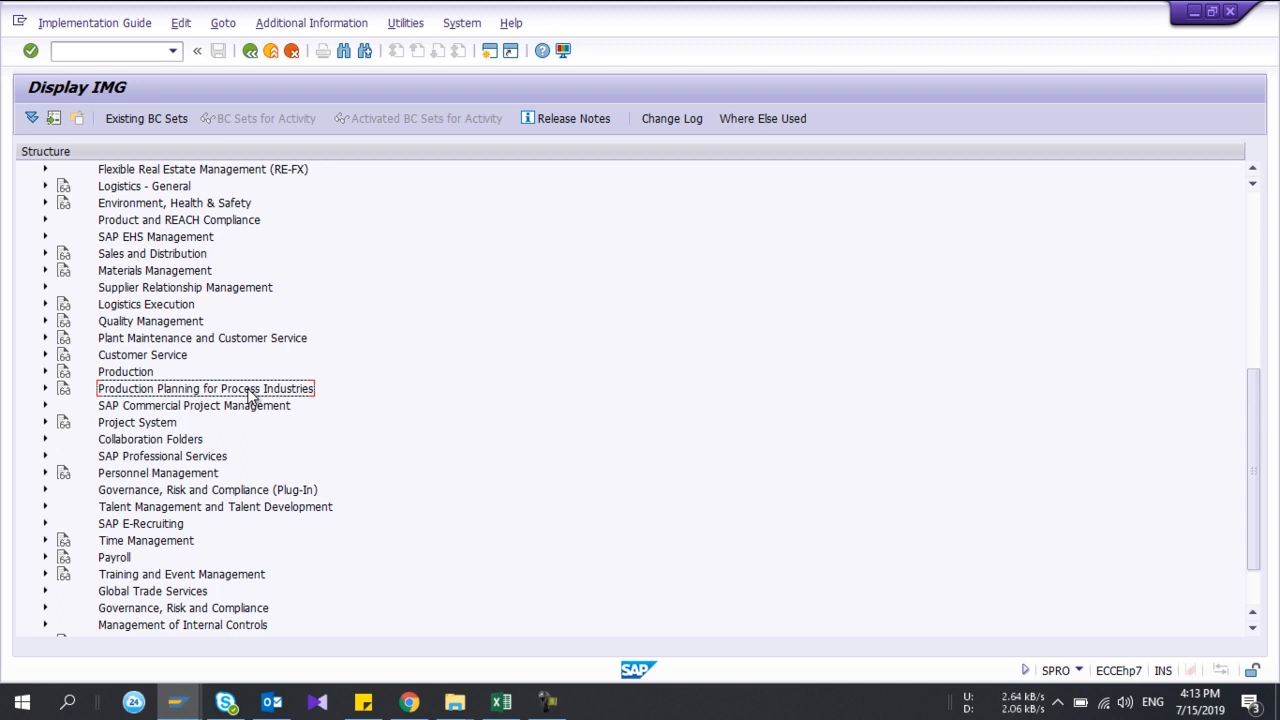
pyautogui.click(107, 374)
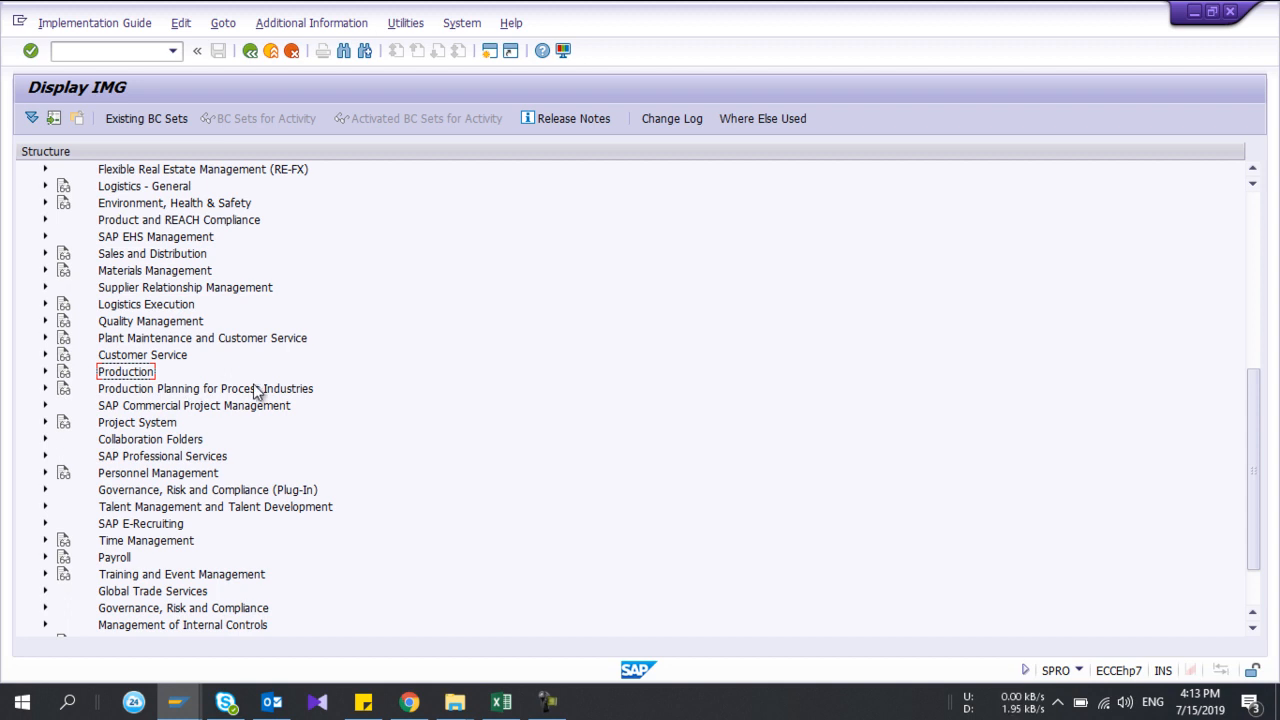
pyautogui.click(131, 392)
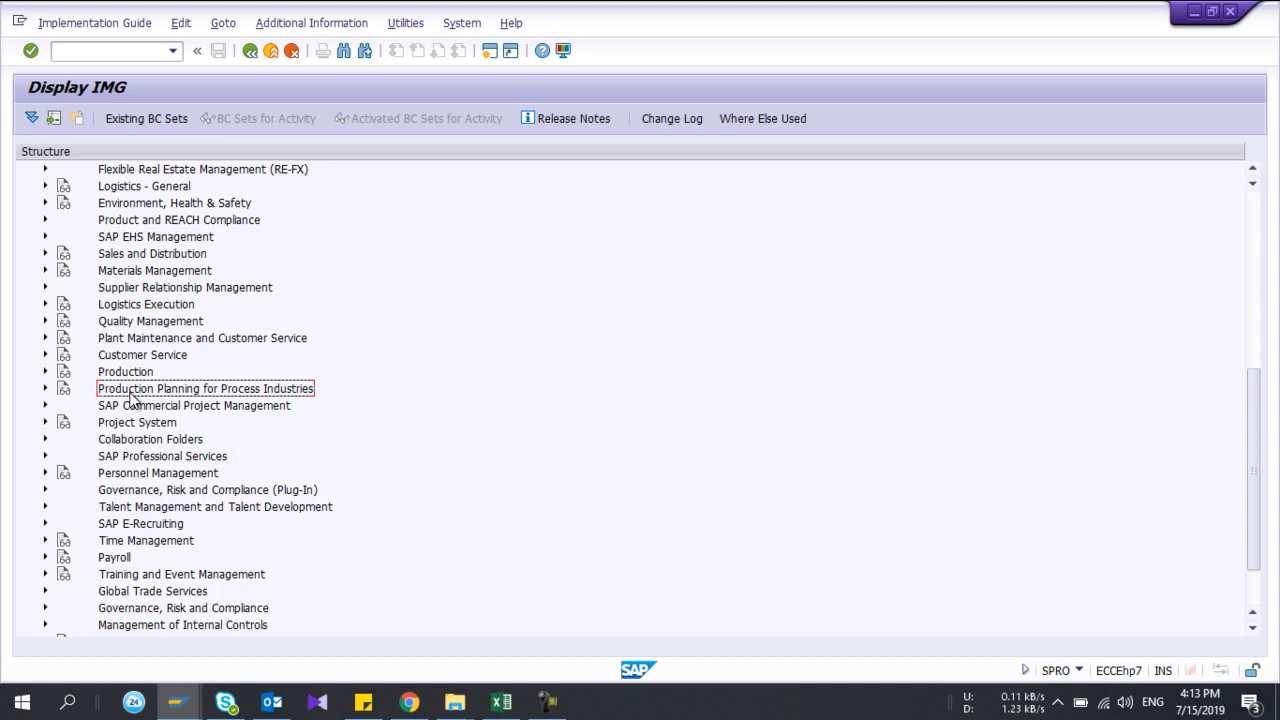
# - Expand the Production node through Shop Floor Control and Master Data down to the Order activities
pyautogui.click(44, 371)
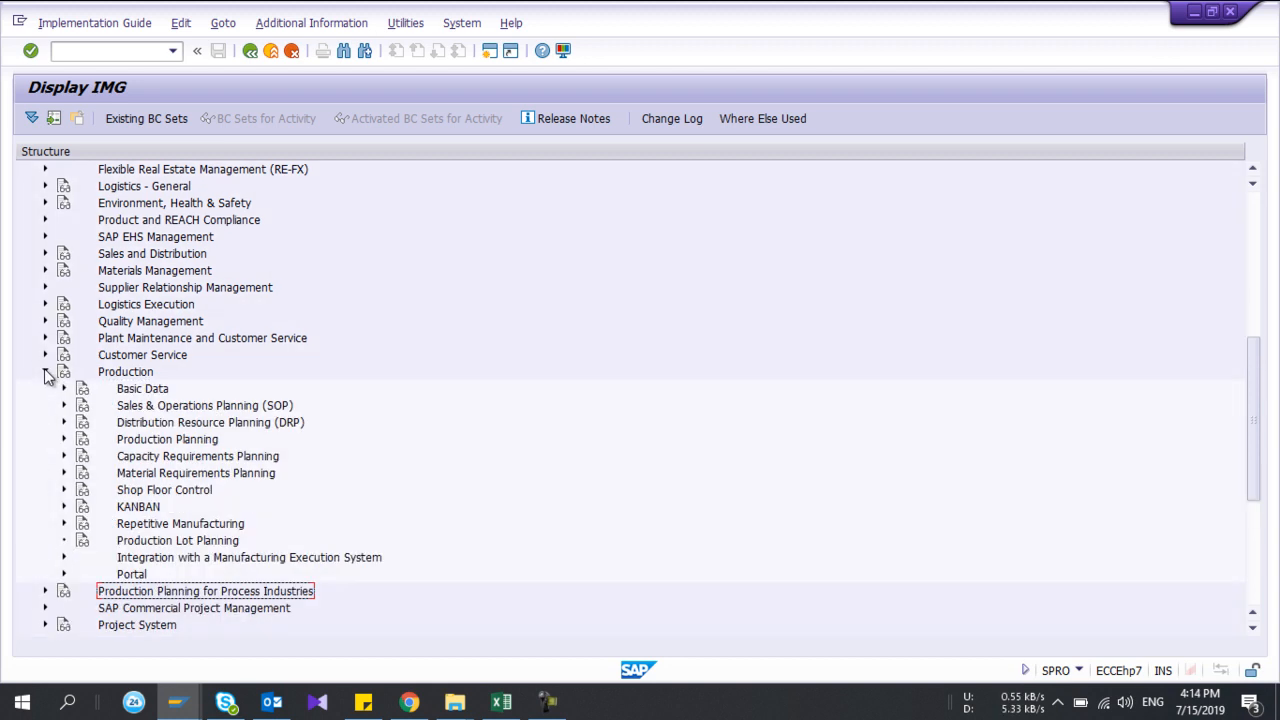
pyautogui.scroll(-2, 25, 443)
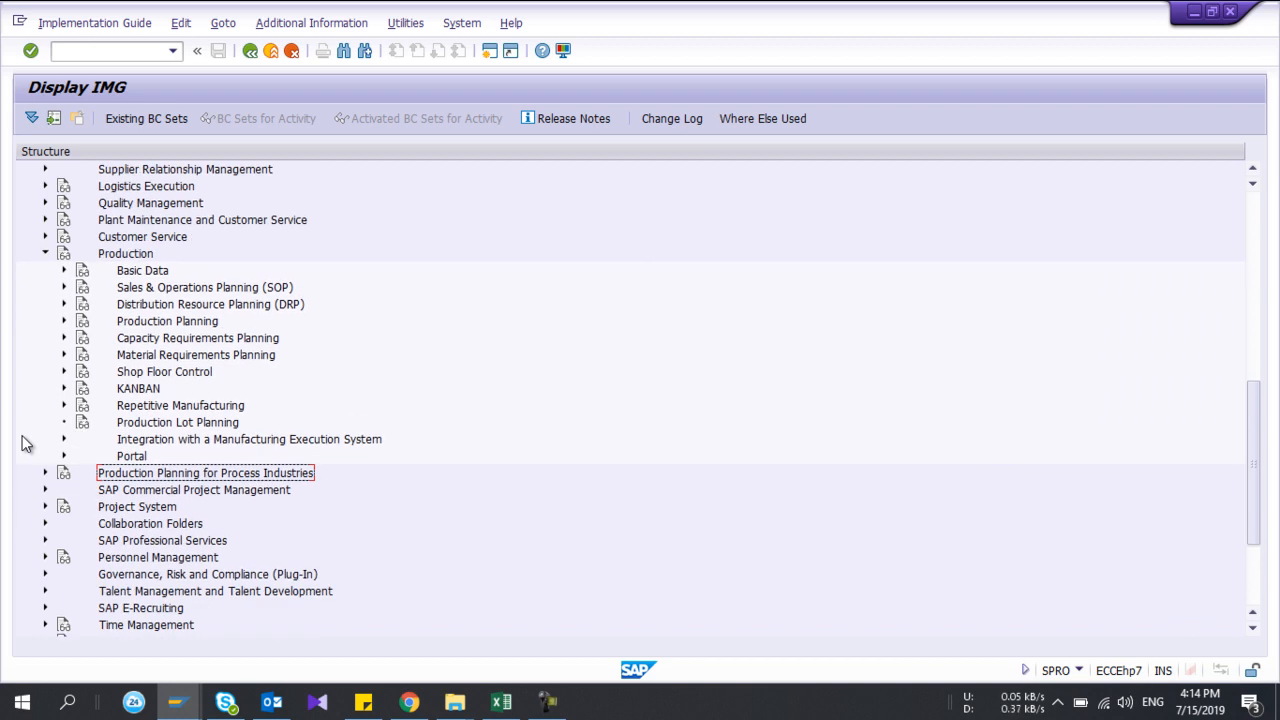
pyautogui.click(64, 372)
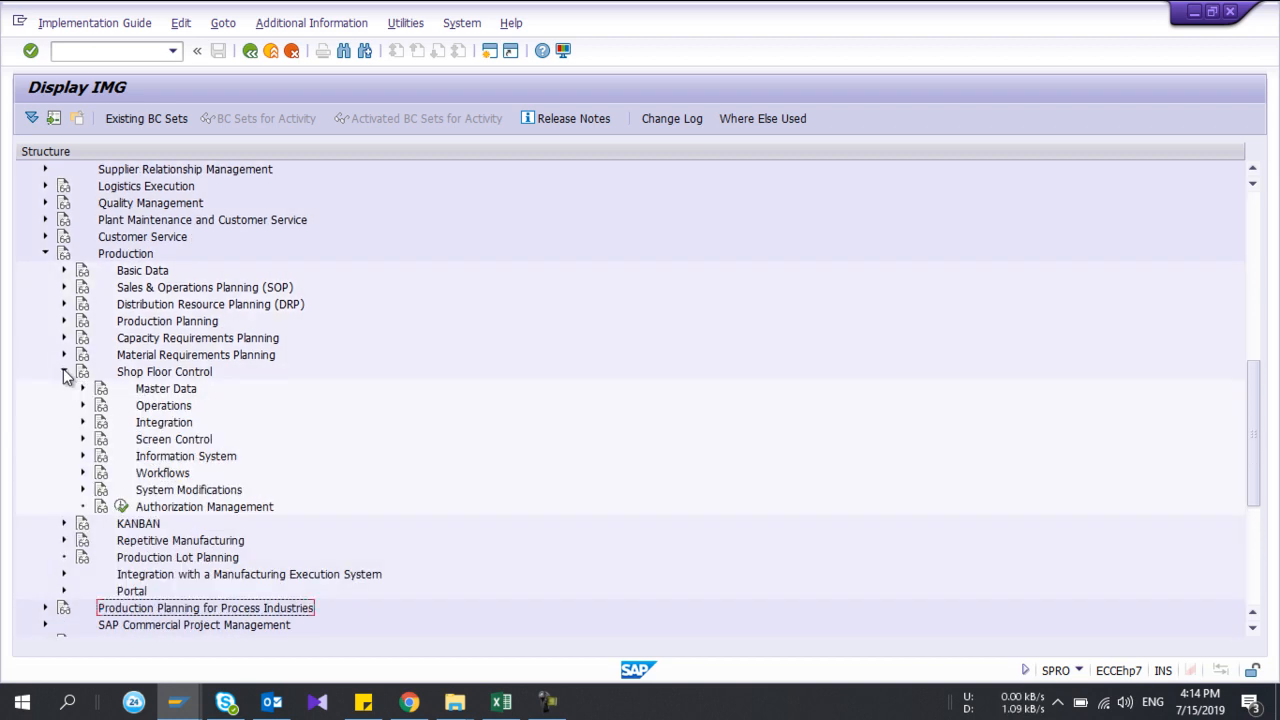
pyautogui.scroll(-2, 64, 375)
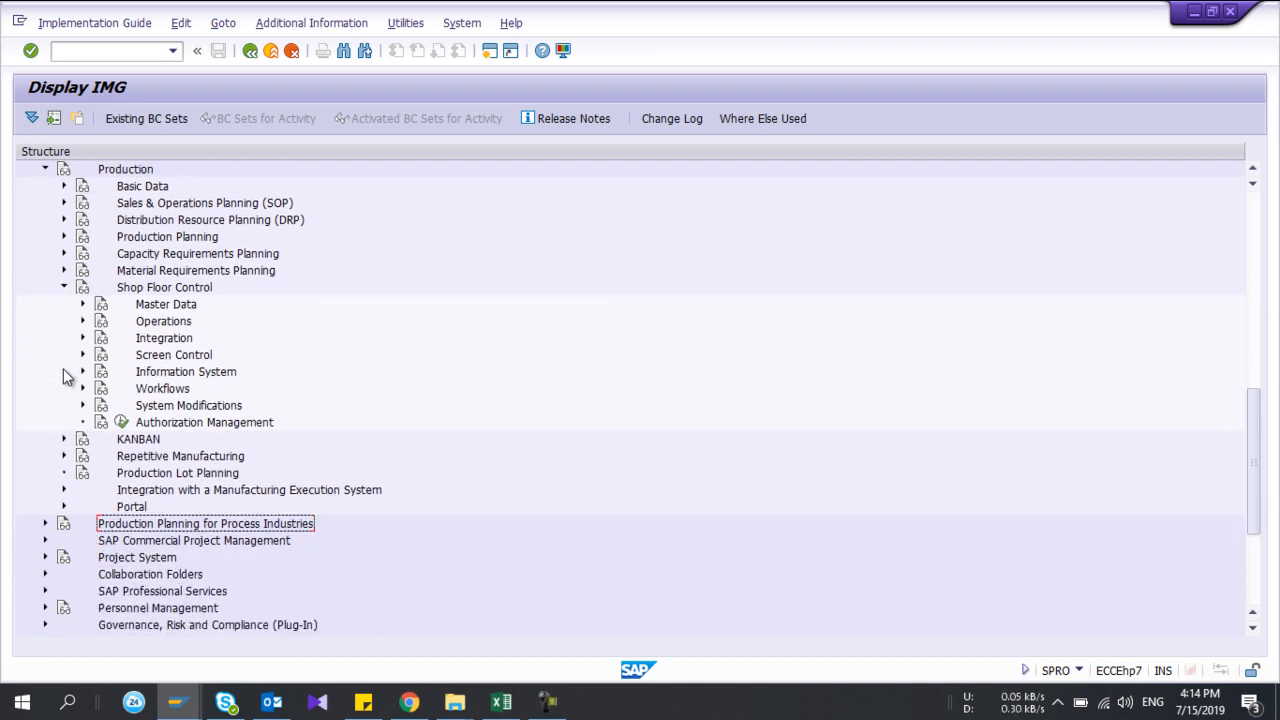
pyautogui.click(83, 305)
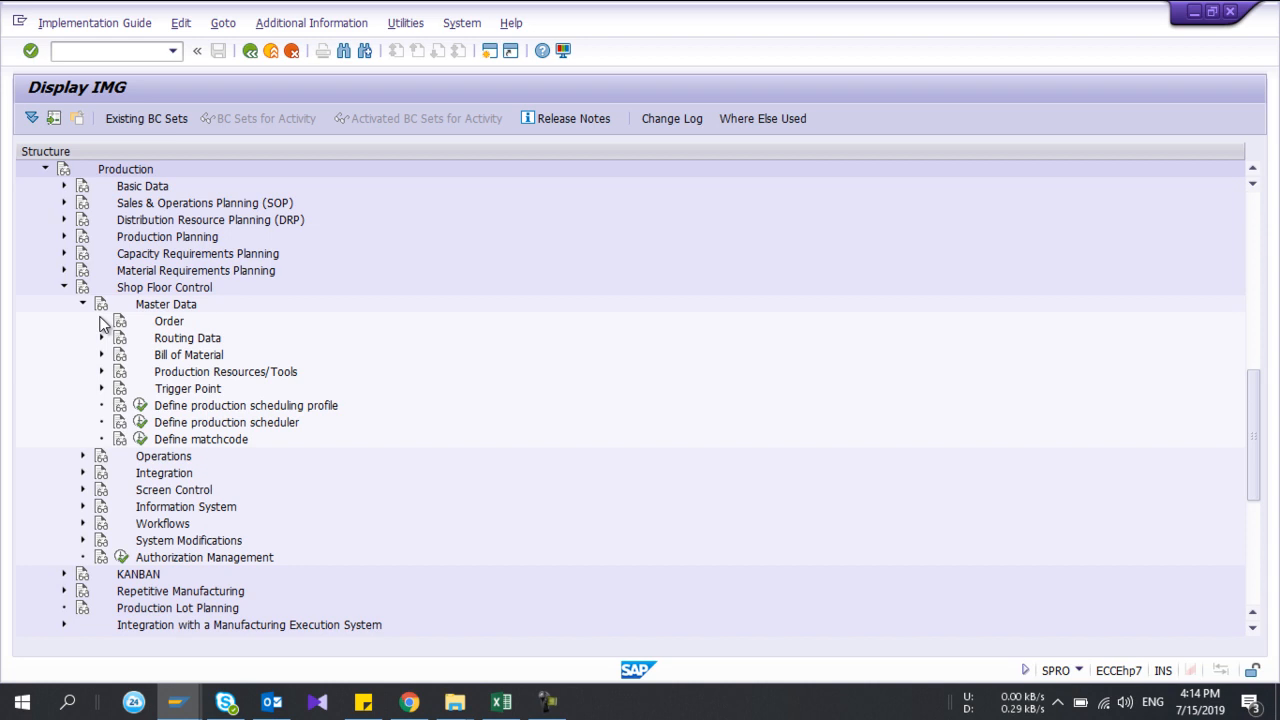
pyautogui.click(101, 321)
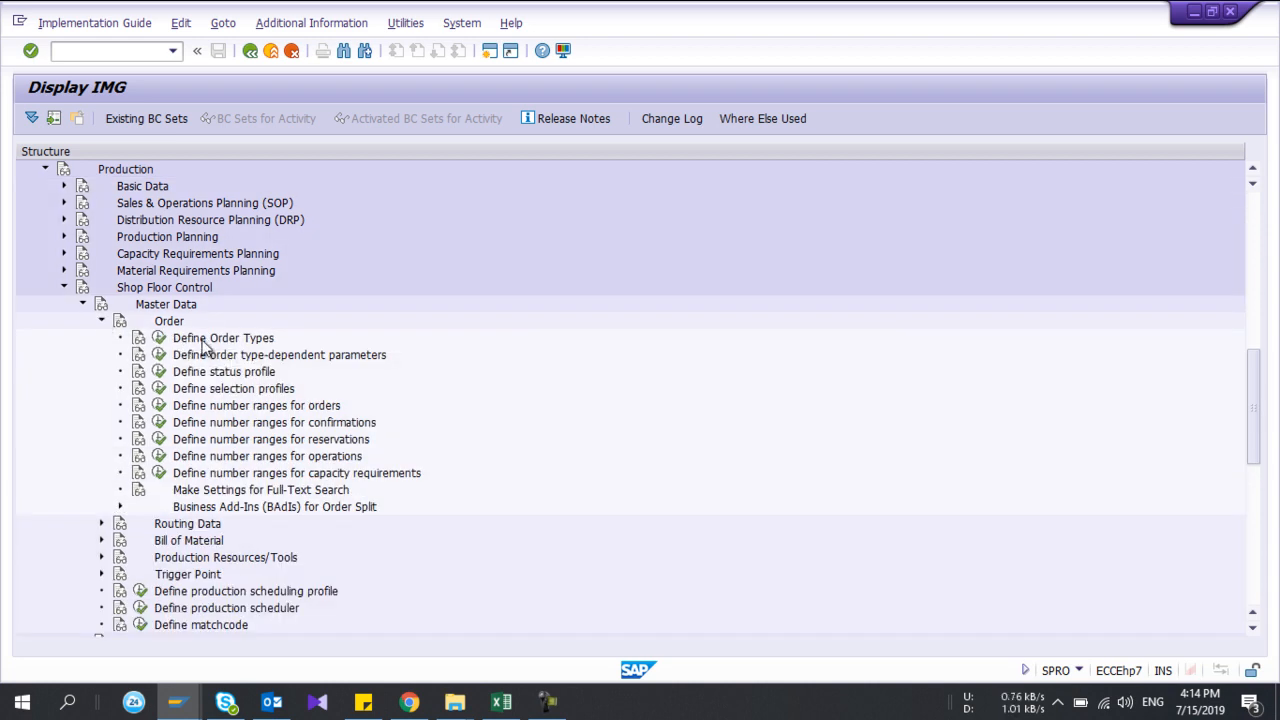
# - Open the Define Order Types activity and review the details of order type PP01
pyautogui.click(205, 342)
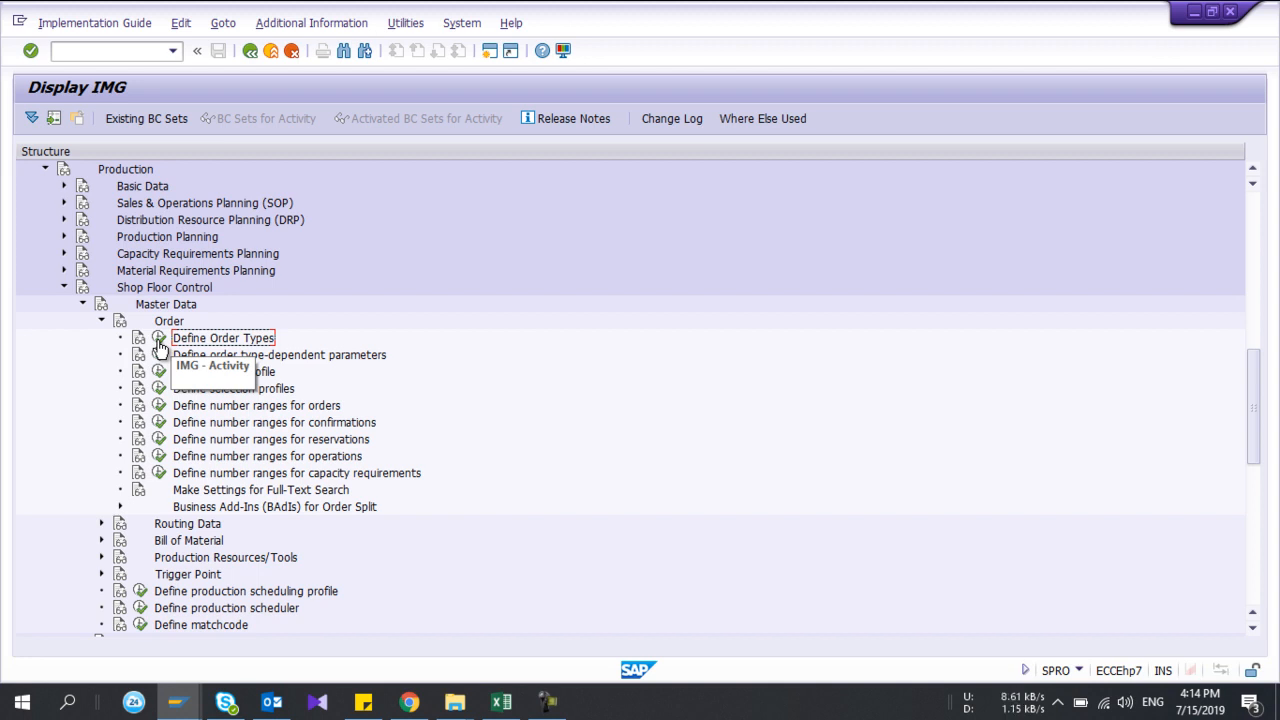
pyautogui.click(158, 340)
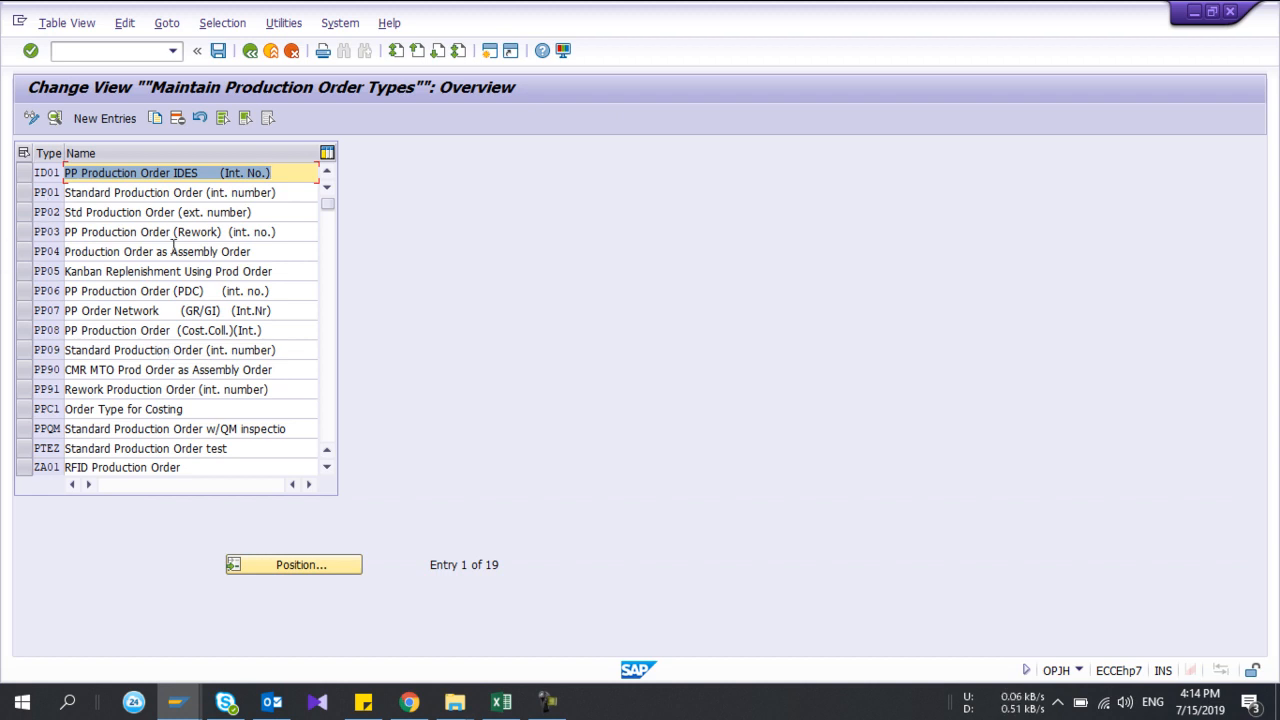
pyautogui.click(29, 199)
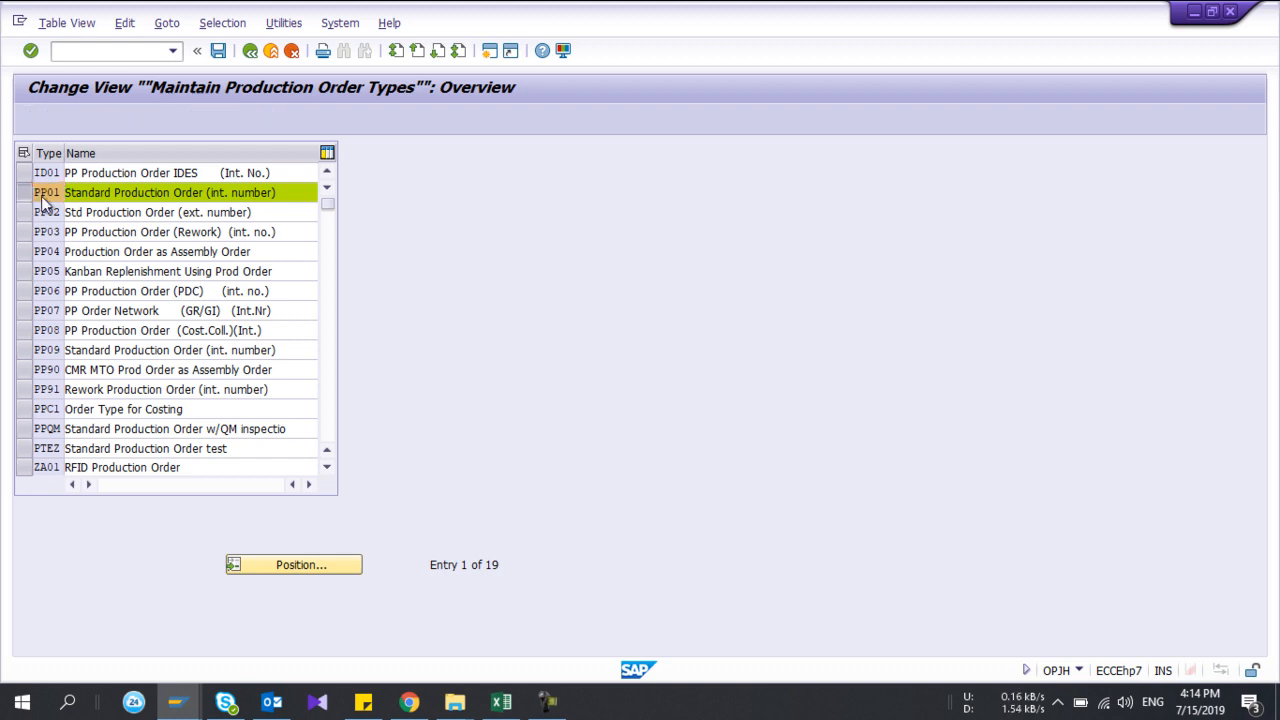
pyautogui.doubleClick(41, 197)
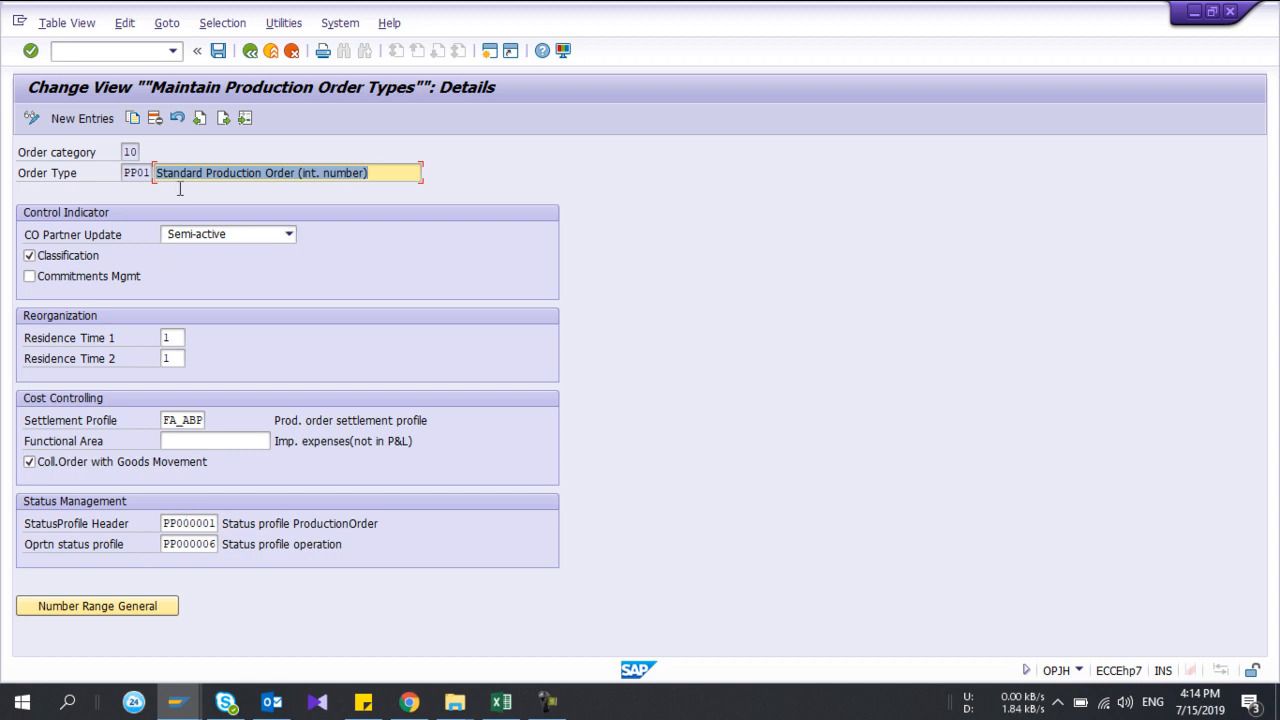
pyautogui.click(252, 56)
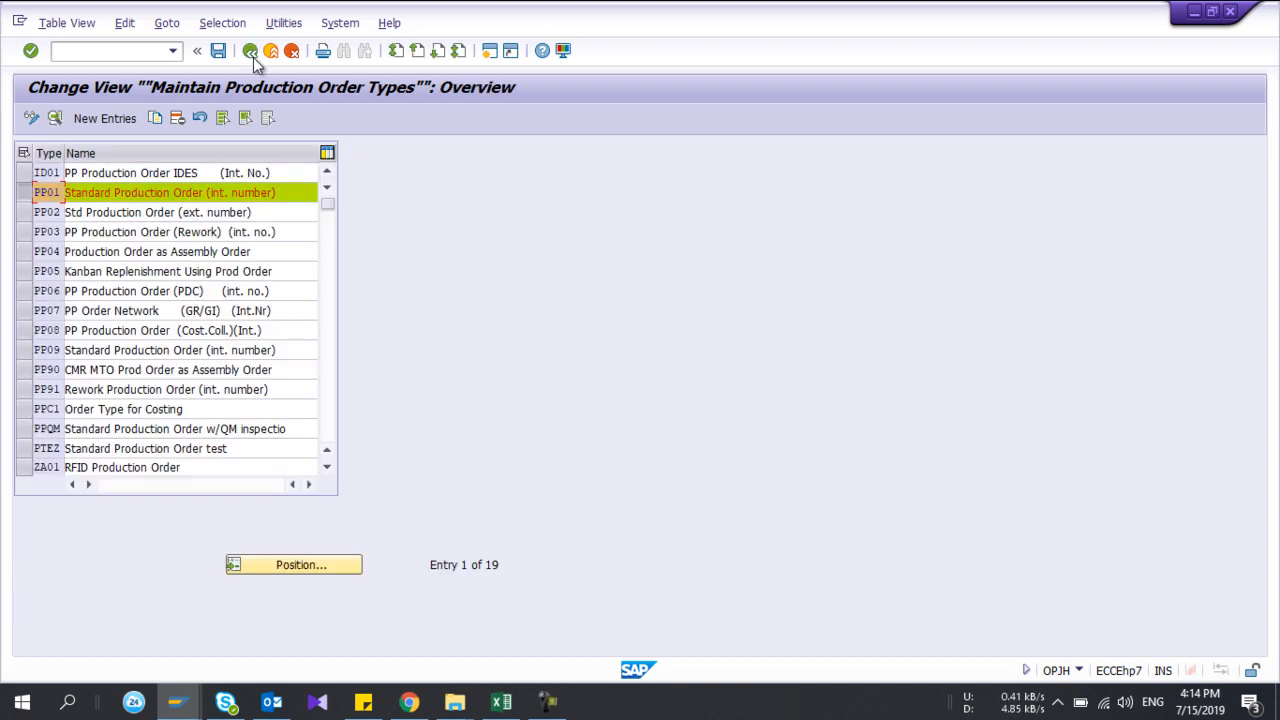
# - Copy the standard production order type PP01 to a new order type ZZ01
pyautogui.click(27, 194)
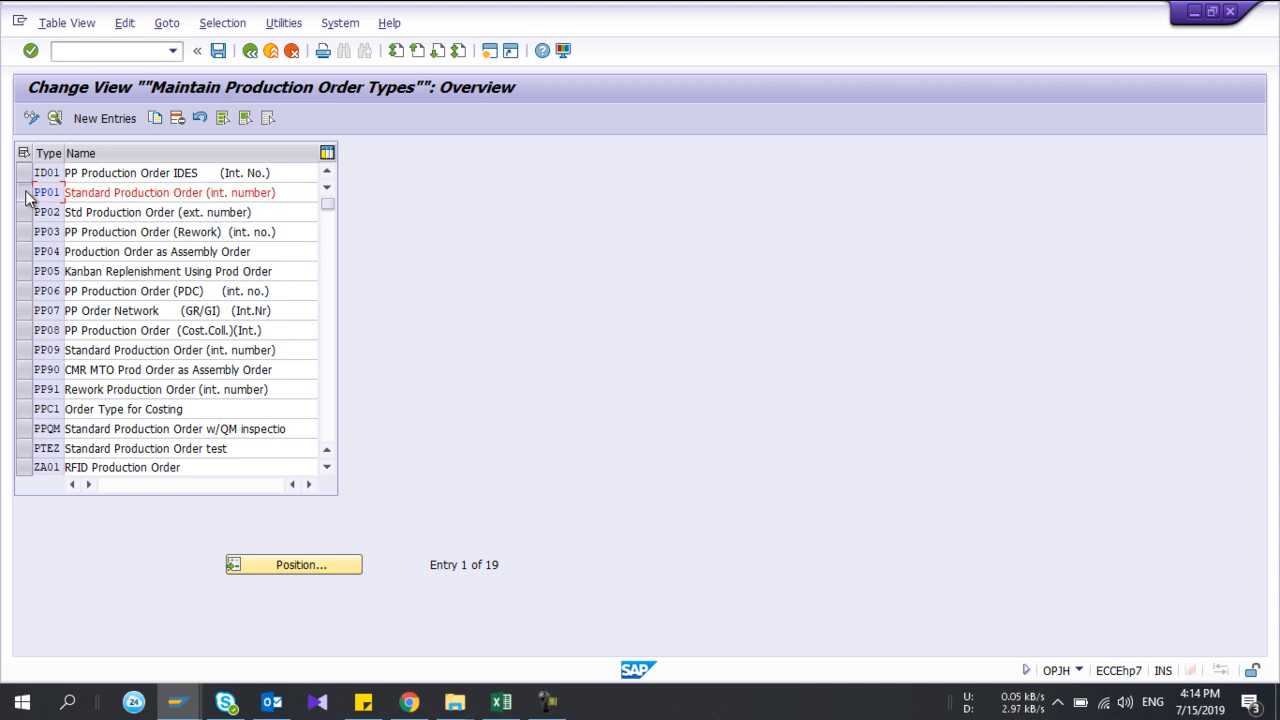
pyautogui.click(27, 195)
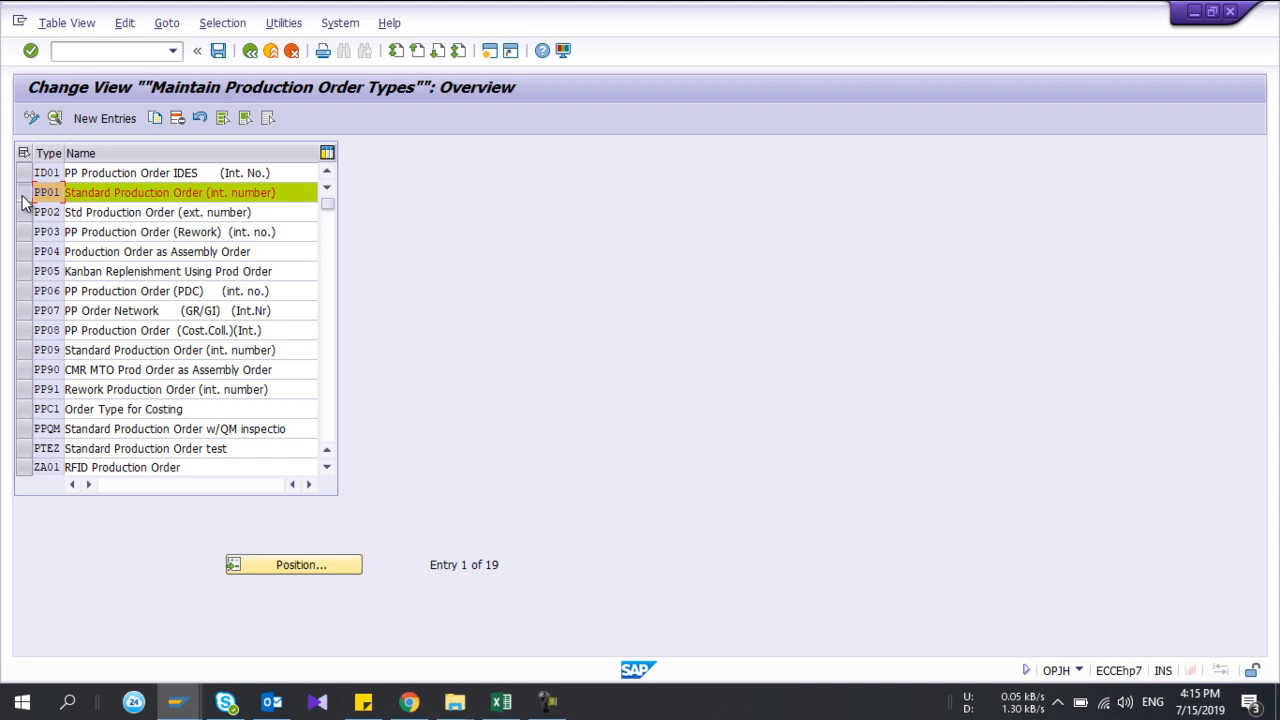
pyautogui.click(153, 122)
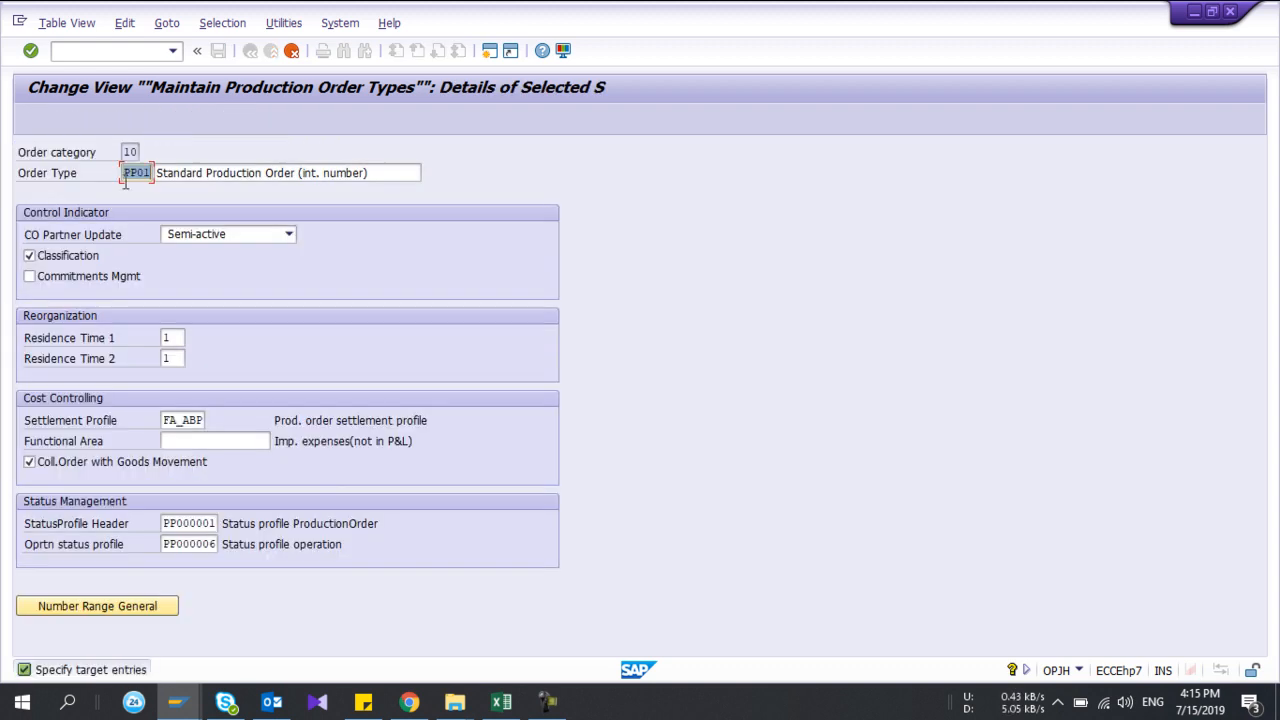
pyautogui.click(129, 175)
pyautogui.press('BackSpace')
pyautogui.press('BackSpace')
pyautogui.press('Return')
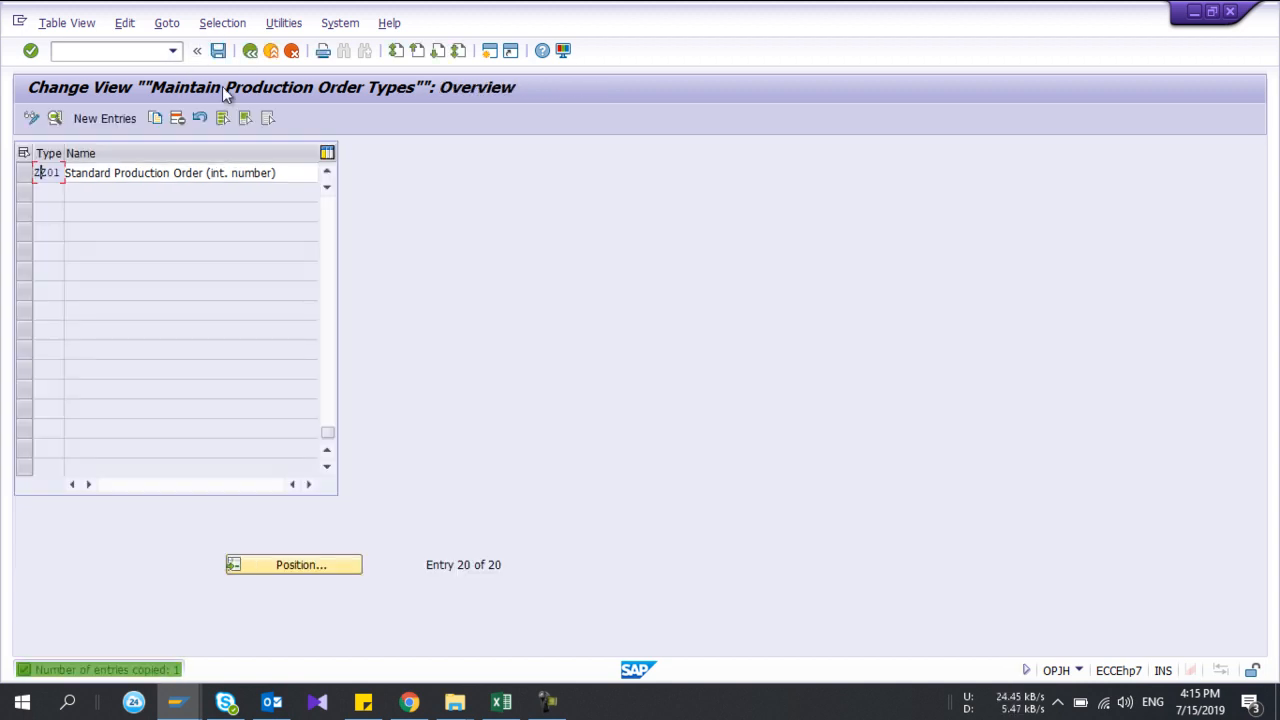
# - Save the copied order type in a new customizing request described as "Production Order Type"
pyautogui.click(218, 51)
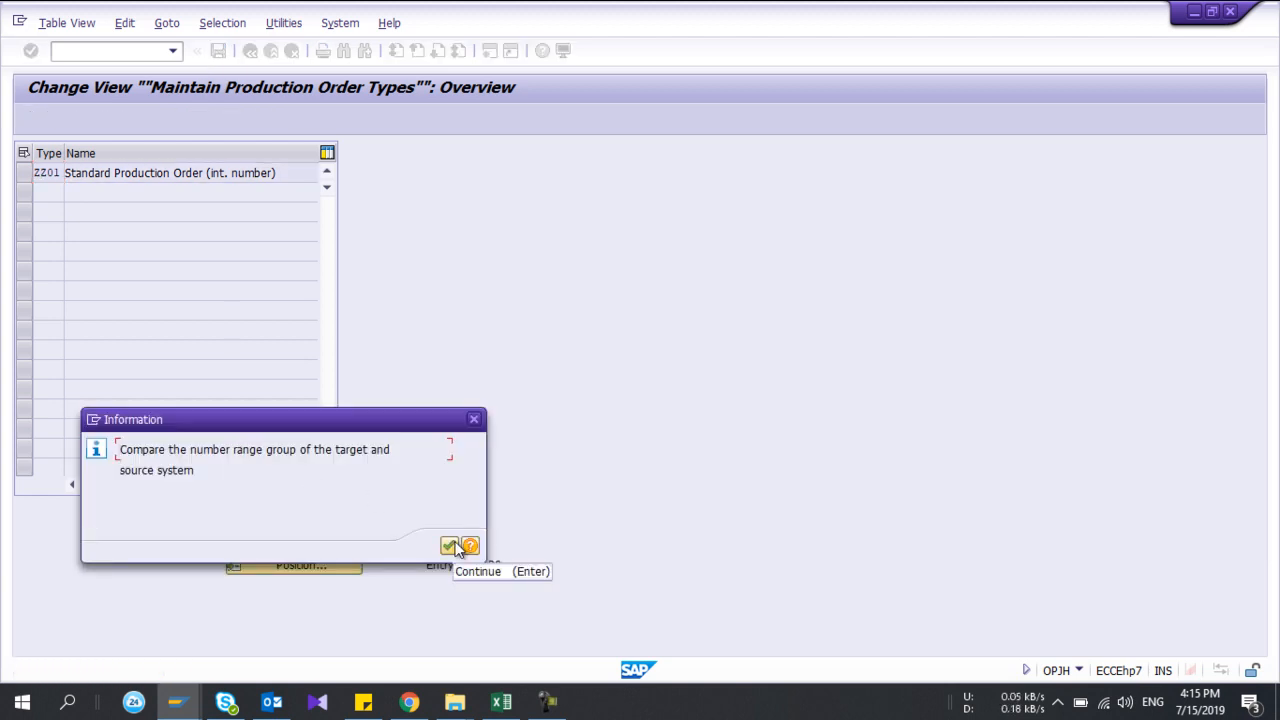
pyautogui.click(449, 545)
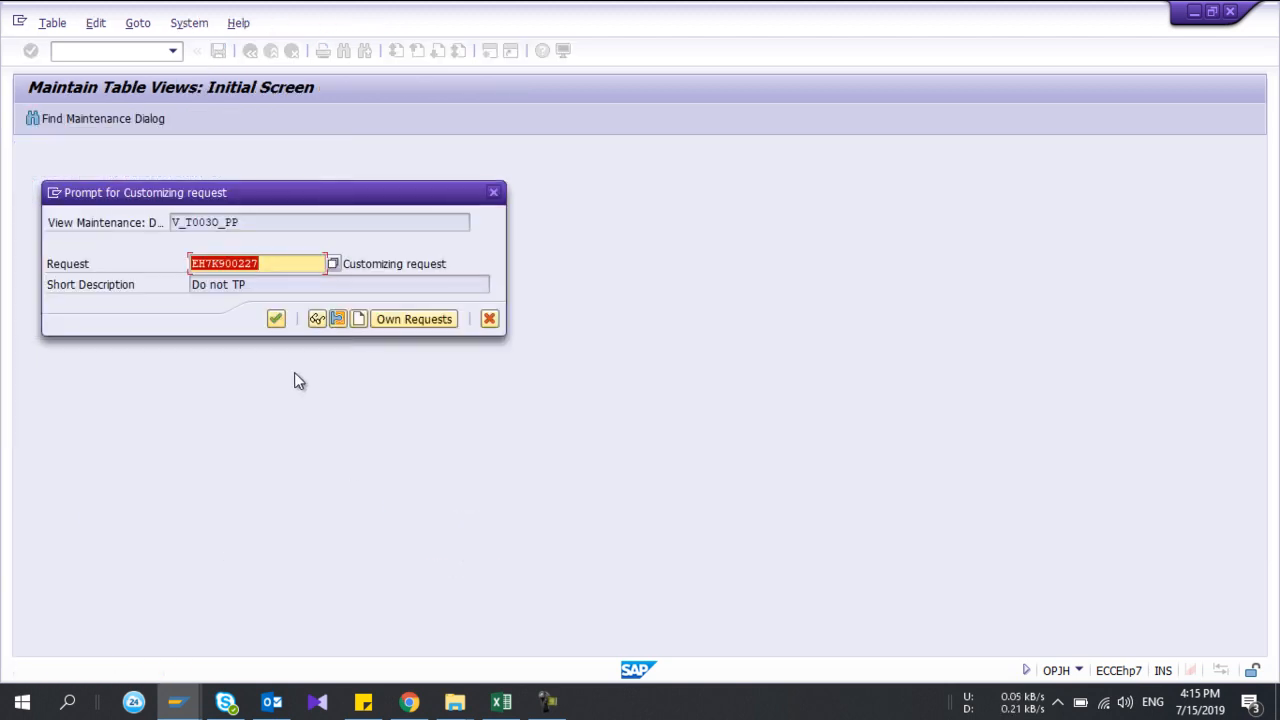
pyautogui.click(358, 319)
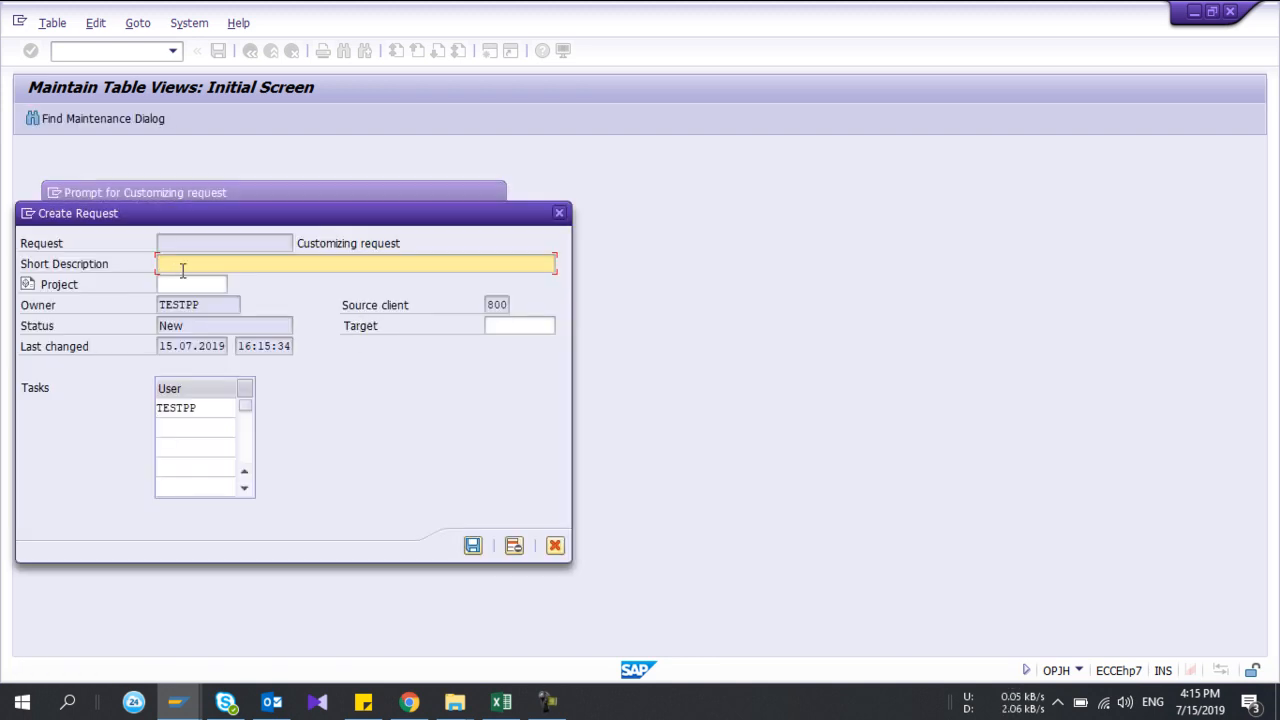
pyautogui.write('Production Order Type')
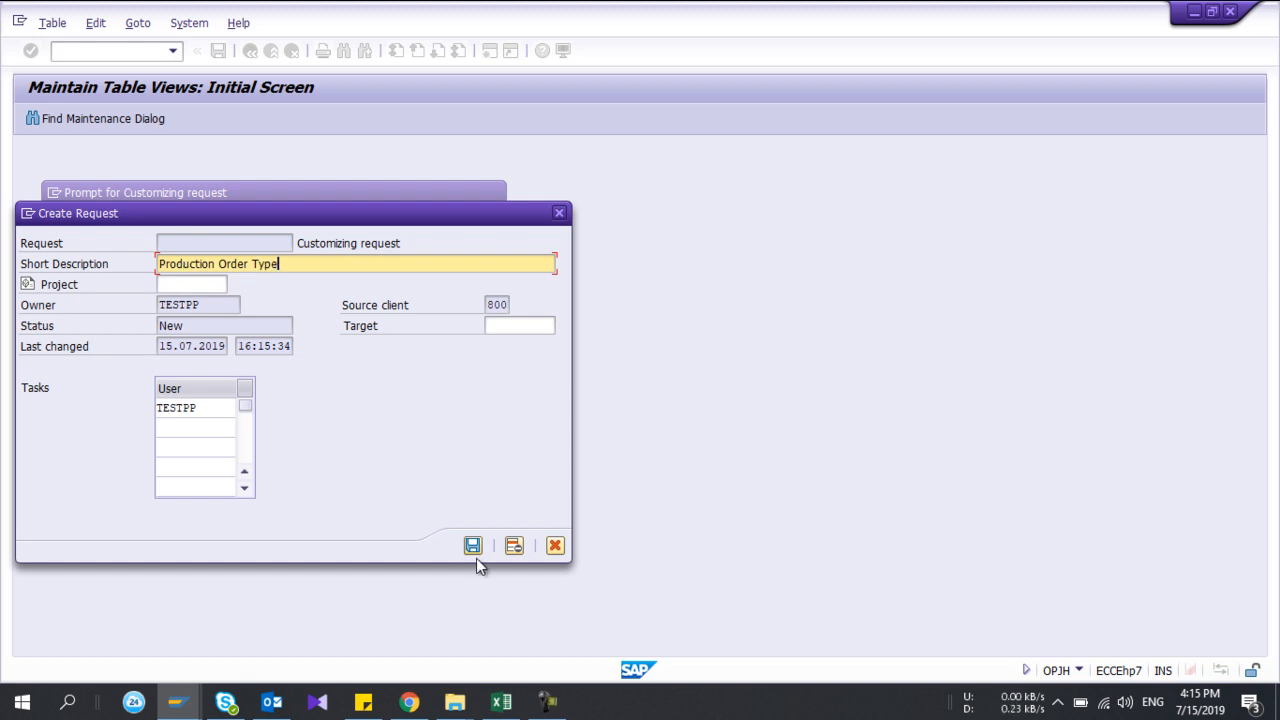
pyautogui.click(476, 551)
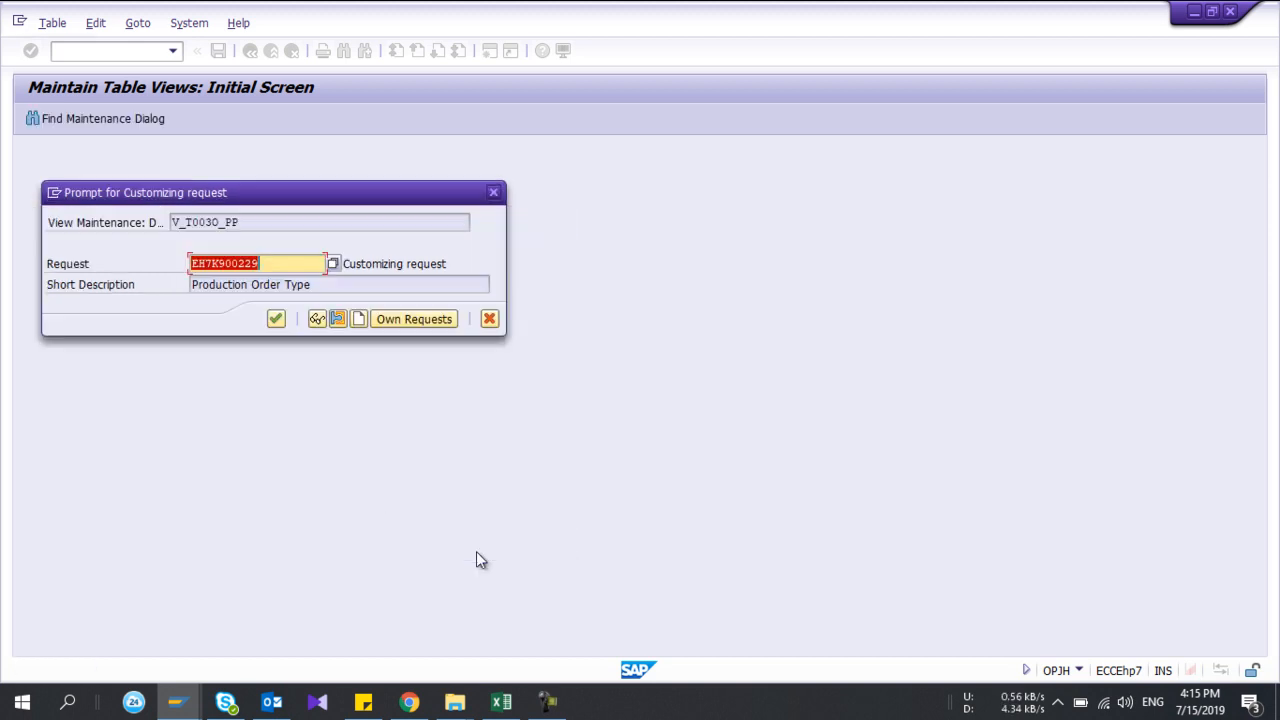
pyautogui.click(276, 320)
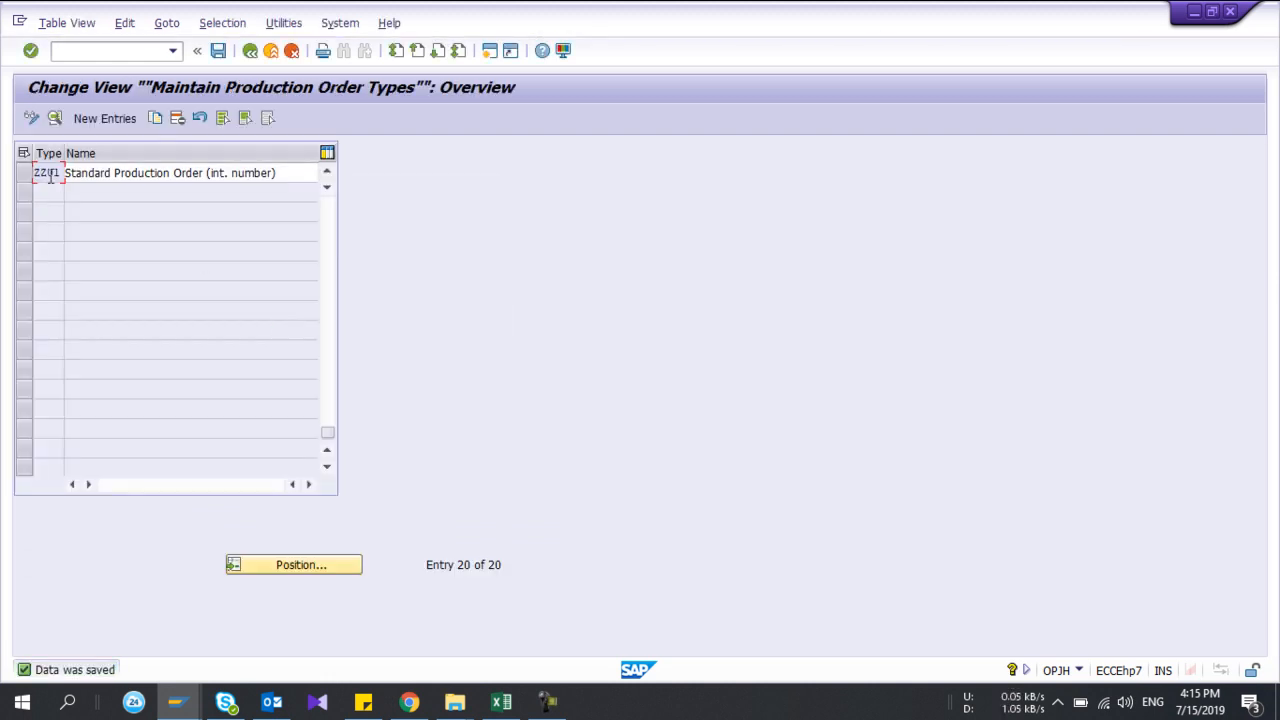
# - Return to the IMG structure and open the Define order type-dependent parameters activity
pyautogui.click(251, 54)
pyautogui.scroll(-2, 91, 362)
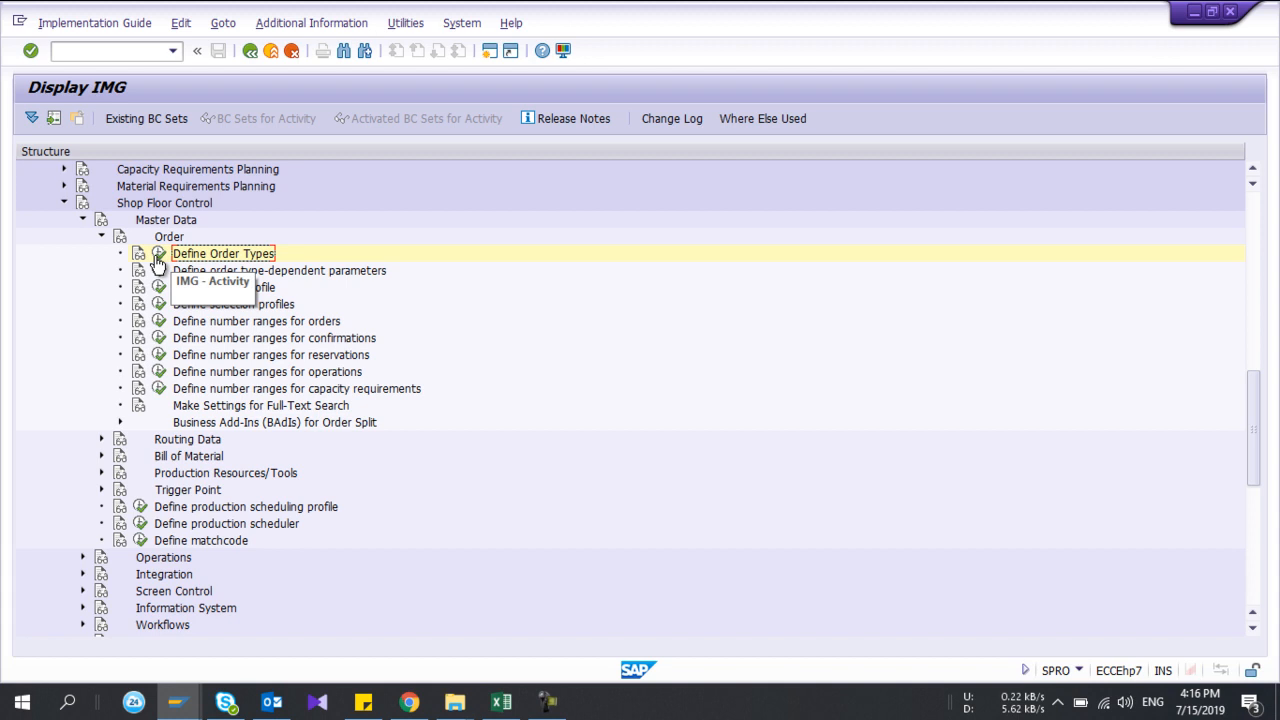
pyautogui.scroll(-2, 78, 358)
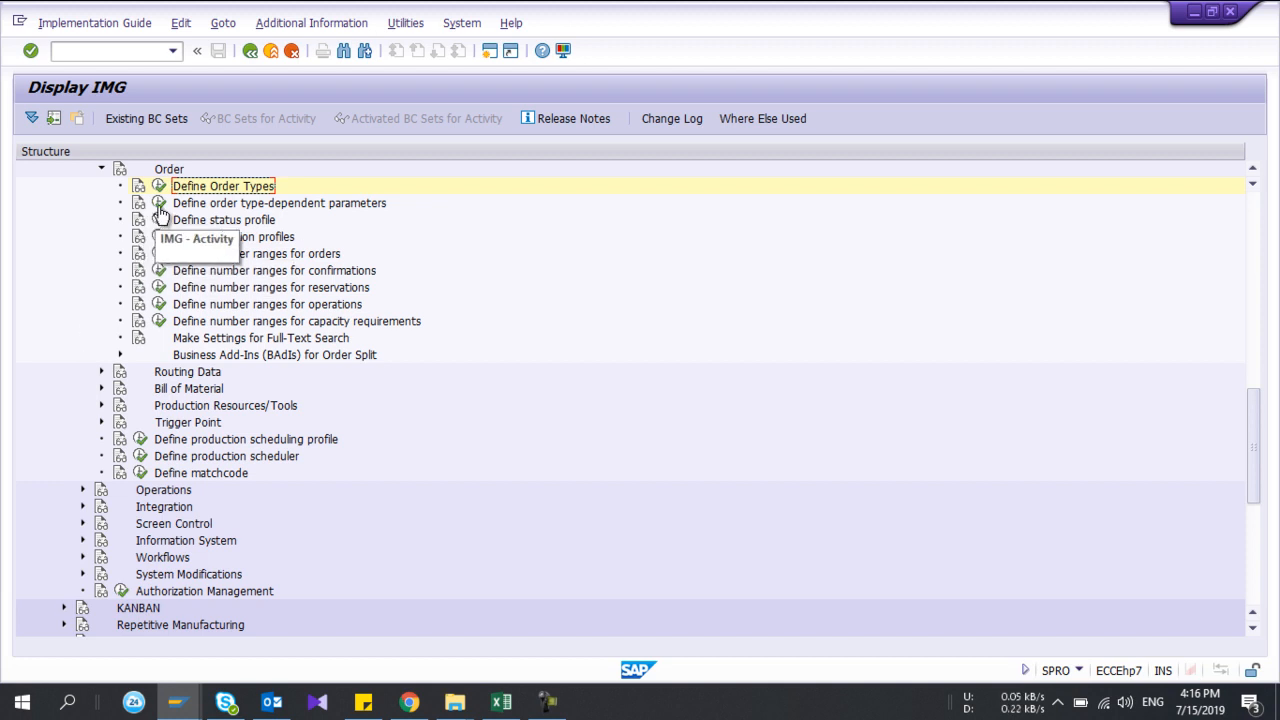
pyautogui.scroll(1, 214, 254)
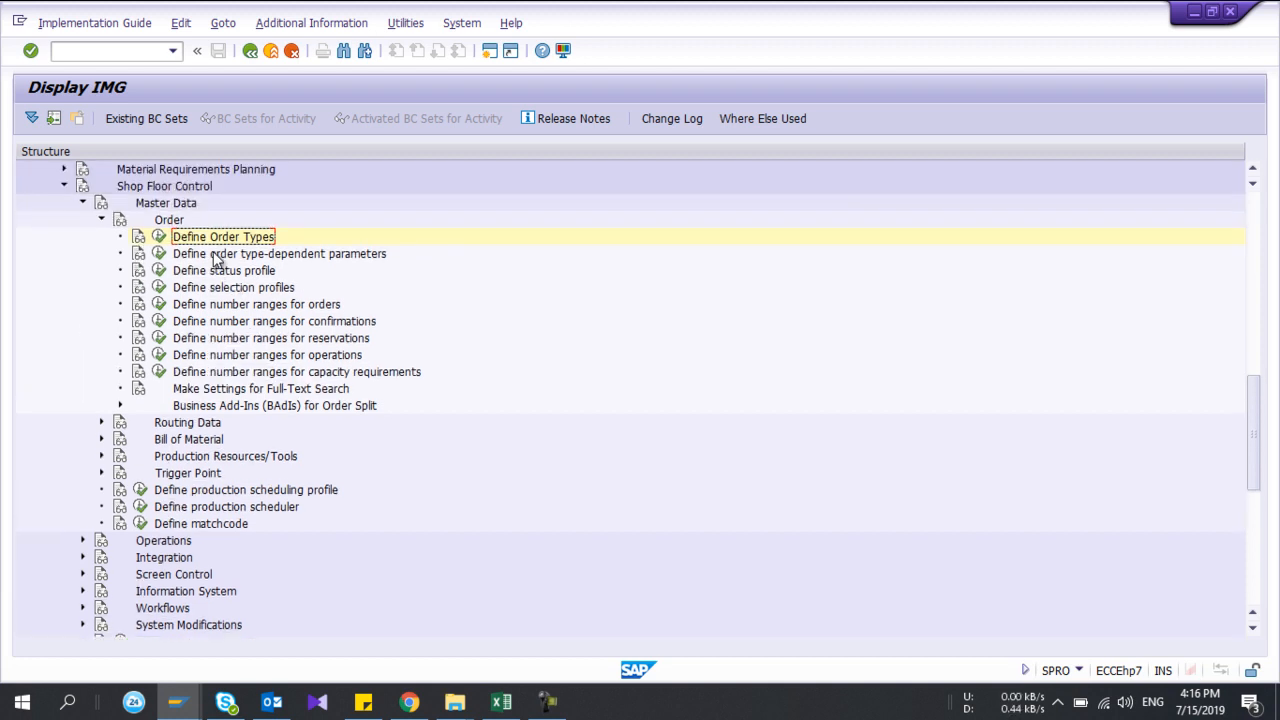
pyautogui.click(159, 254)
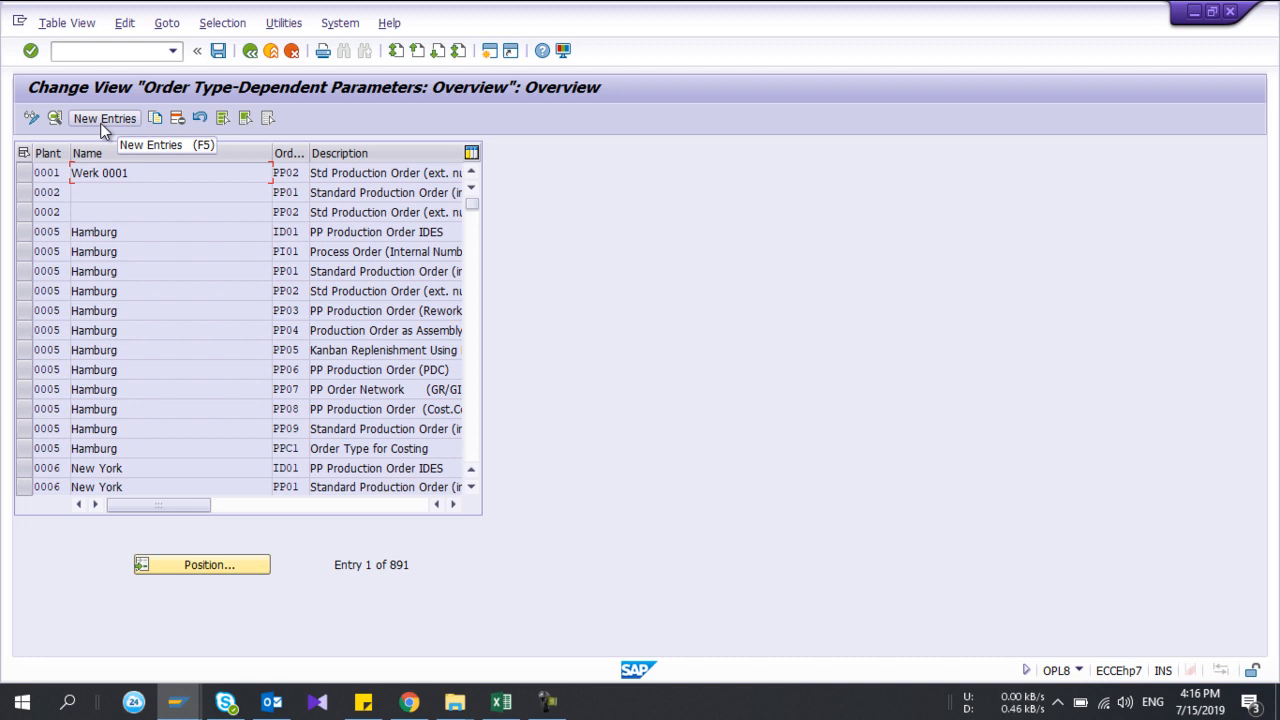
# - Copy the order type-dependent parameters entry of plant 0001, order type PP02, to plant PT01 with order type PP01
pyautogui.click(22, 176)
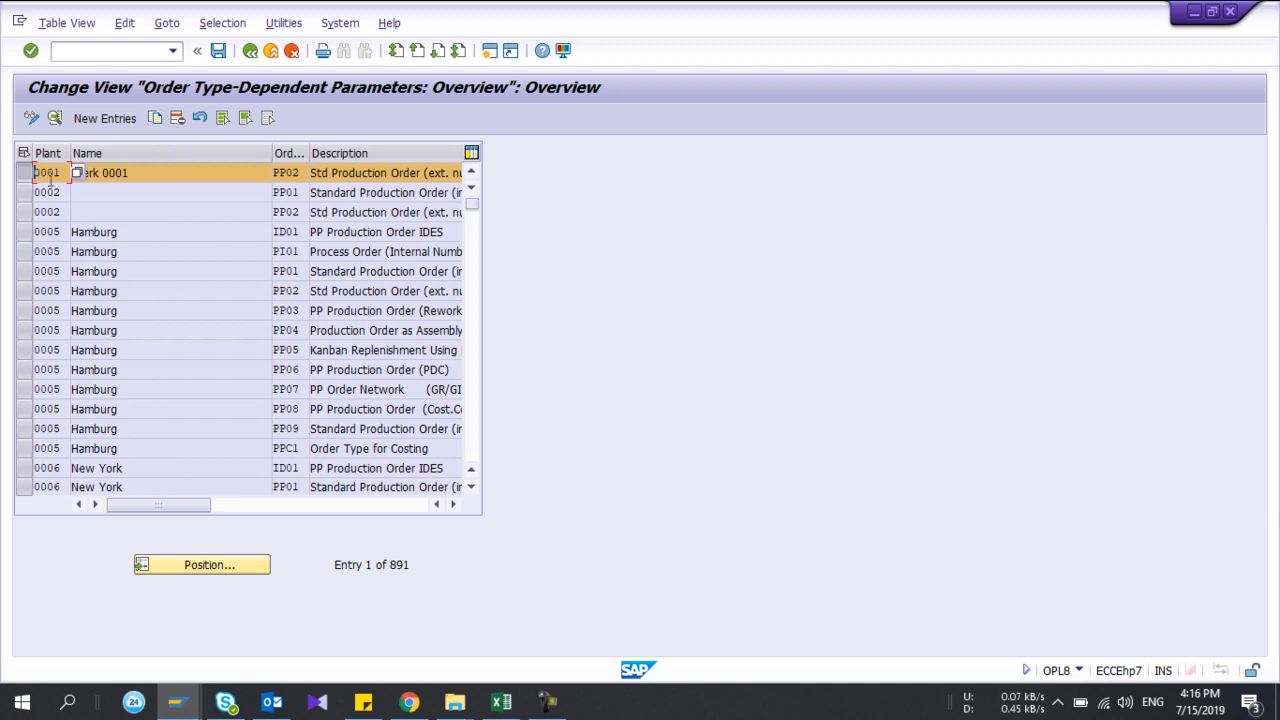
pyautogui.click(155, 119)
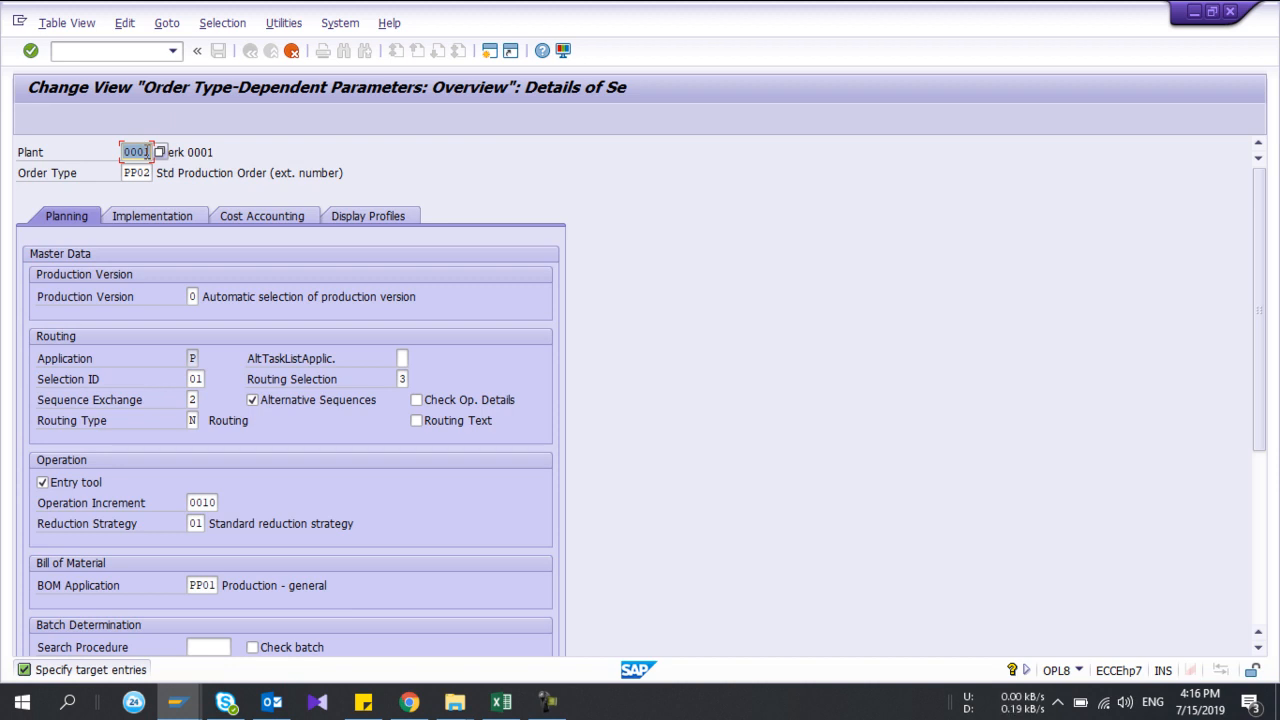
pyautogui.press('BackSpace')
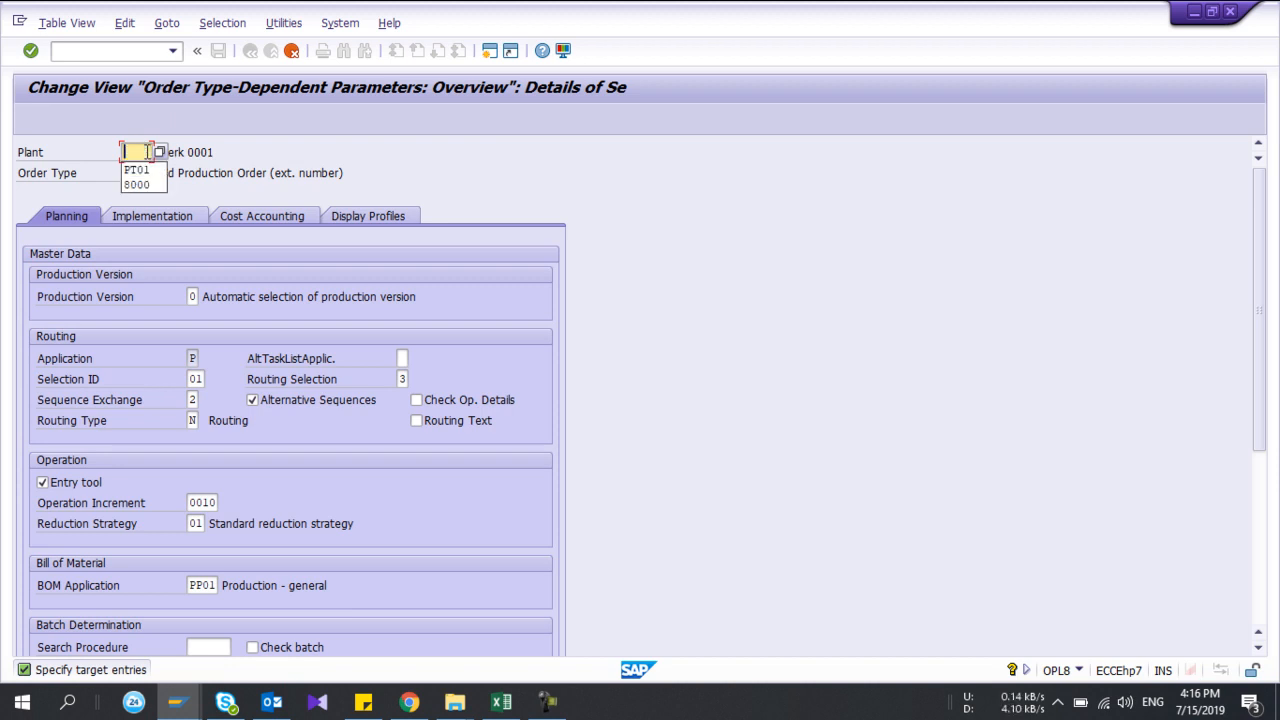
pyautogui.press('Return')
pyautogui.press('Tab')
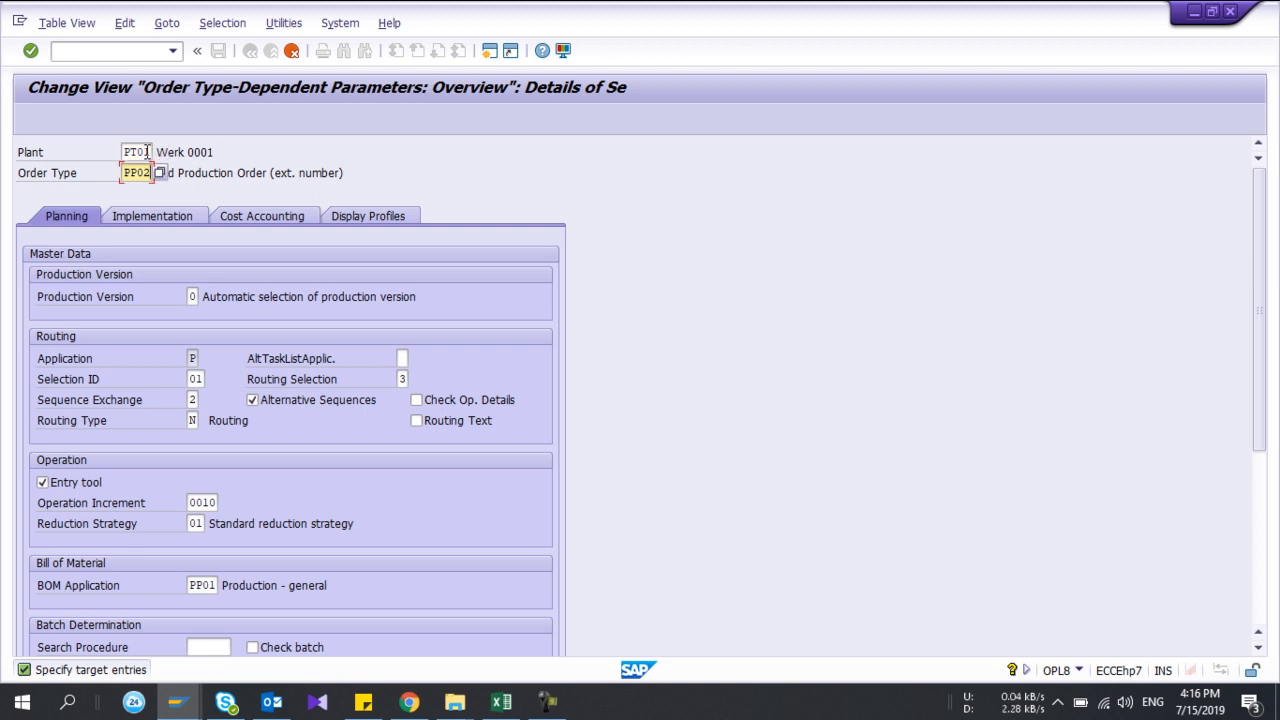
pyautogui.press('BackSpace')
pyautogui.write('1')
pyautogui.press('Return')
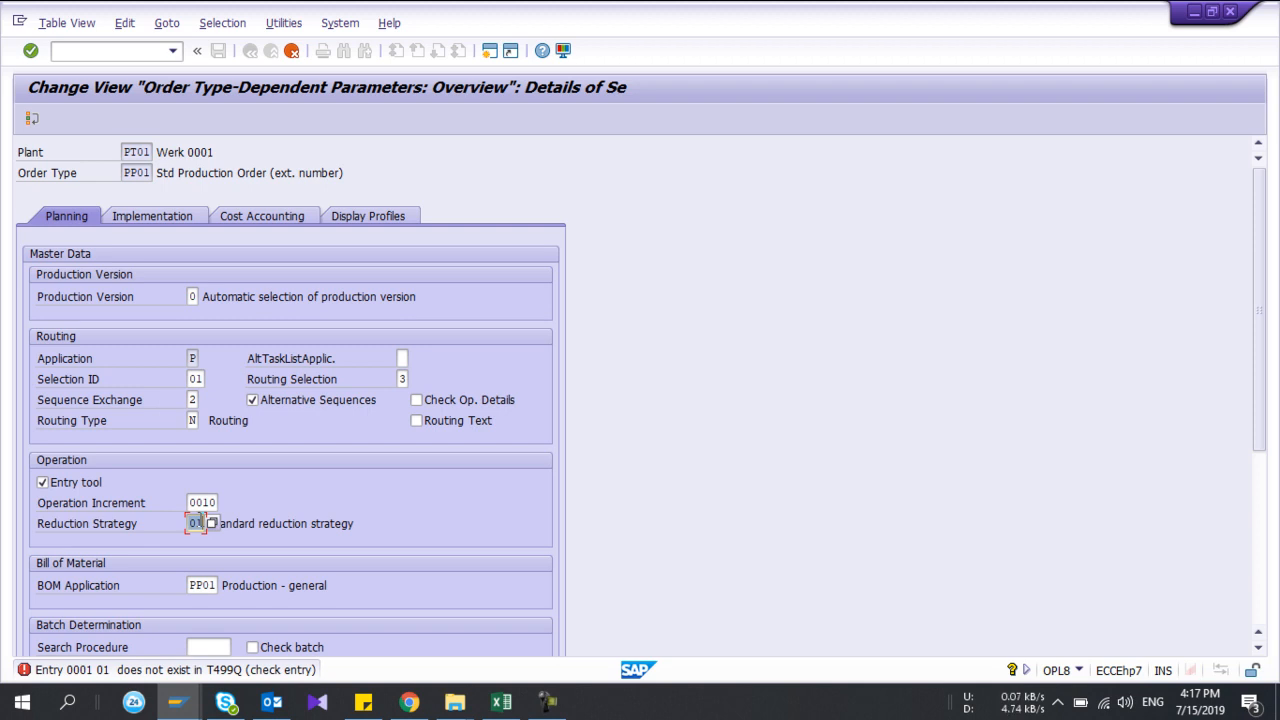
# - Clear the reduction strategy, substitute MRP controller and substitute scheduler in the copied entry and complete the copy
pyautogui.press('BackSpace')
pyautogui.press('Return')
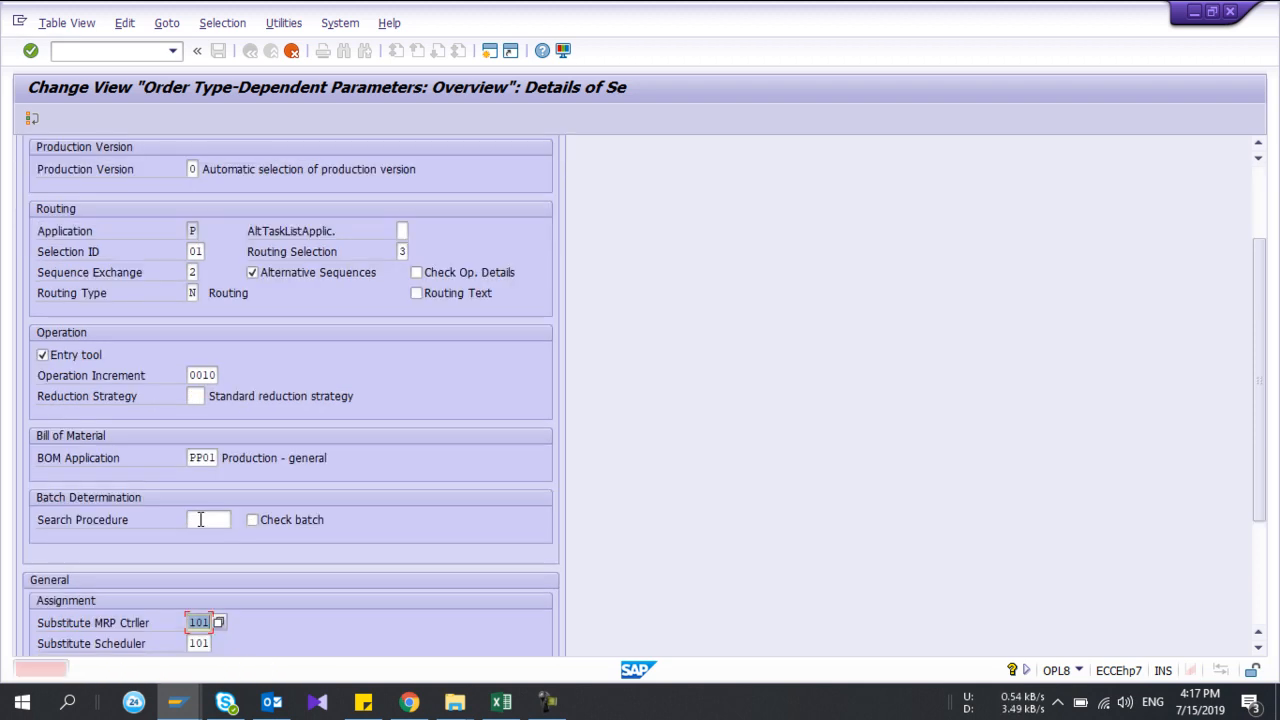
pyautogui.press('BackSpace')
pyautogui.press('Return')
pyautogui.press('BackSpace')
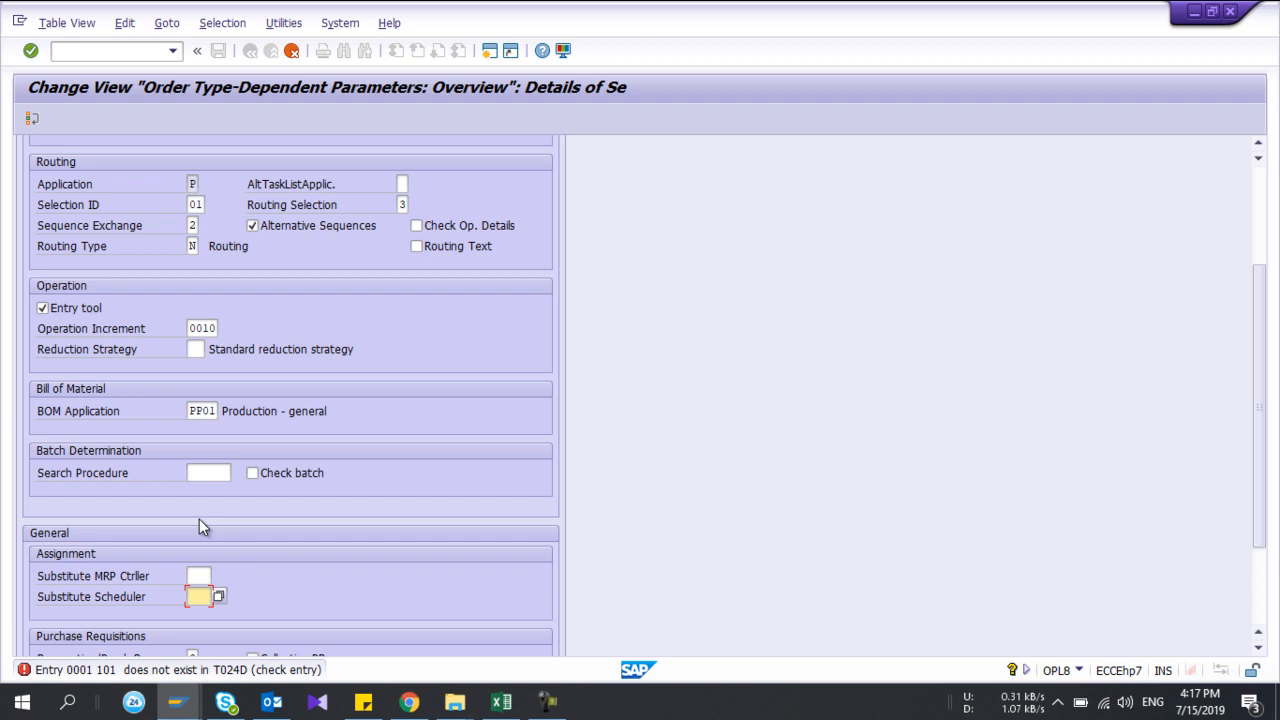
pyautogui.press('Return')
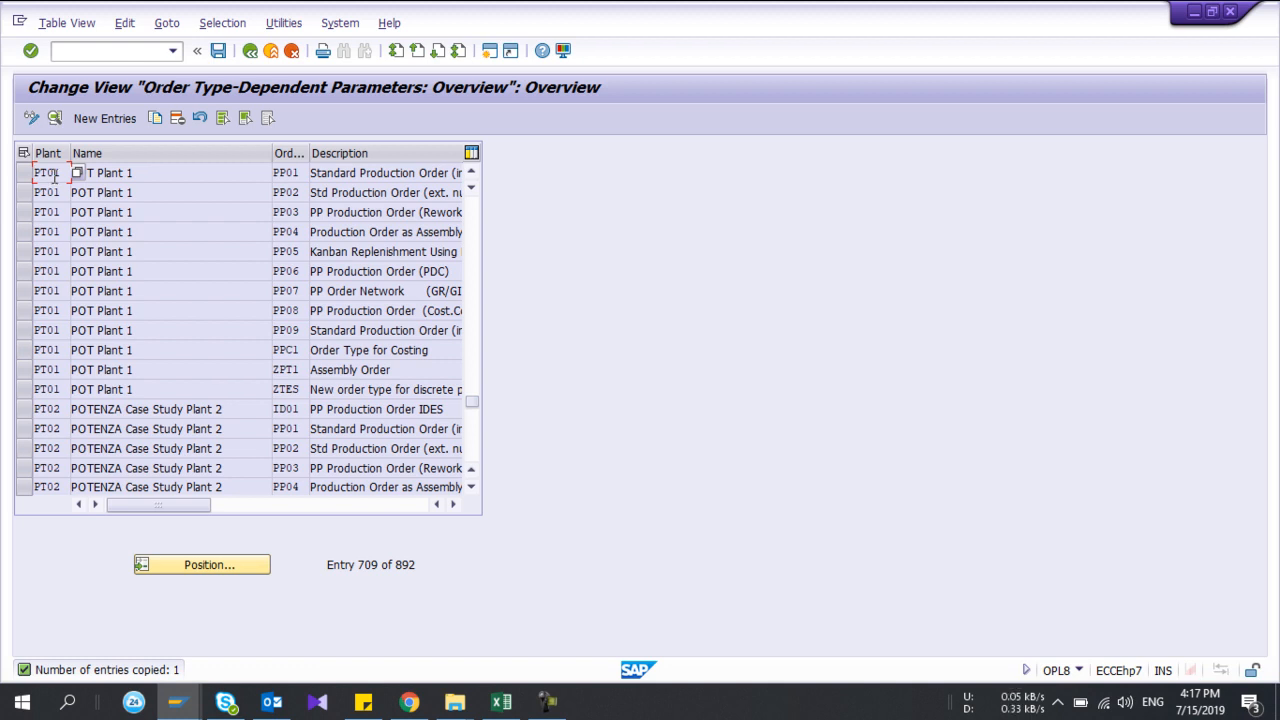
# - Open the details of the PT01 entry for order type PP01 and review the production version selection options
pyautogui.doubleClick(54, 177)
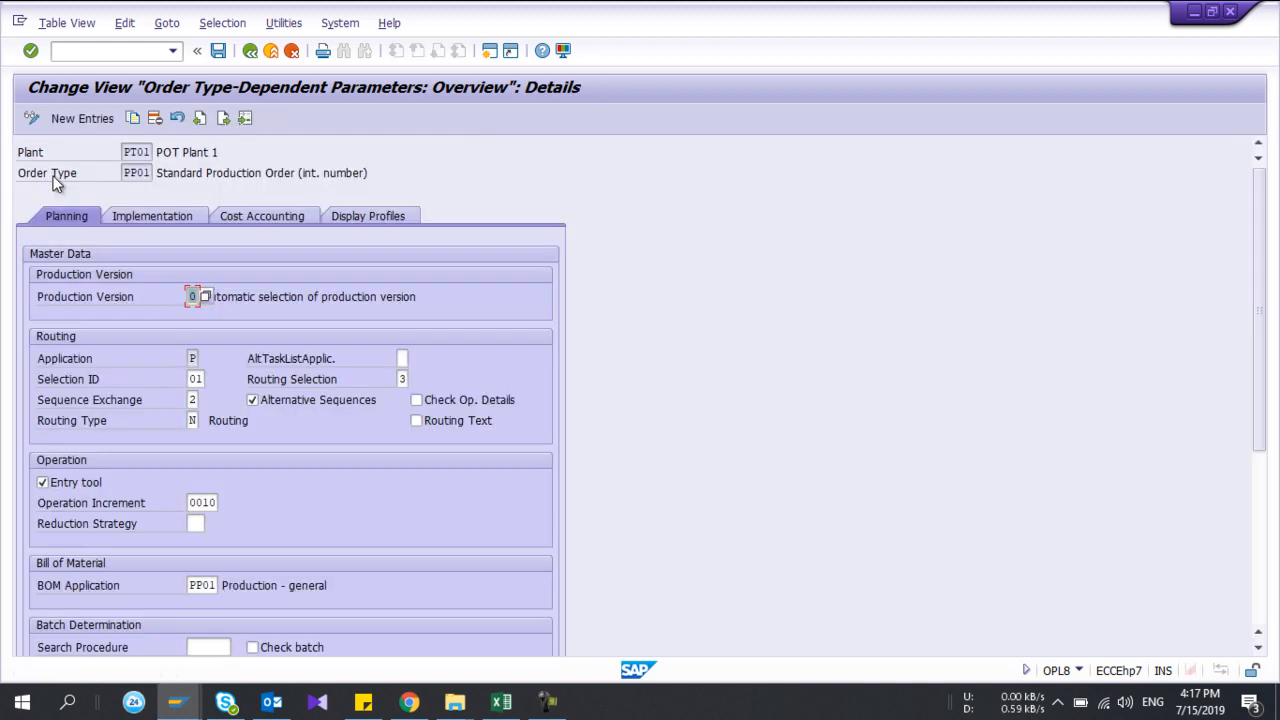
pyautogui.scroll(-2, 153, 365)
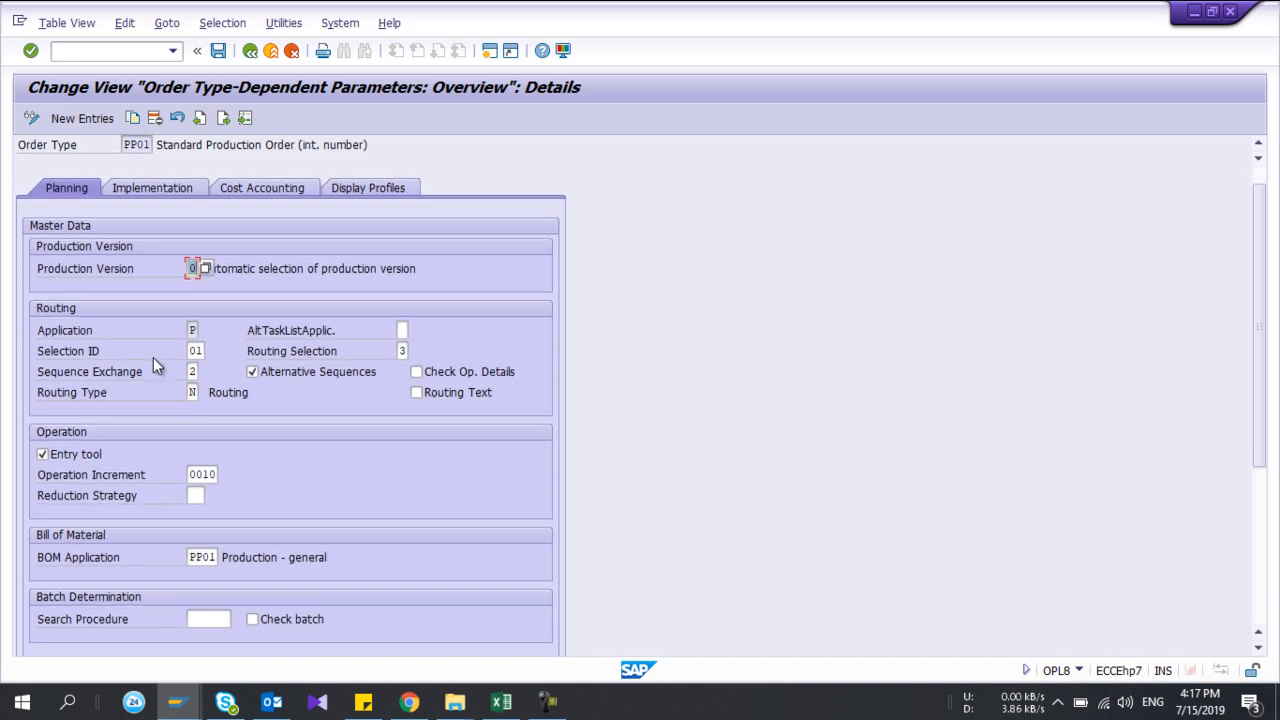
pyautogui.scroll(-1, 153, 366)
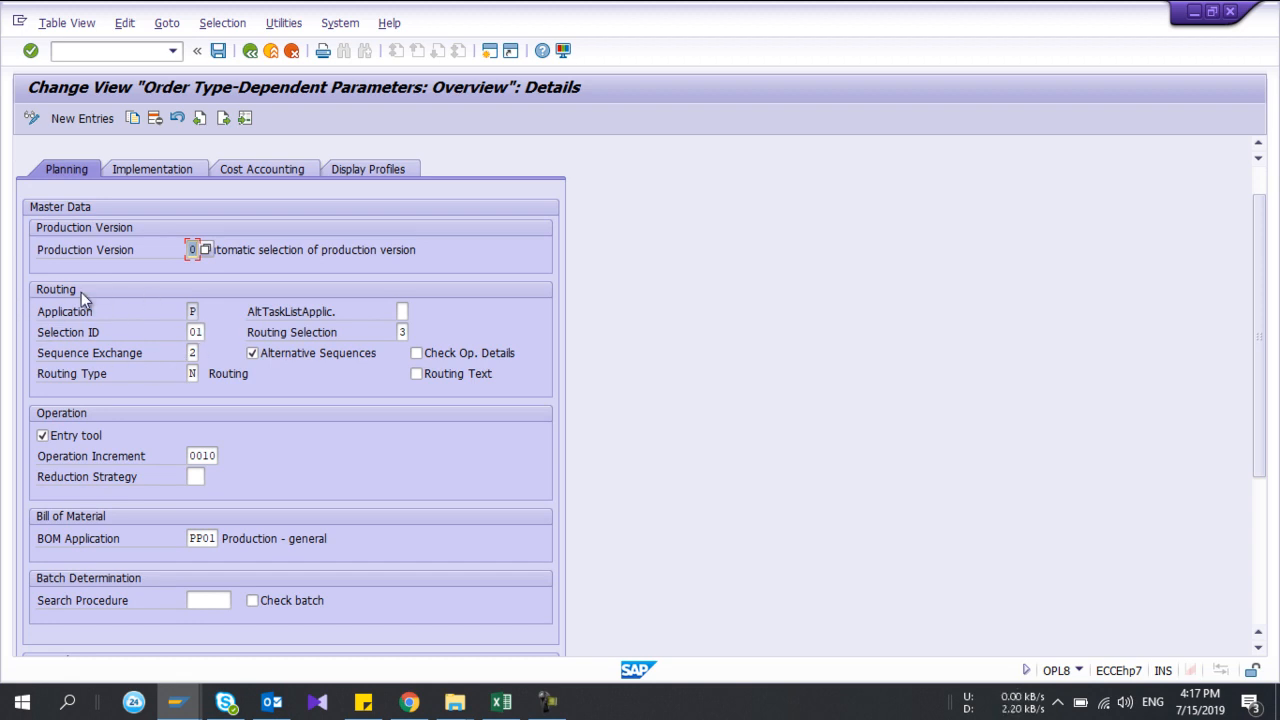
pyautogui.click(204, 248)
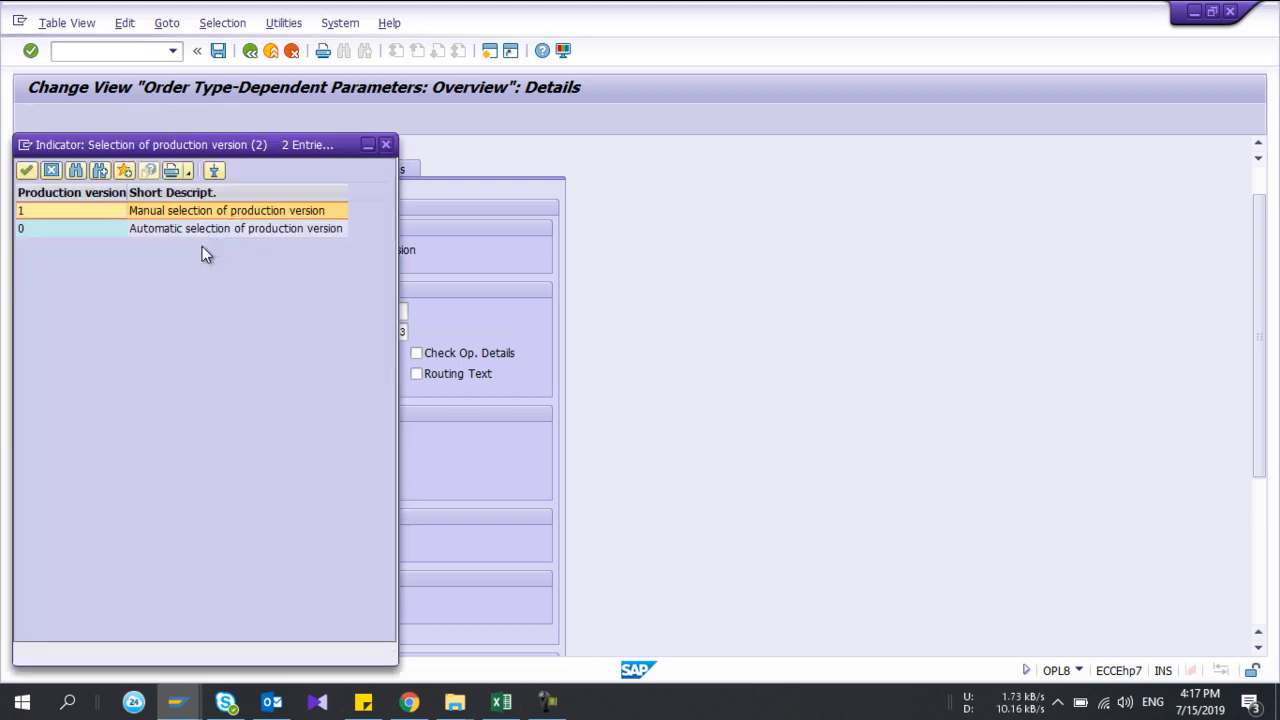
pyautogui.moveTo(238, 153); pyautogui.dragTo(610, 172)
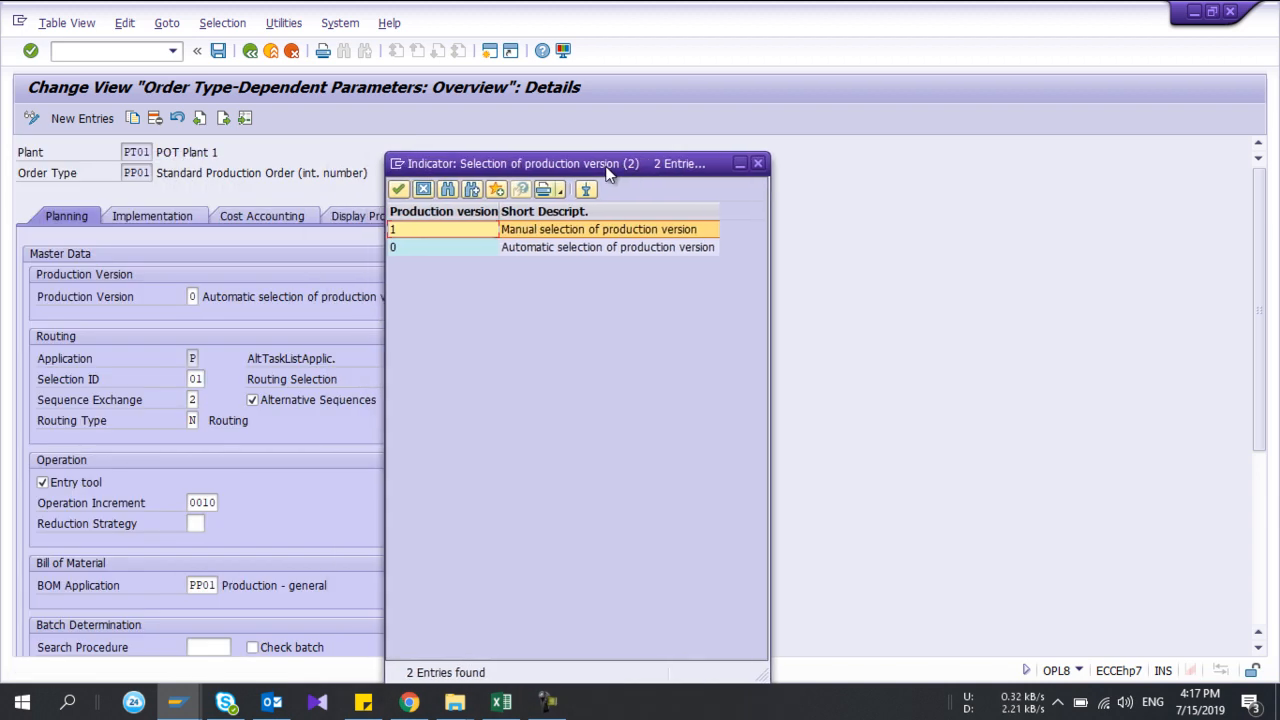
pyautogui.click(757, 165)
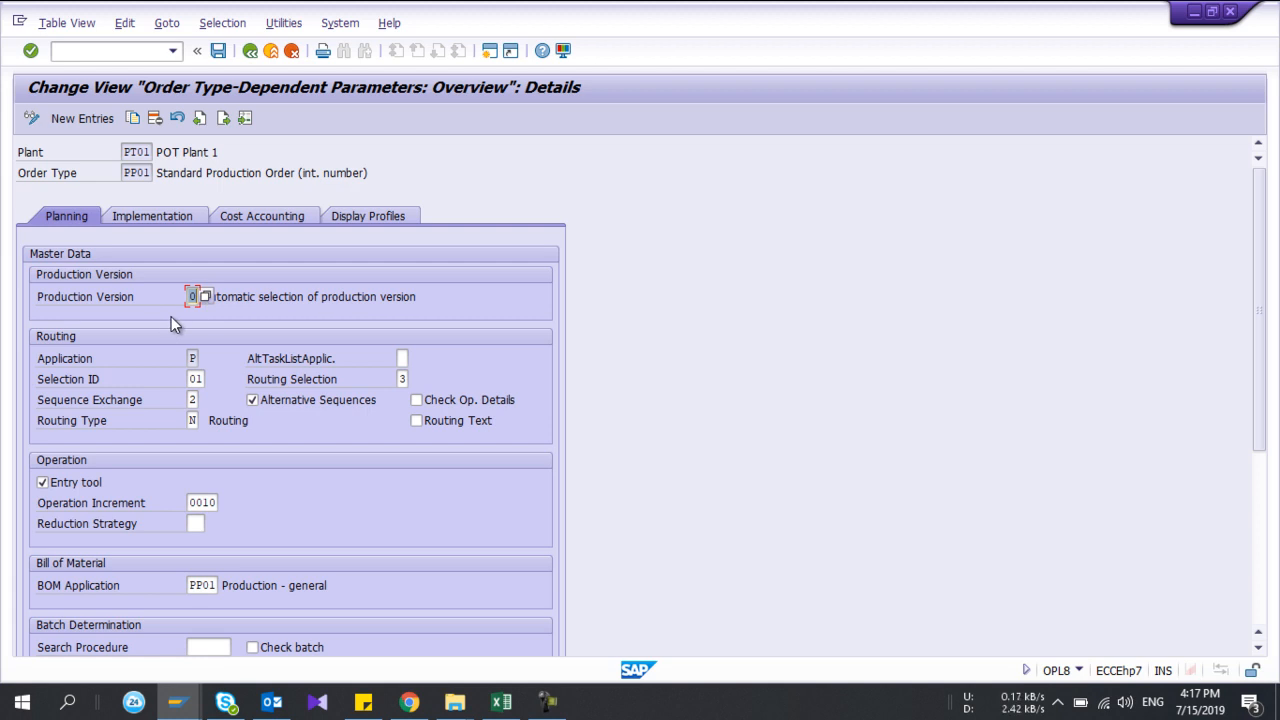
# - Review the available selection IDs for routings in the planning parameters without changing the assigned one
pyautogui.scroll(-1, 171, 316)
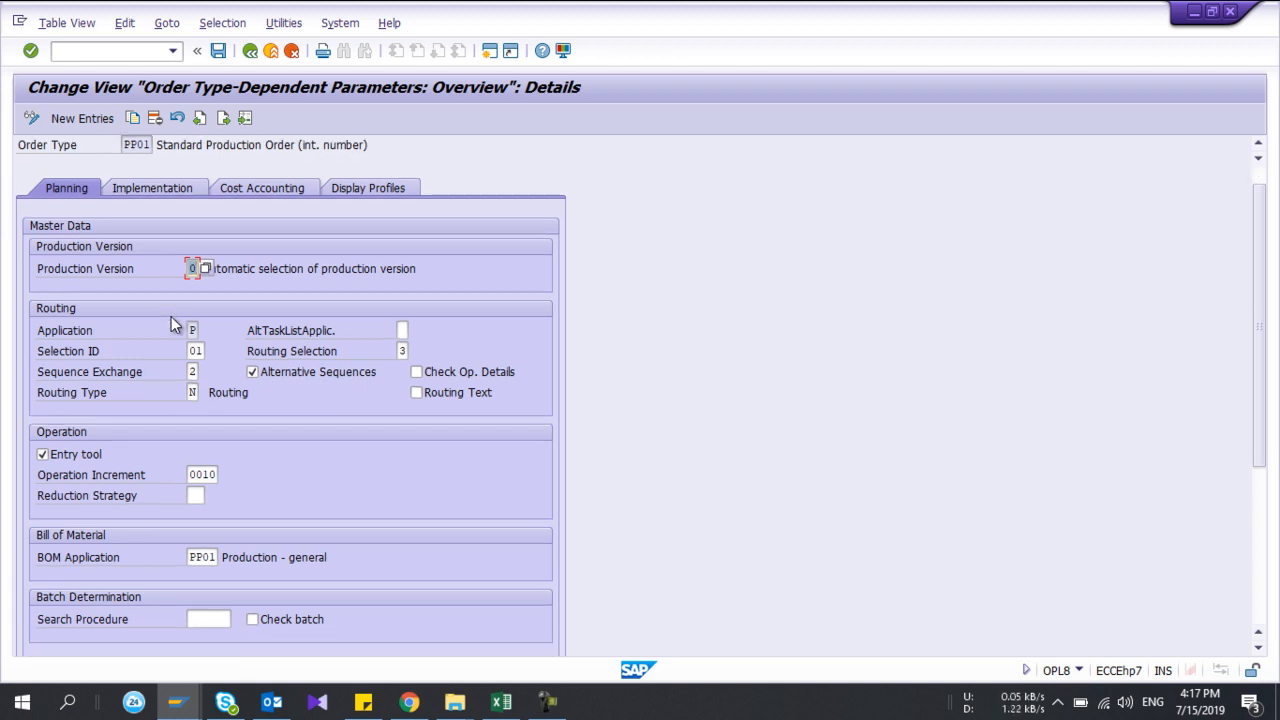
pyautogui.click(199, 350)
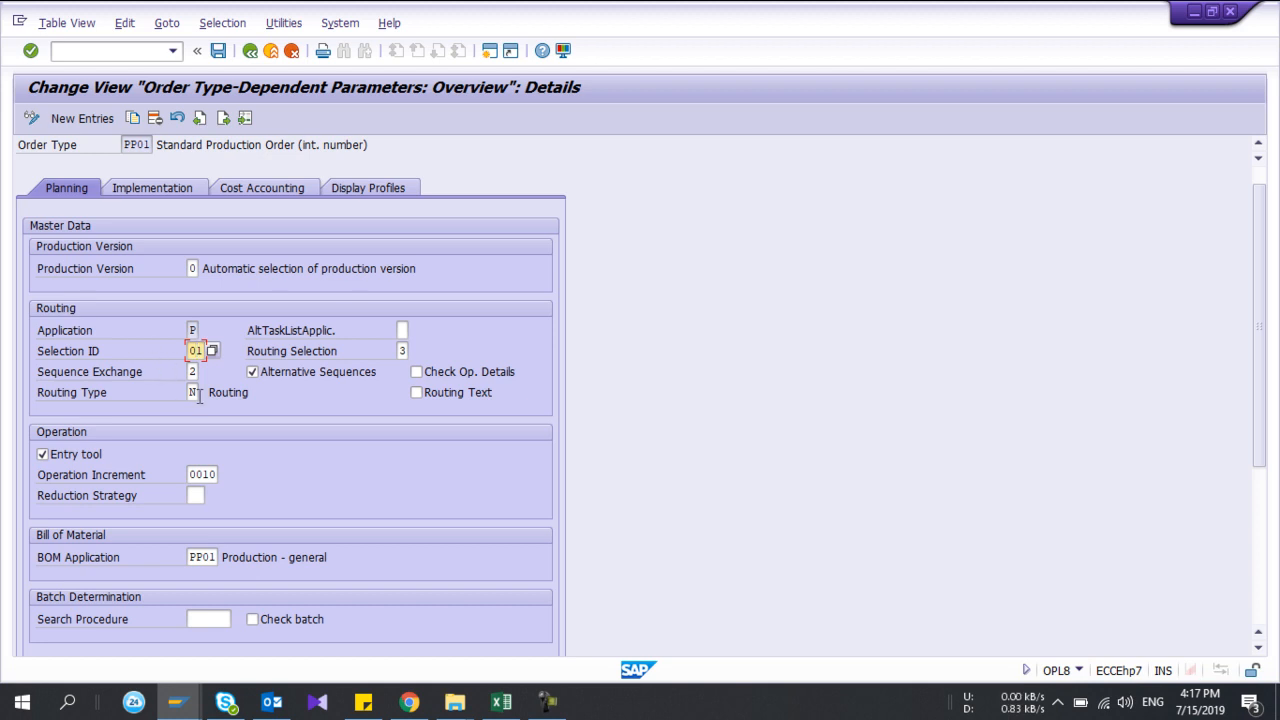
pyautogui.click(212, 354)
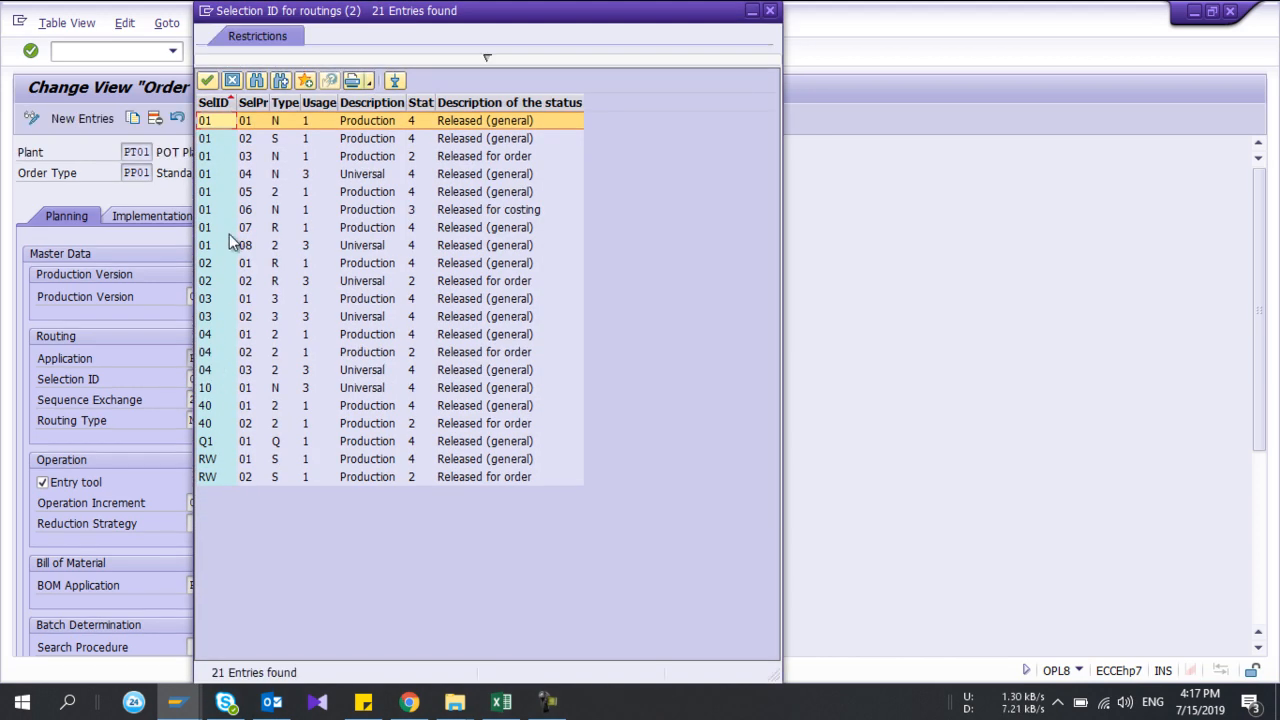
pyautogui.click(213, 175)
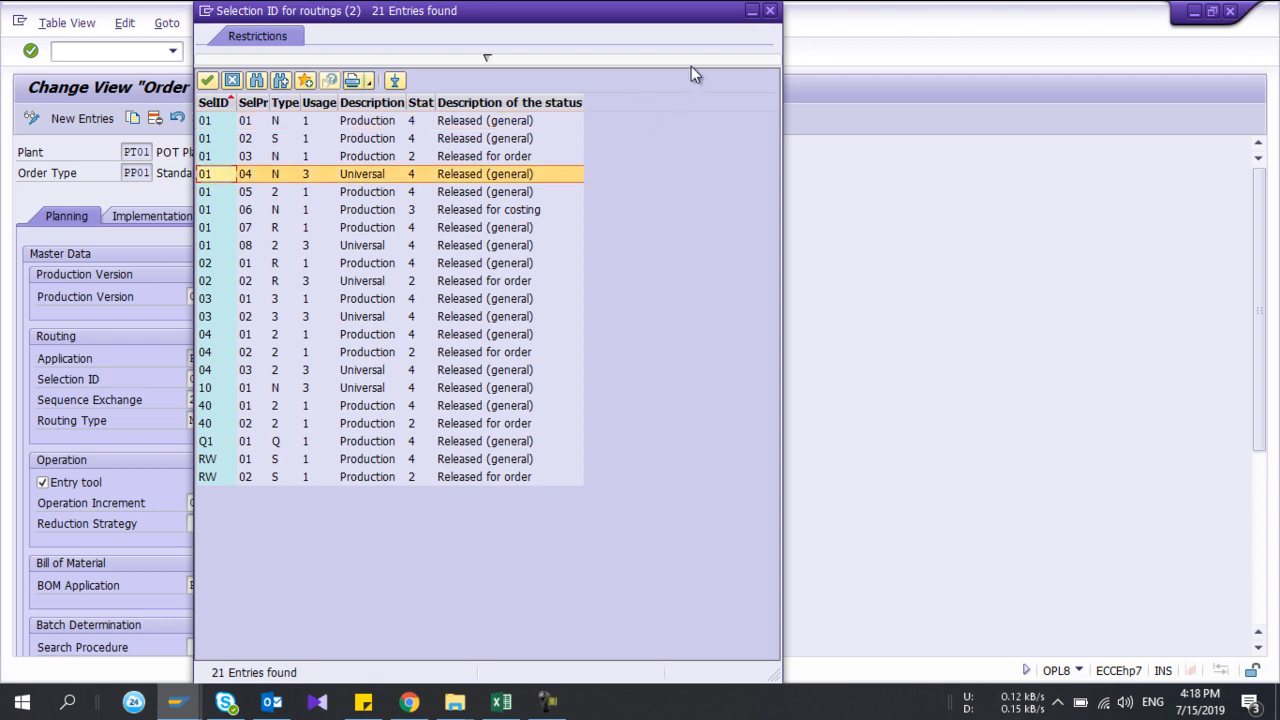
pyautogui.click(770, 10)
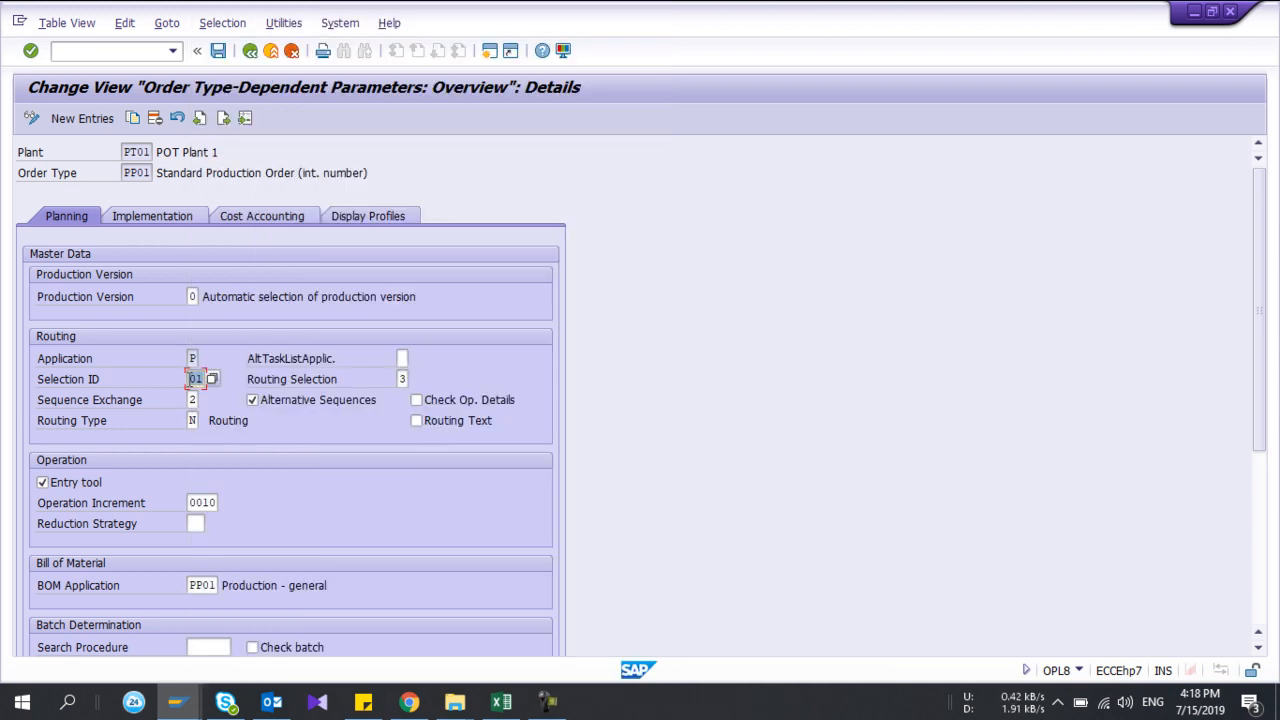
# - Review the possible task list types for the routing type and the options for routing selection
pyautogui.click(193, 420)
pyautogui.click(205, 420)
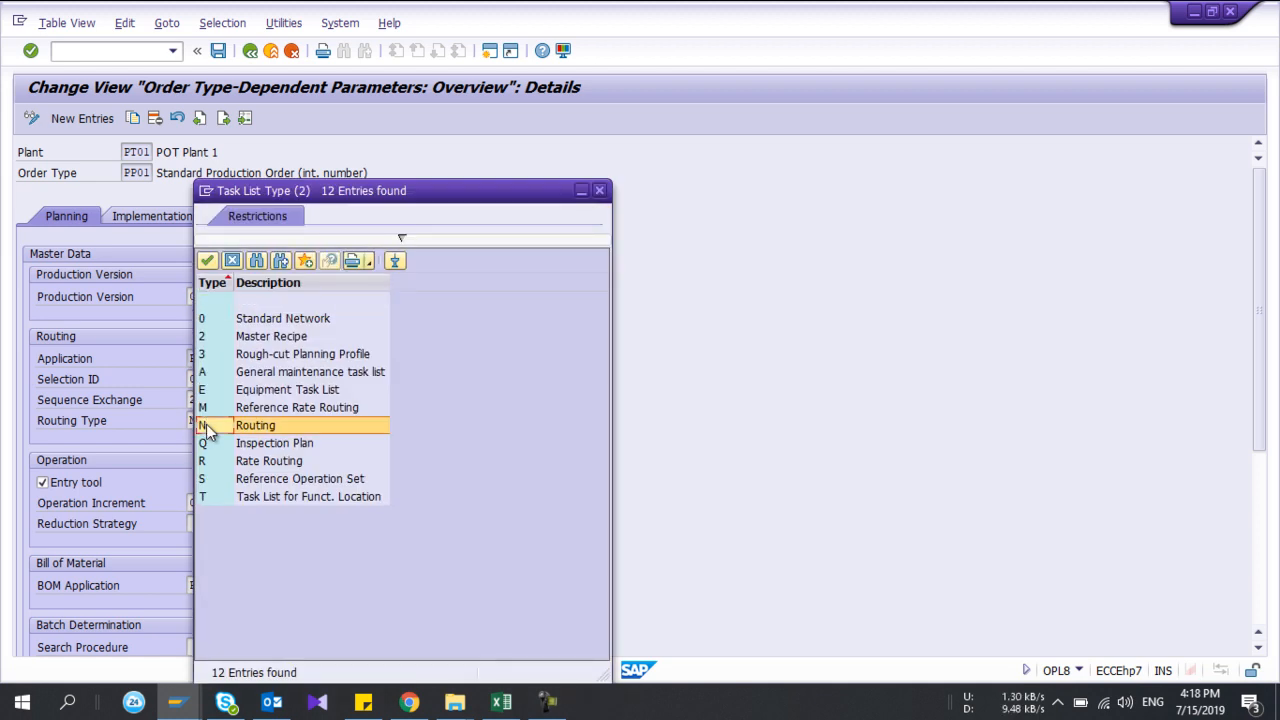
pyautogui.moveTo(341, 194); pyautogui.dragTo(474, 134)
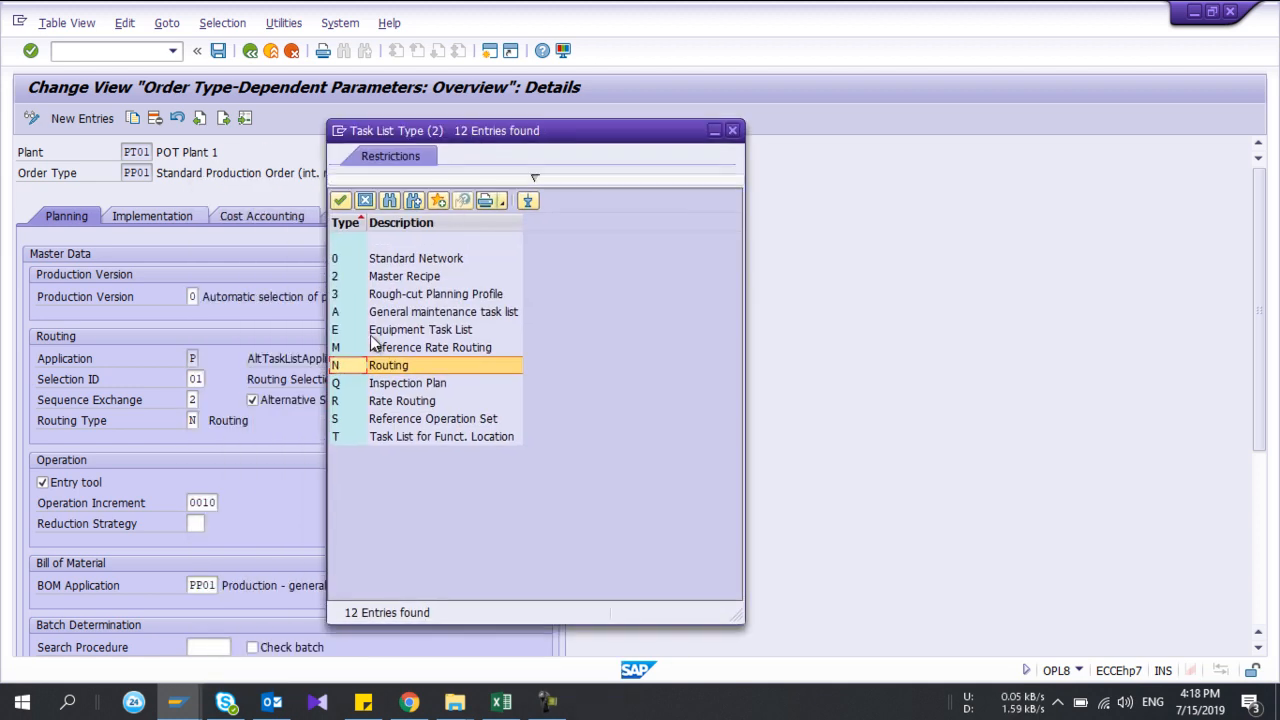
pyautogui.click(336, 387)
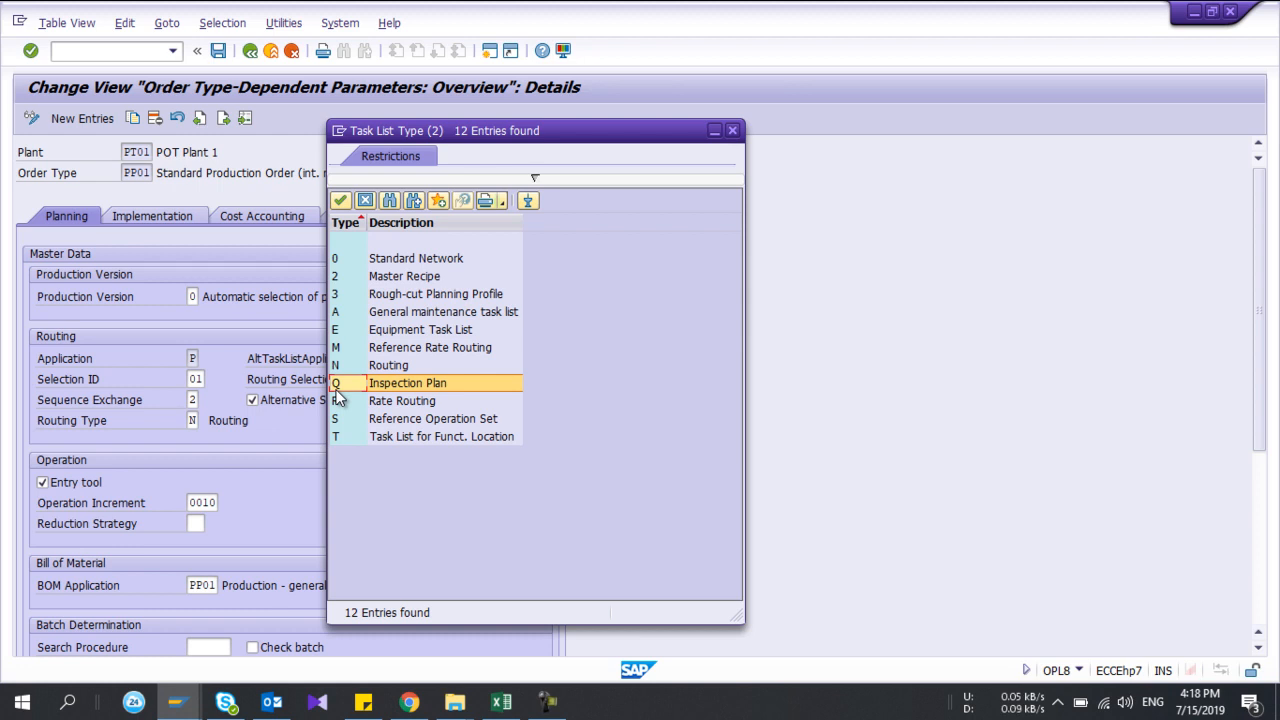
pyautogui.click(337, 406)
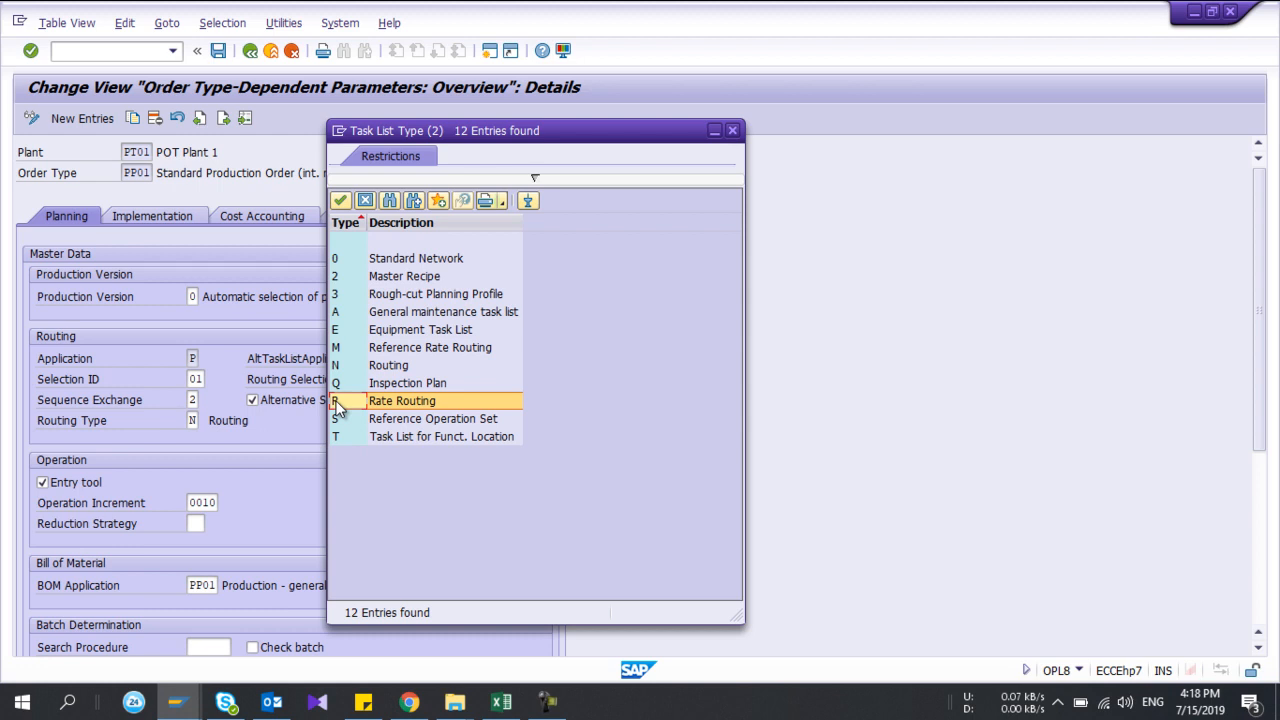
pyautogui.click(341, 281)
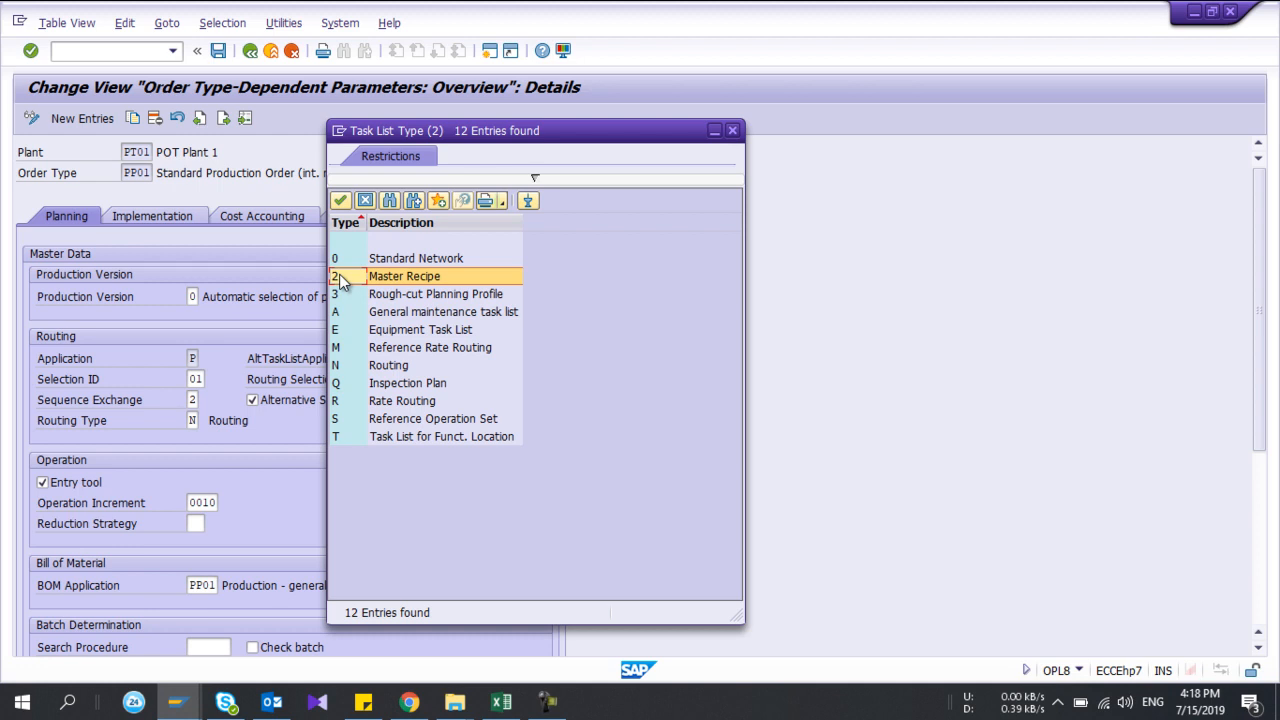
pyautogui.click(732, 130)
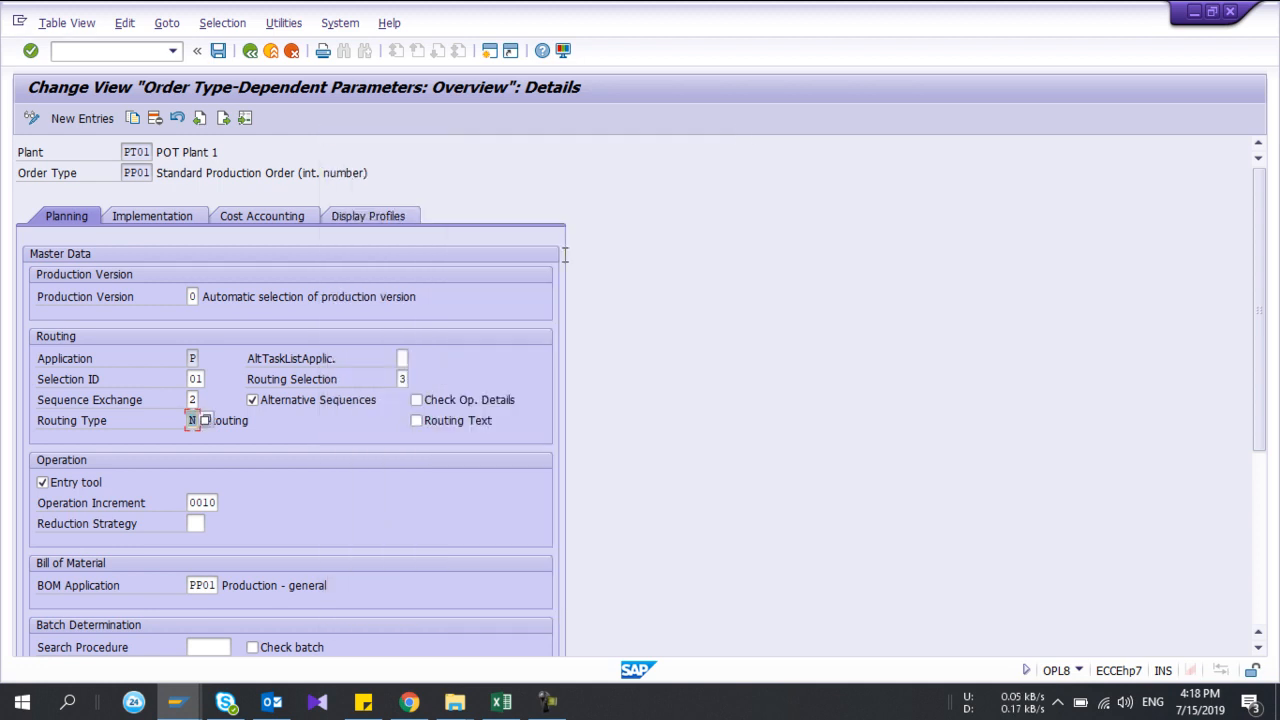
pyautogui.click(410, 381)
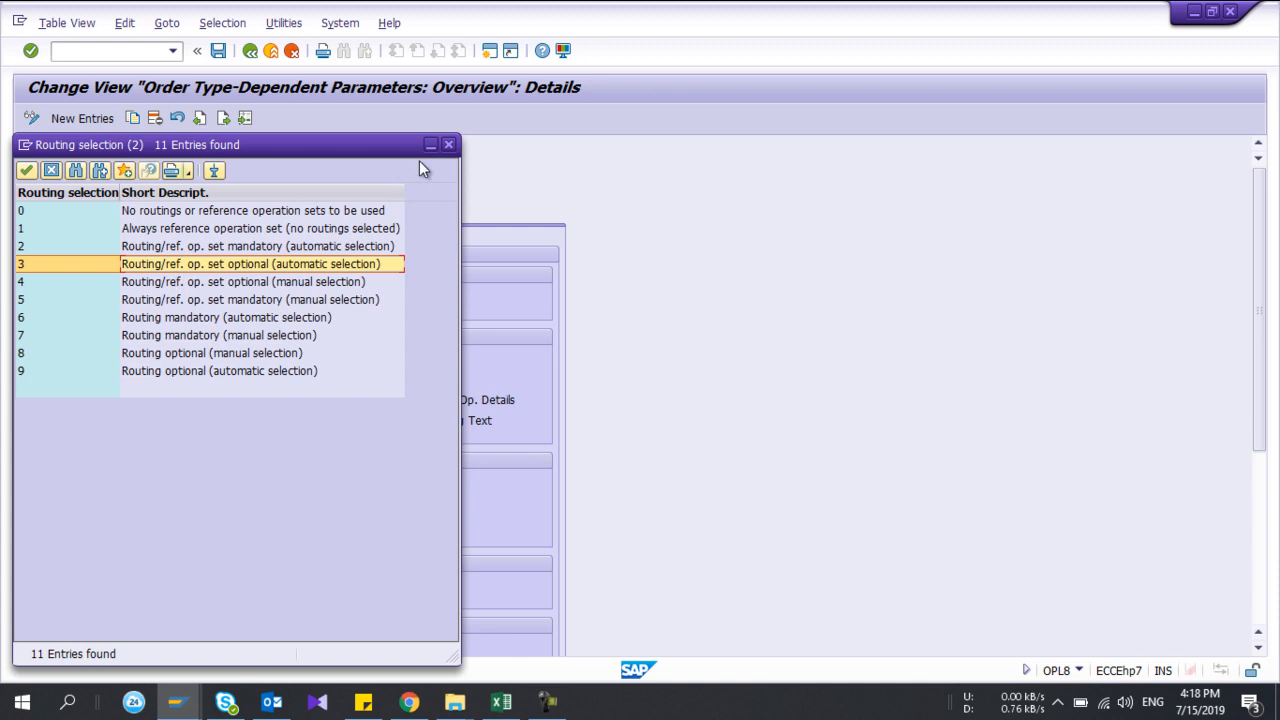
pyautogui.click(448, 144)
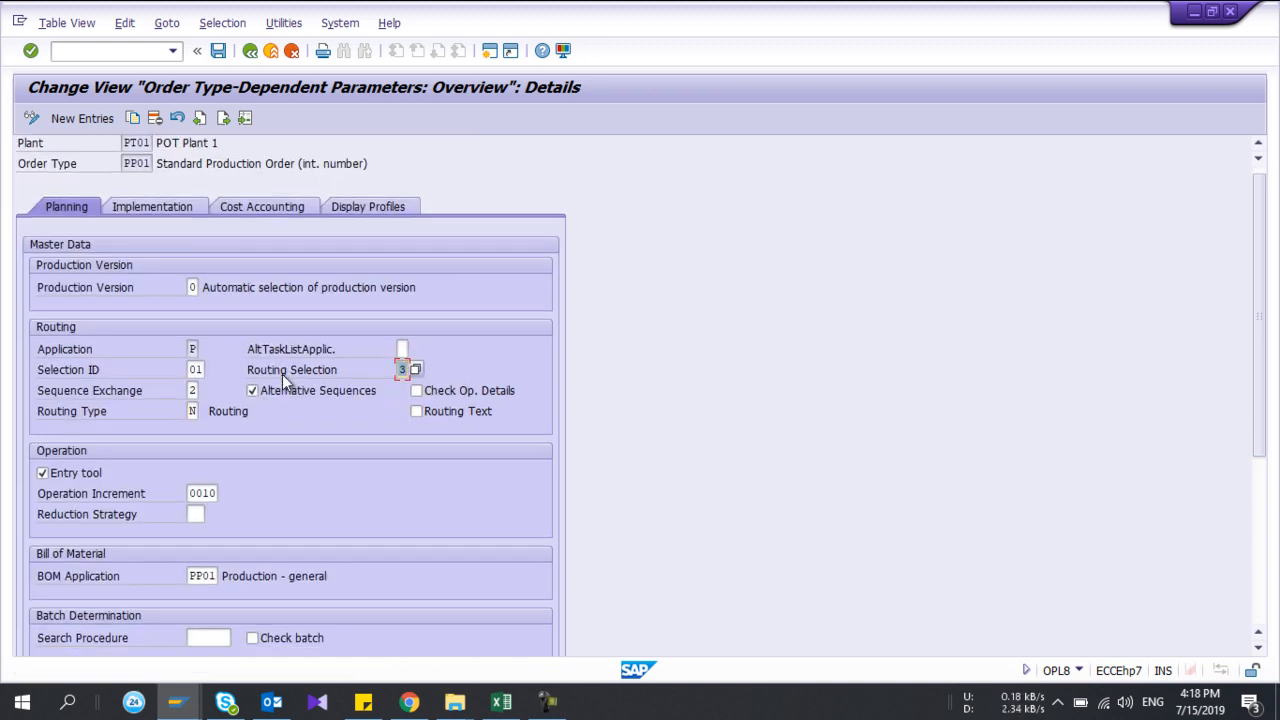
# - Examine the operation increment, BOM application and general assignment settings in the planning parameters
pyautogui.scroll(-1, 282, 374)
pyautogui.scroll(-3, 282, 374)
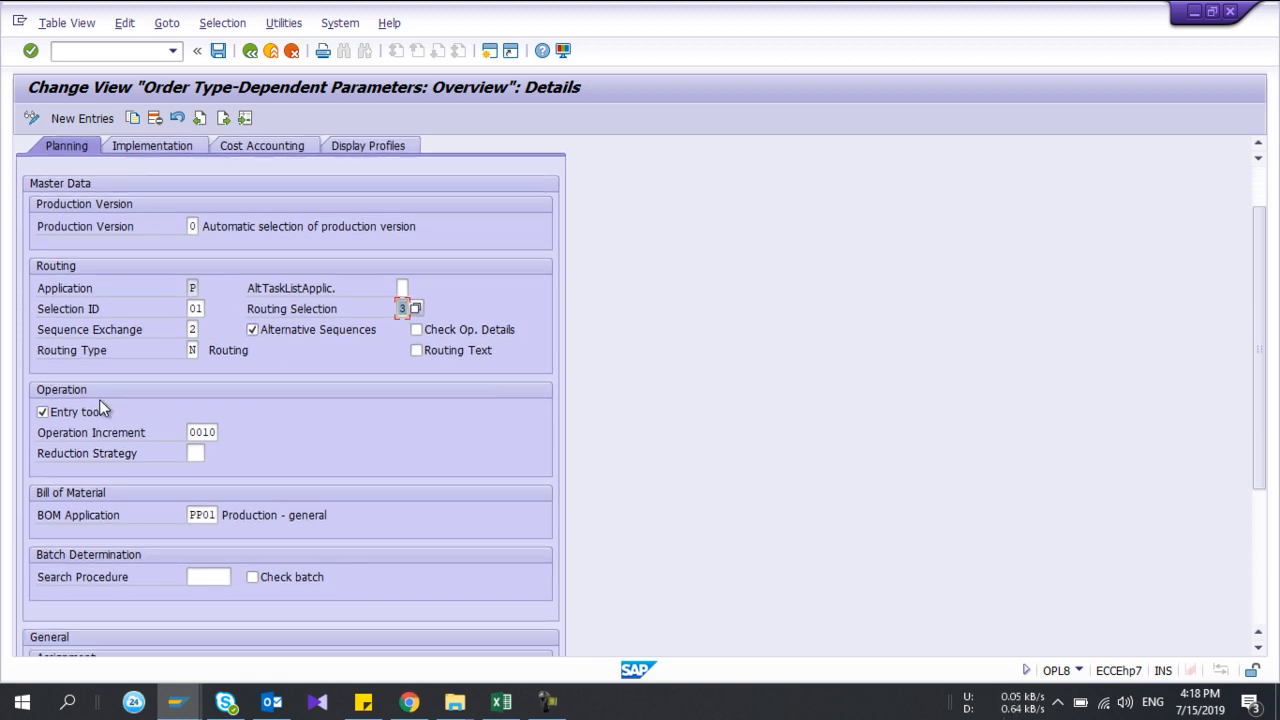
pyautogui.scroll(-1, 156, 431)
pyautogui.click(206, 413)
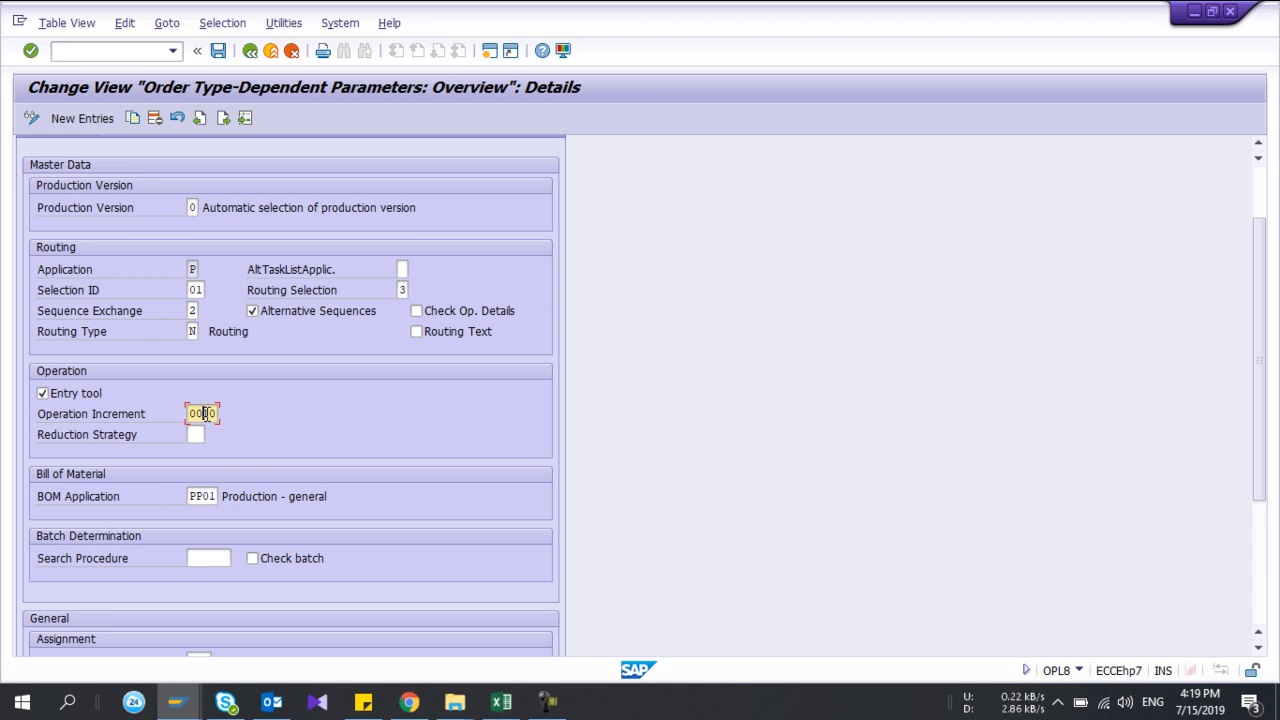
pyautogui.scroll(-1, 204, 413)
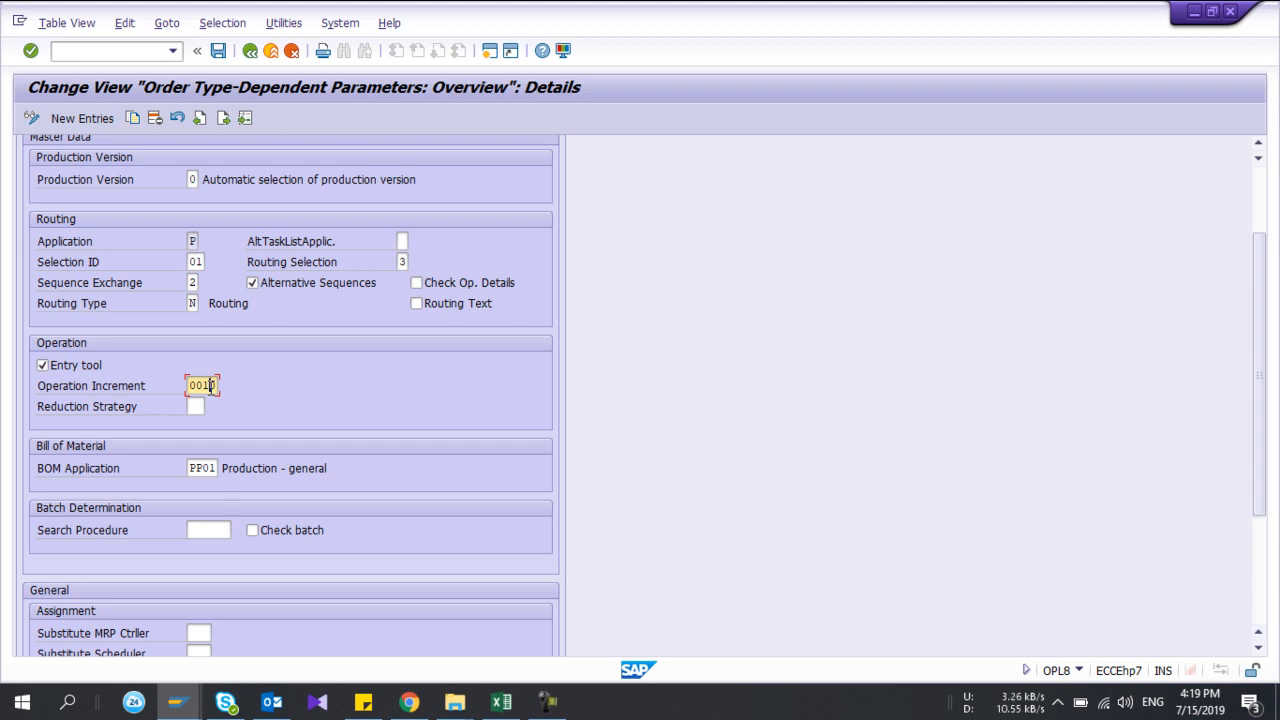
pyautogui.scroll(-1, 209, 387)
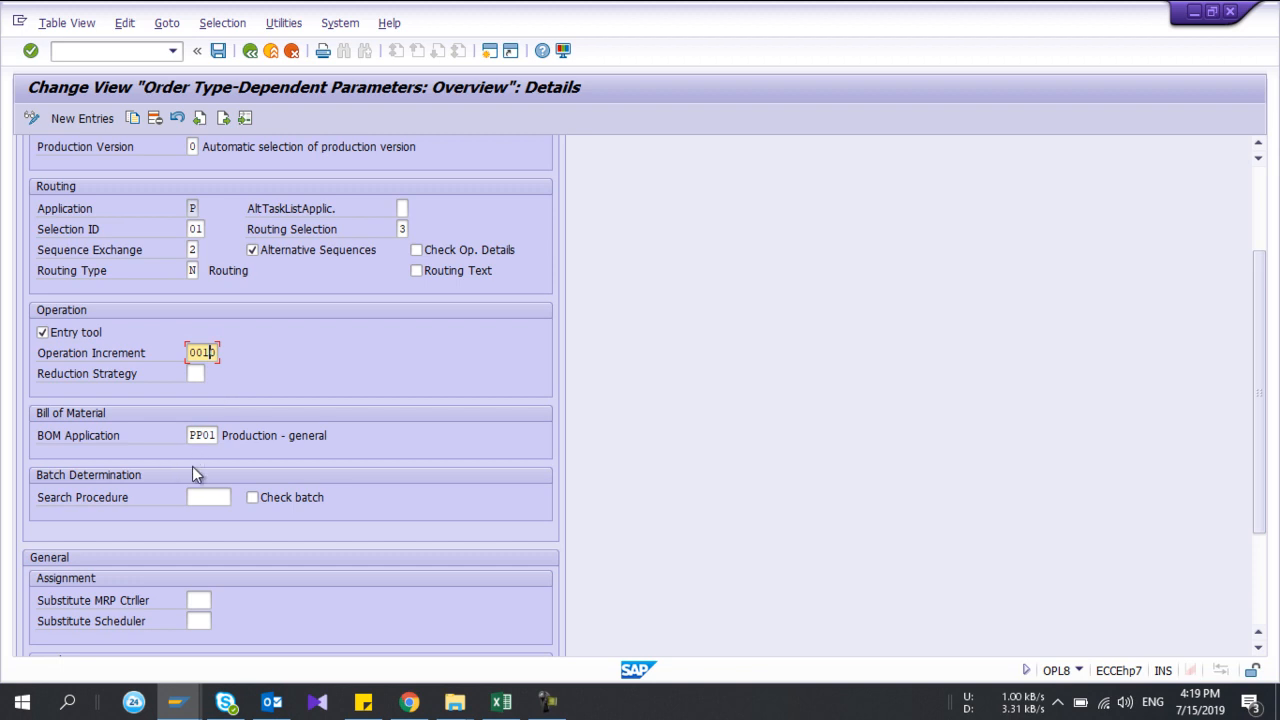
pyautogui.click(196, 435)
pyautogui.scroll(-3, 194, 434)
pyautogui.scroll(-2, 193, 433)
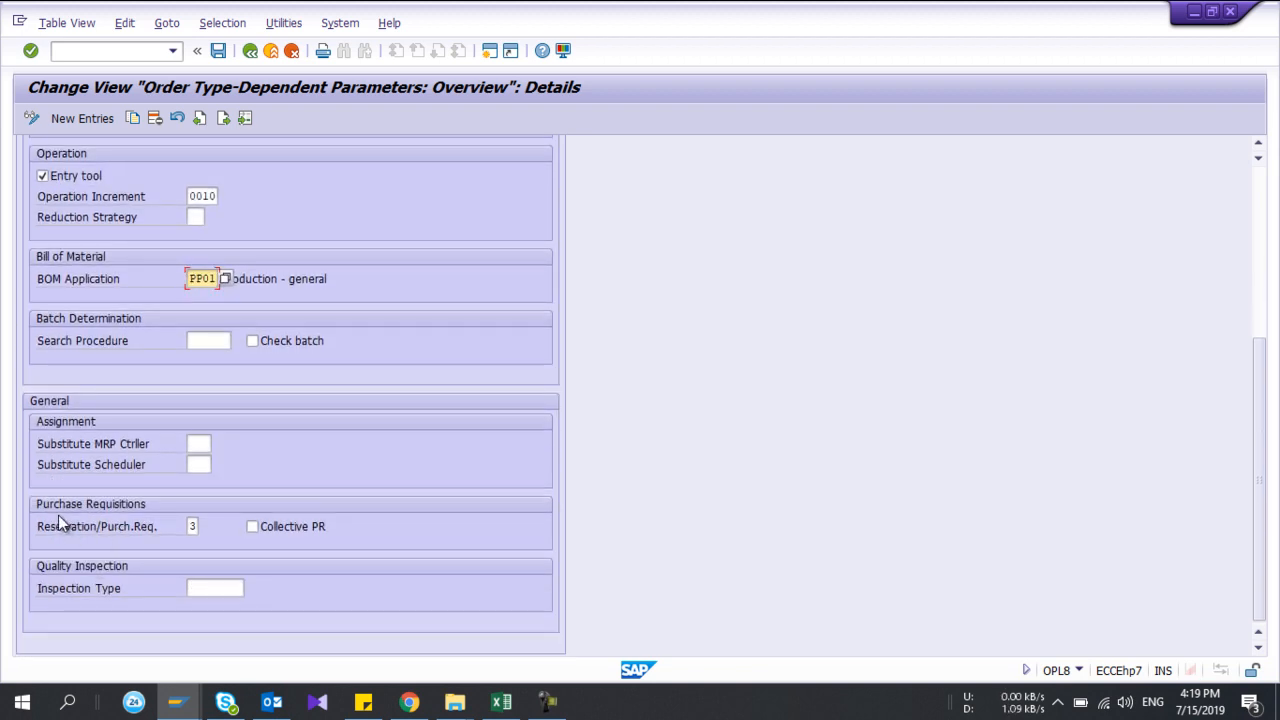
# - Review the available reservation and purchase requisition generation options in the planning parameters without changing the assigned one
pyautogui.click(193, 527)
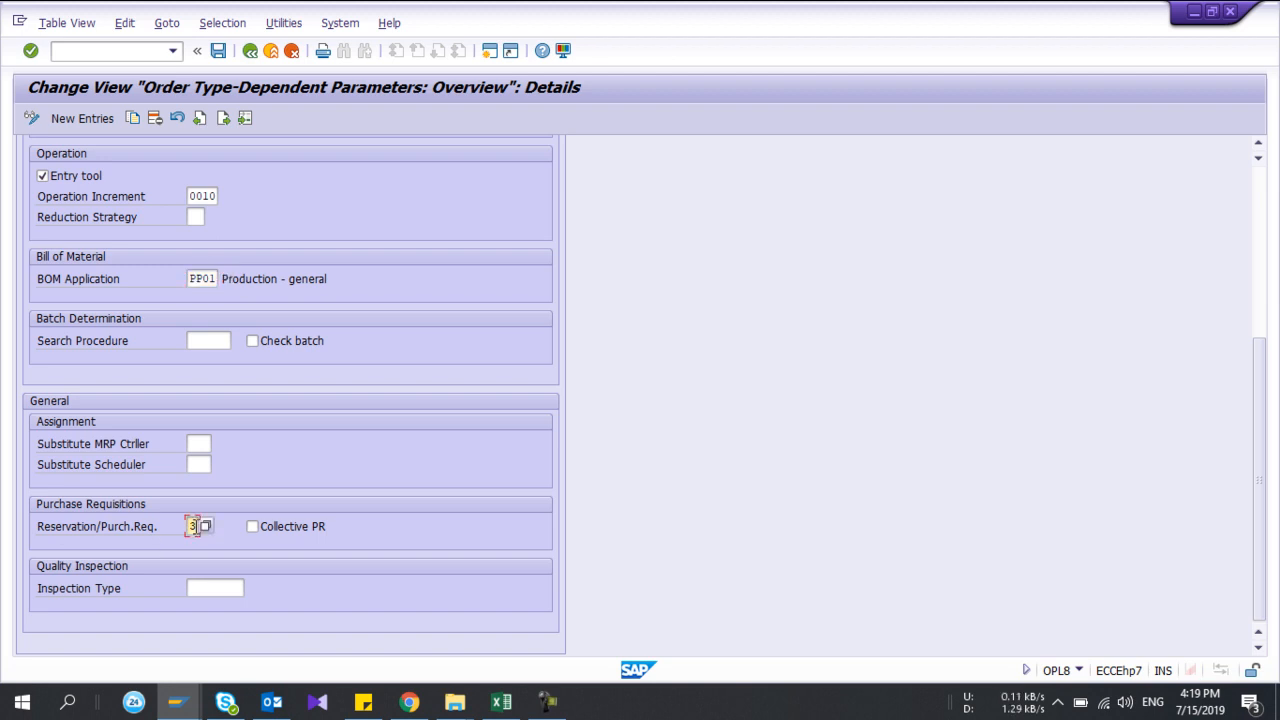
pyautogui.click(204, 527)
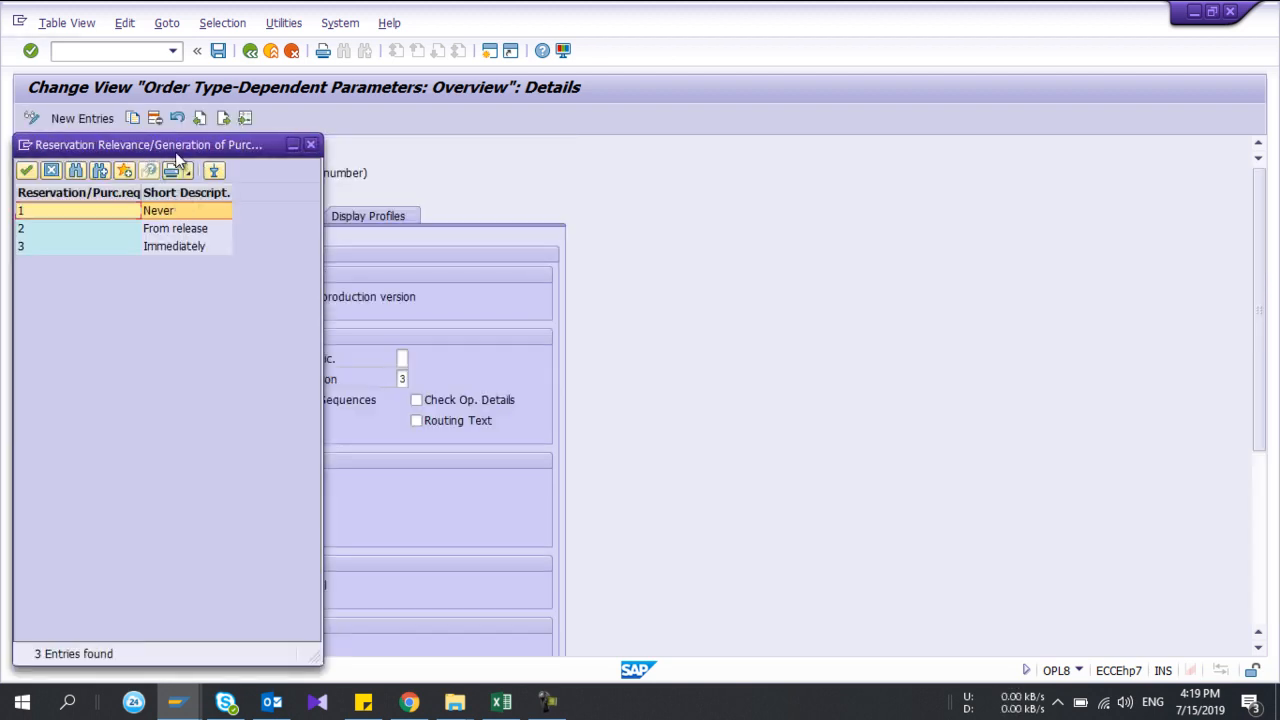
pyautogui.moveTo(146, 151); pyautogui.dragTo(568, 190)
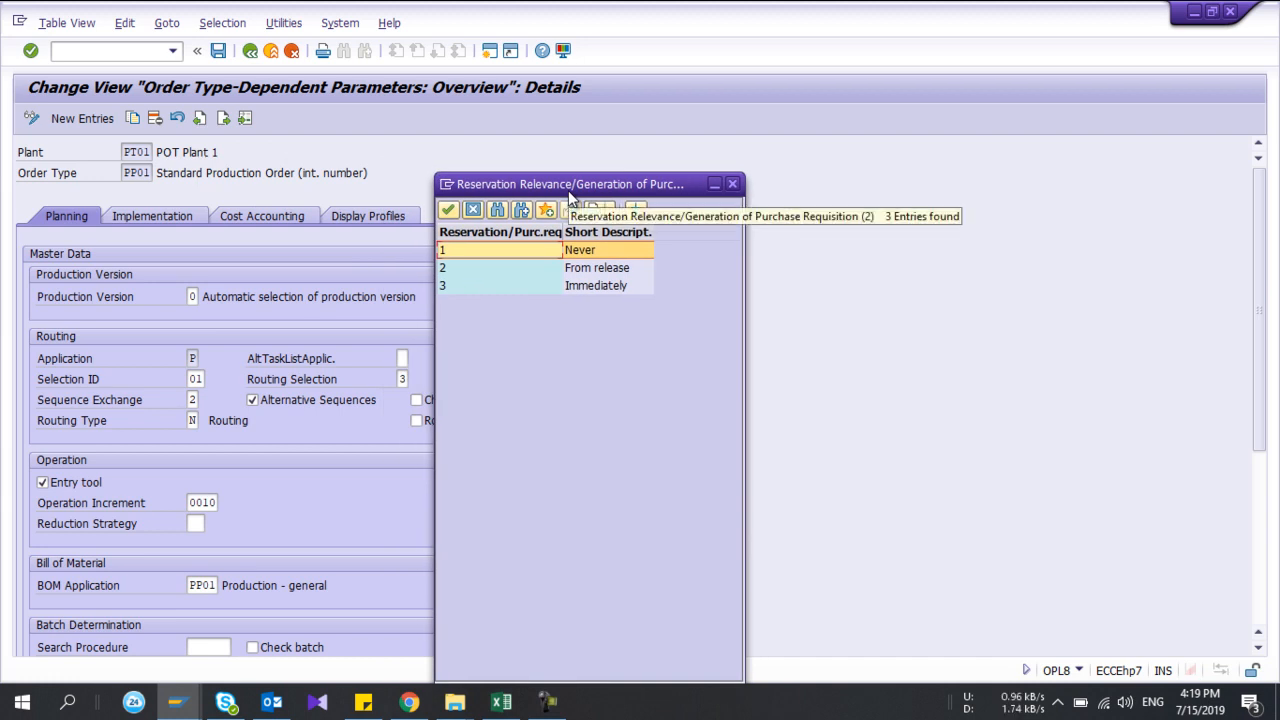
pyautogui.click(453, 270)
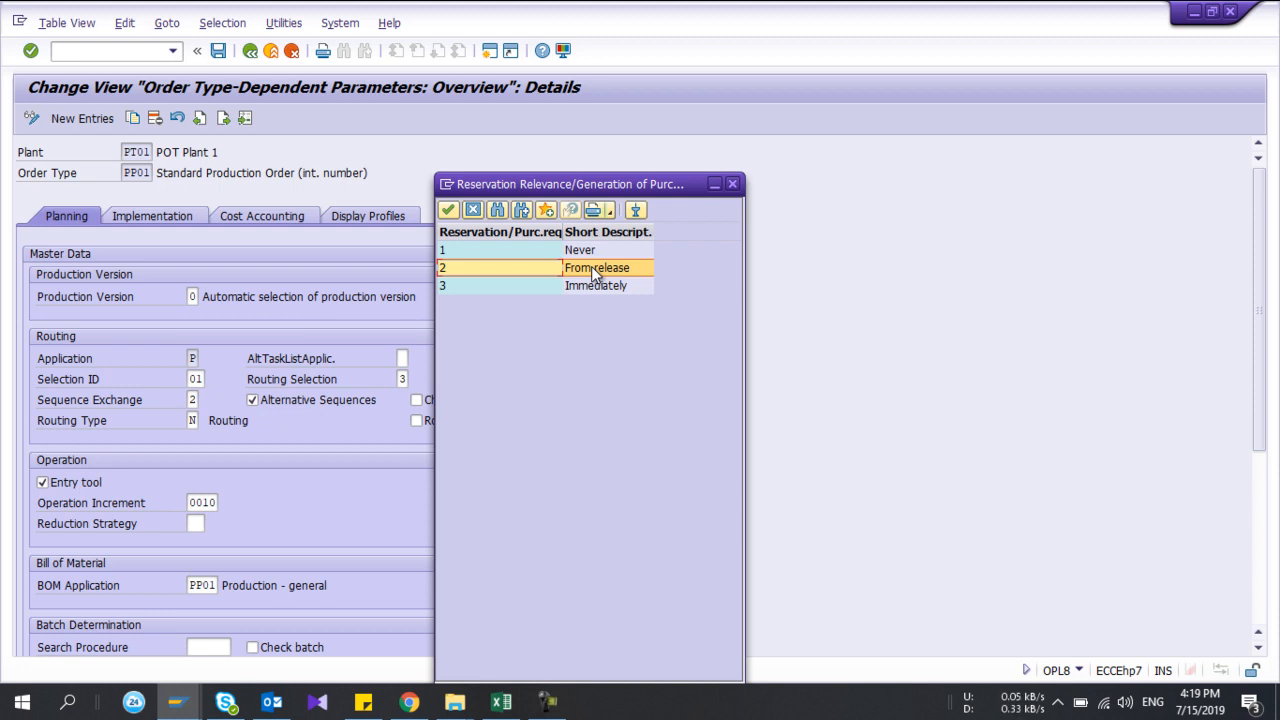
pyautogui.click(567, 288)
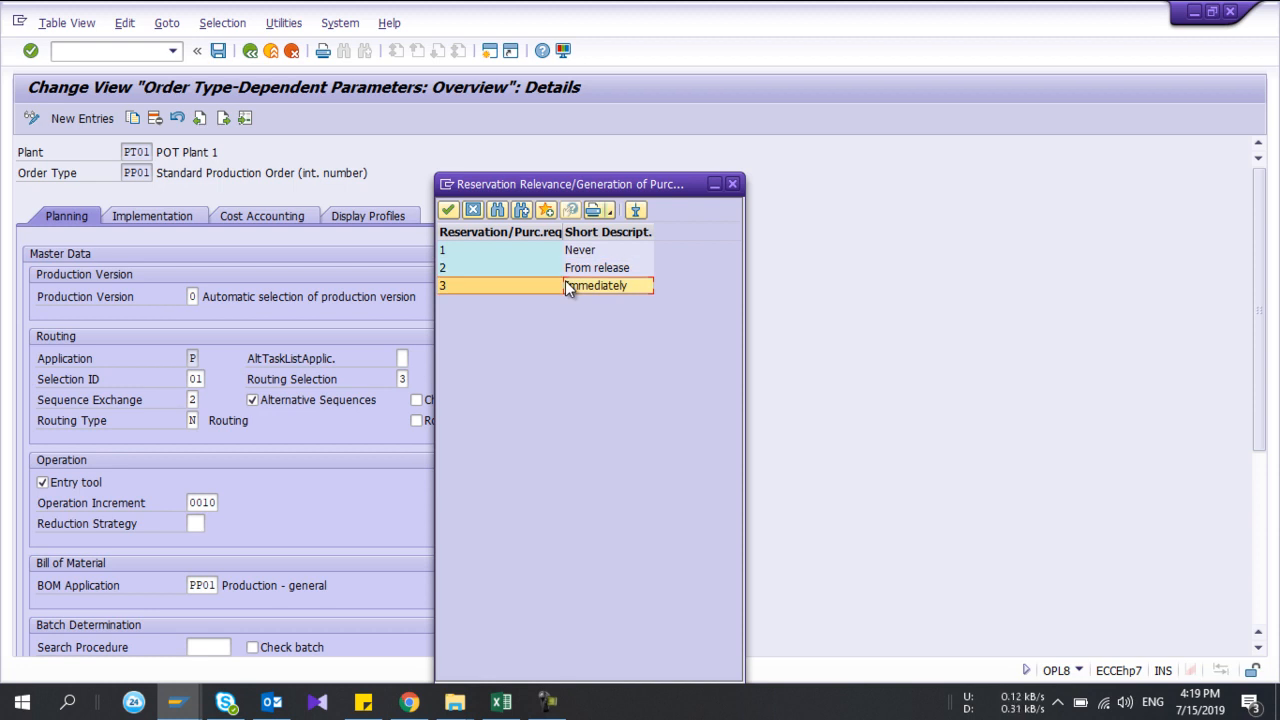
pyautogui.click(733, 184)
pyautogui.scroll(-5, 433, 479)
pyautogui.scroll(5, 433, 487)
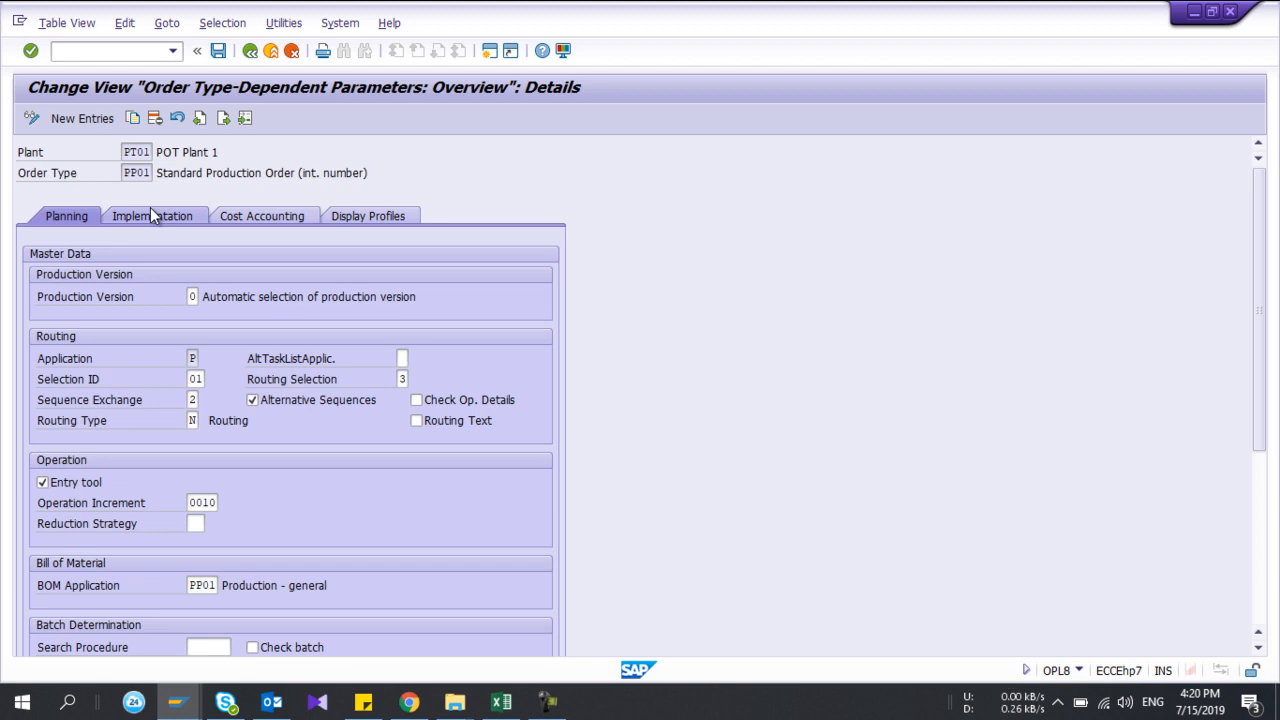
# - Activate status change documents for operations and materials in the implementation parameters, leaving production resources/tools unselected
pyautogui.click(151, 210)
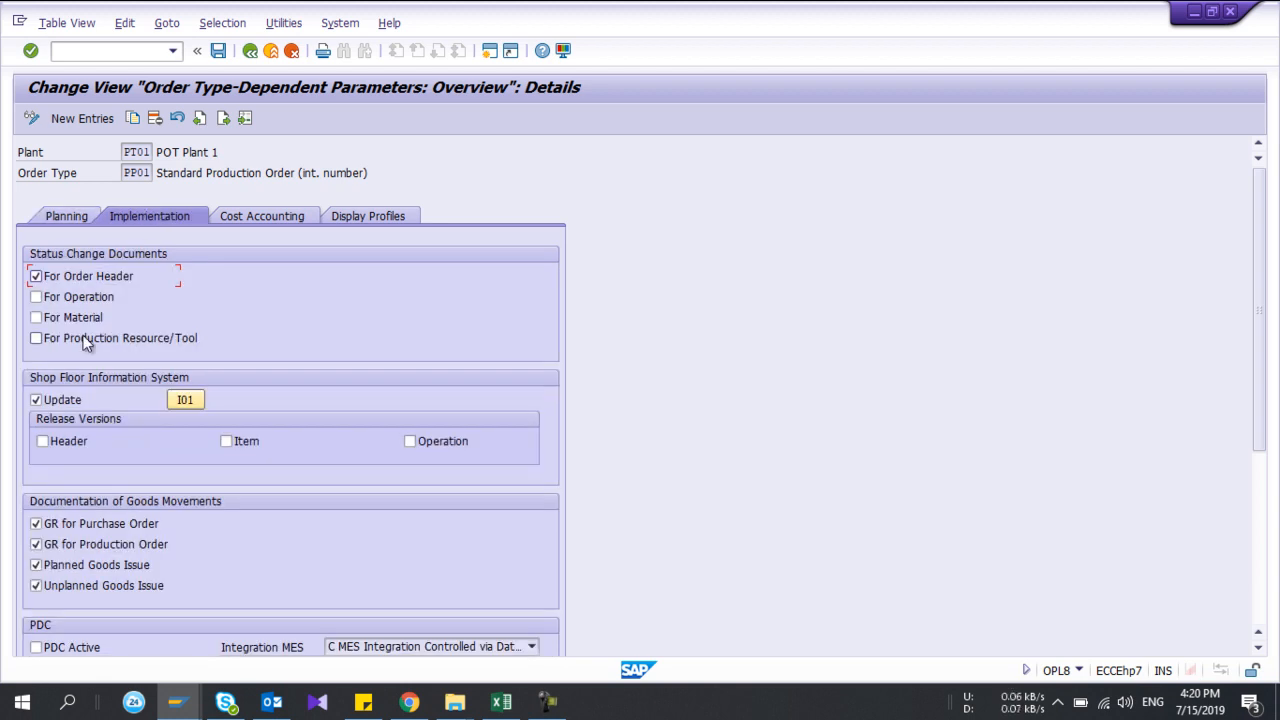
pyautogui.click(77, 268)
pyautogui.click(79, 295)
pyautogui.click(75, 318)
pyautogui.click(72, 340)
pyautogui.click(36, 338)
# - Examine the shop floor information system, goods movement documentation, PDC and workflow settings in the implementation parameters
pyautogui.scroll(-1, 39, 344)
pyautogui.scroll(-1, 40, 353)
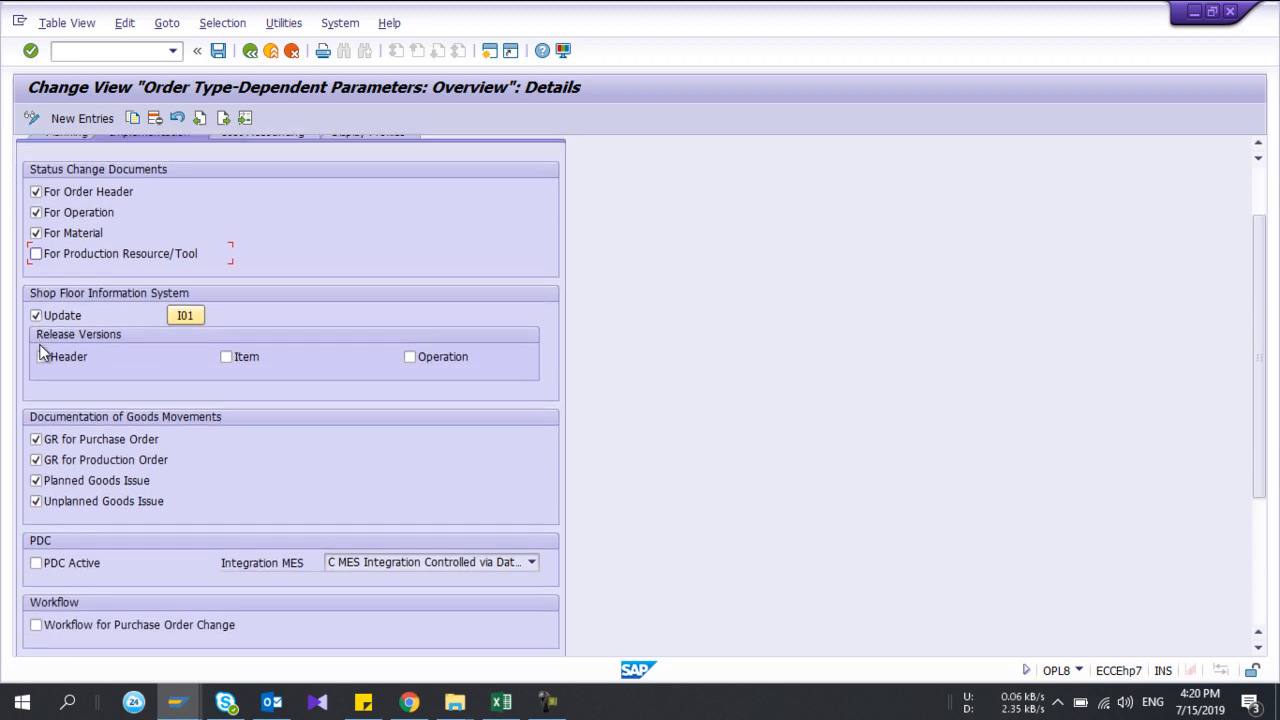
pyautogui.scroll(-1, 41, 351)
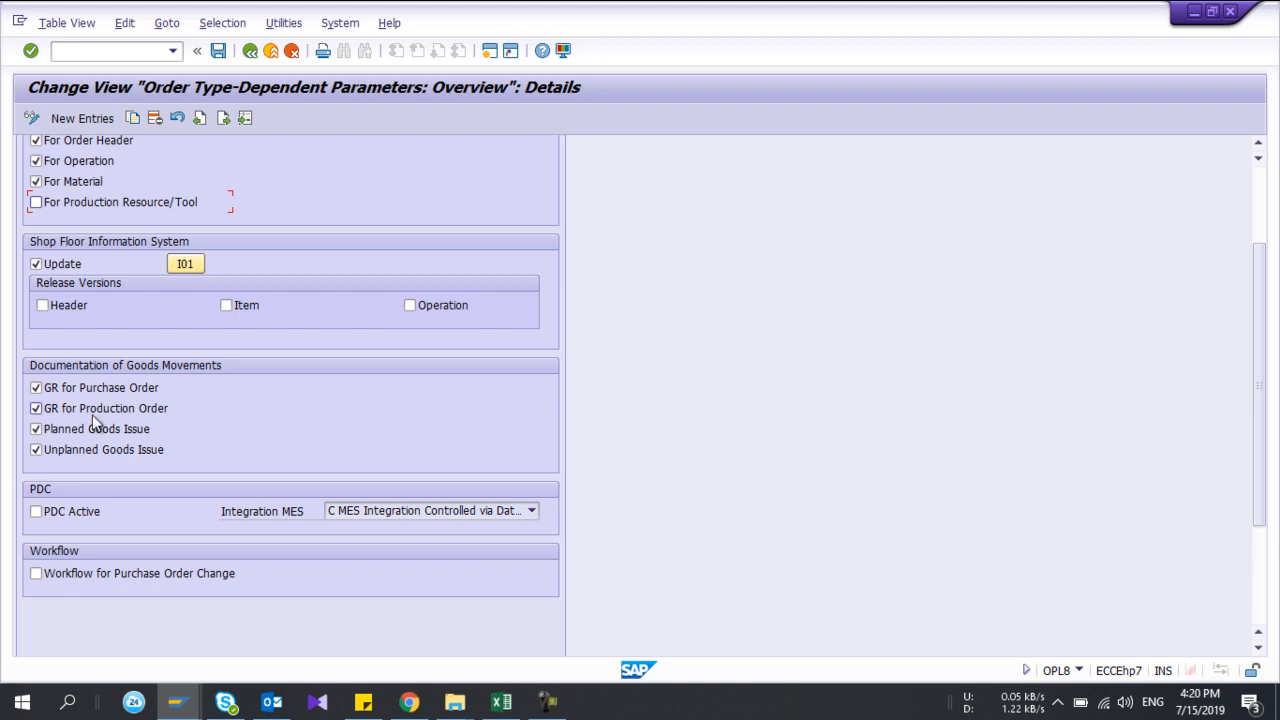
pyautogui.scroll(-1, 80, 410)
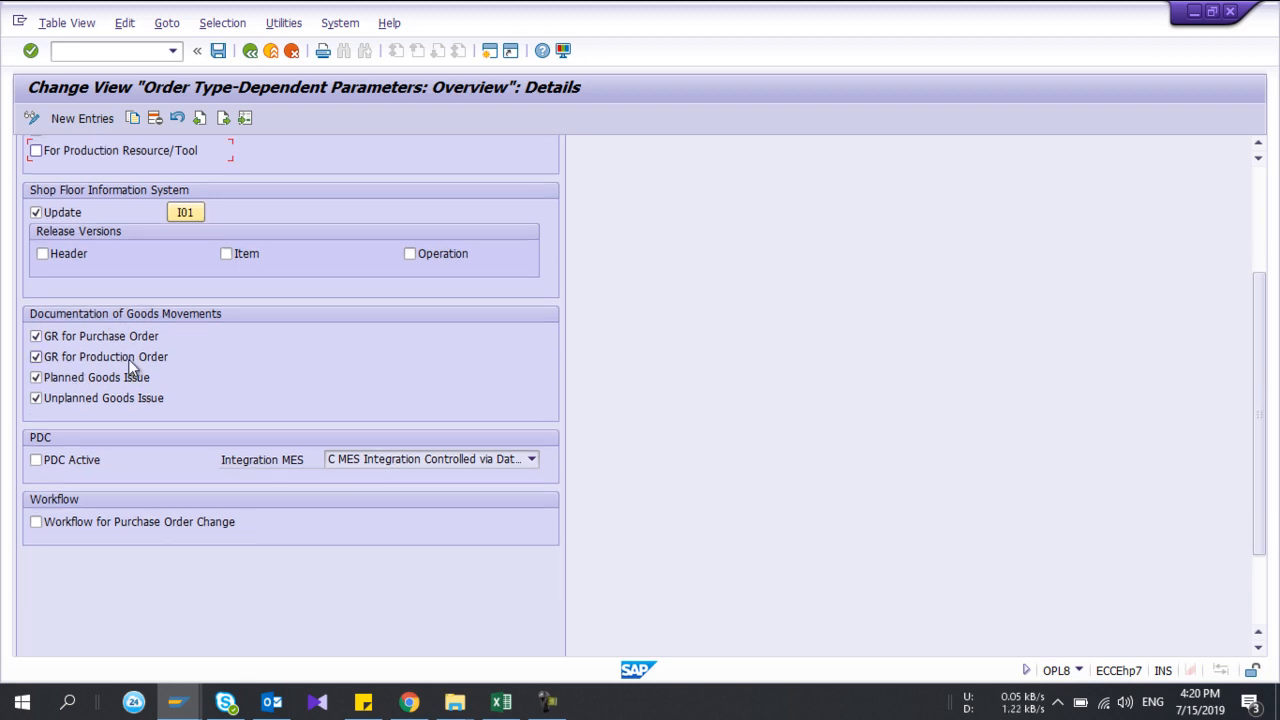
pyautogui.click(64, 341)
pyautogui.scroll(5, 67, 429)
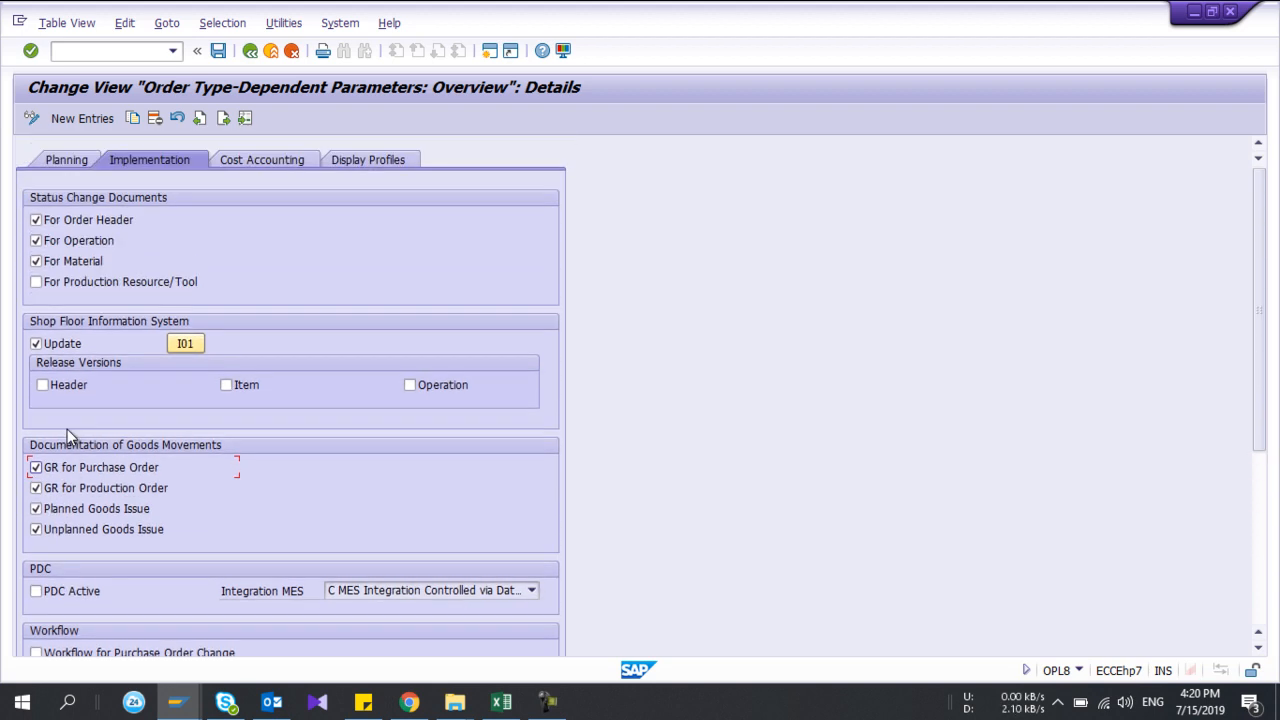
# - Review the costing variants and results analysis key in the cost accounting parameters, and check the display profiles
pyautogui.click(233, 229)
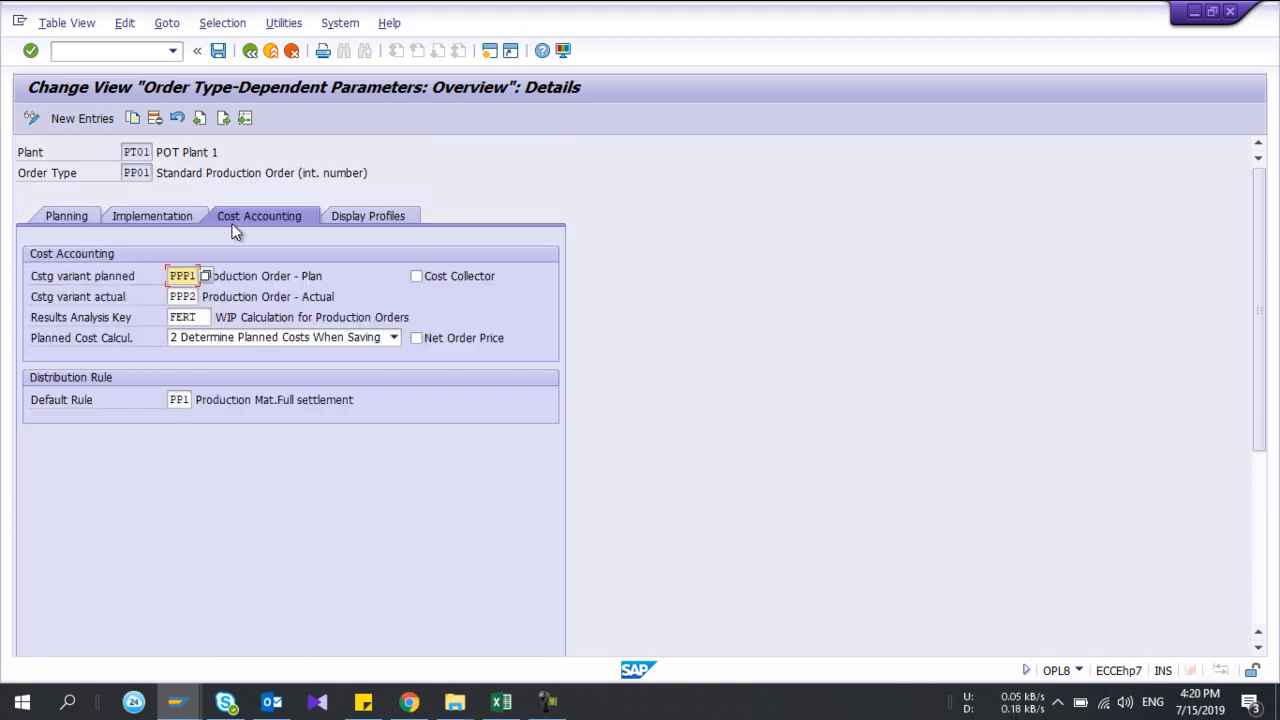
pyautogui.click(195, 316)
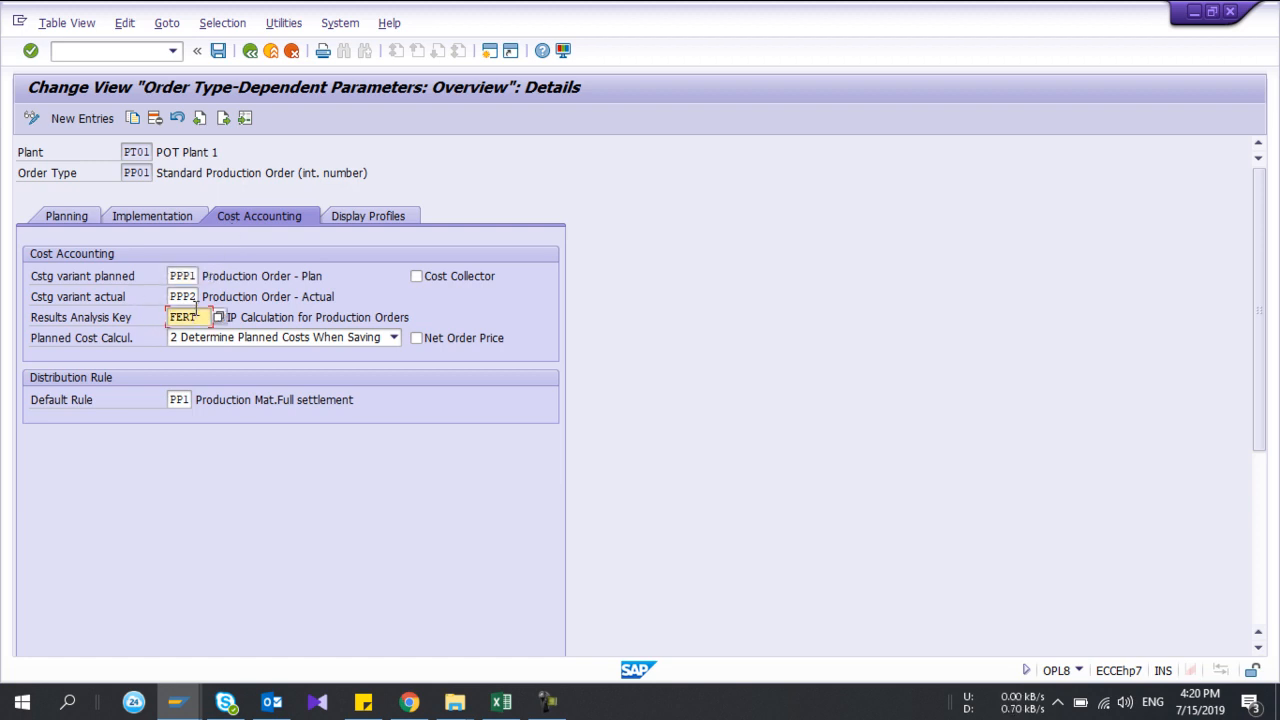
pyautogui.click(195, 296)
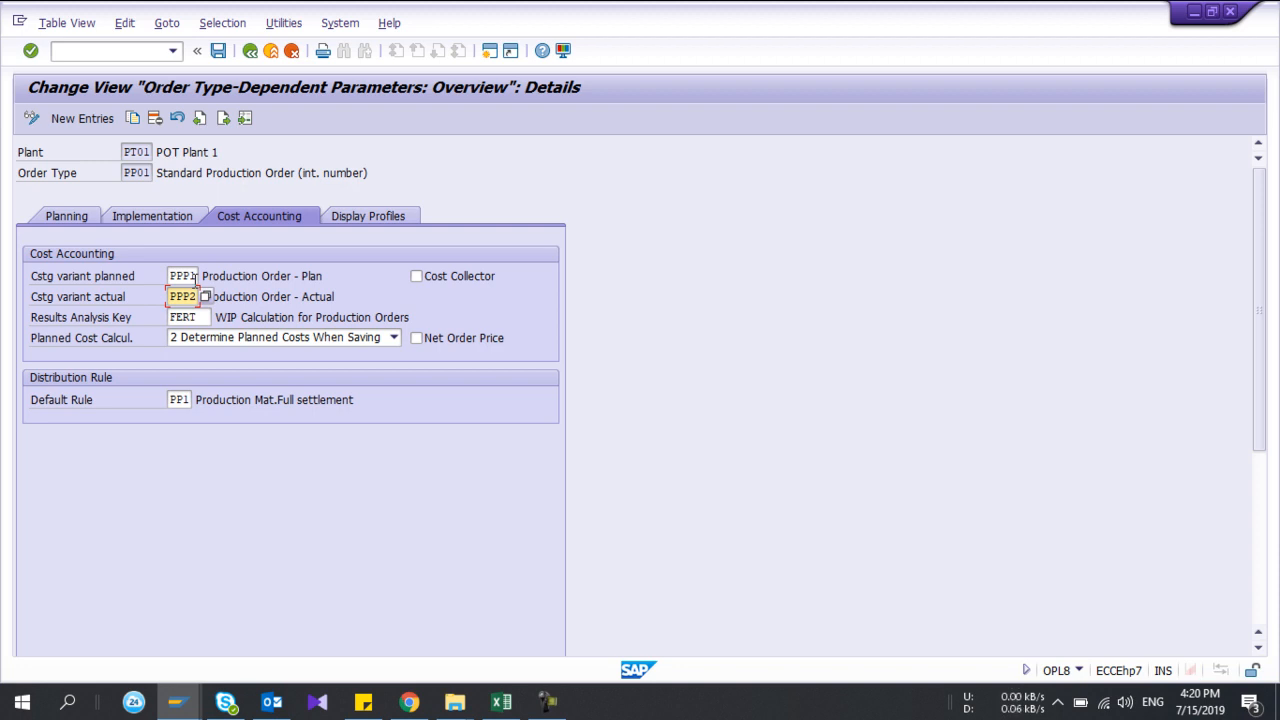
pyautogui.click(352, 218)
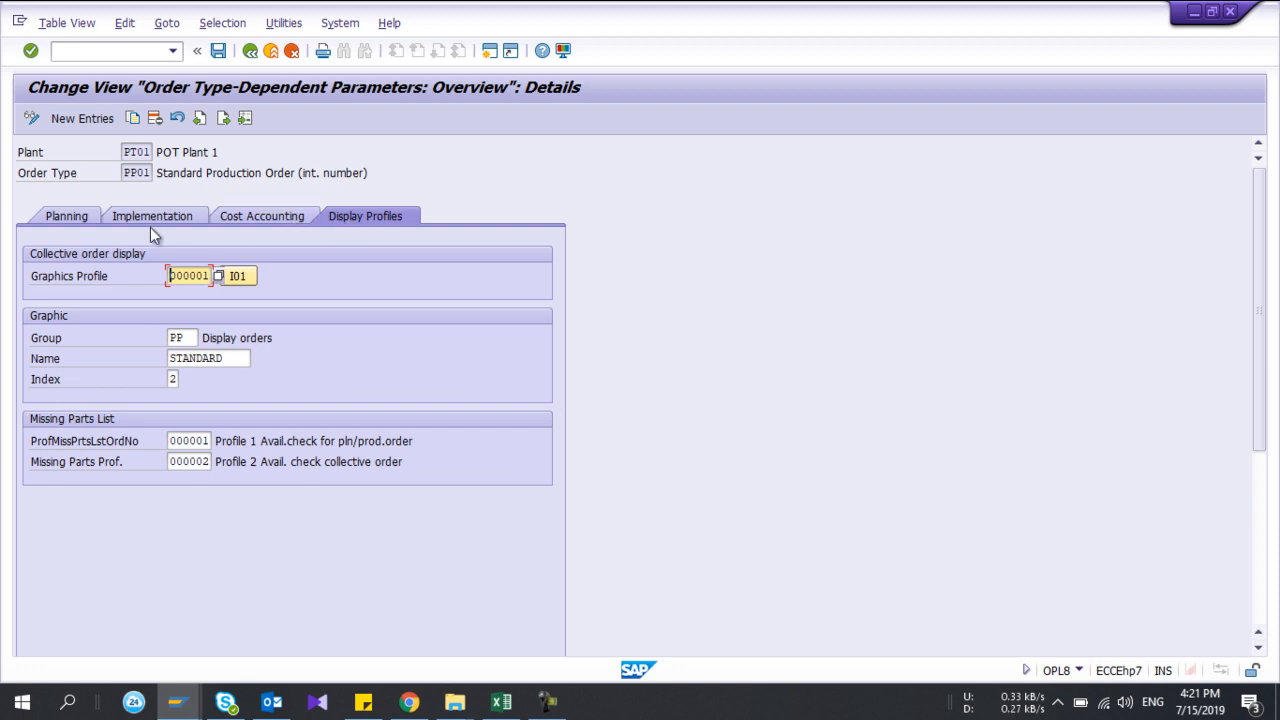
pyautogui.click(79, 215)
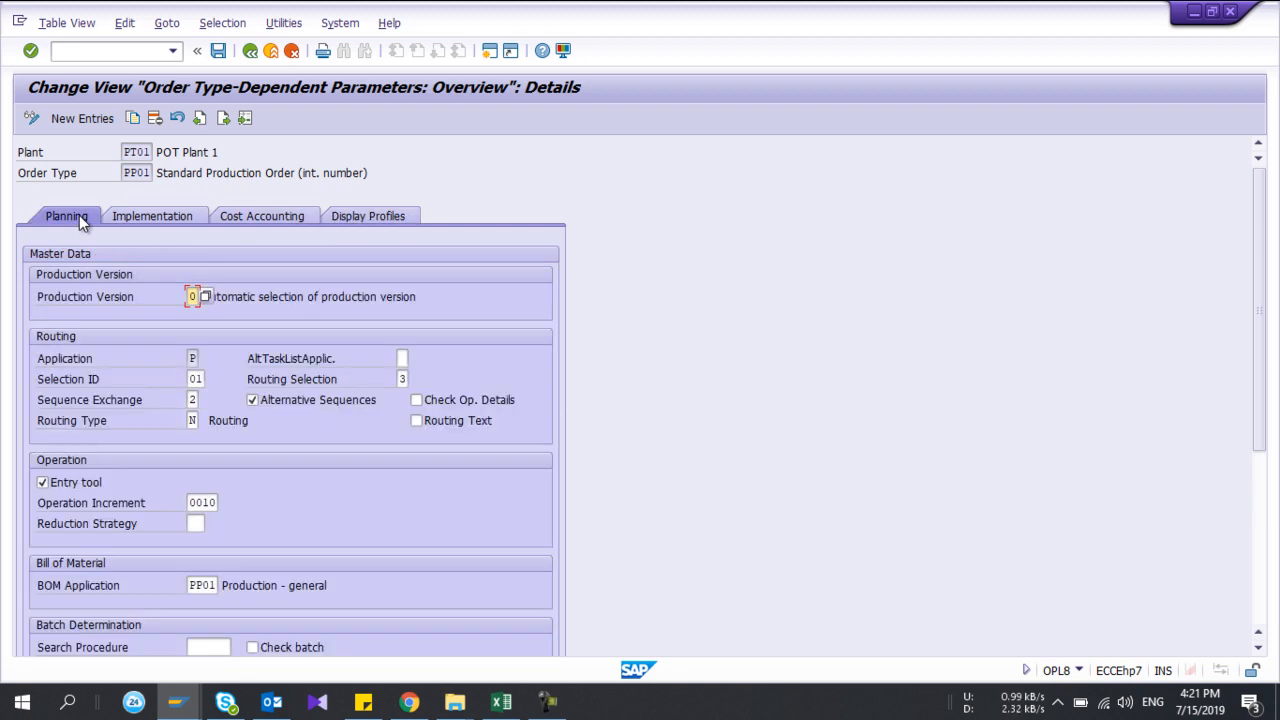
# - Return to the parameters overview, save the order type-dependent parameters, and go back to the customizing structure
pyautogui.click(249, 57)
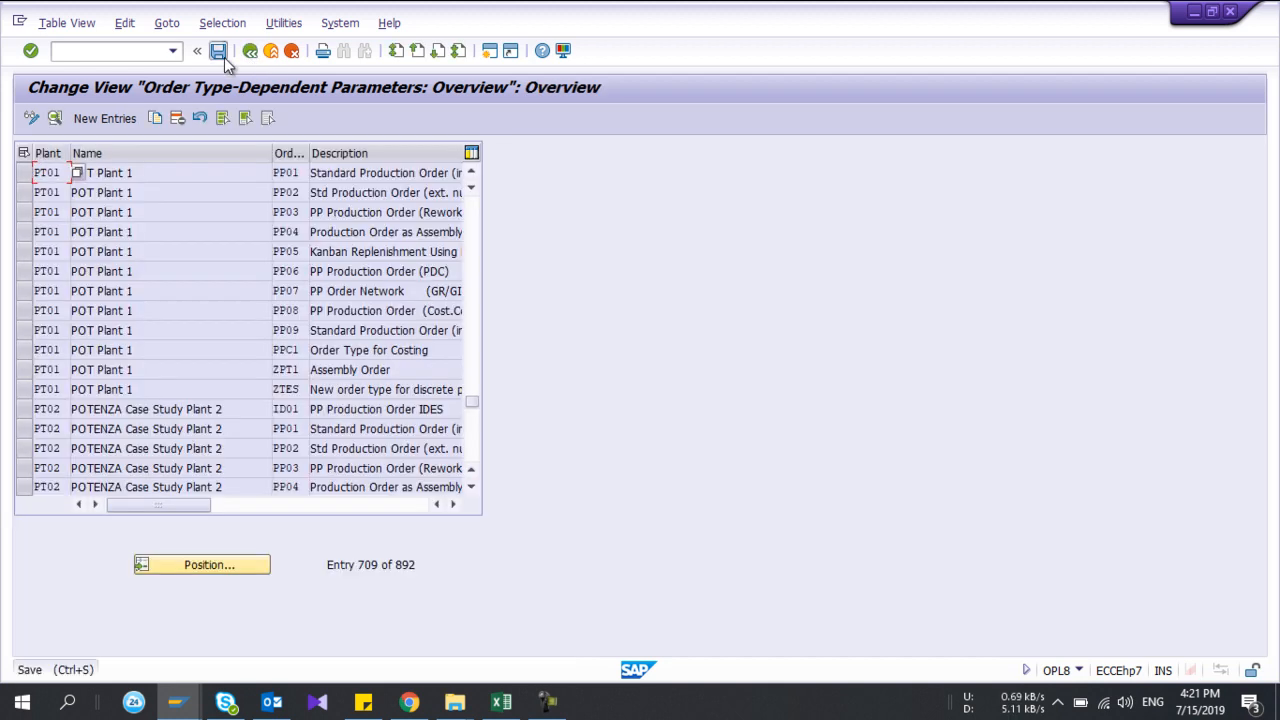
pyautogui.click(224, 57)
pyautogui.click(275, 322)
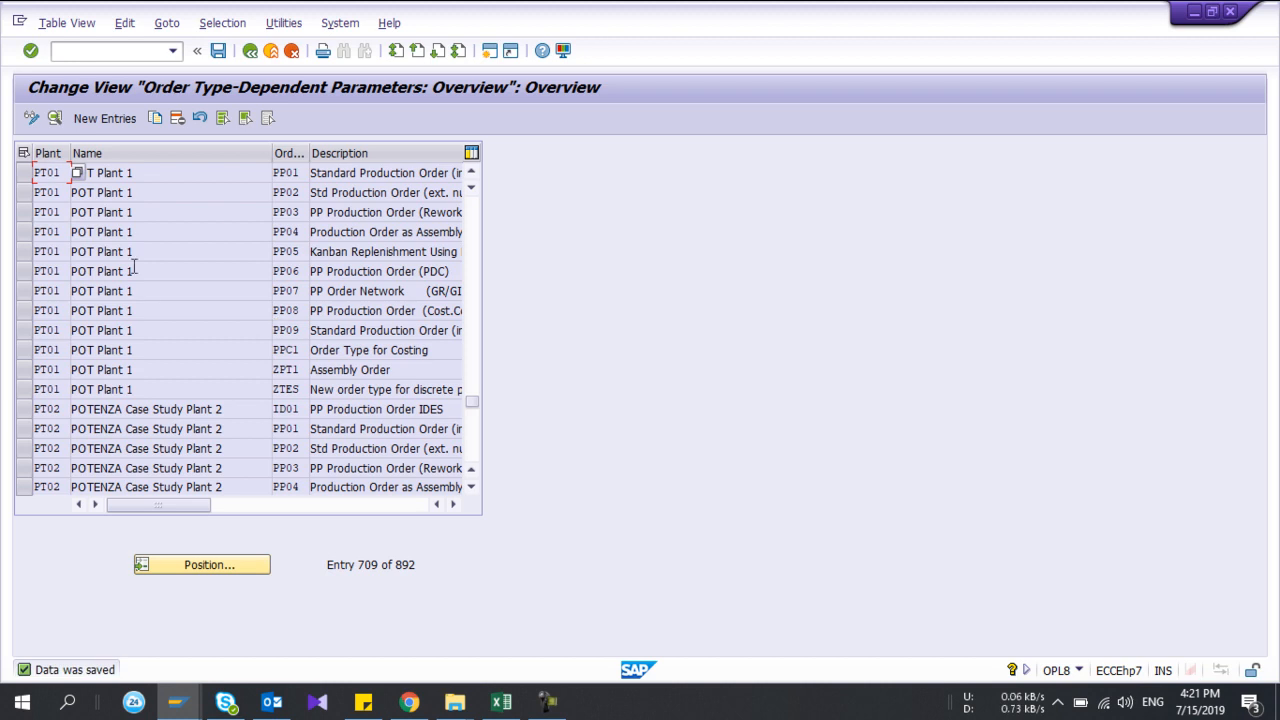
pyautogui.click(250, 51)
# - Open the Define Checking Control activity for the availability check under the shop floor control operations
pyautogui.scroll(-3, 171, 316)
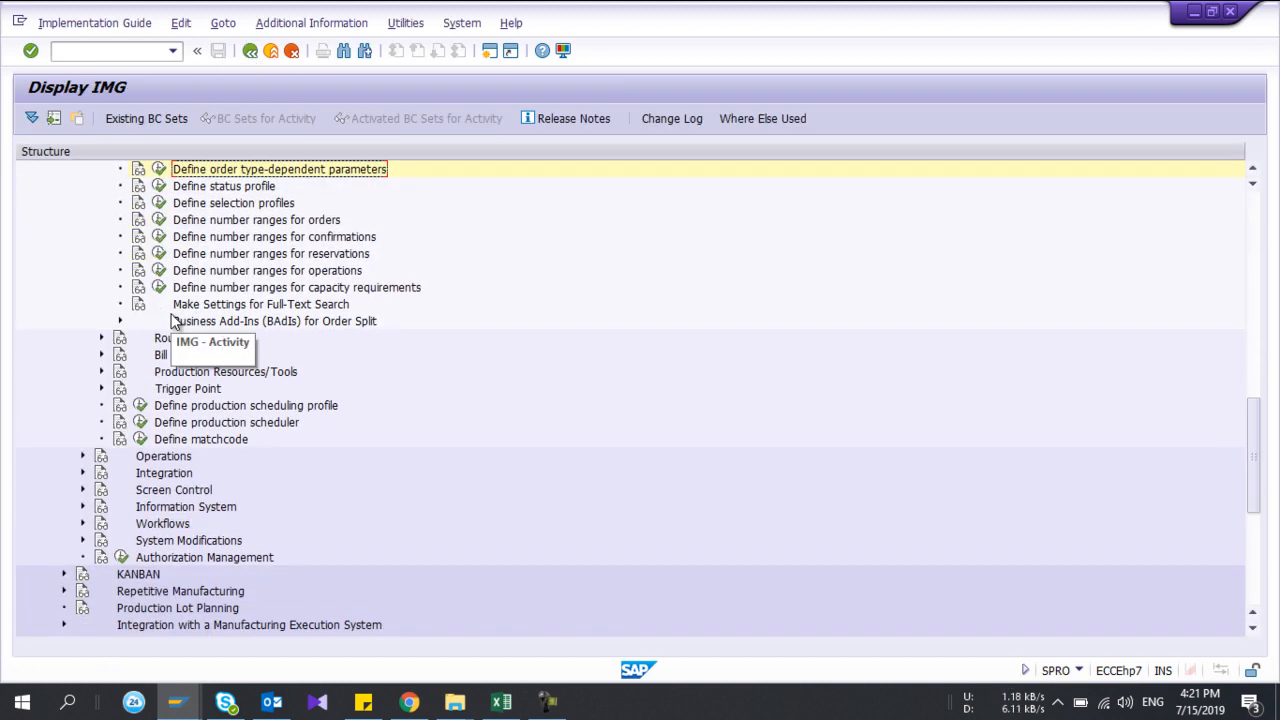
pyautogui.scroll(-1, 50, 338)
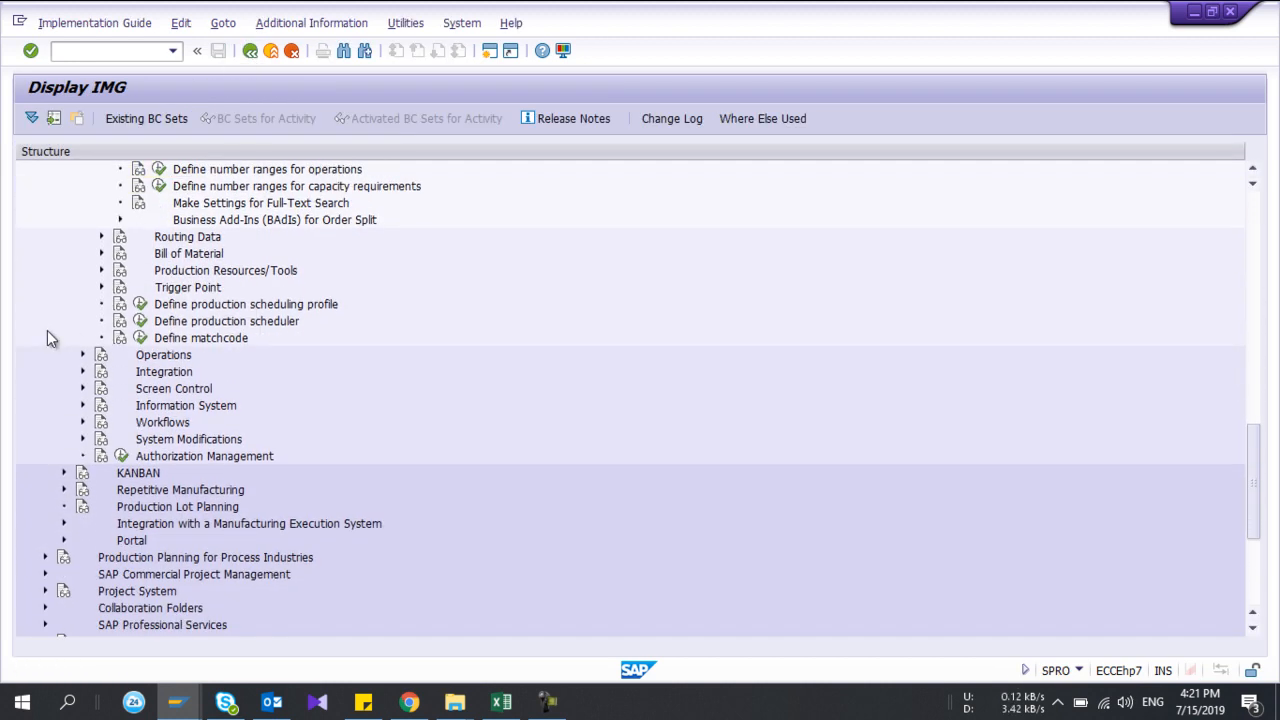
pyautogui.click(82, 356)
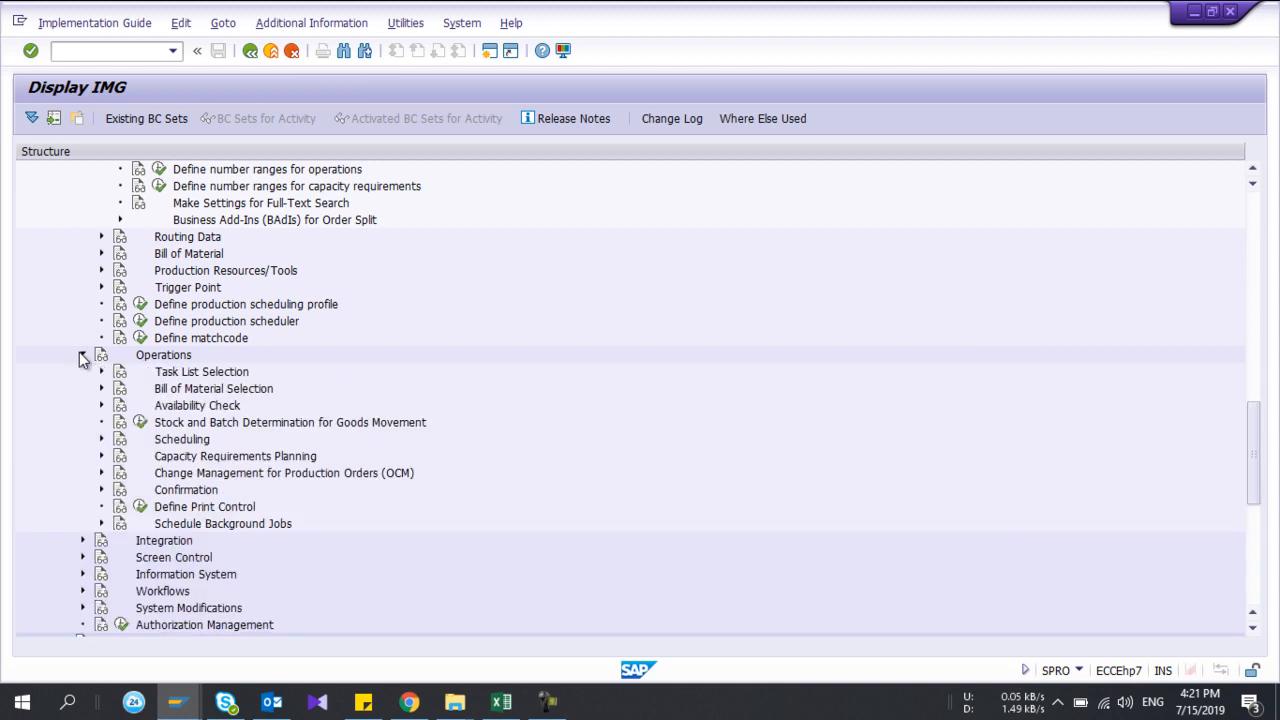
pyautogui.scroll(-2, 44, 390)
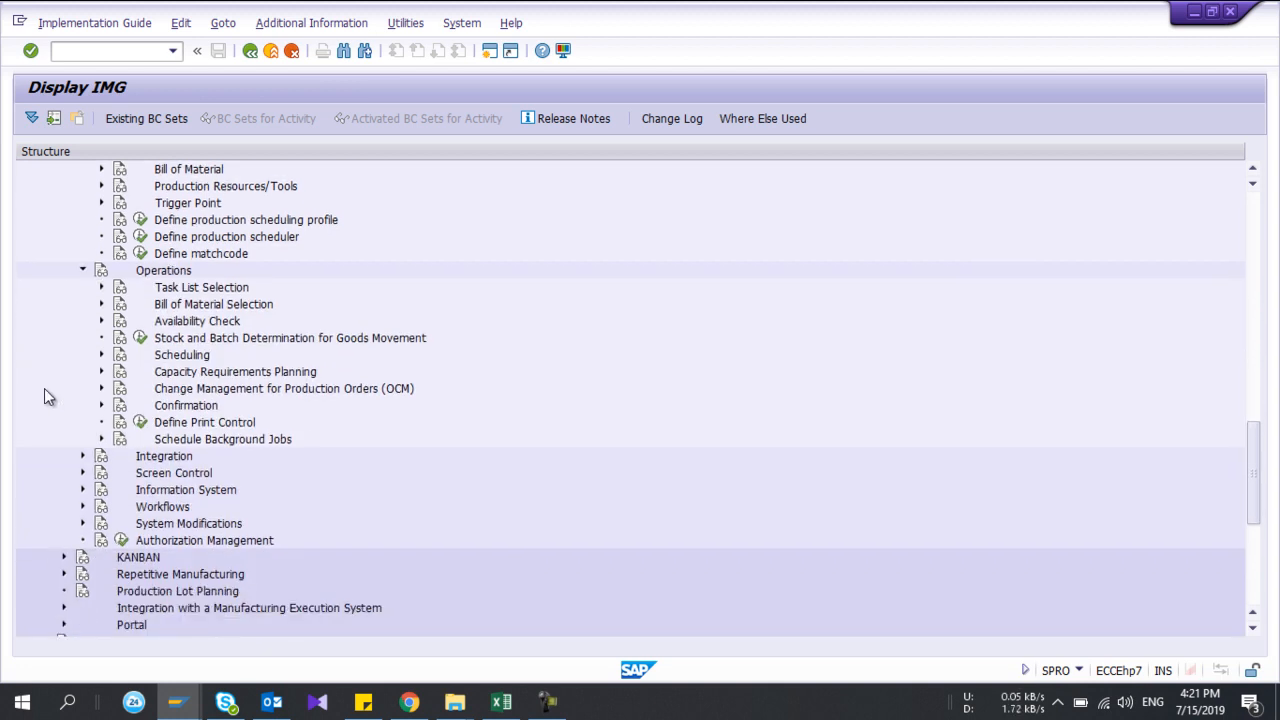
pyautogui.scroll(4, 44, 397)
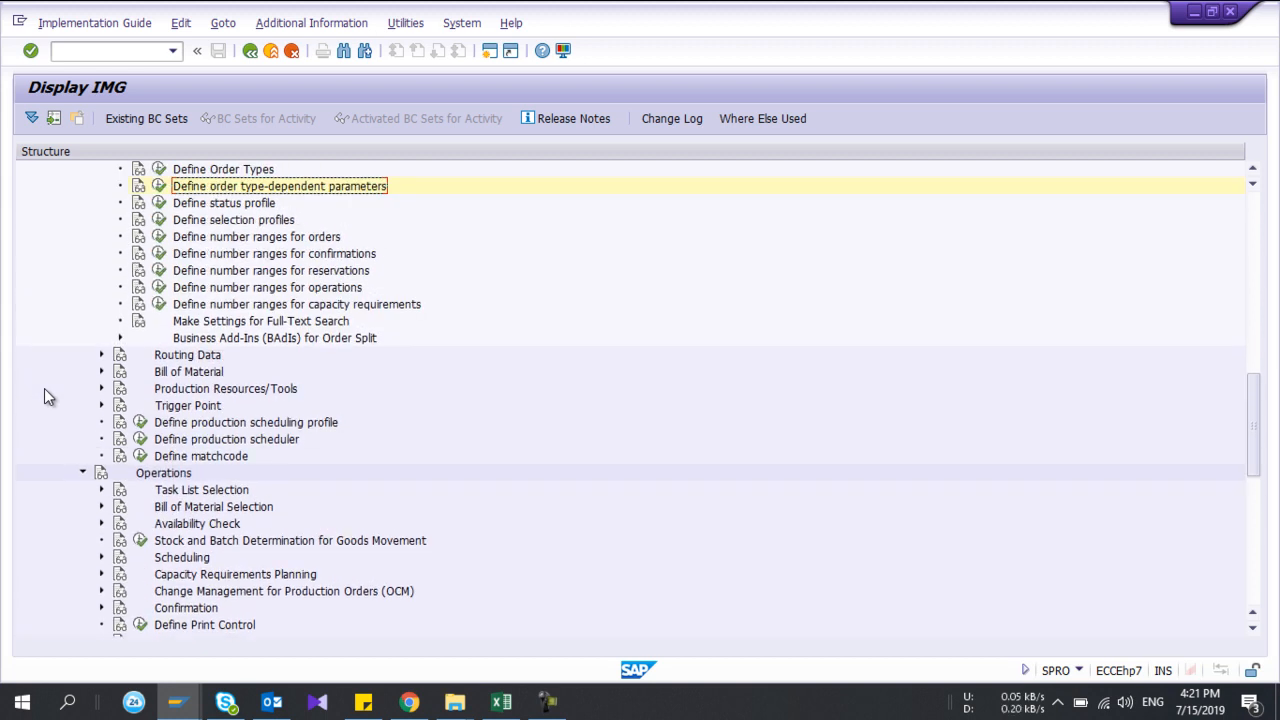
pyautogui.scroll(-3, 44, 390)
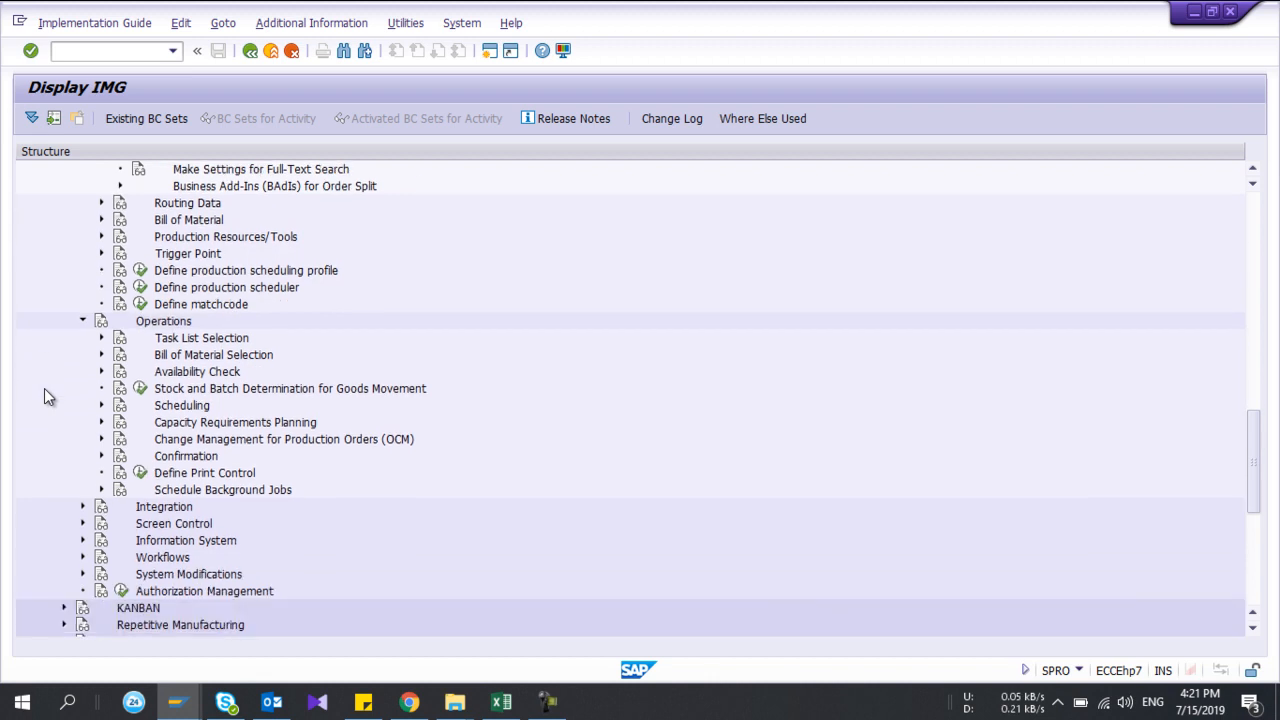
pyautogui.click(102, 373)
pyautogui.scroll(-1, 102, 378)
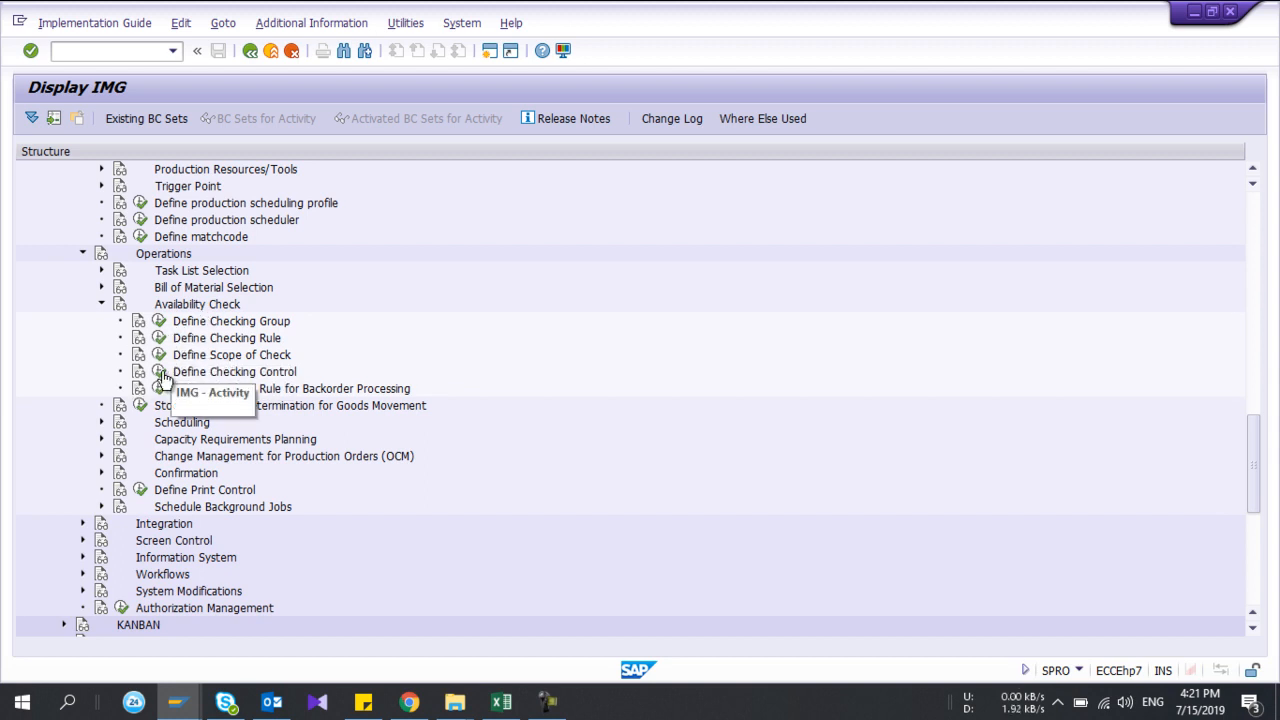
pyautogui.click(160, 372)
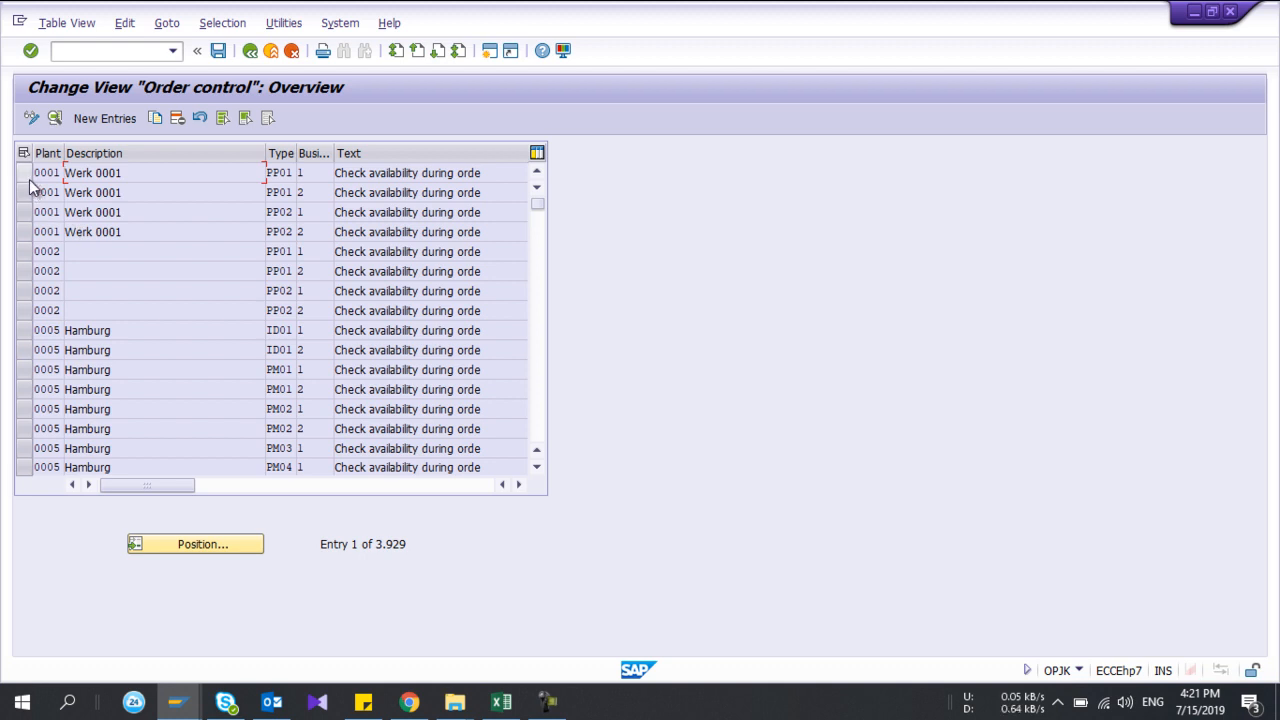
# - Copy the order control entry of plant 0001, order type PP01, availability check 1, using PT01 as target plant
pyautogui.click(28, 174)
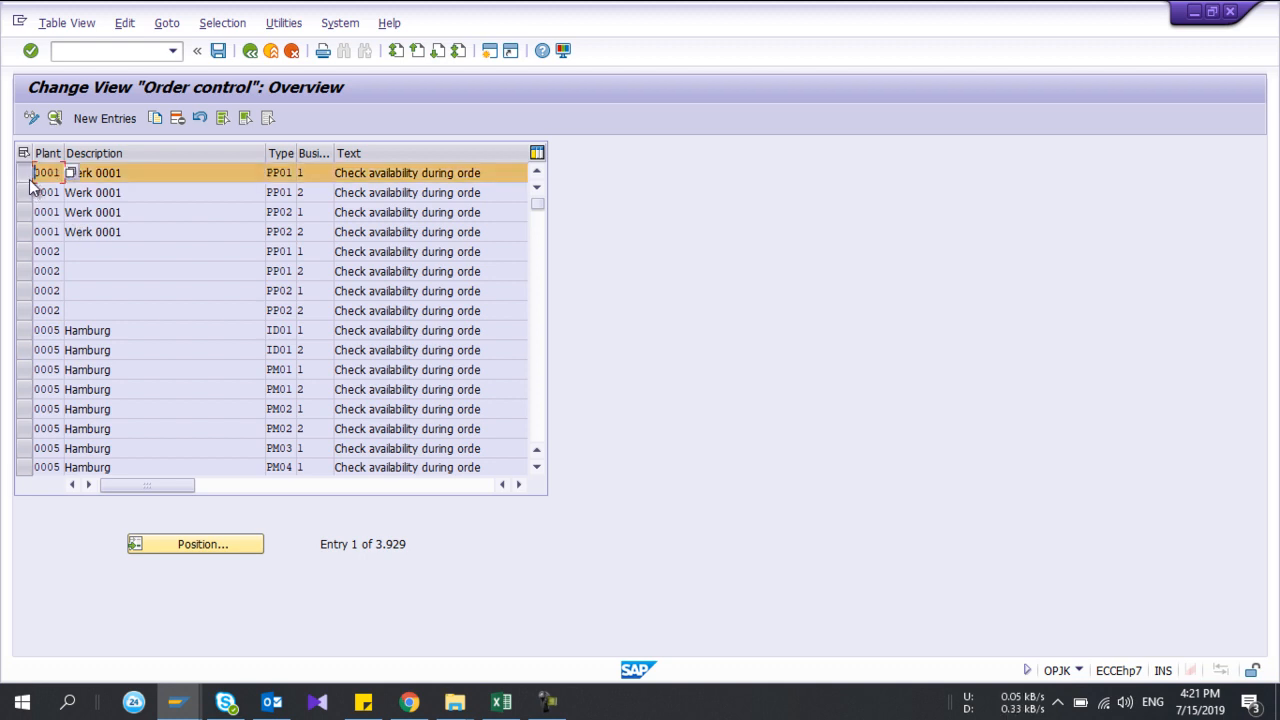
pyautogui.click(31, 192)
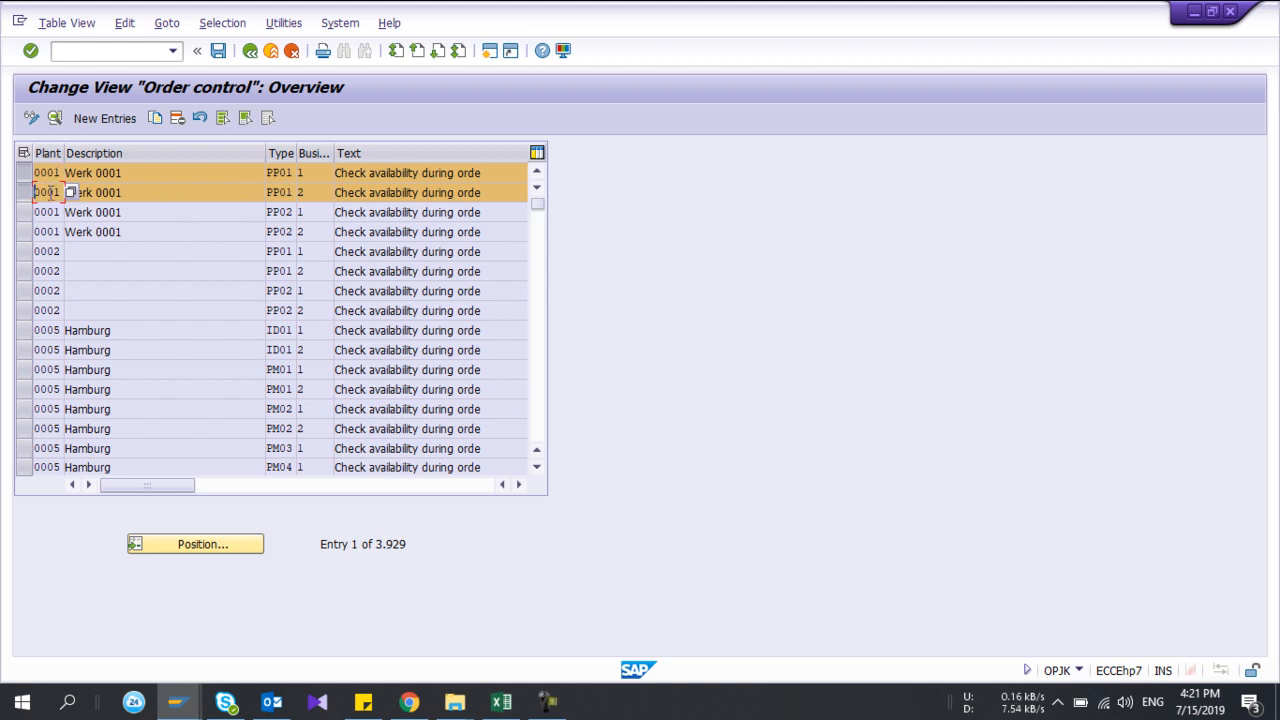
pyautogui.click(25, 197)
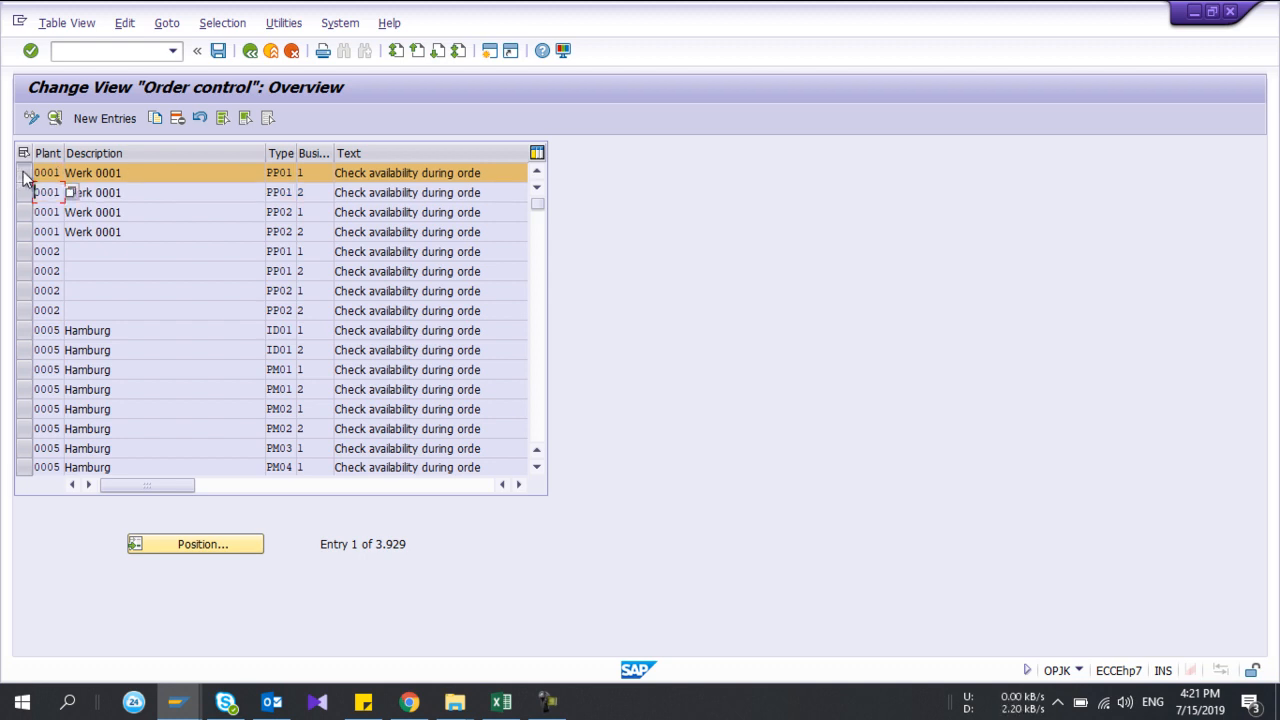
pyautogui.click(154, 124)
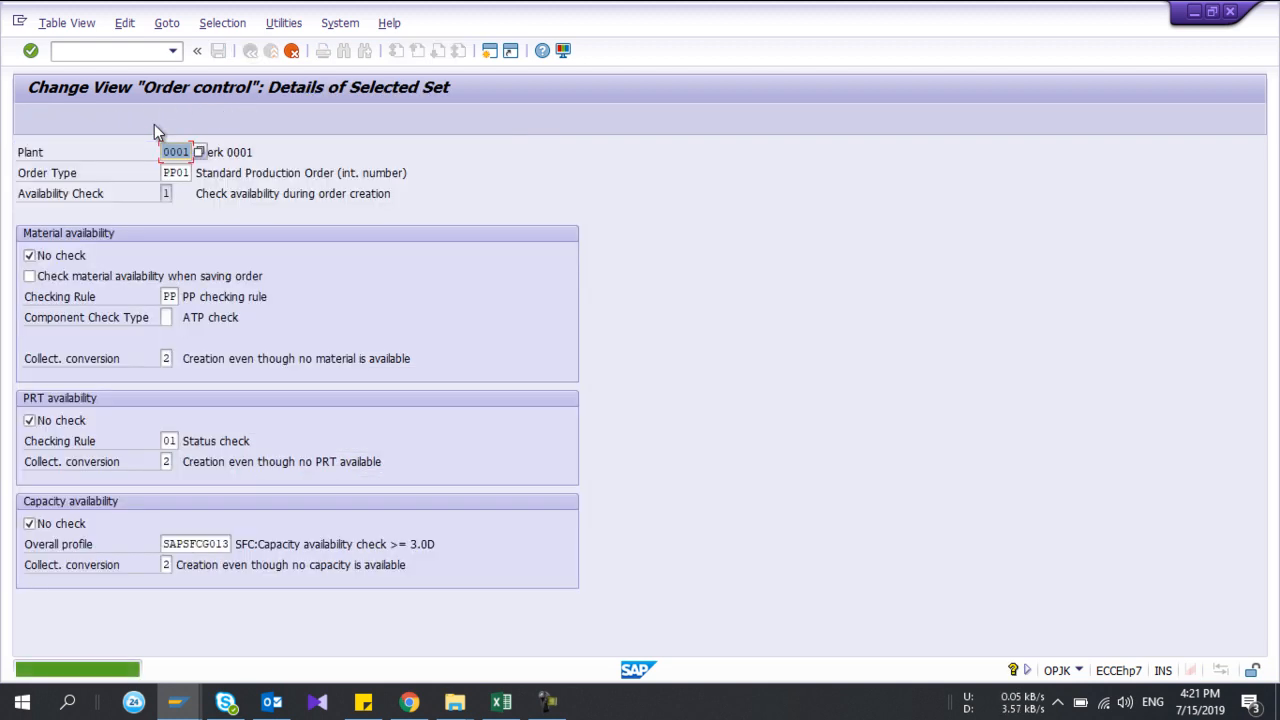
pyautogui.press('Delete')
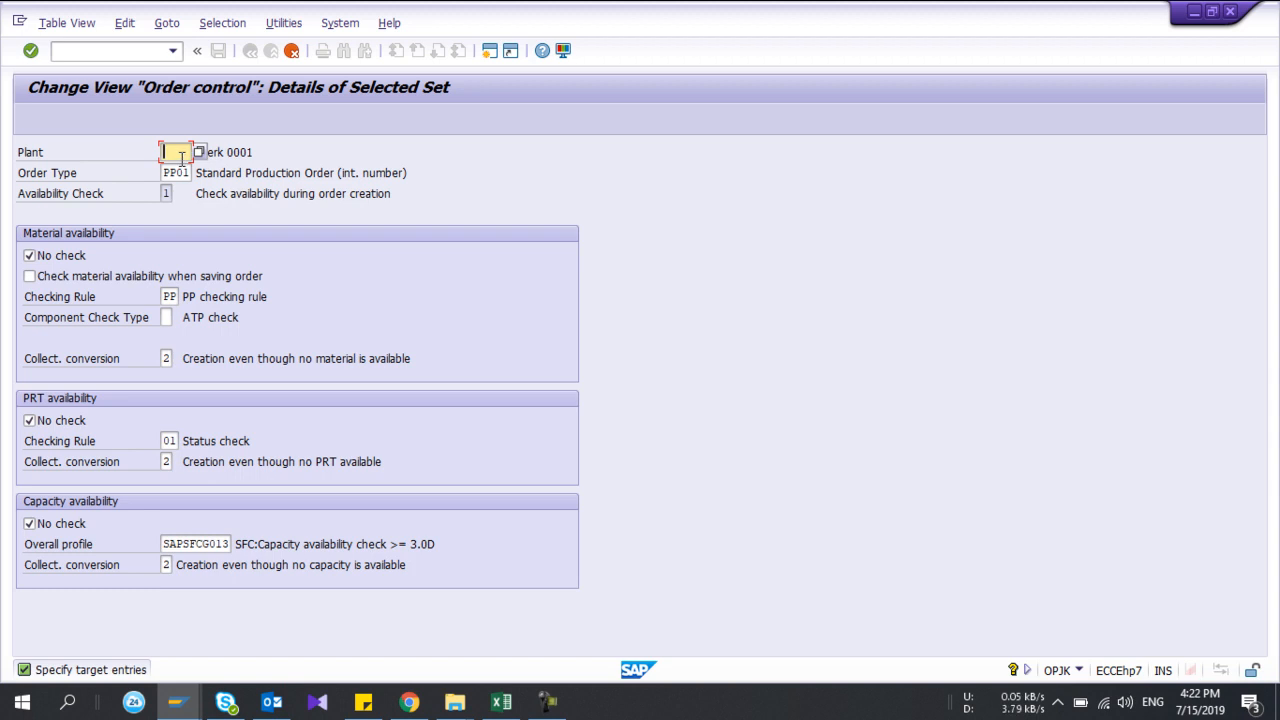
pyautogui.write('PT01')
pyautogui.press('Tab')
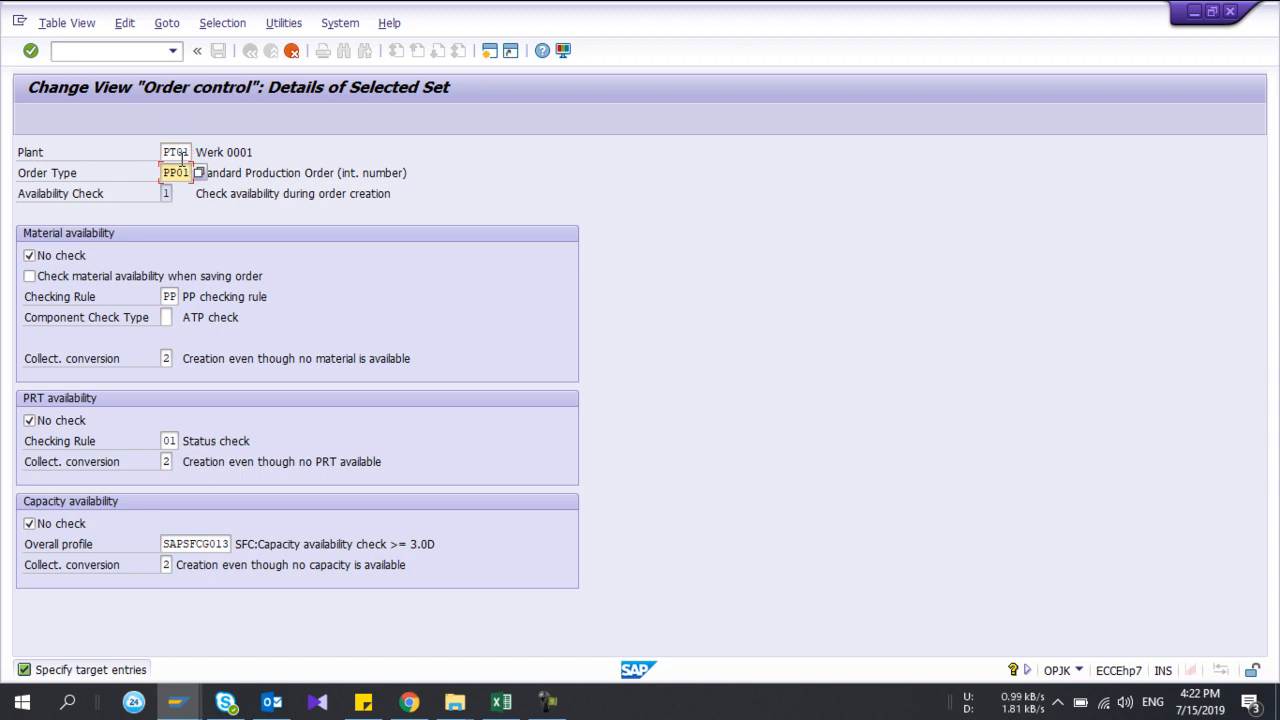
# - Enable the material availability check when saving the order and deactivate the material No check option in the copied entry
pyautogui.click(83, 283)
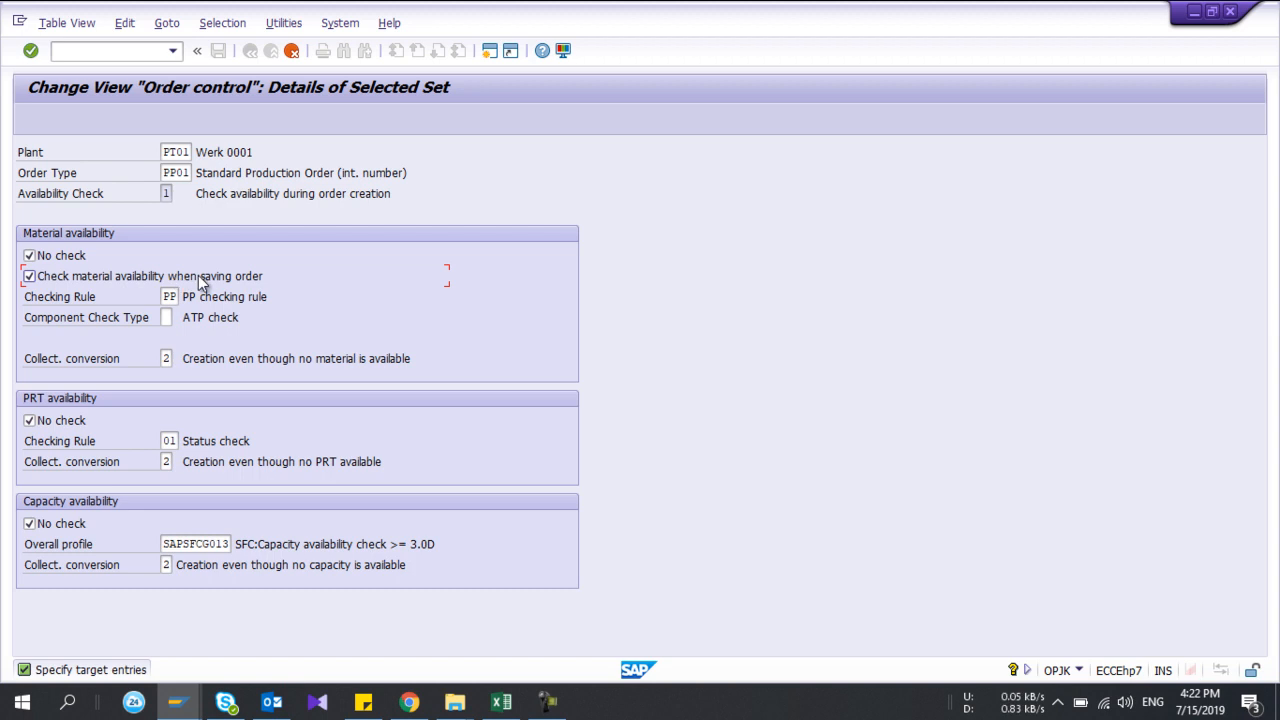
pyautogui.click(30, 256)
pyautogui.click(170, 297)
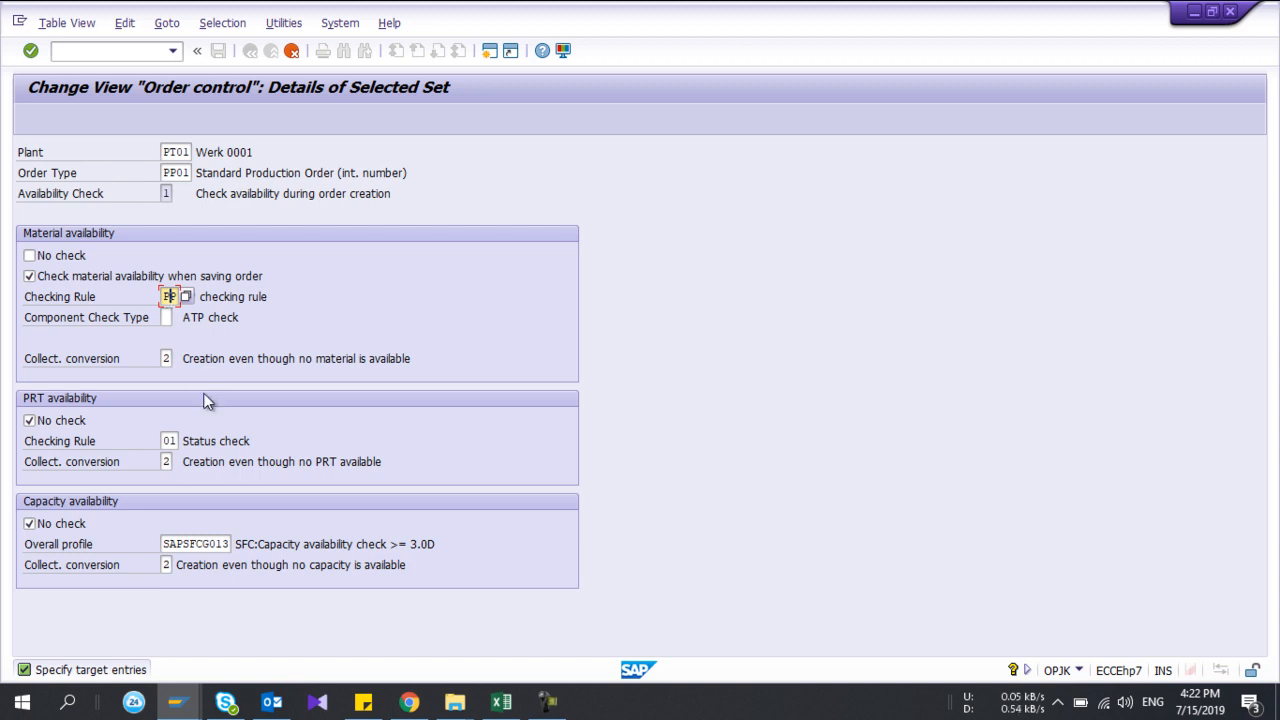
pyautogui.click(167, 358)
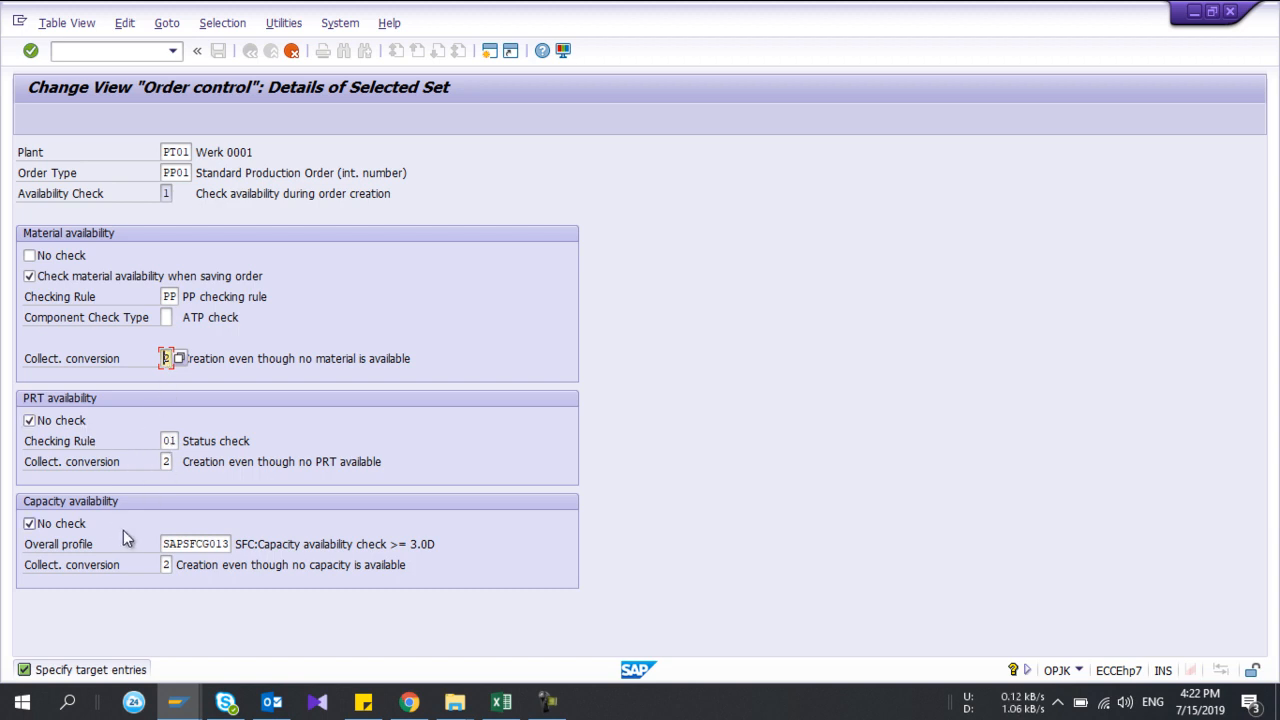
# - Accept the copied order control entry for plant PT01, order type PP01, availability check 1
pyautogui.click(30, 526)
pyautogui.press('F3')
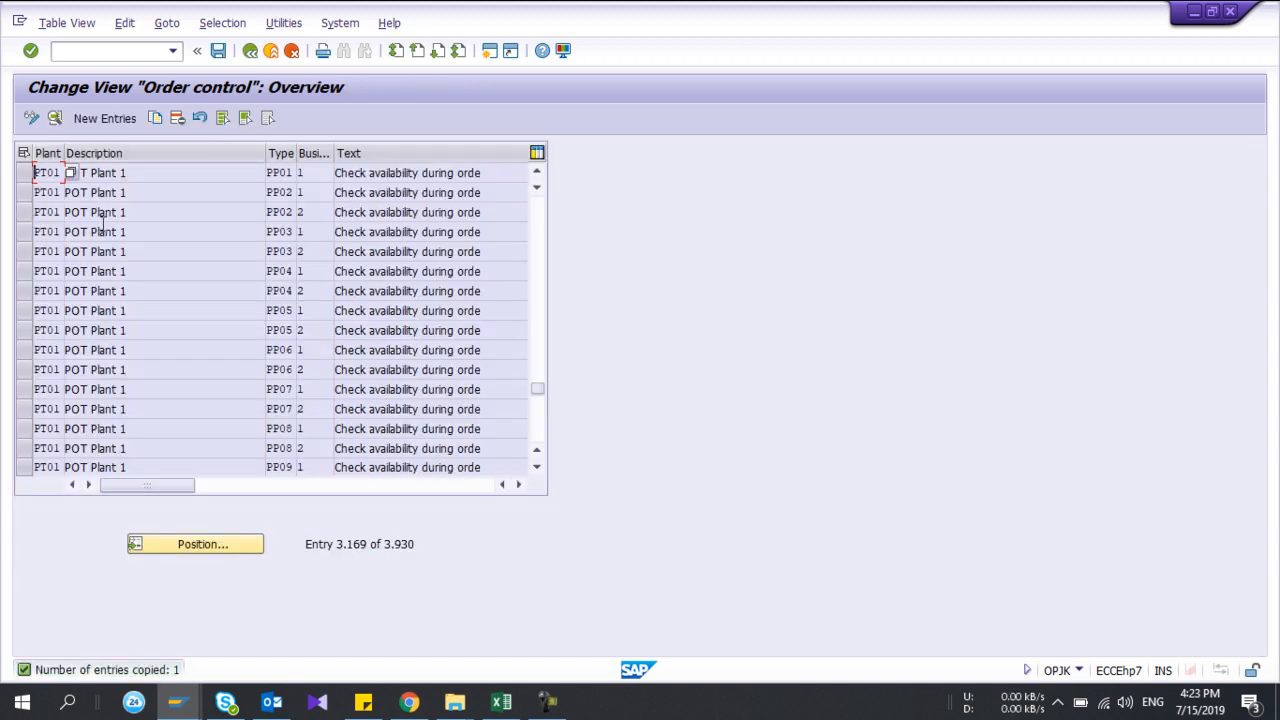
# - Copy the order control entry of plant 0001, order type PP01, availability check 2, using PT01 as target plant
pyautogui.moveTo(541, 392); pyautogui.dragTo(536, 113)
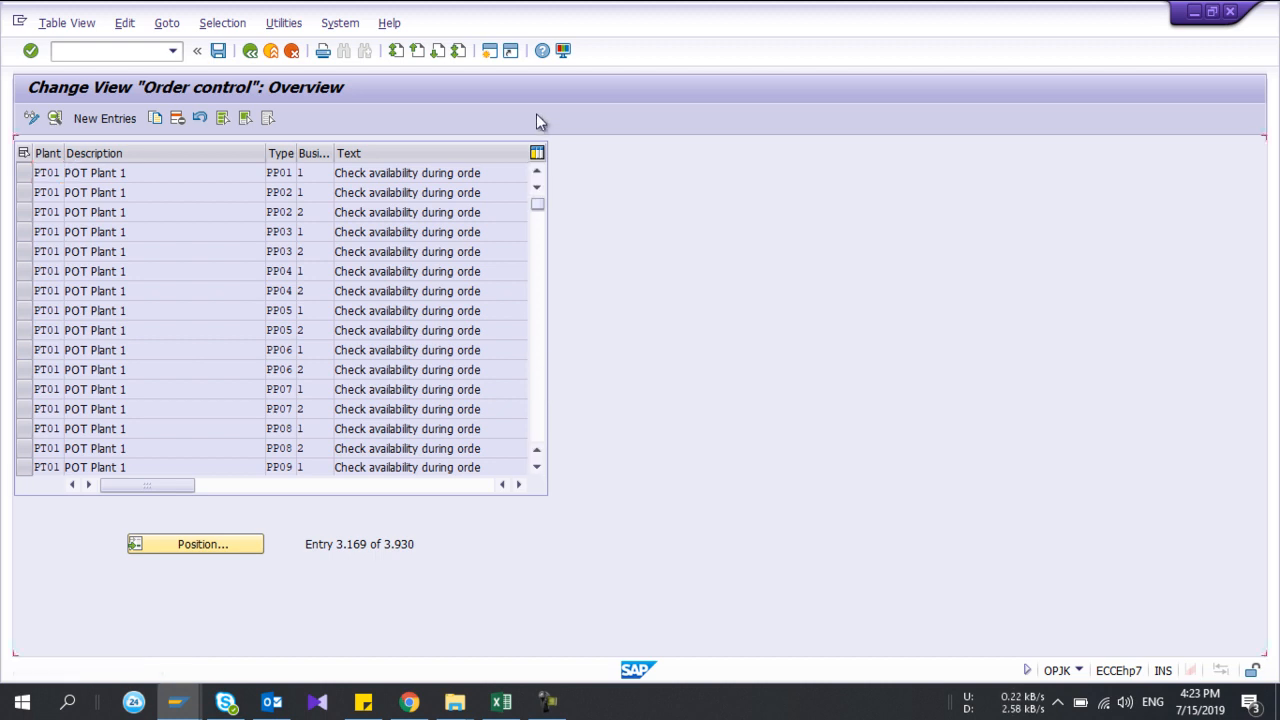
pyautogui.click(25, 193)
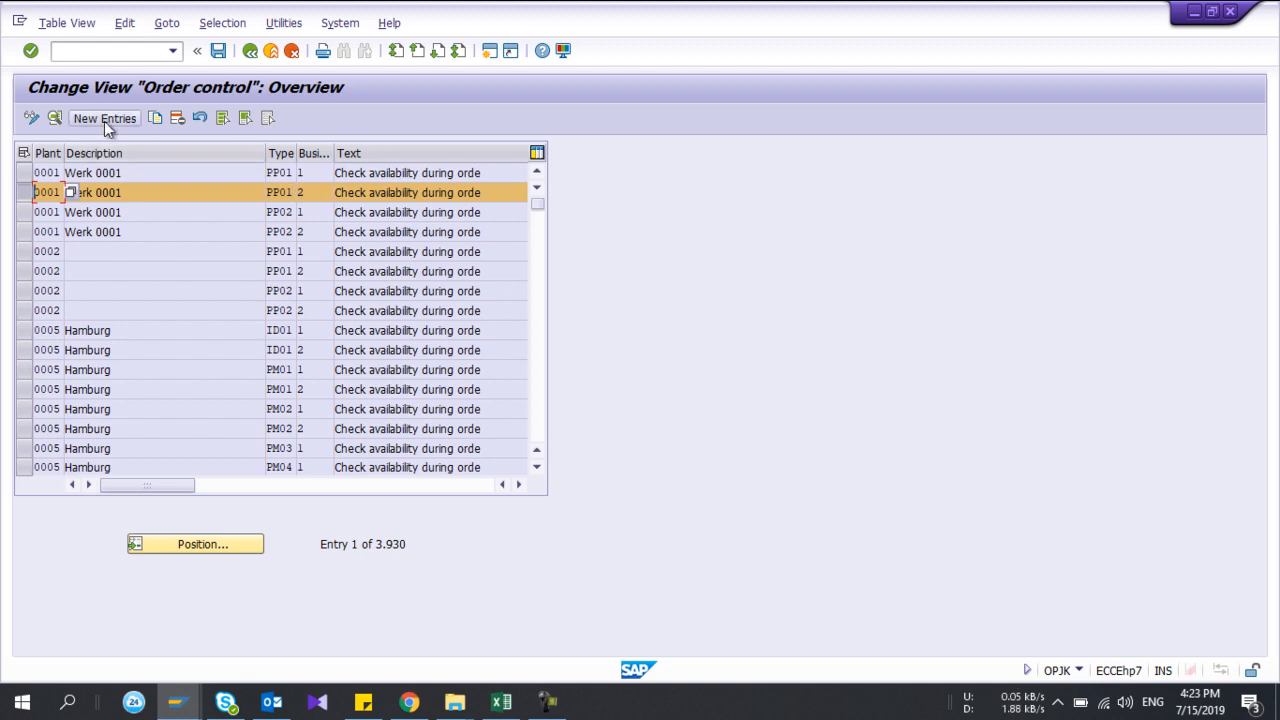
pyautogui.click(155, 118)
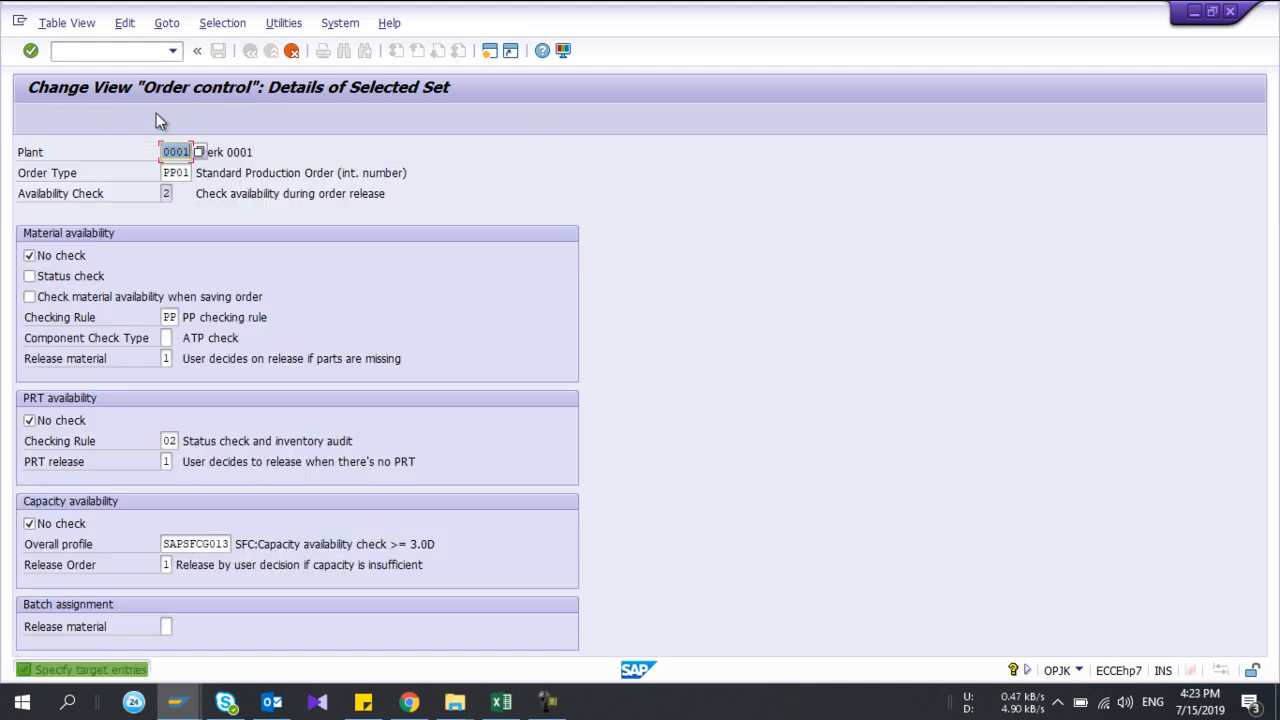
pyautogui.click(166, 193)
pyautogui.click(178, 193)
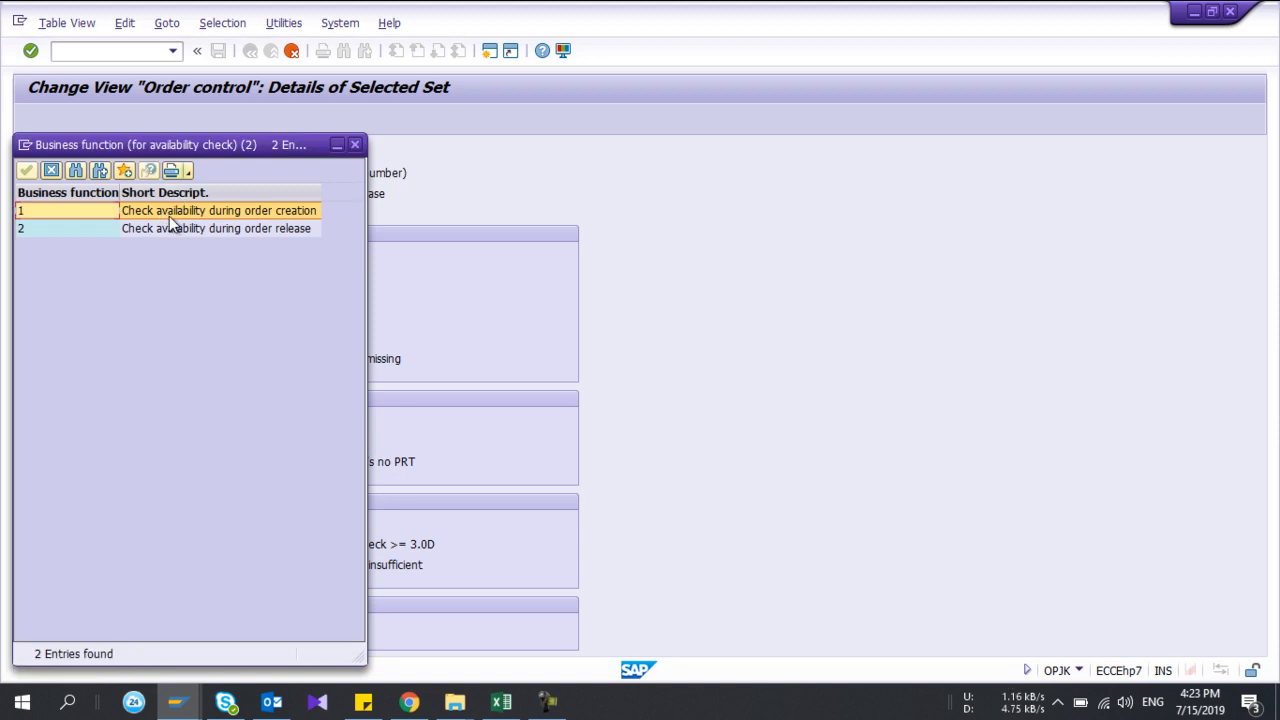
pyautogui.click(200, 229)
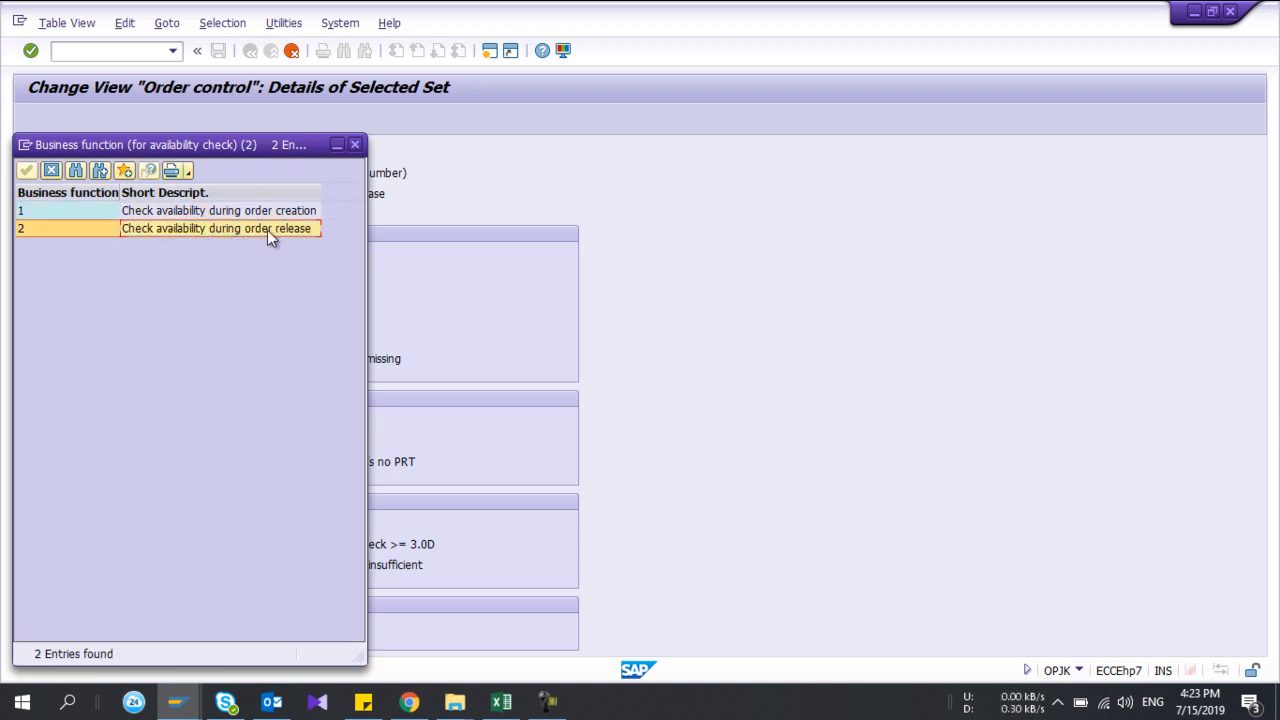
pyautogui.click(353, 147)
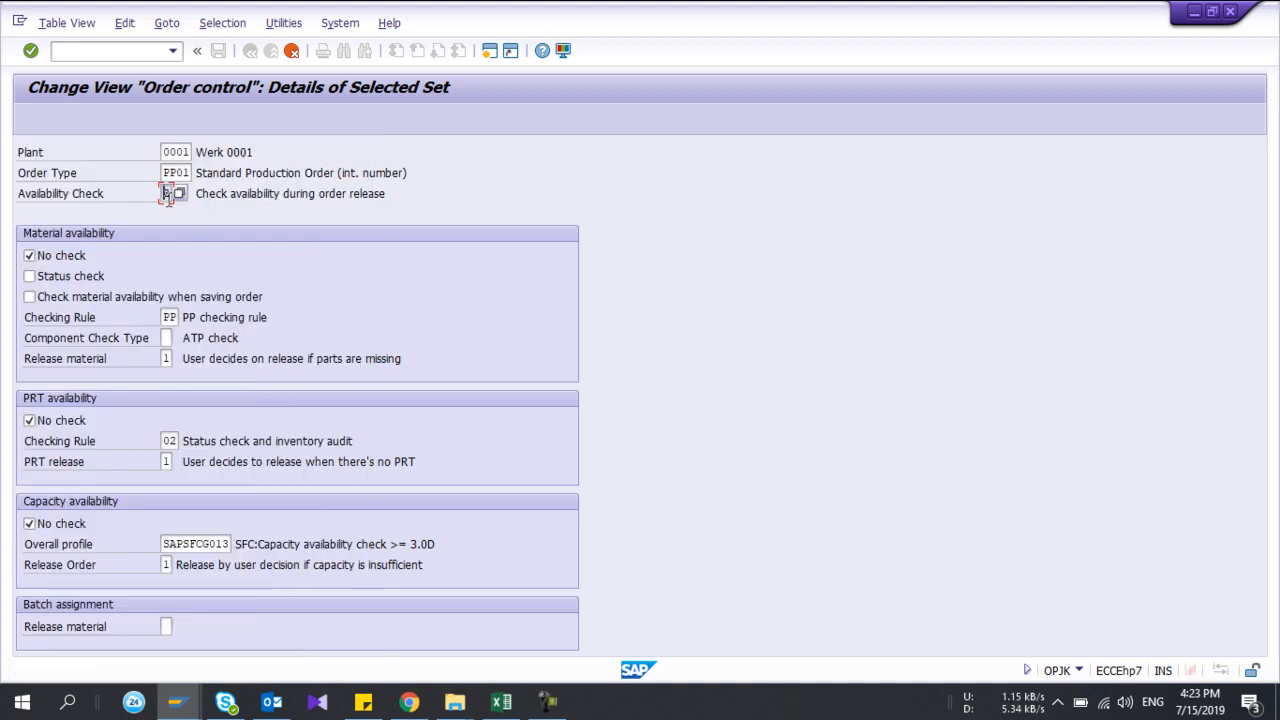
pyautogui.doubleClick(181, 152)
pyautogui.press('BackSpace')
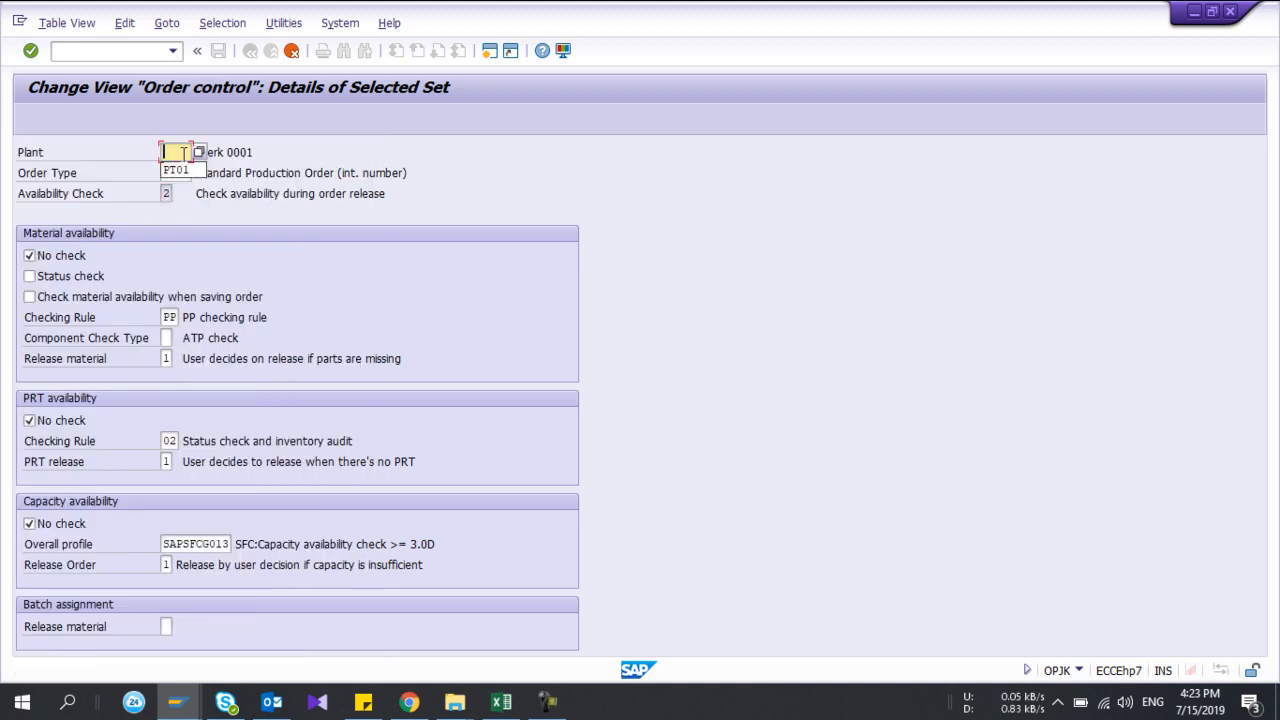
pyautogui.press('Down')
pyautogui.press('Return')
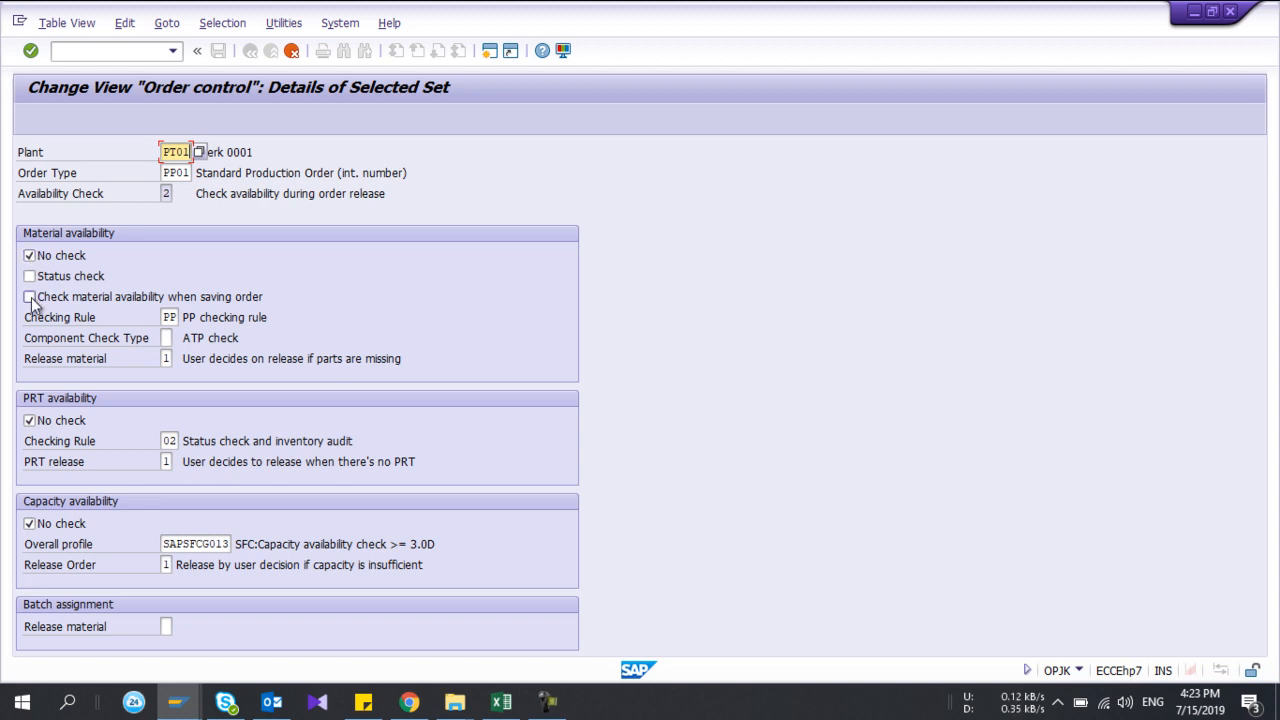
# - Enable the material availability check when saving the order and deactivate material No check for the order release entry
pyautogui.click(166, 358)
pyautogui.click(30, 297)
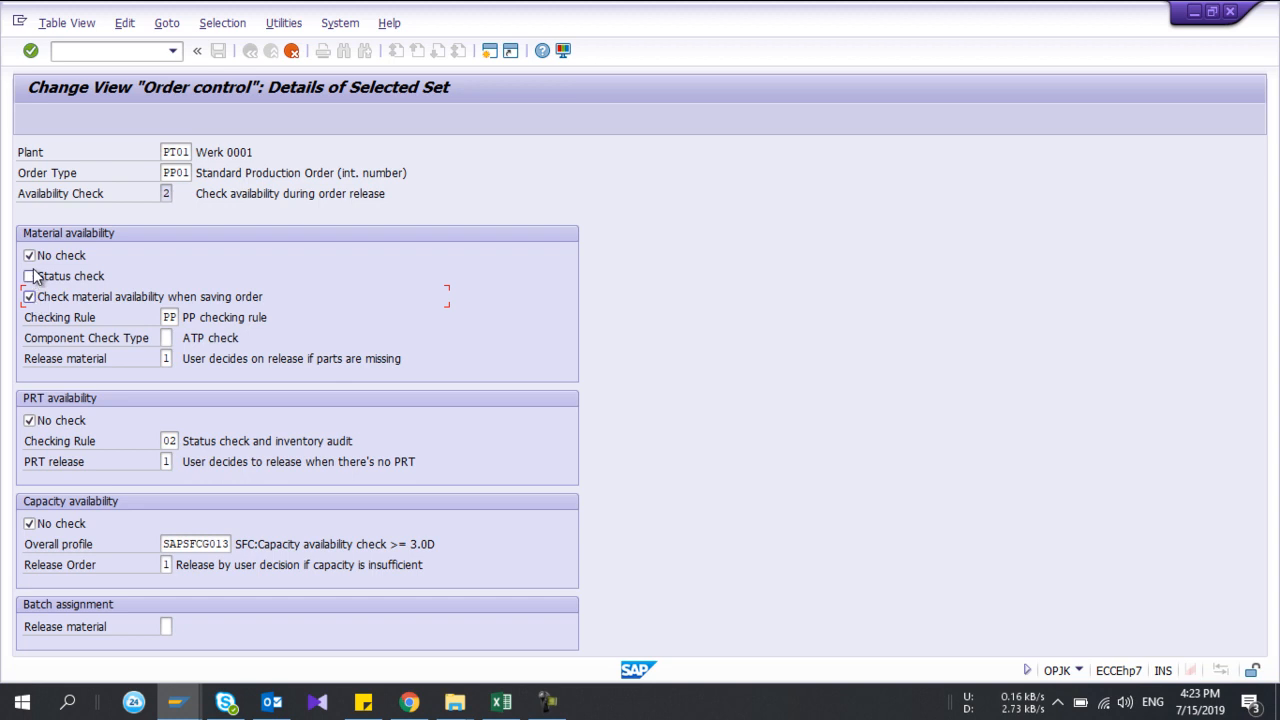
pyautogui.click(30, 256)
# - Review the material release options and choose 1, User decides on release if parts are missing
pyautogui.click(167, 358)
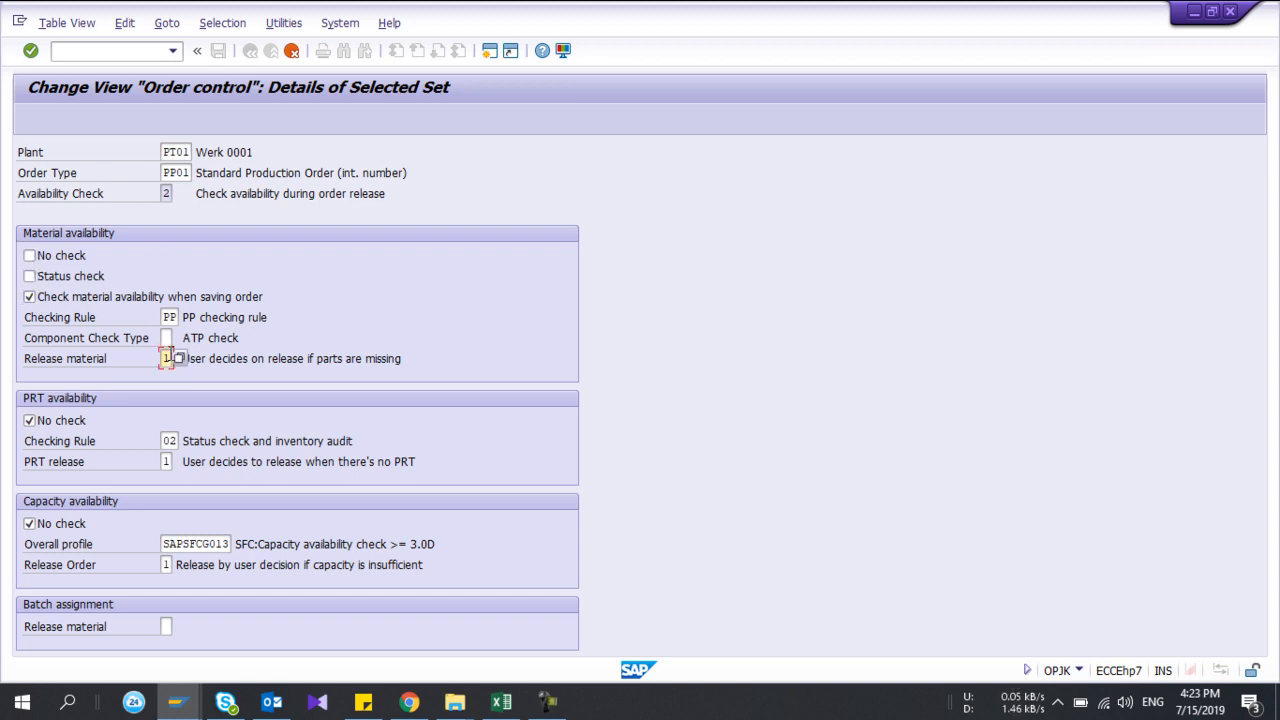
pyautogui.click(176, 358)
pyautogui.moveTo(145, 145); pyautogui.dragTo(516, 212)
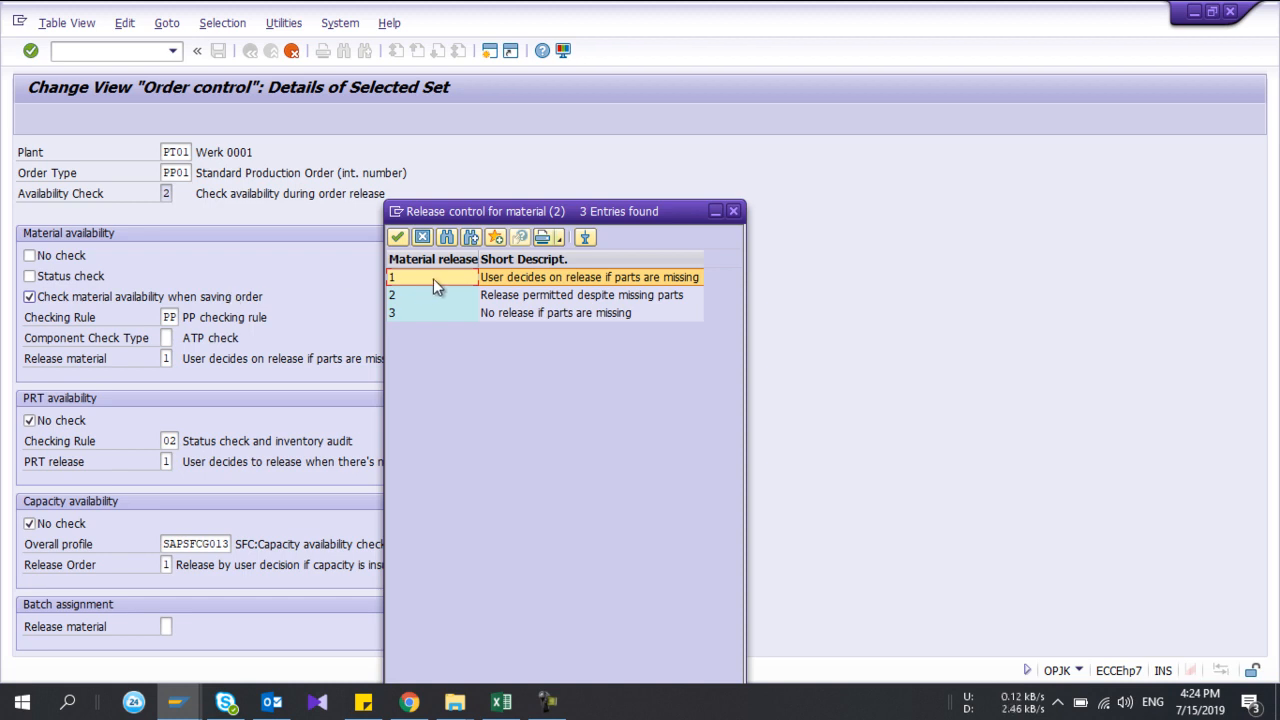
pyautogui.click(511, 283)
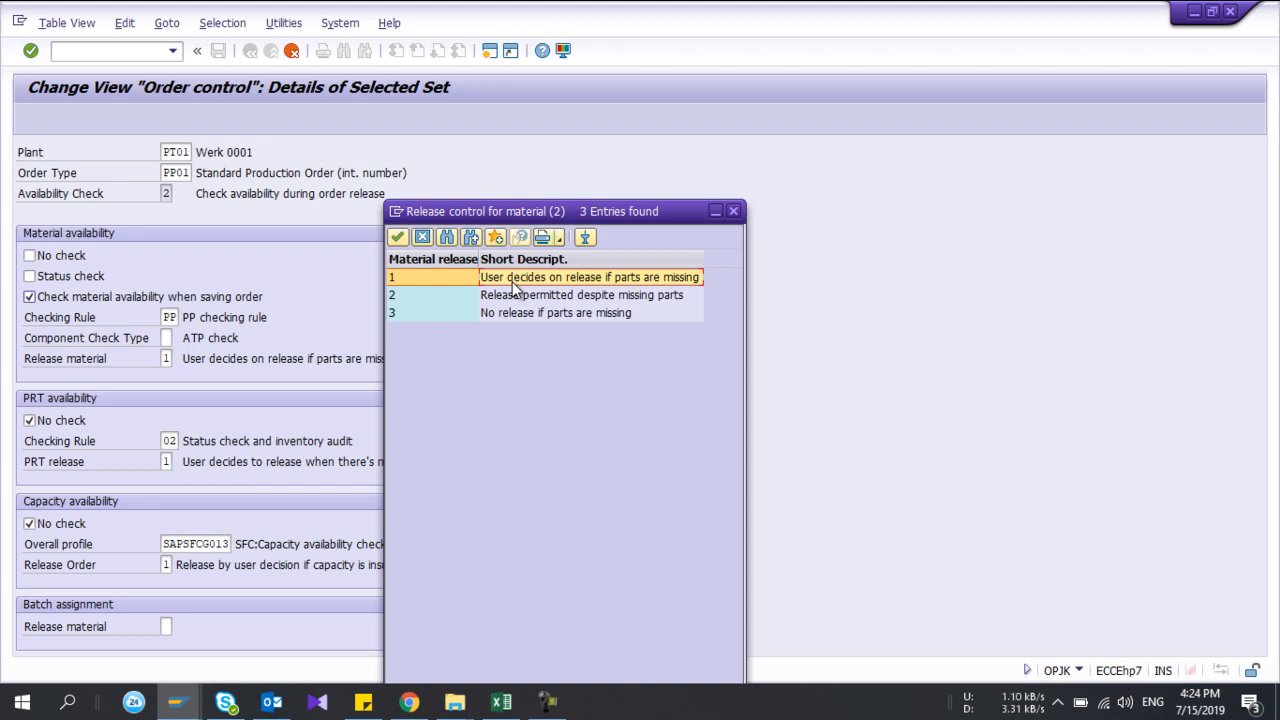
pyautogui.click(514, 300)
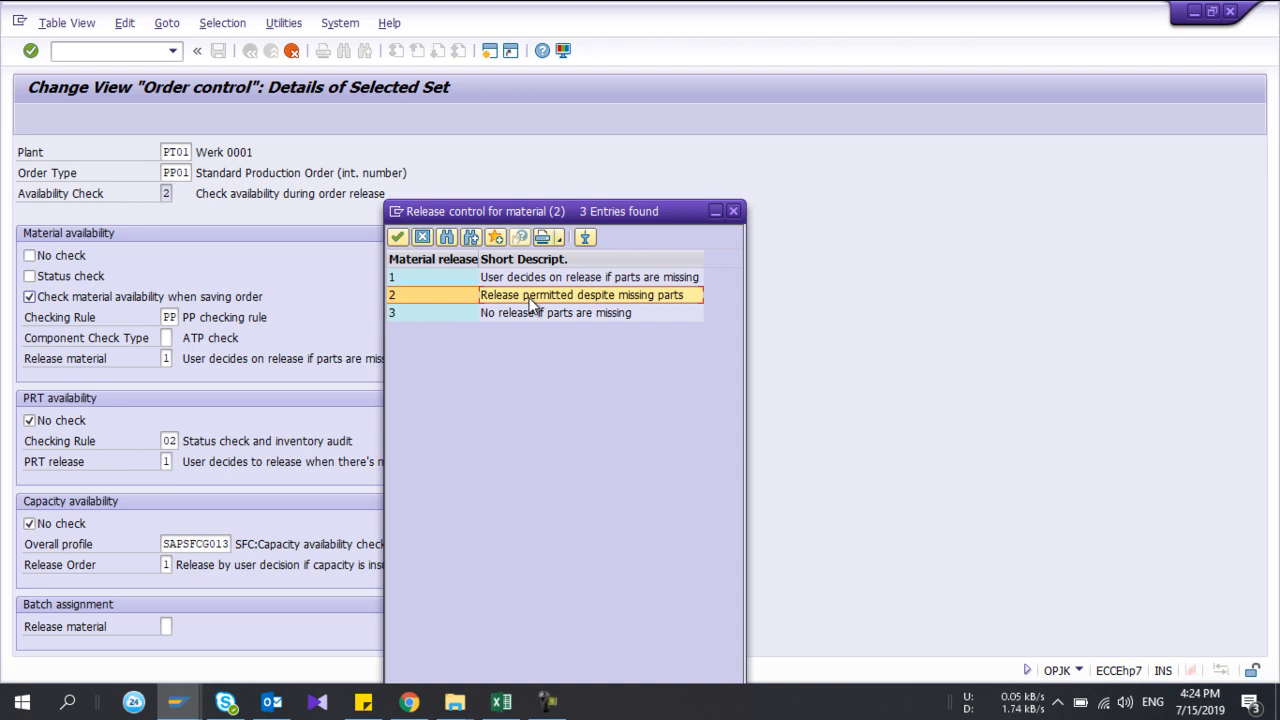
pyautogui.click(419, 320)
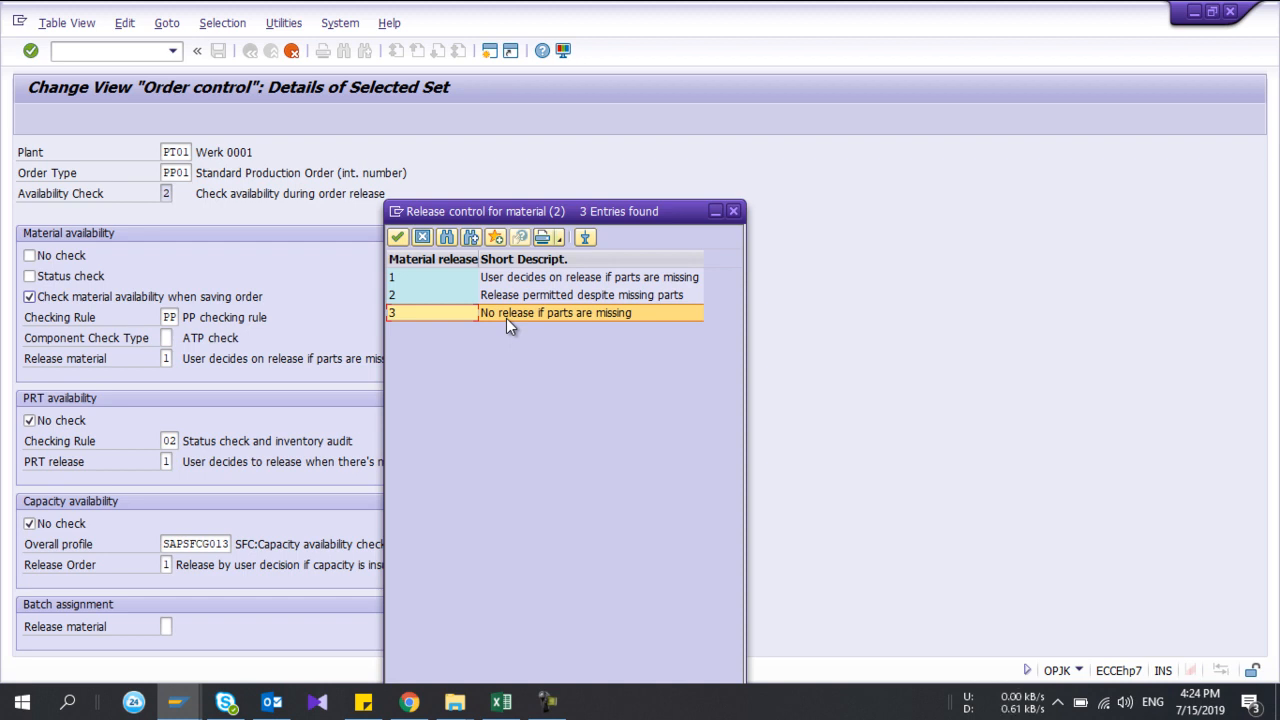
pyautogui.click(416, 281)
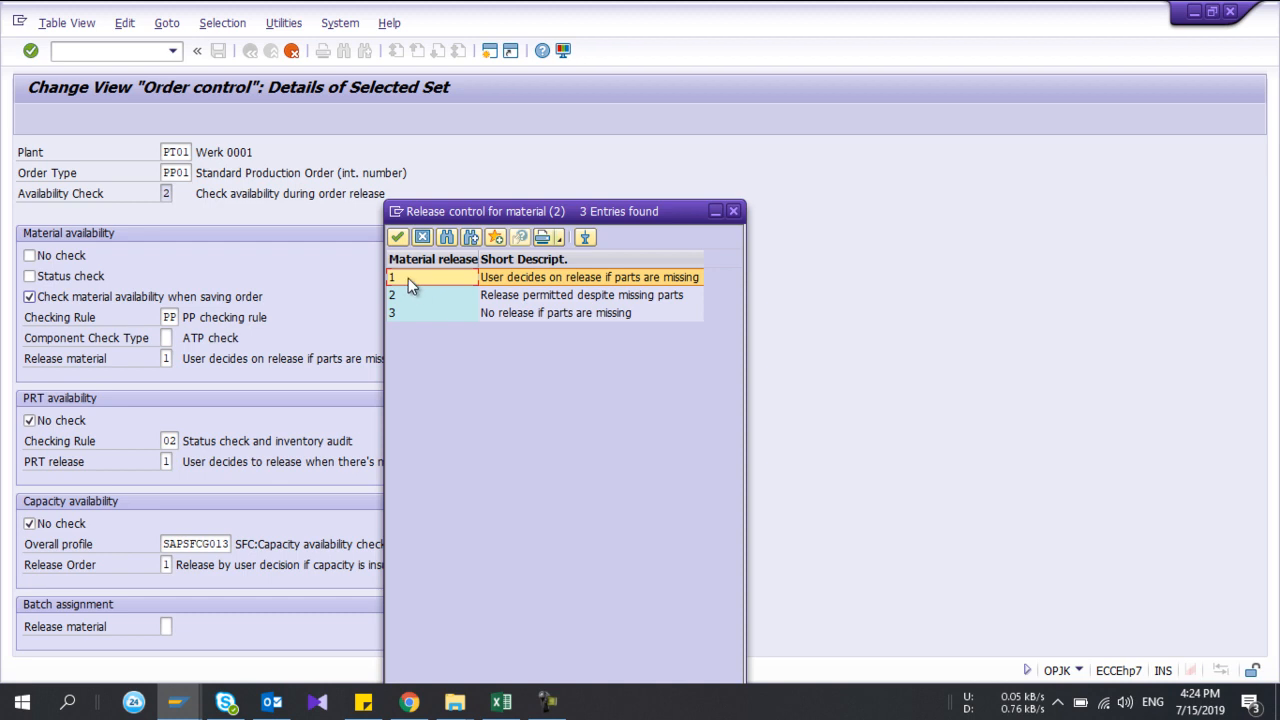
pyautogui.doubleClick(409, 278)
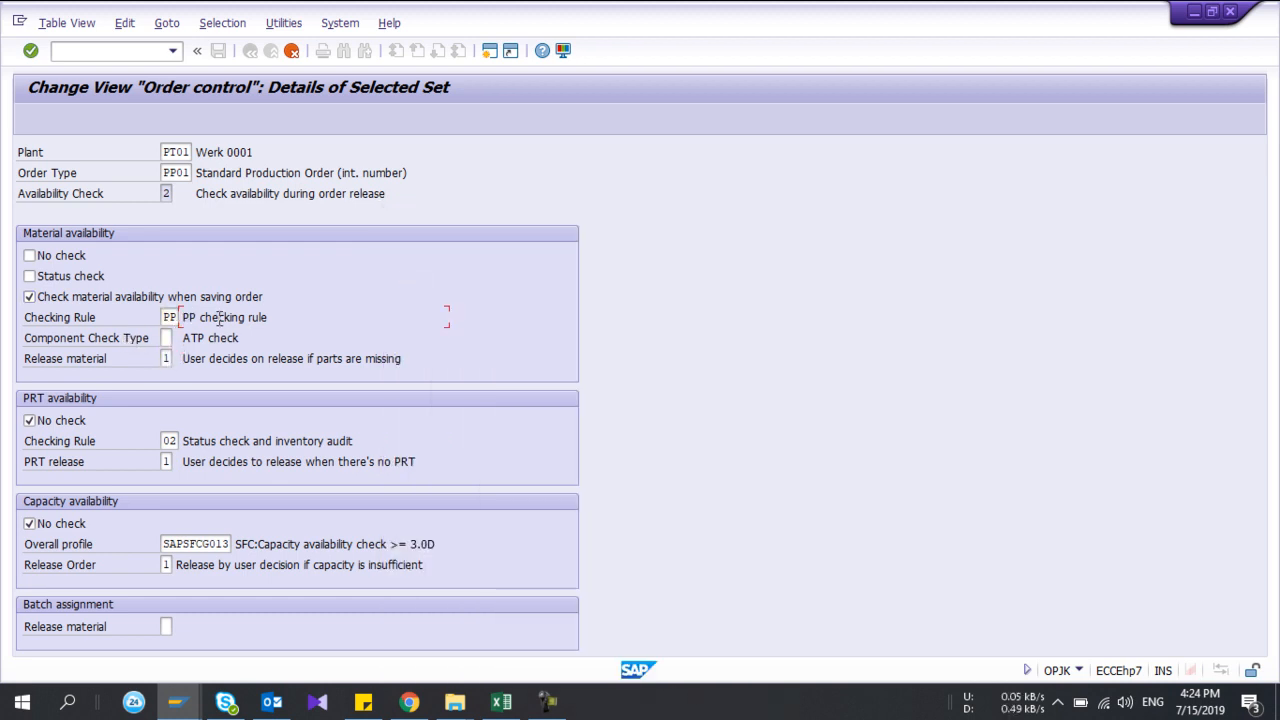
# - Accept the copied entry, save the order control under the Production Order Type customizing request, and return to the customizing structure
pyautogui.click(169, 317)
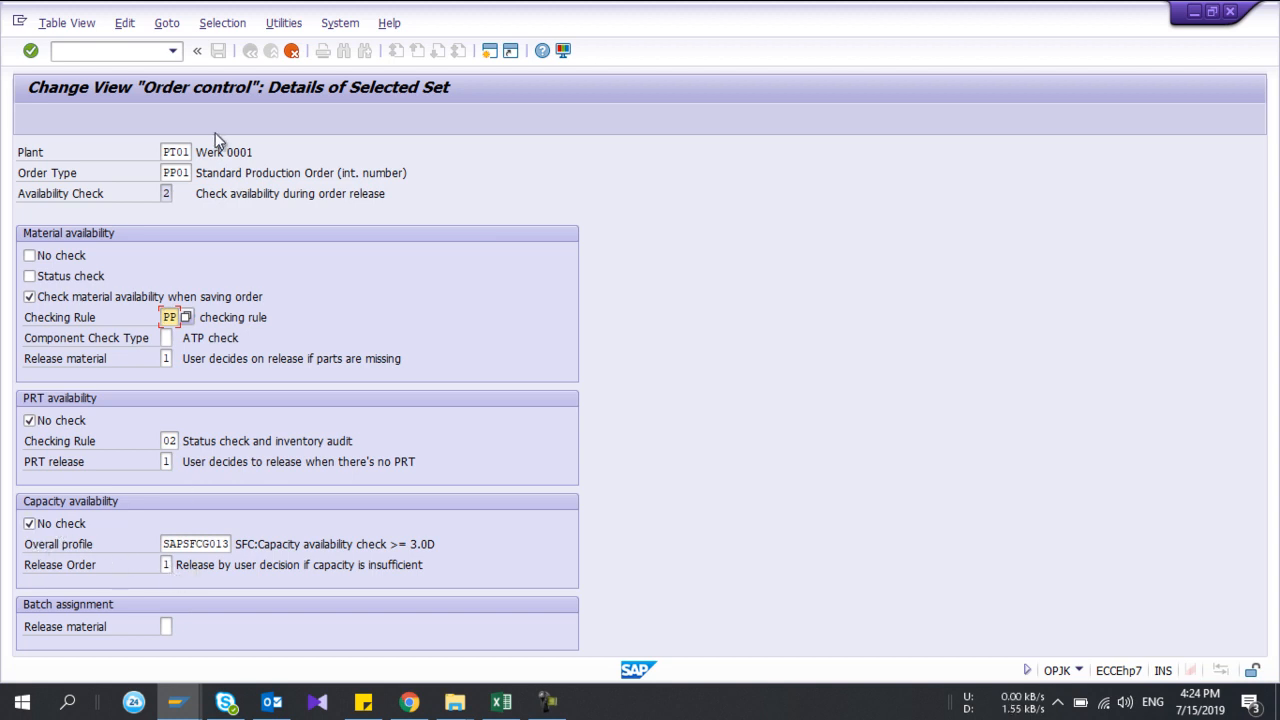
pyautogui.press('Return')
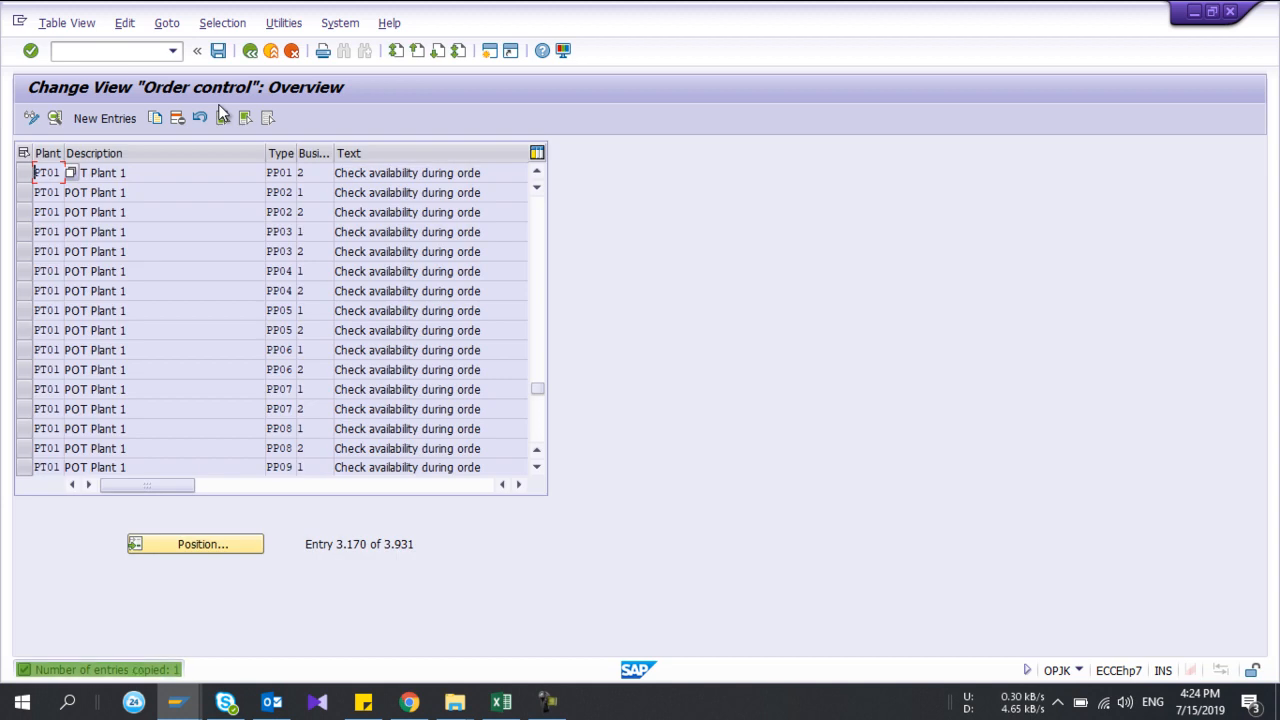
pyautogui.click(217, 51)
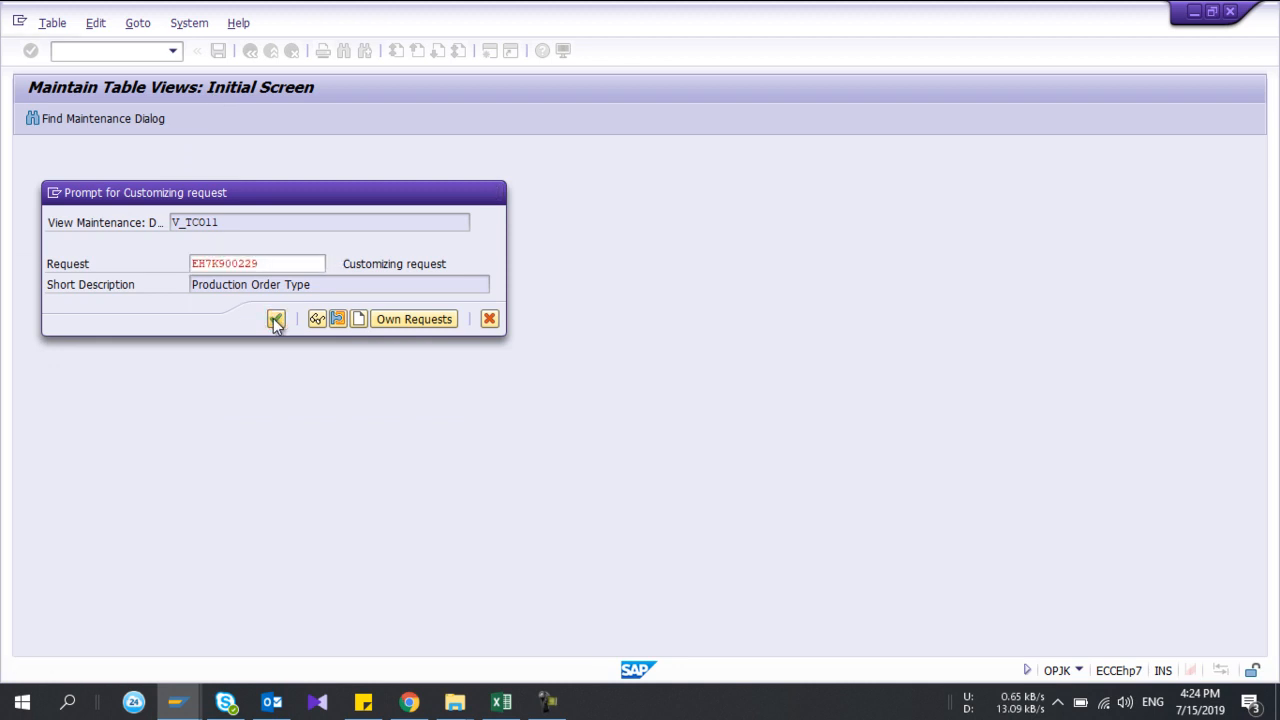
pyautogui.click(276, 319)
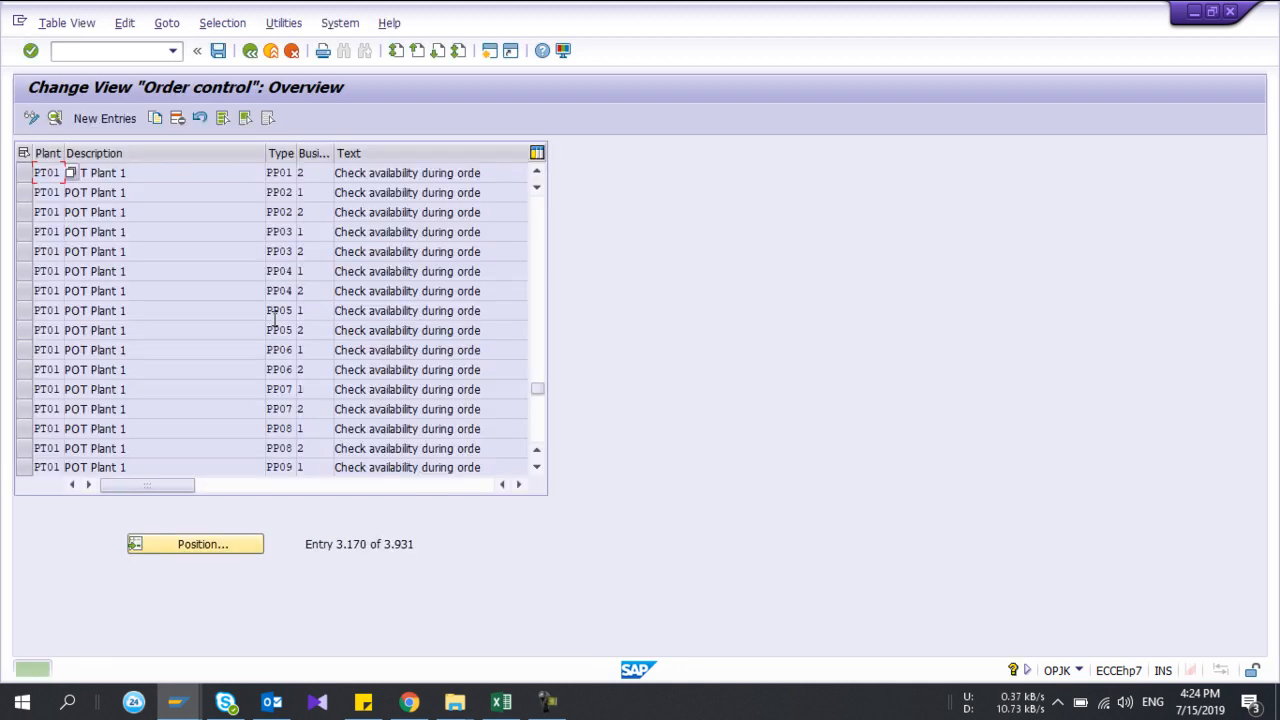
pyautogui.click(249, 51)
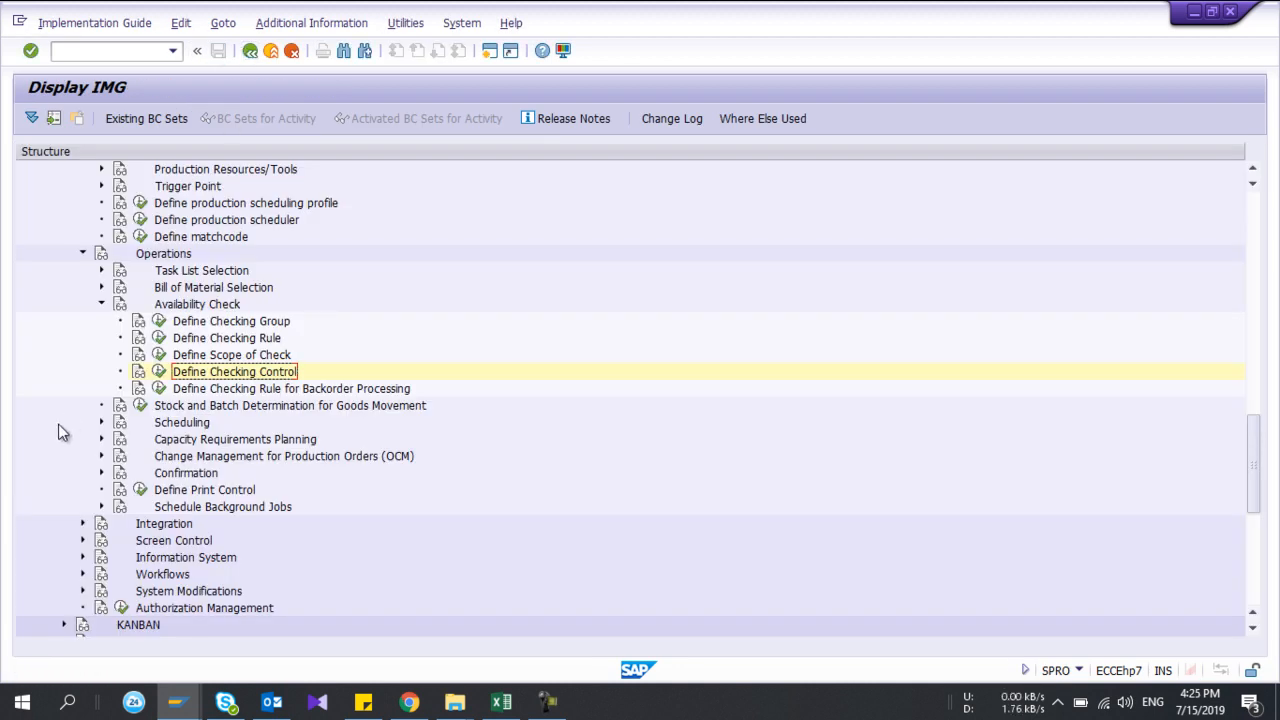
# - Open the Define Scheduling Parameters for Production Orders activity under the shop floor control operations' scheduling section
pyautogui.scroll(-2, 58, 424)
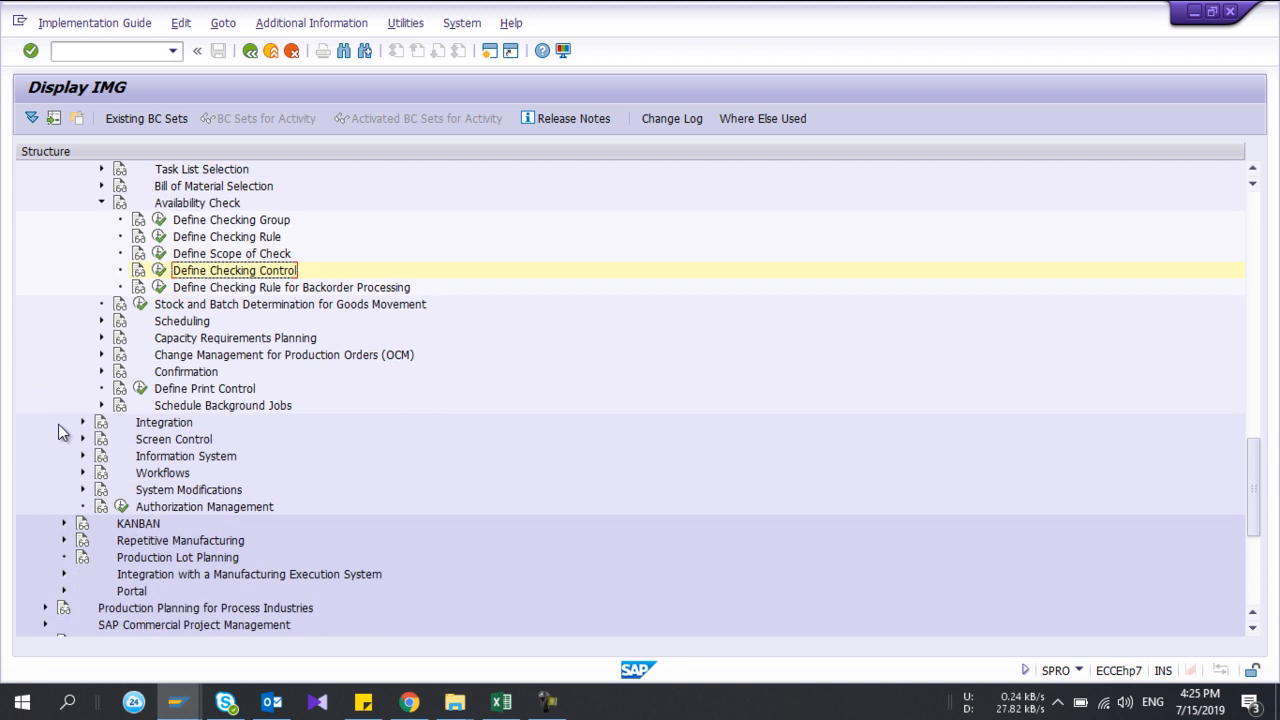
pyautogui.click(101, 321)
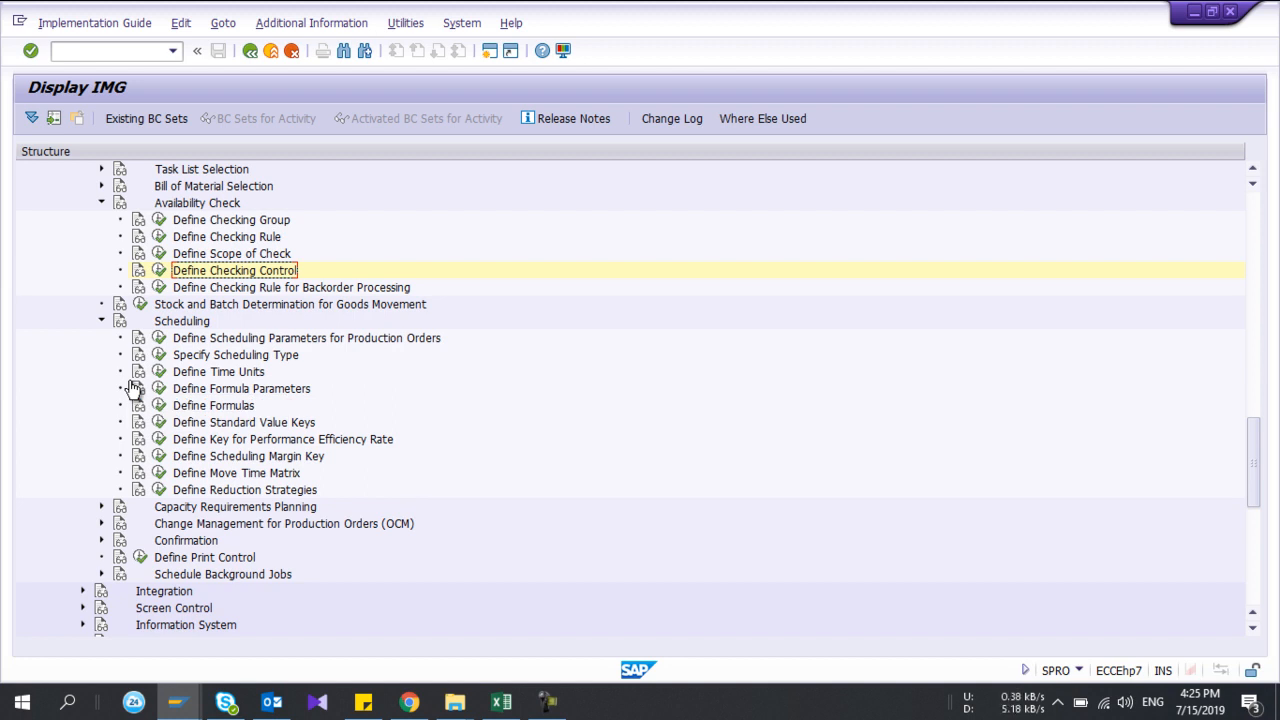
pyautogui.click(160, 340)
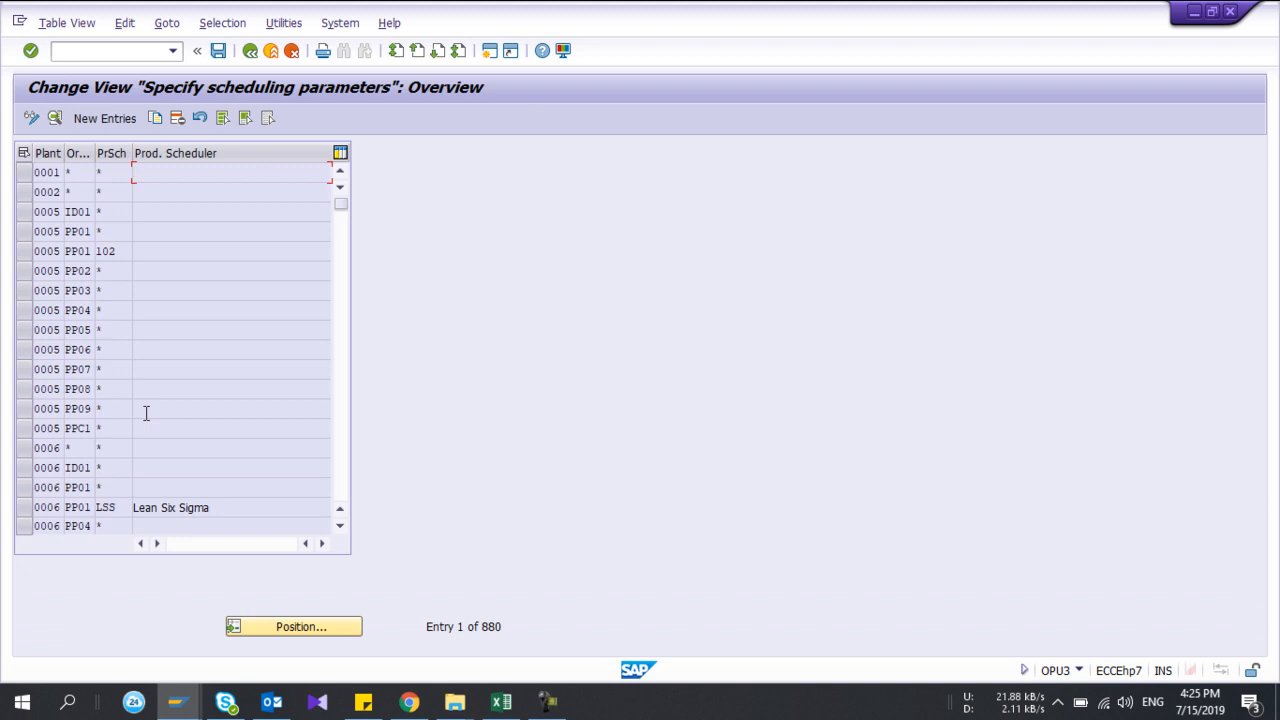
# - Create a new scheduling parameters entry for plant PT01 and order type PP01
pyautogui.click(24, 174)
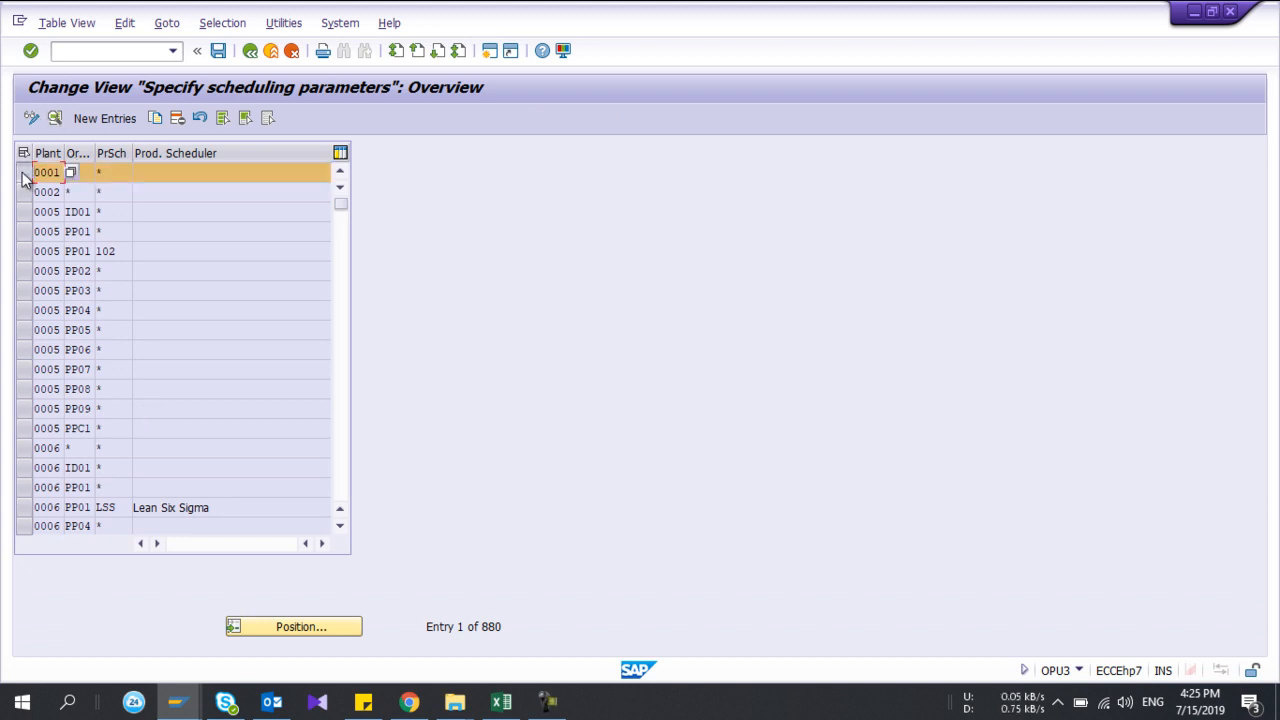
pyautogui.click(24, 176)
pyautogui.click(94, 121)
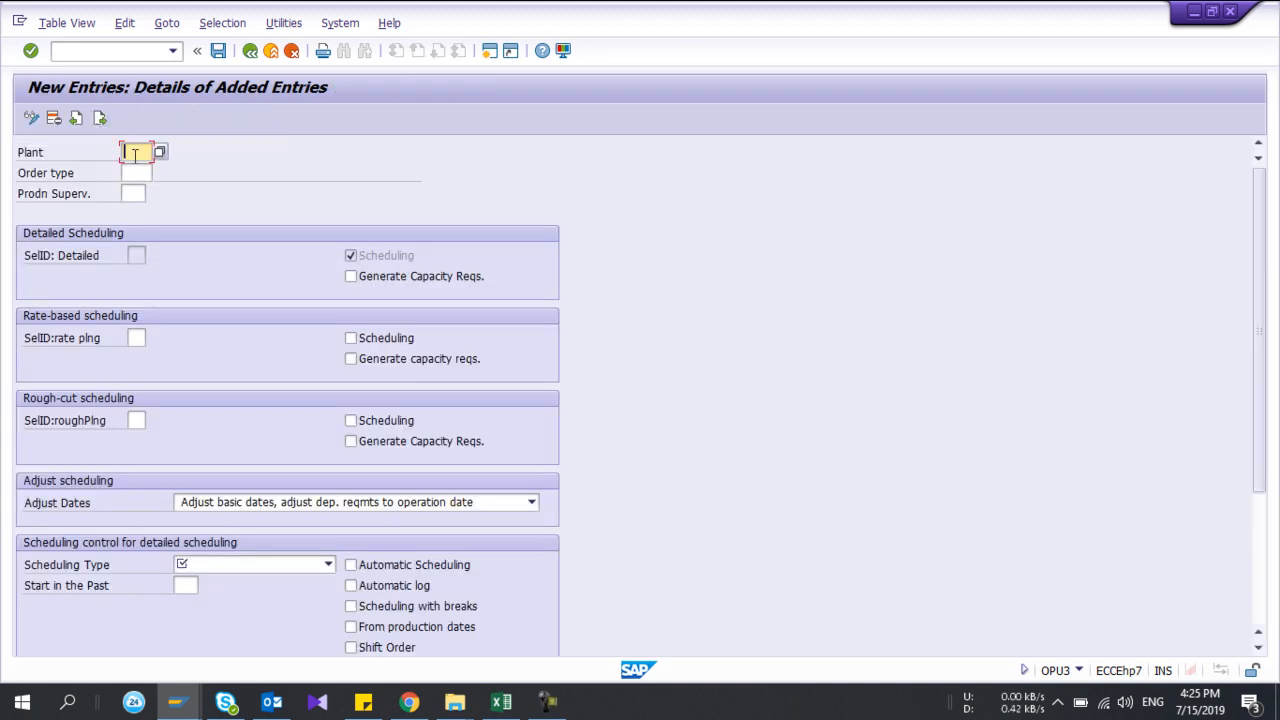
pyautogui.write('PT01')
pyautogui.press('Tab')
pyautogui.write('PP')
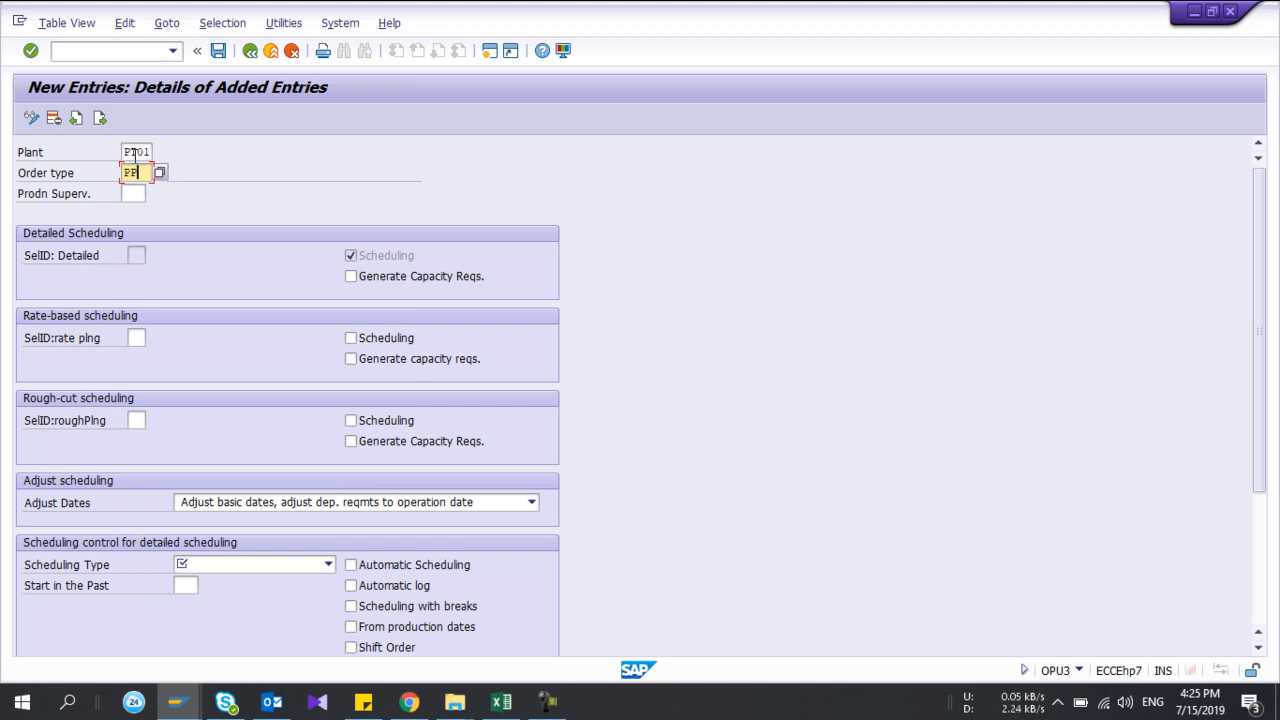
pyautogui.write('01')
pyautogui.press('Tab')
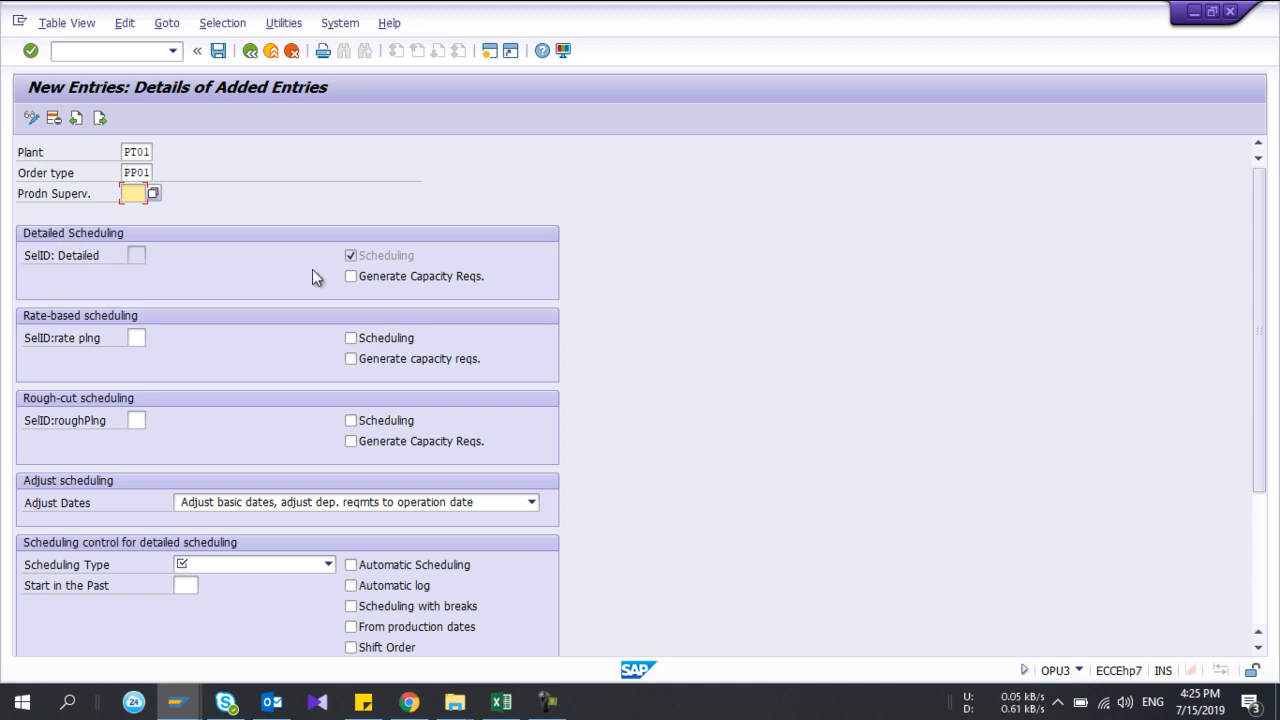
# - Set the detailed scheduling control to scheduling type 1 Forwards and enable Automatic Scheduling
pyautogui.click(353, 260)
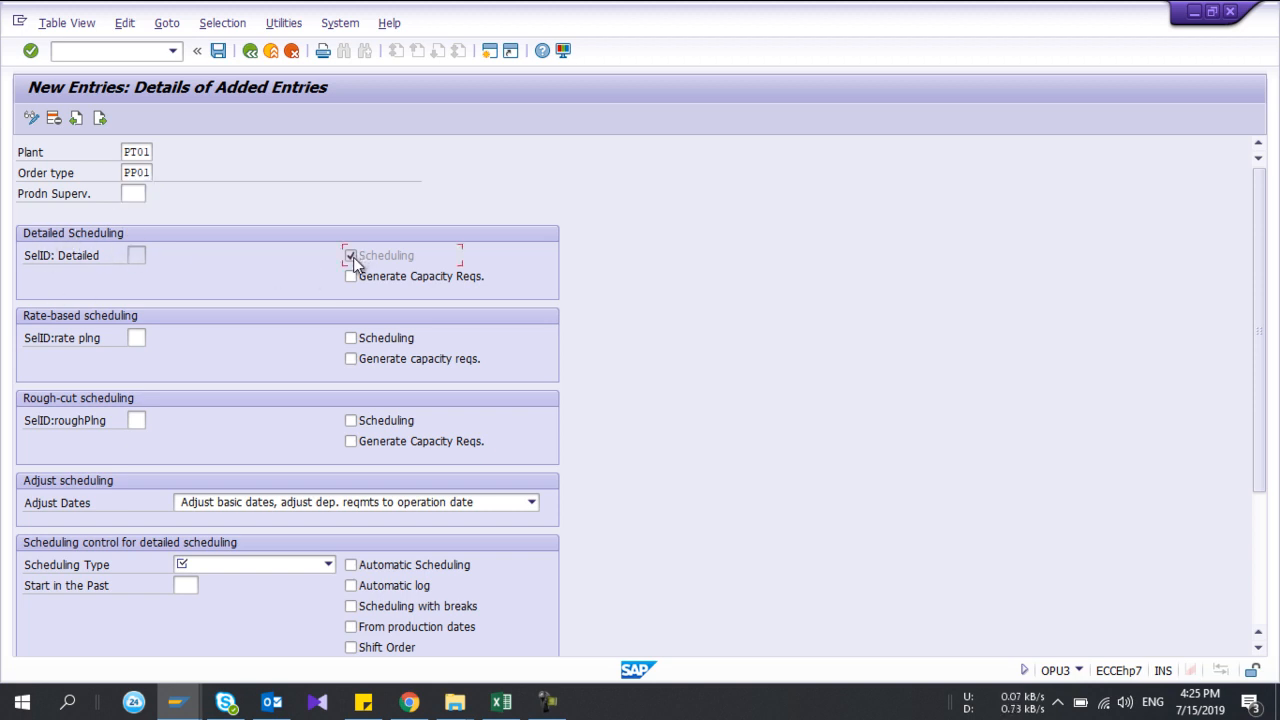
pyautogui.scroll(-1, 182, 529)
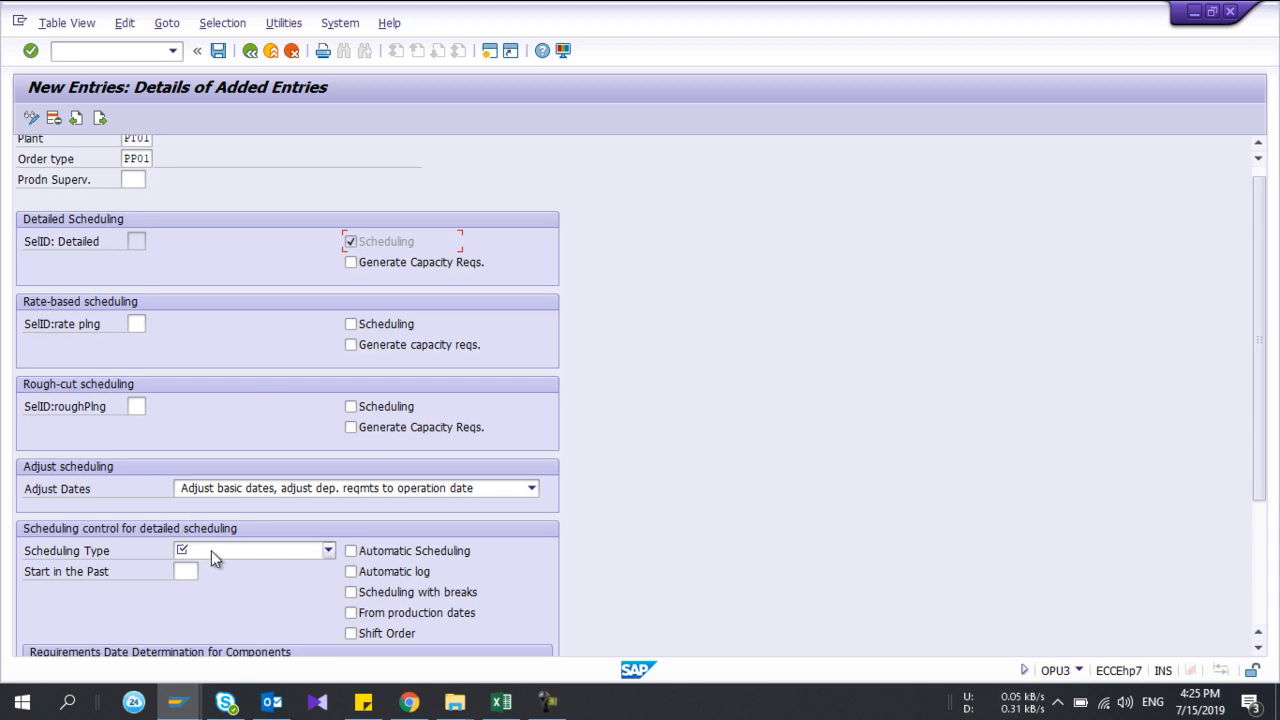
pyautogui.scroll(-4, 211, 550)
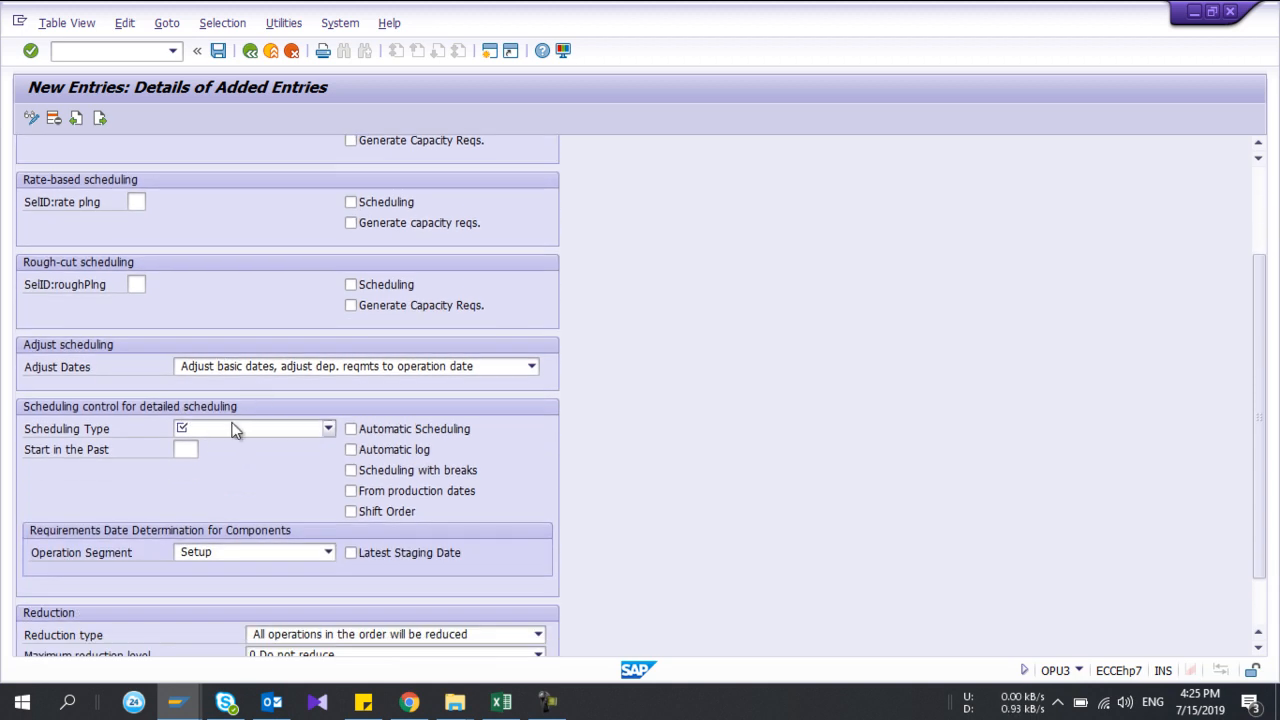
pyautogui.click(237, 428)
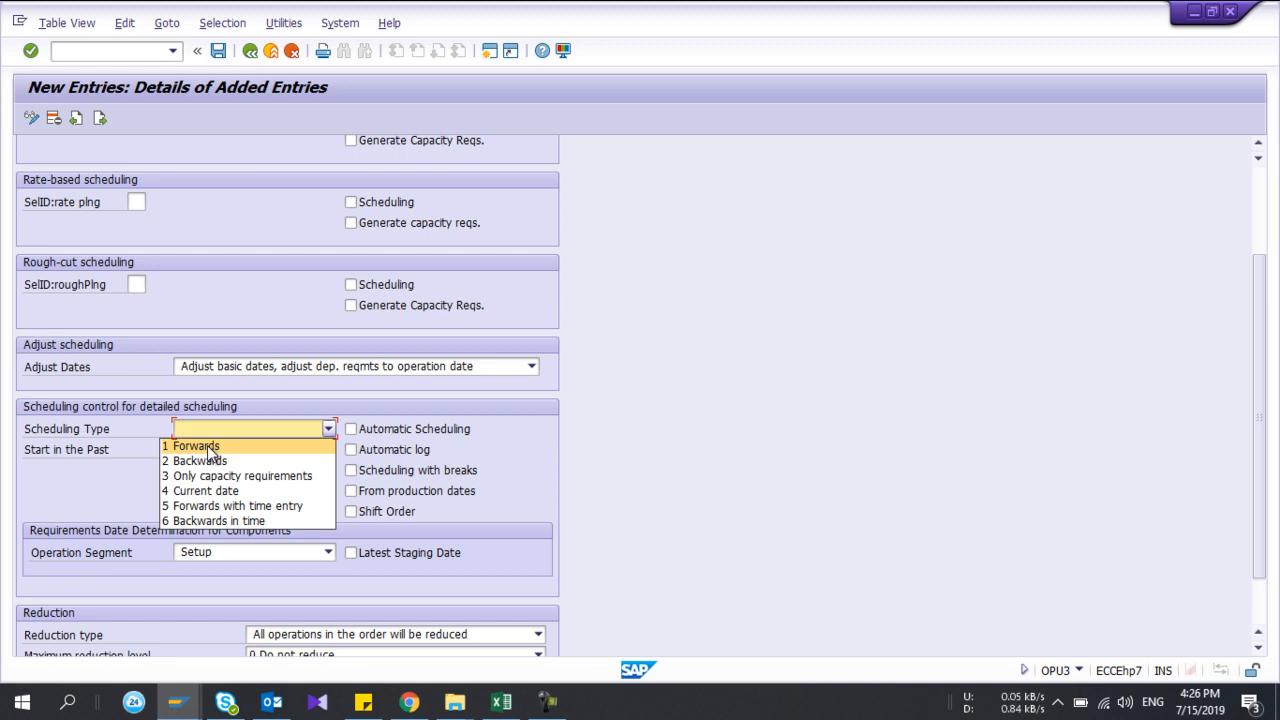
pyautogui.click(209, 448)
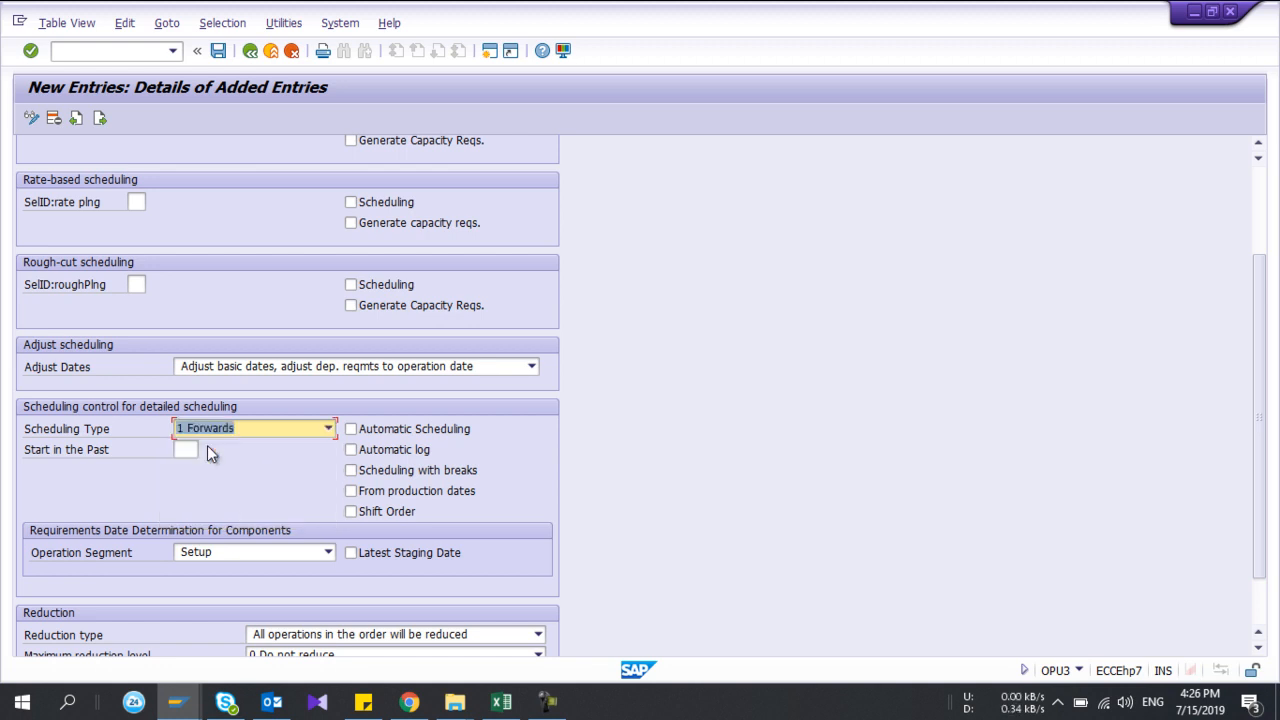
pyautogui.click(350, 430)
pyautogui.scroll(-1, 296, 495)
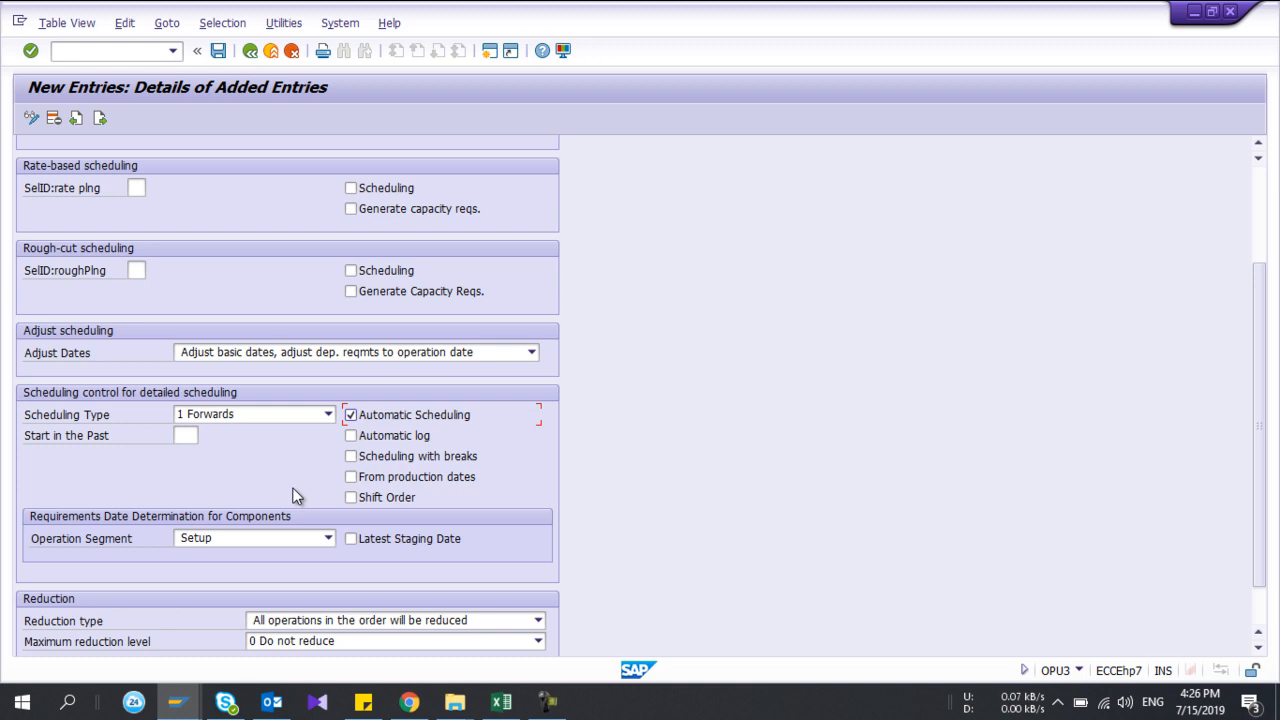
# - Try to save the scheduling parameters entry and fill its required production supervisor with 000
pyautogui.scroll(-2, 296, 497)
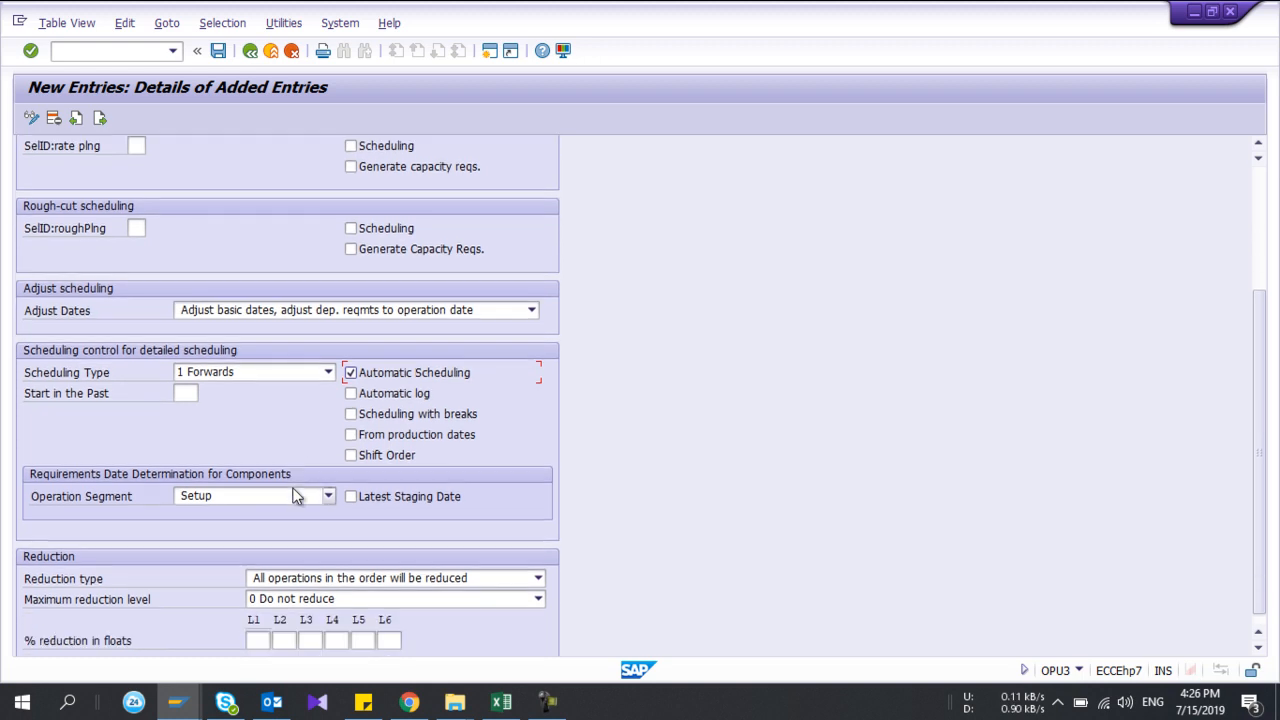
pyautogui.scroll(8, 295, 495)
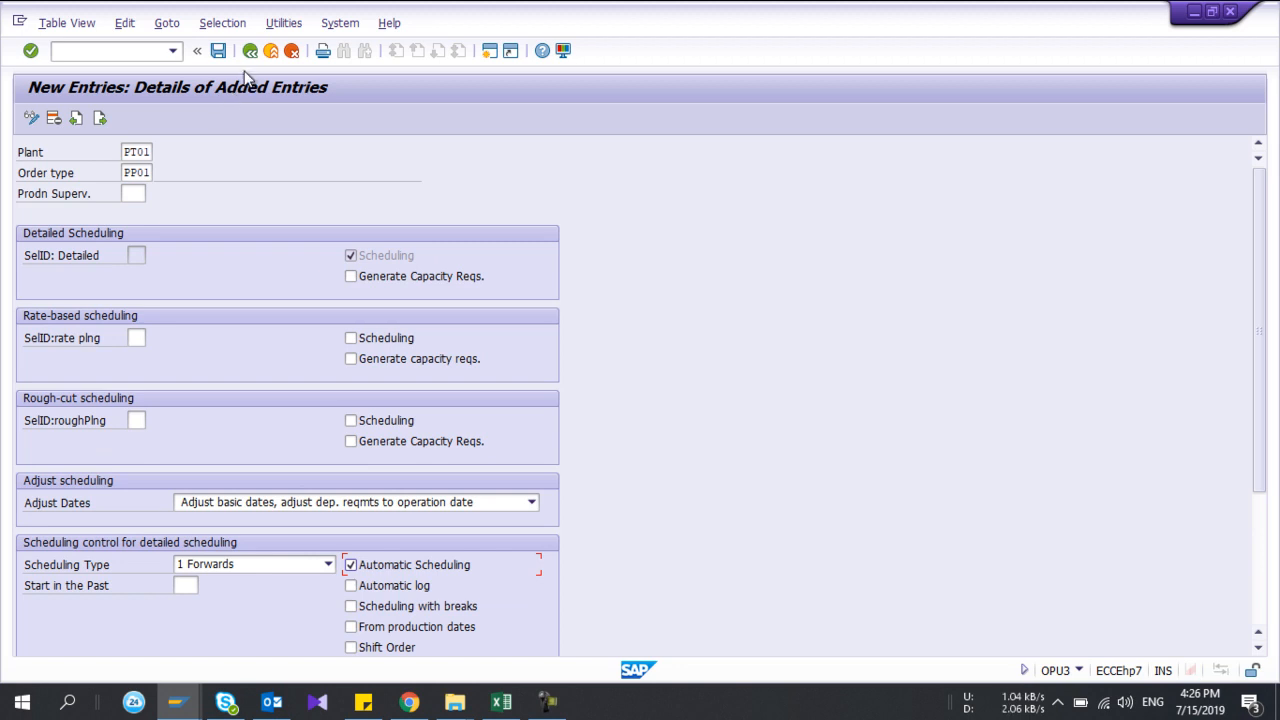
pyautogui.hotkey('ctrl', 's')
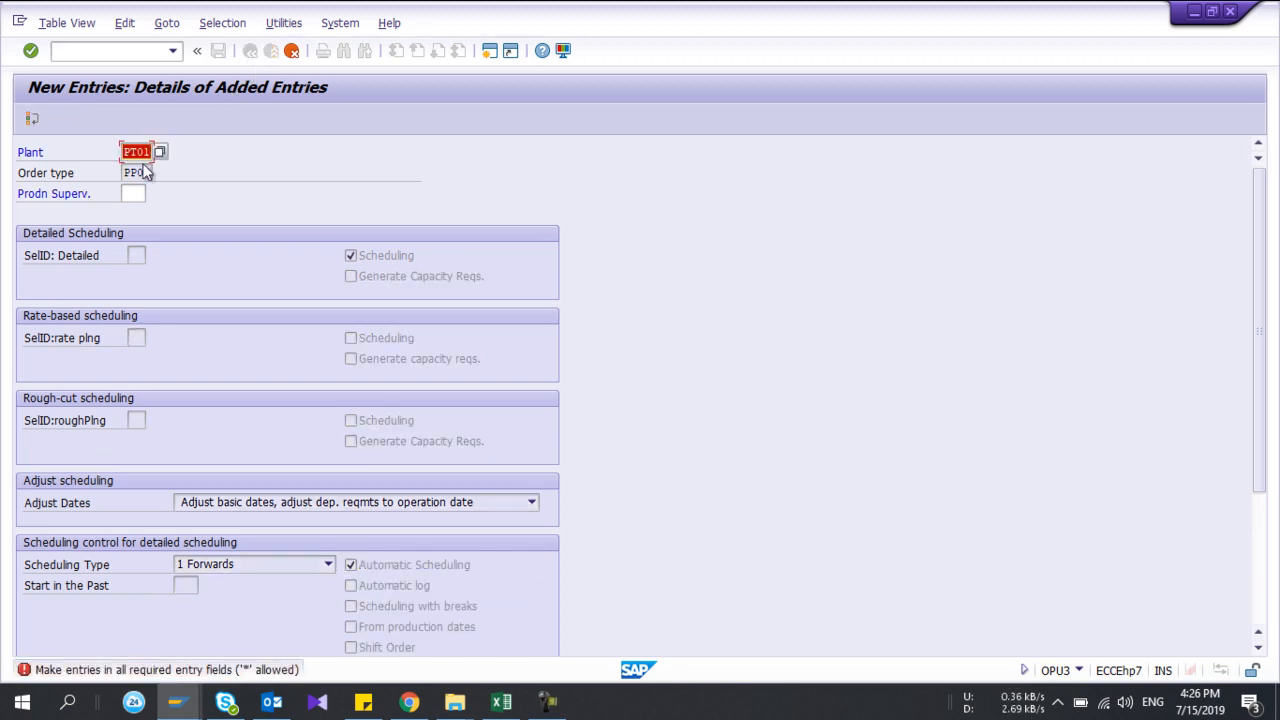
pyautogui.click(137, 193)
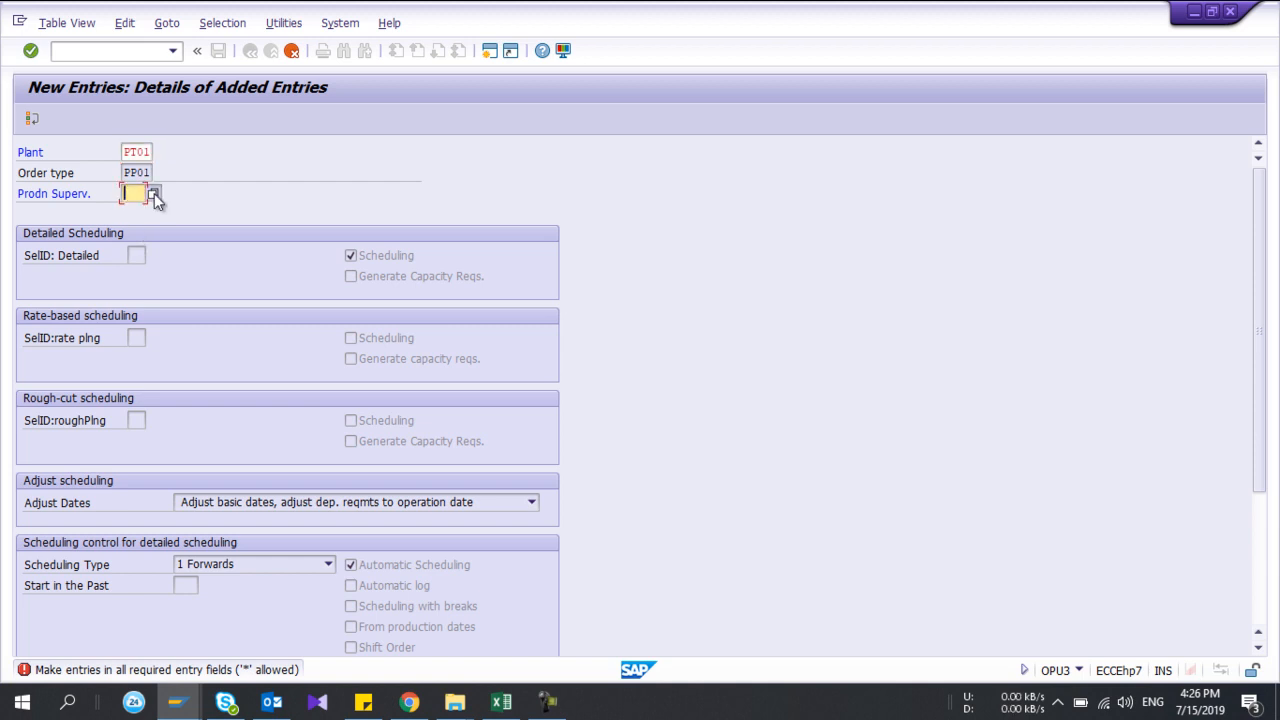
pyautogui.click(154, 193)
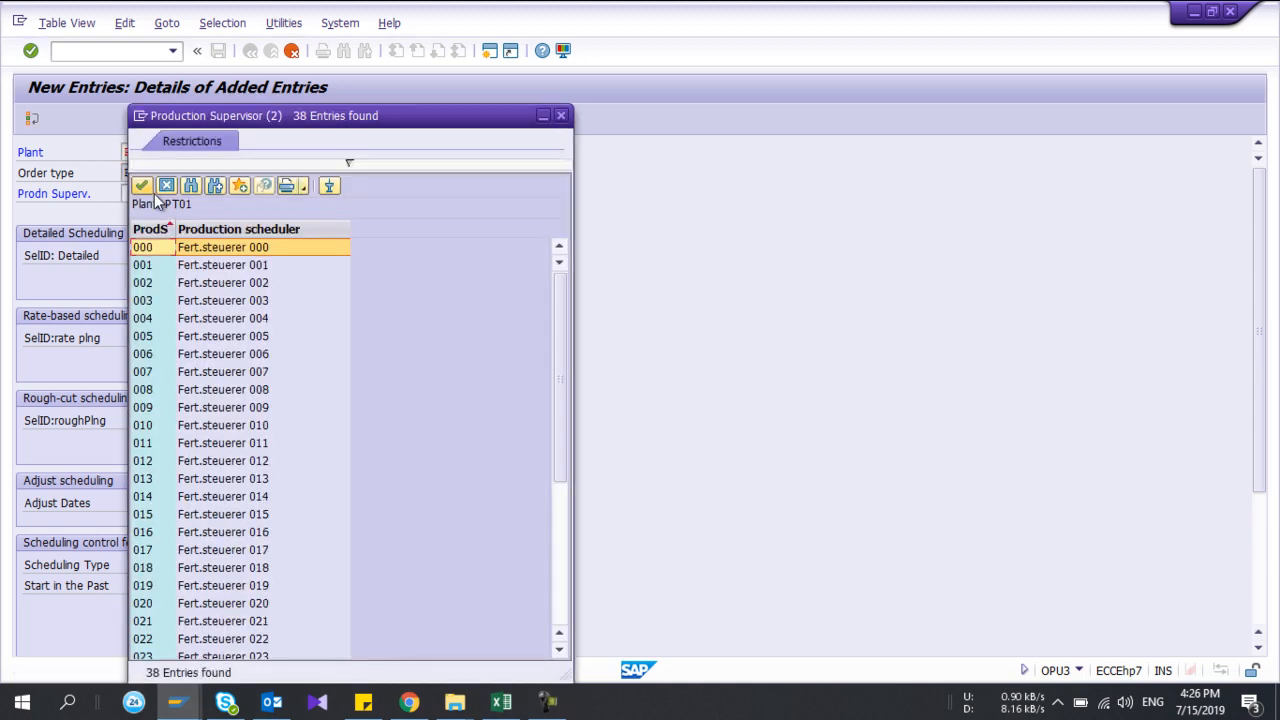
pyautogui.doubleClick(148, 248)
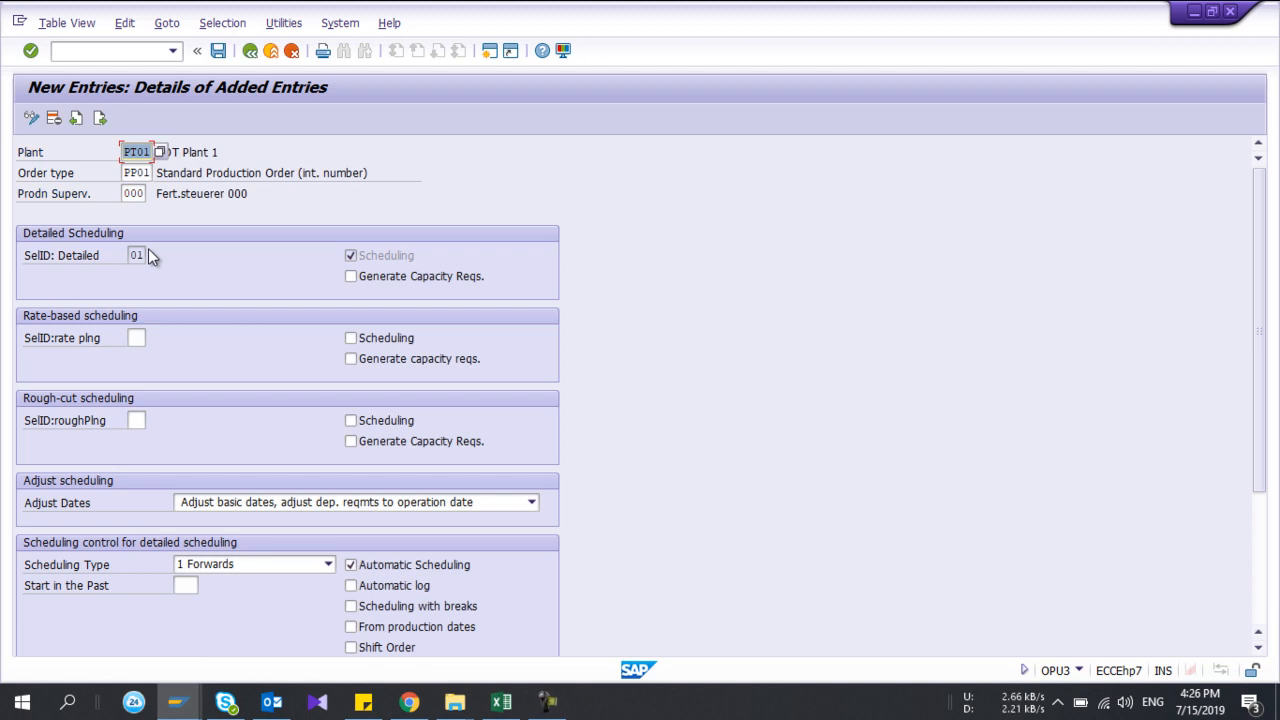
# - Set the scheduling entry's production supervisor to ZPT Assembly Scheduler
pyautogui.click(138, 193)
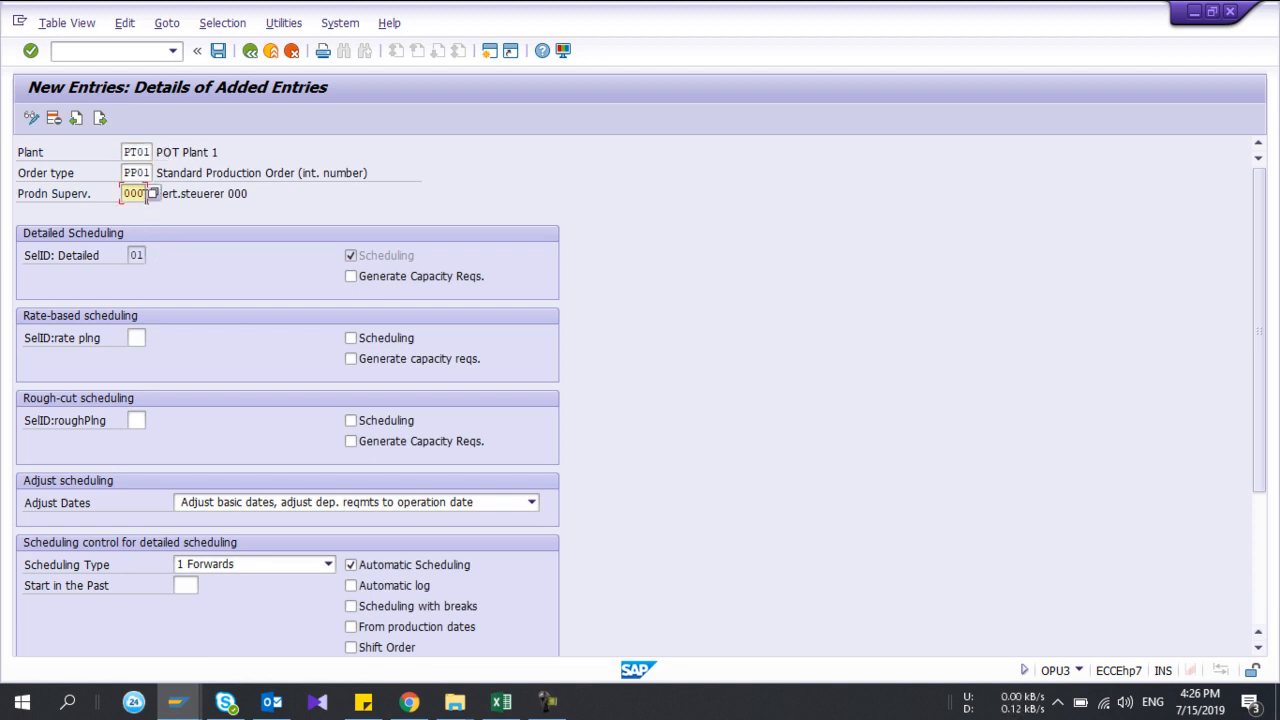
pyautogui.click(153, 194)
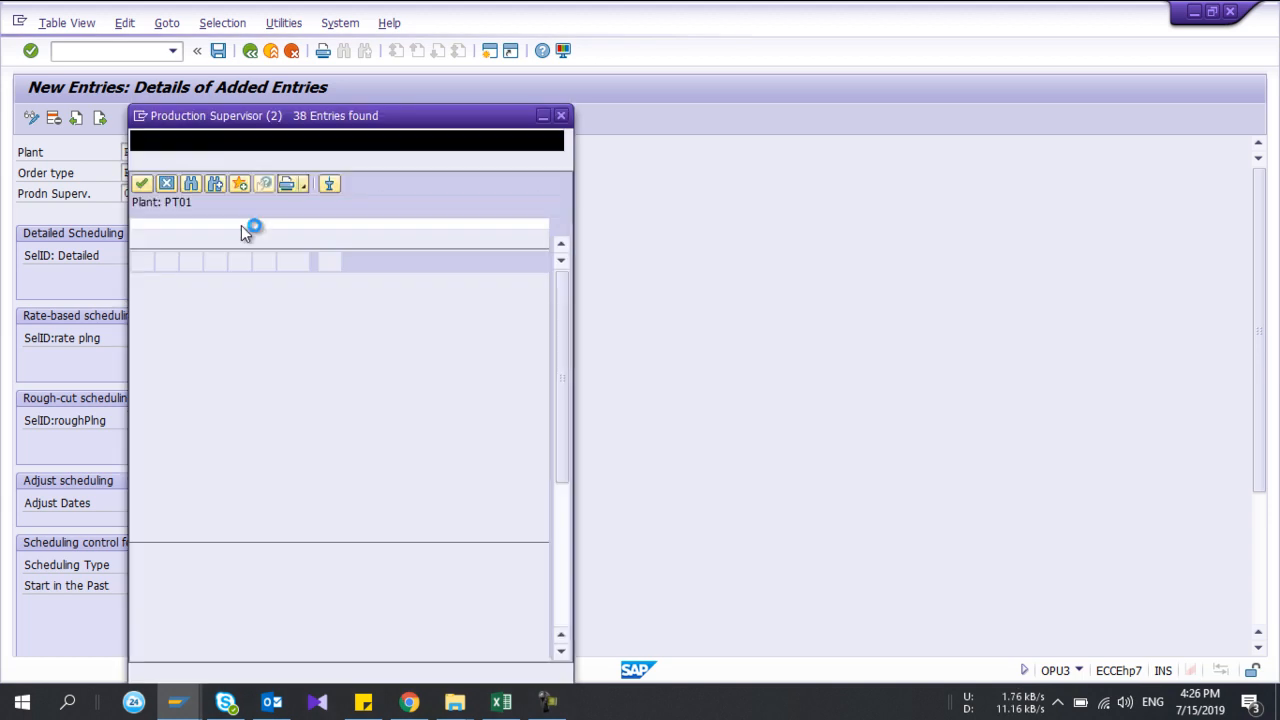
pyautogui.scroll(-5, 545, 535)
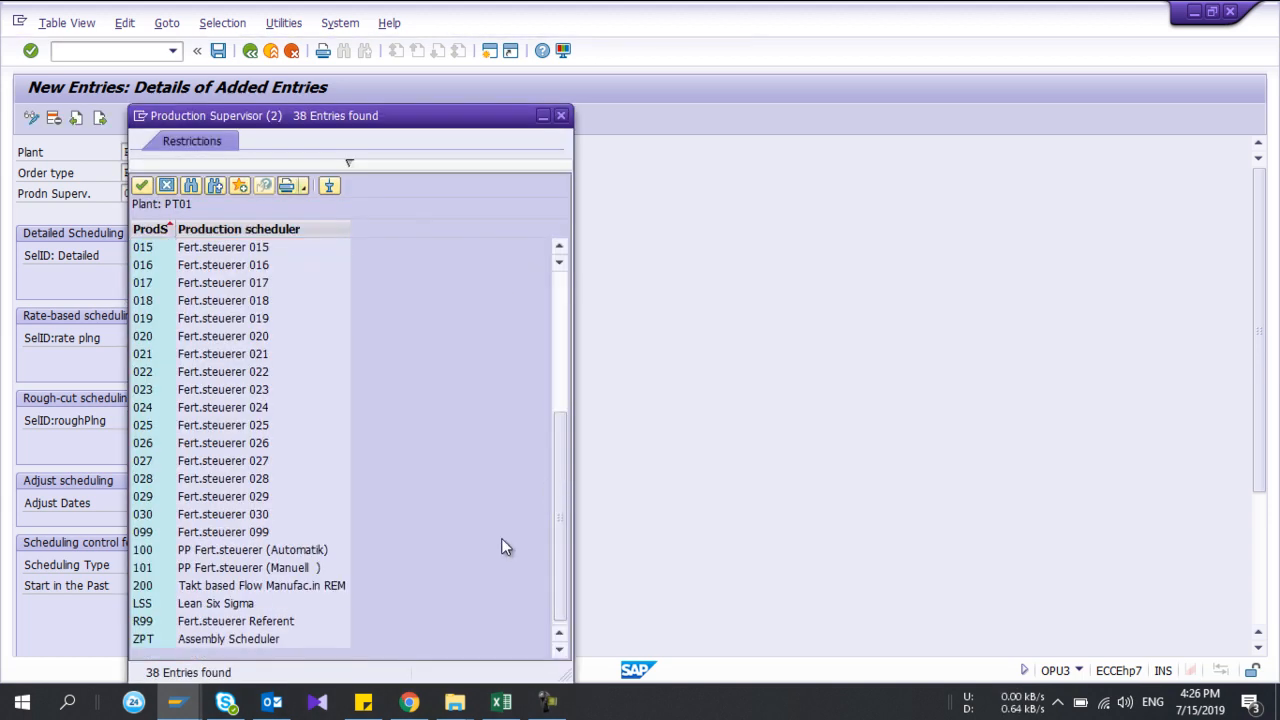
pyautogui.doubleClick(143, 639)
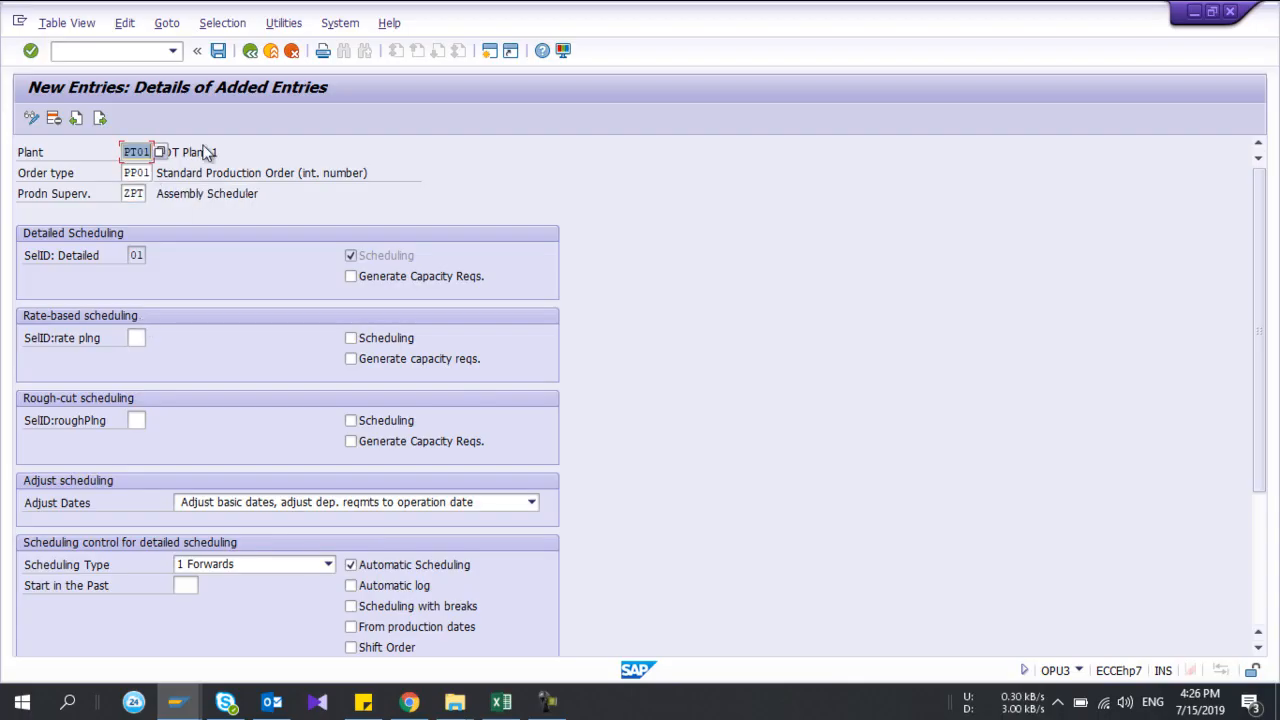
# - Save the scheduling parameters under the Production Order Type customizing request and return to the customizing structure
pyautogui.click(250, 51)
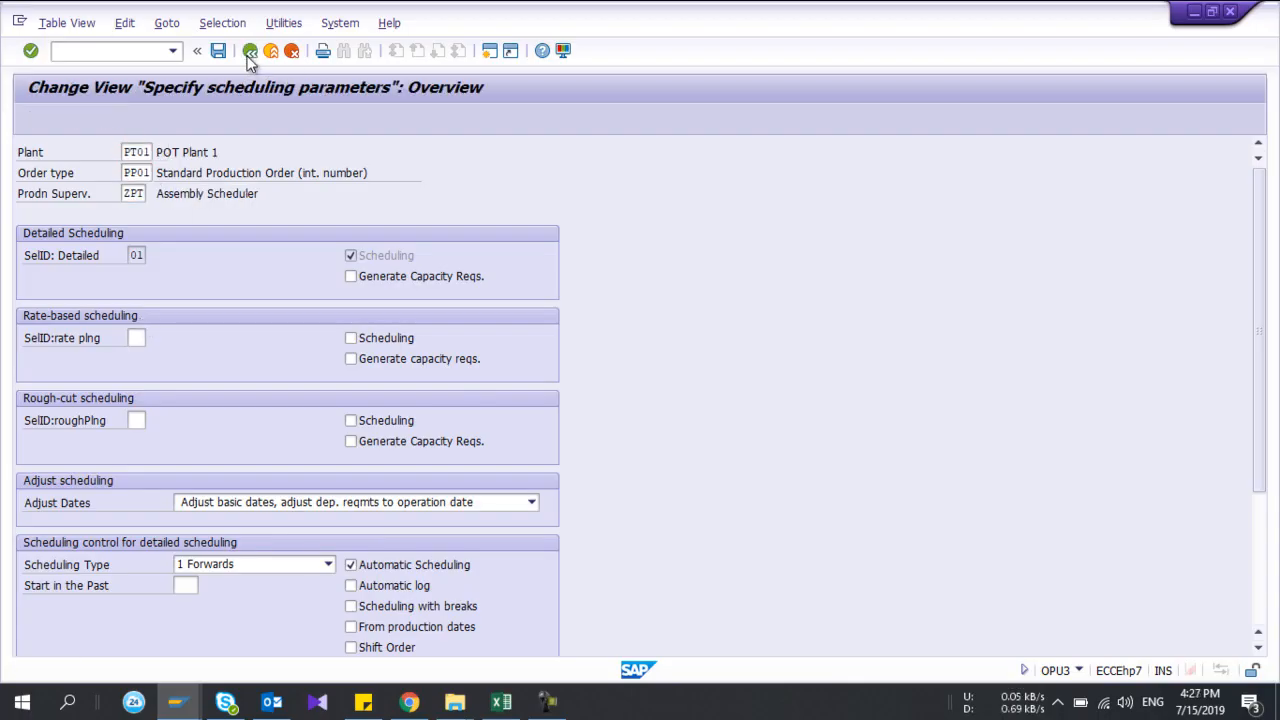
pyautogui.click(250, 51)
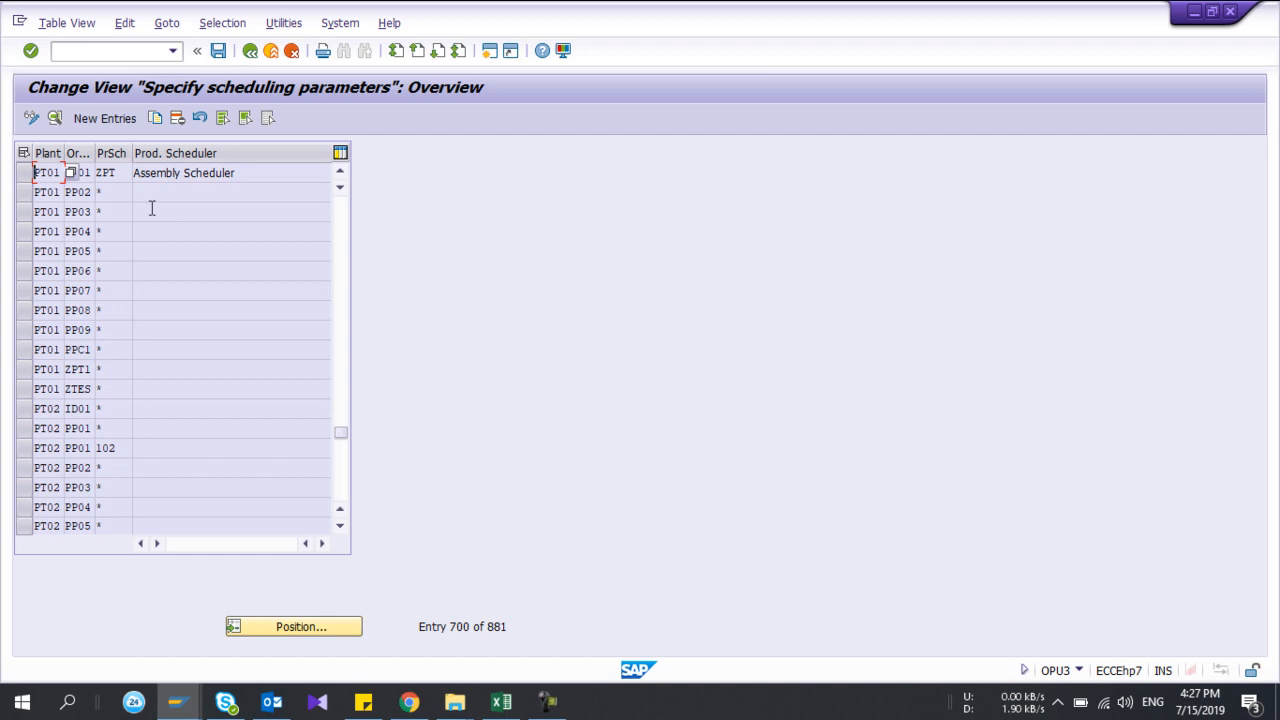
pyautogui.click(87, 195)
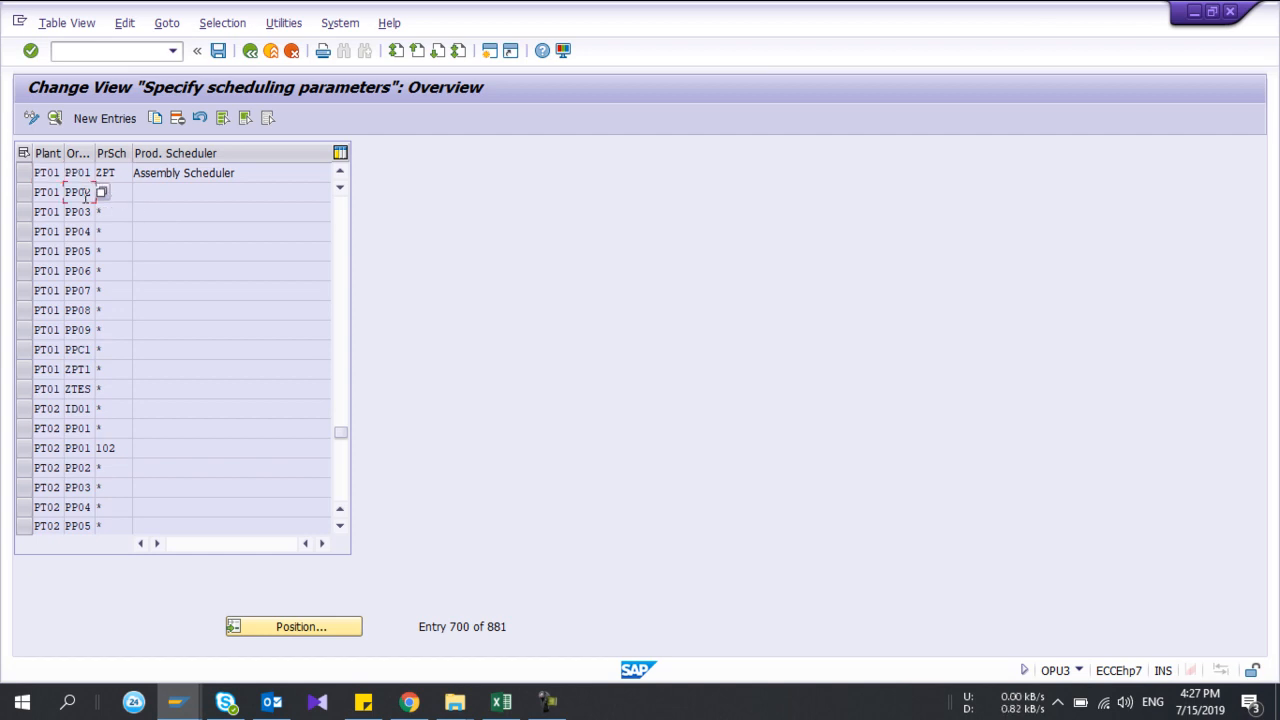
pyautogui.scroll(3, 87, 195)
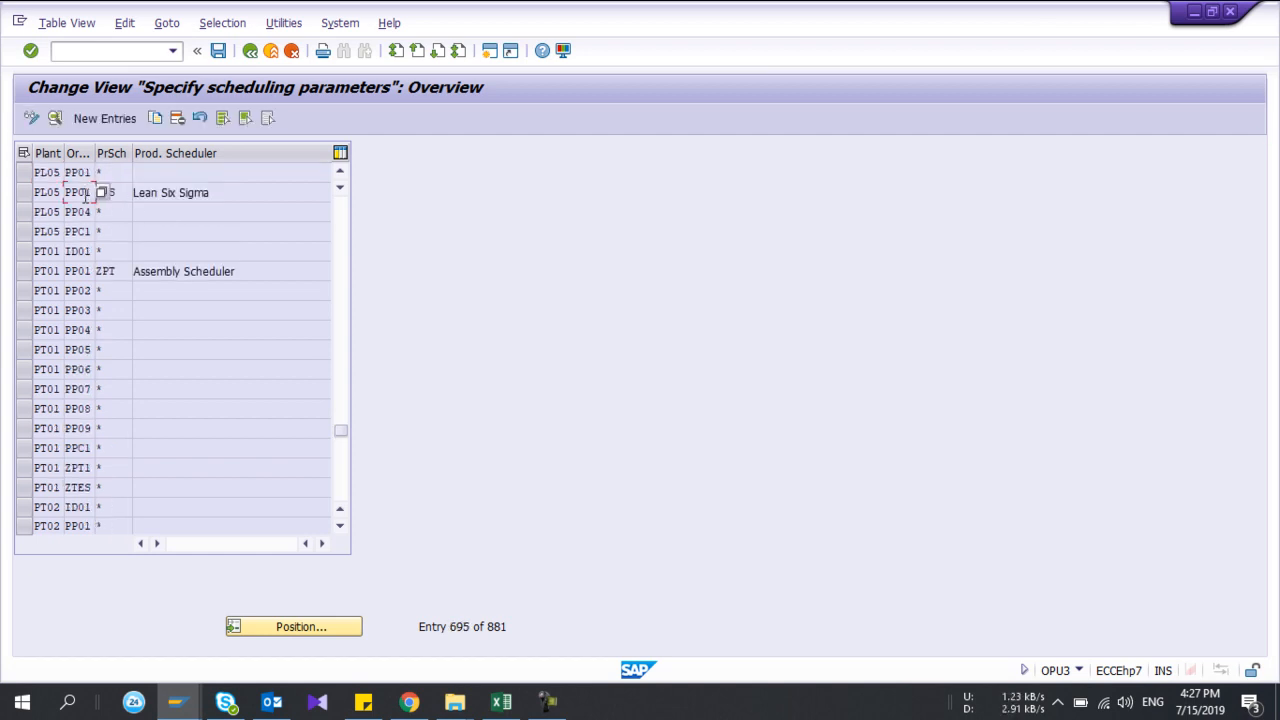
pyautogui.click(220, 56)
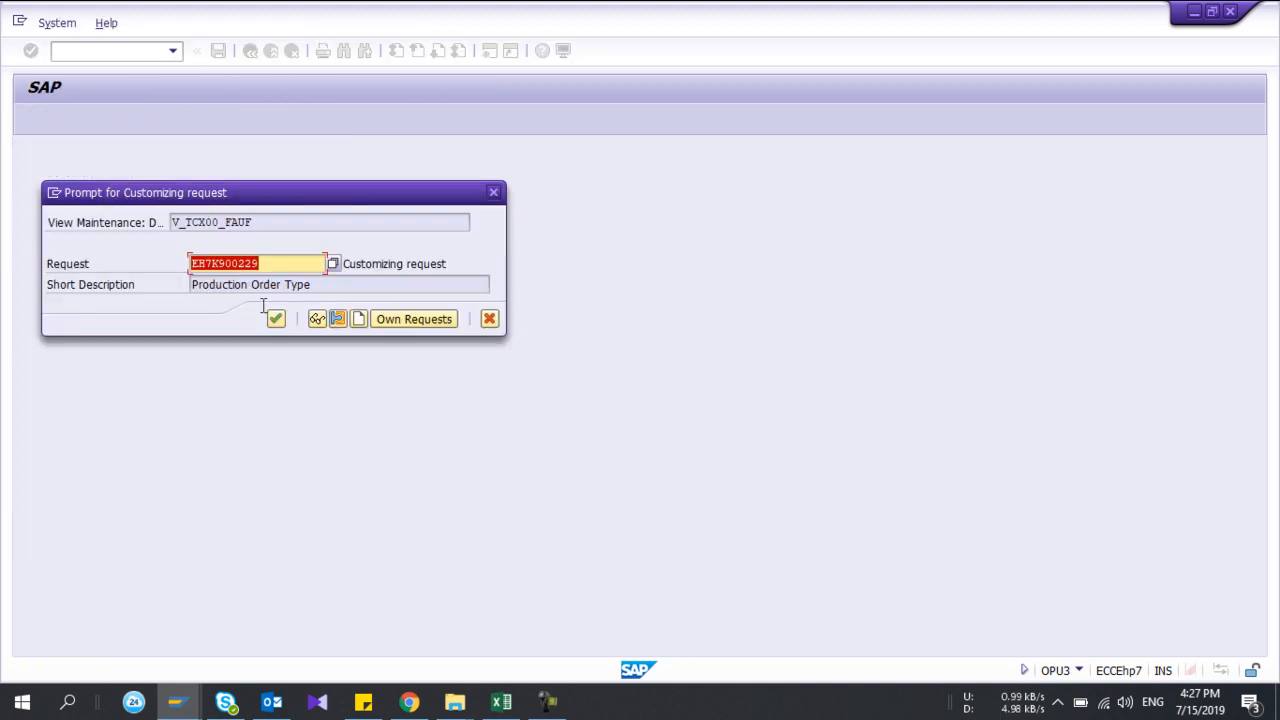
pyautogui.click(275, 320)
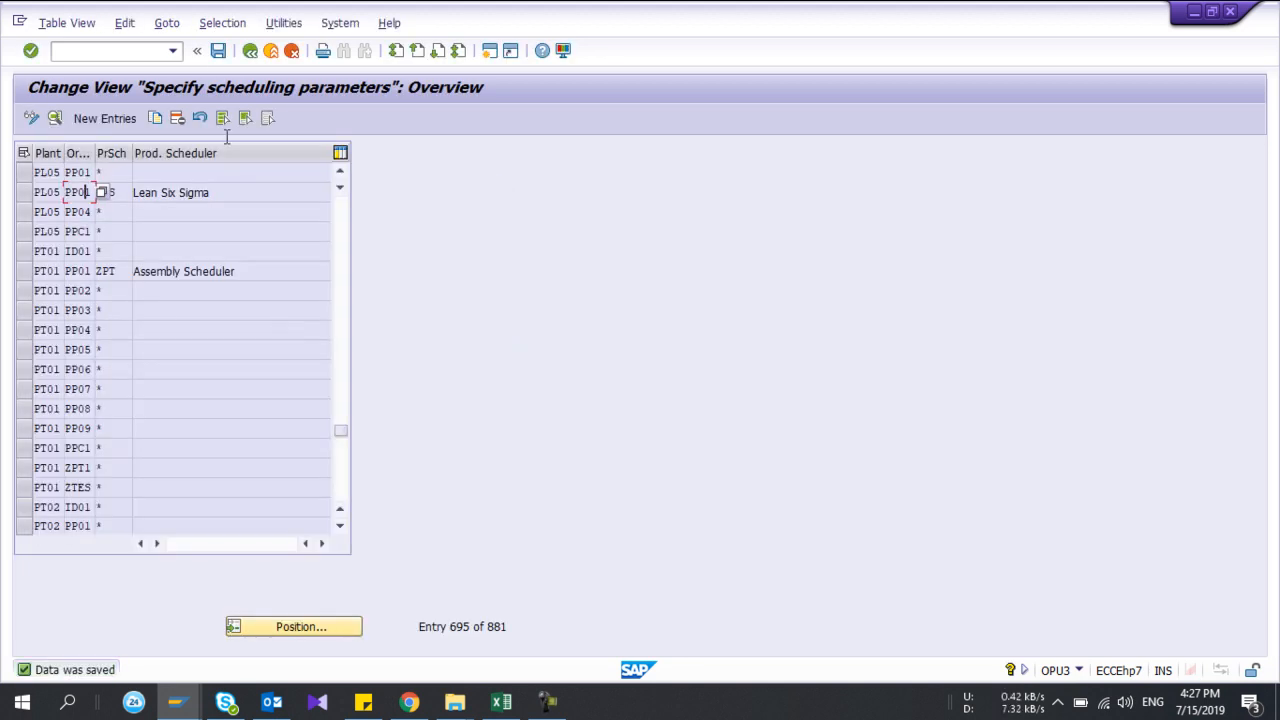
pyautogui.click(251, 55)
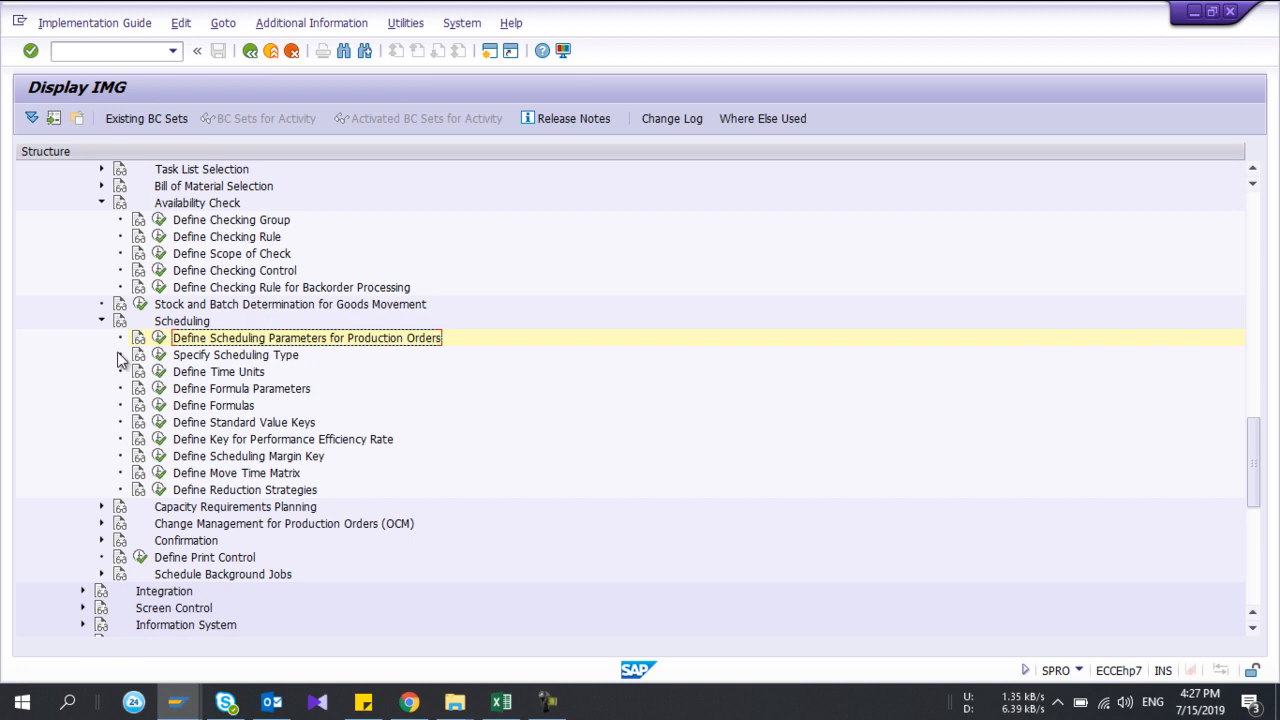
# - Open the Define Confirmation Parameters activity under the shop floor control operations' Confirmation section
pyautogui.scroll(-1, 118, 360)
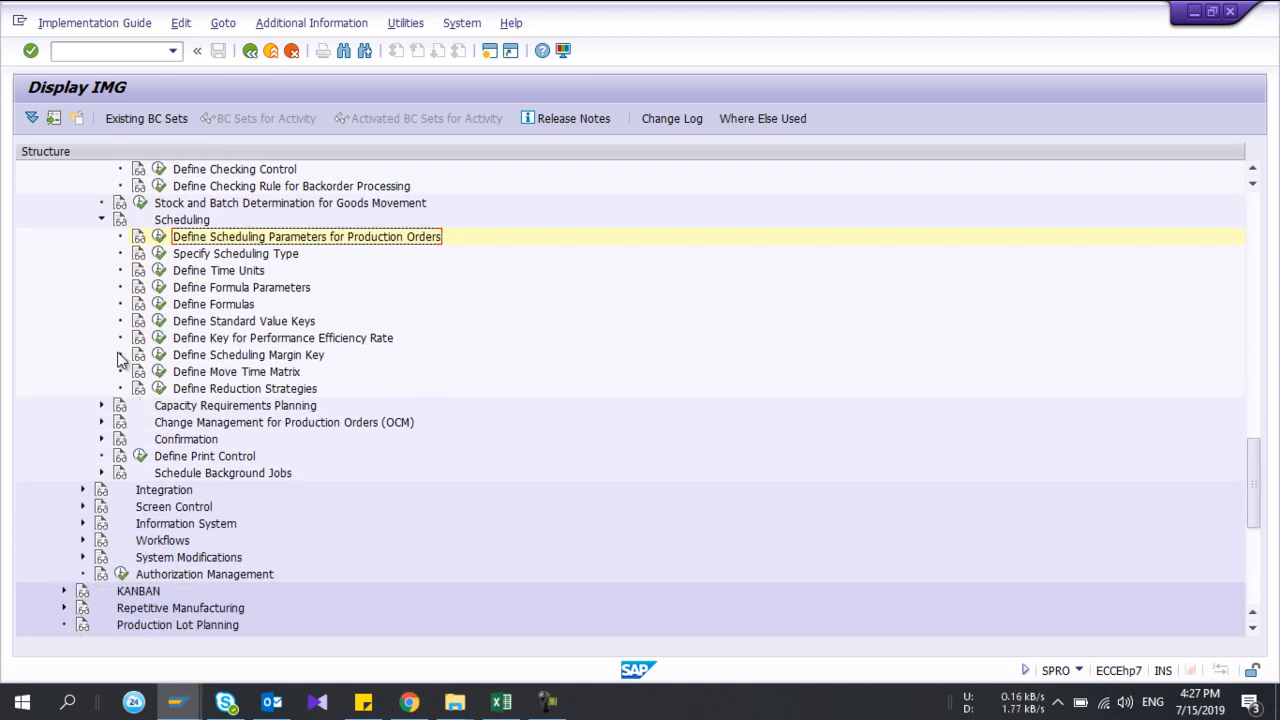
pyautogui.click(101, 439)
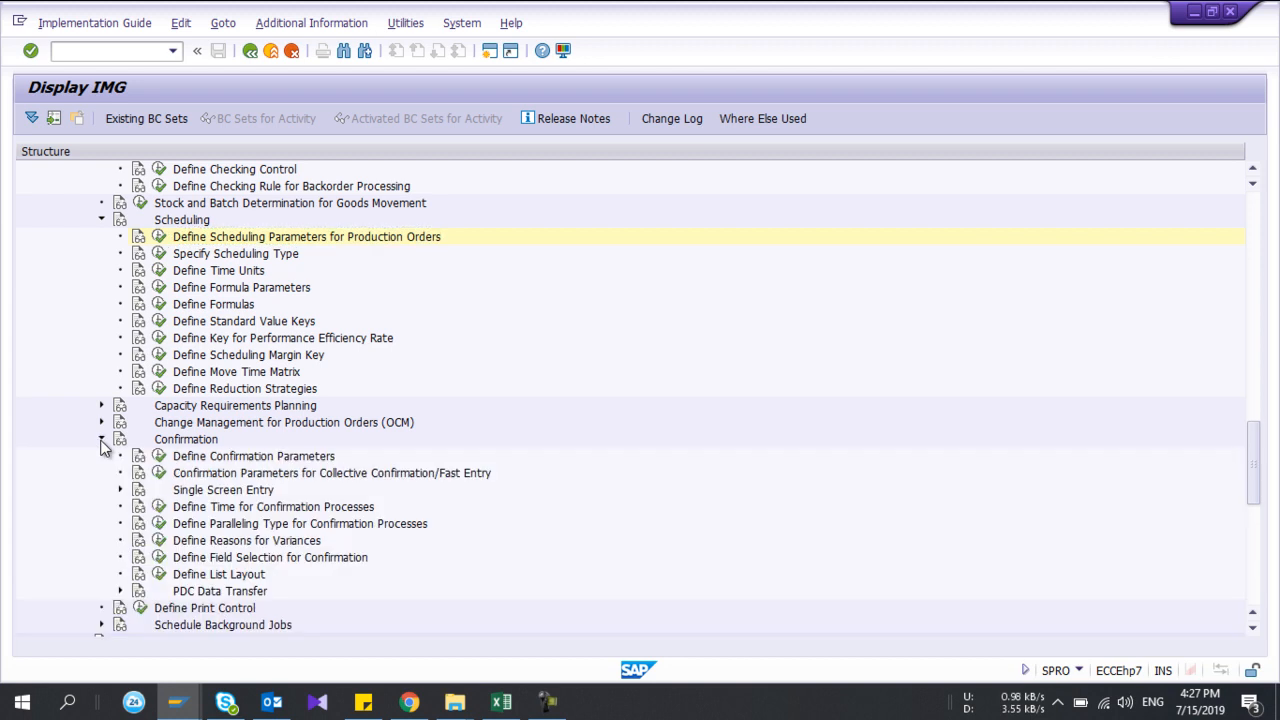
pyautogui.scroll(-1, 57, 491)
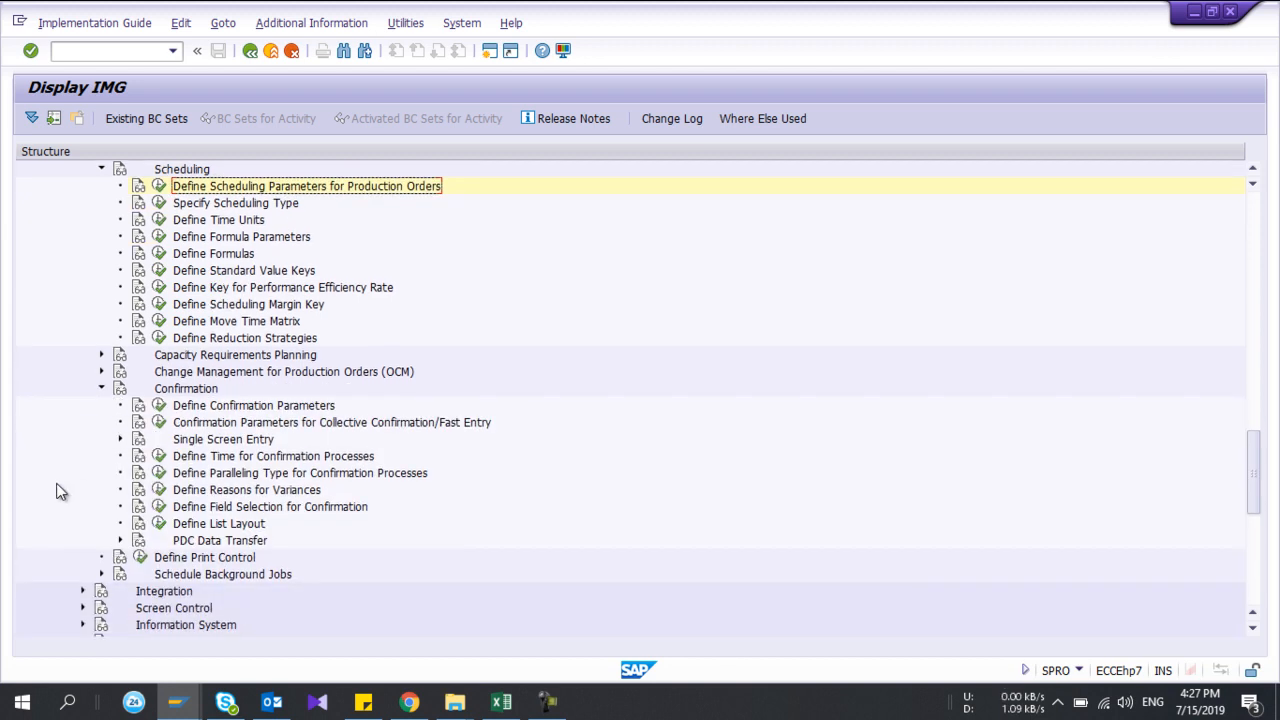
pyautogui.click(157, 404)
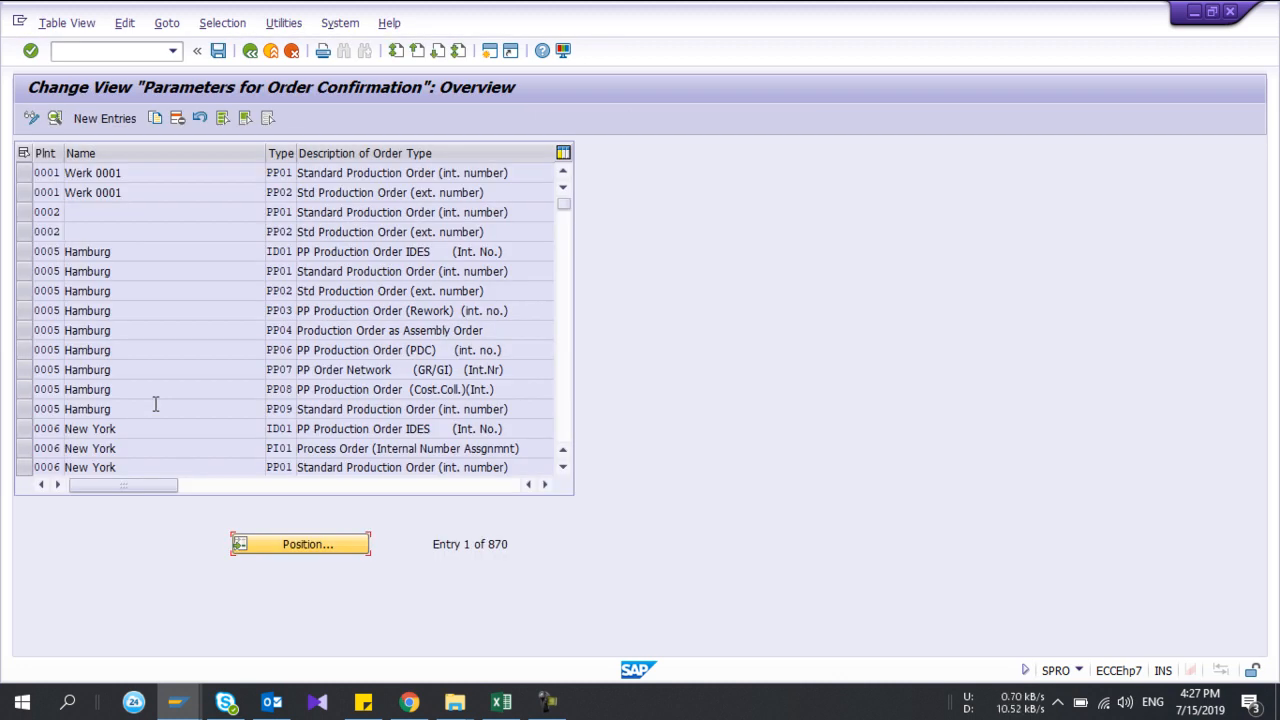
# - Copy the confirmation parameters of plant 0001 with order type PP01, setting the target plant to PT01
pyautogui.click(24, 174)
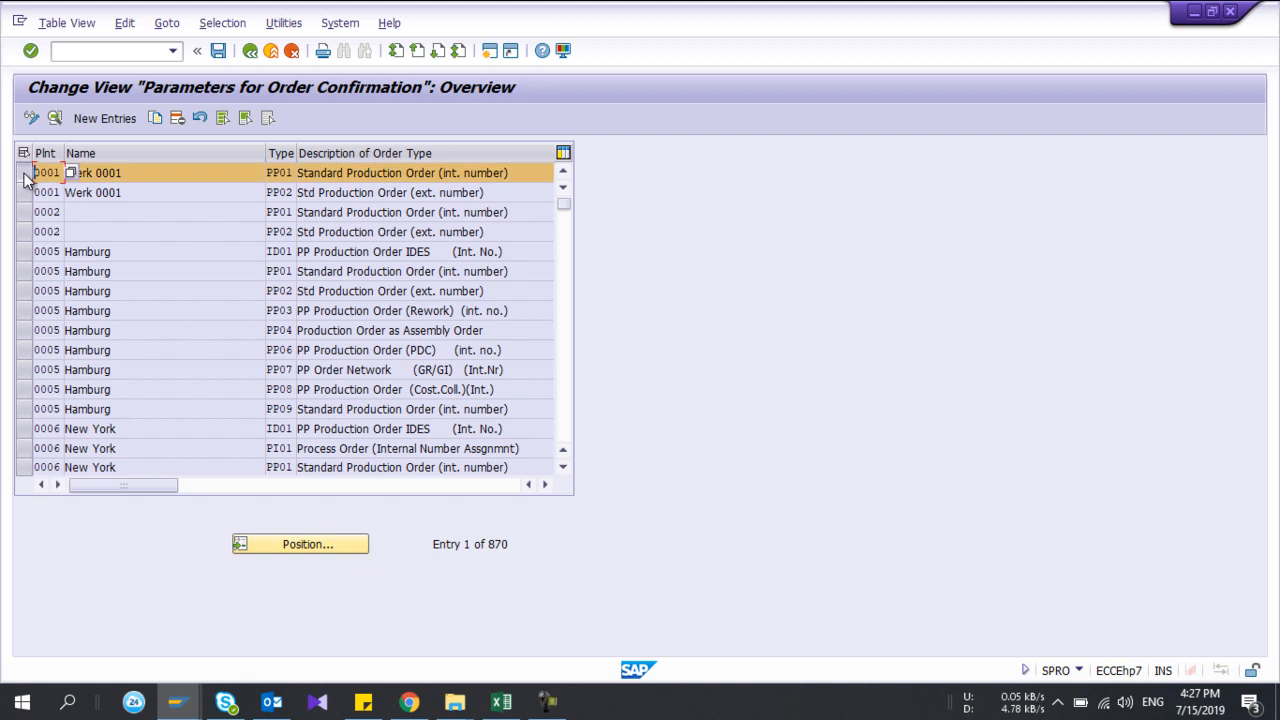
pyautogui.click(156, 117)
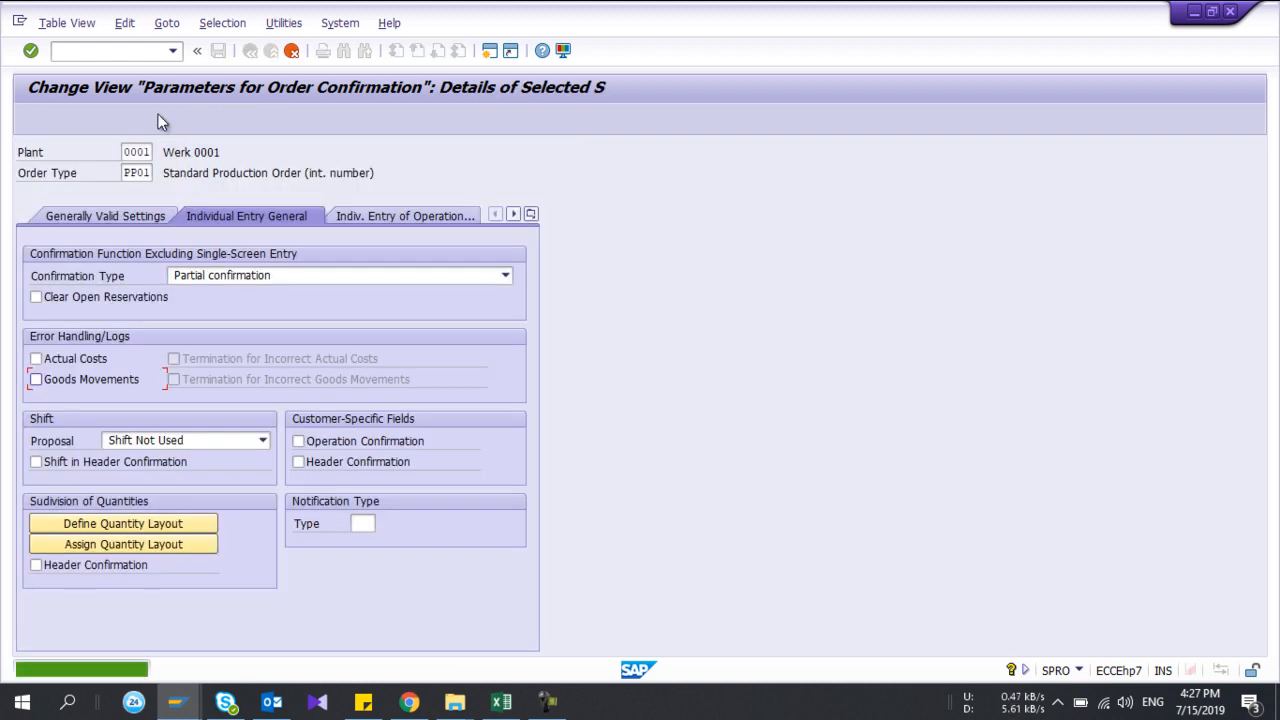
pyautogui.doubleClick(143, 152)
pyautogui.press('BackSpace')
pyautogui.write('PT01')
pyautogui.press('Tab')
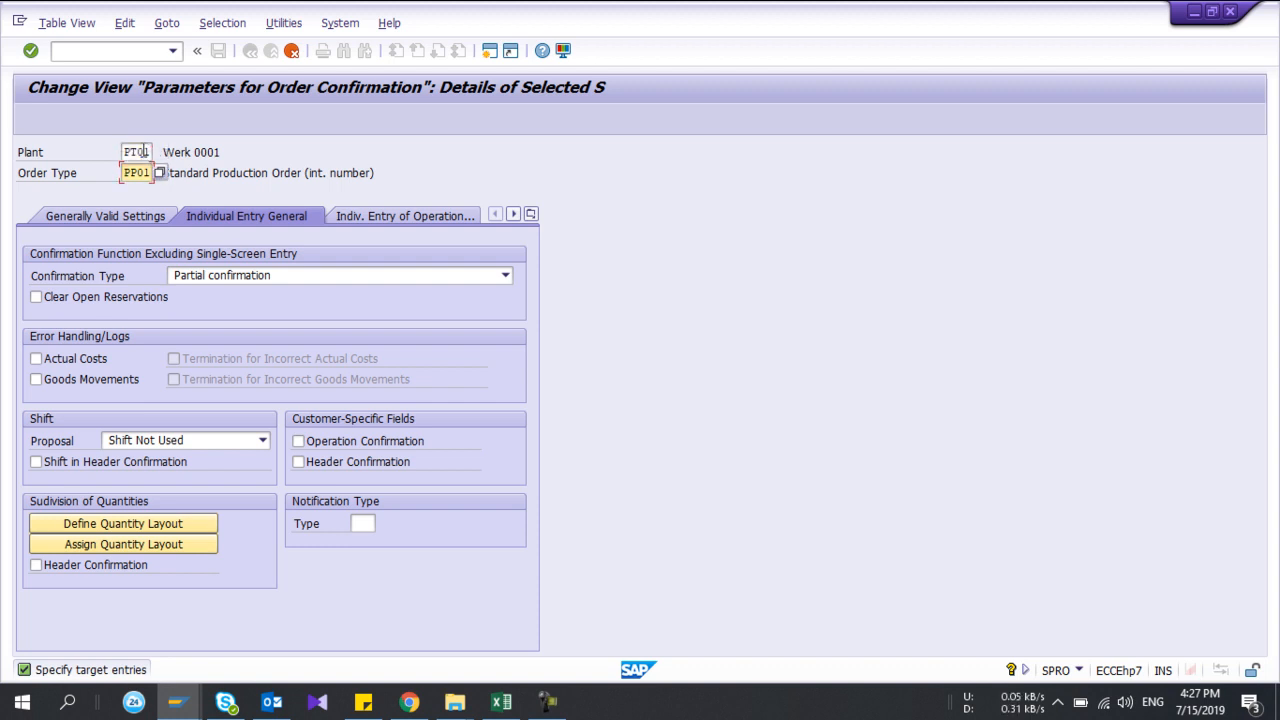
# - Review the copied entry's generally valid settings, examining the available operation sequence and underdelivery check options
pyautogui.click(134, 218)
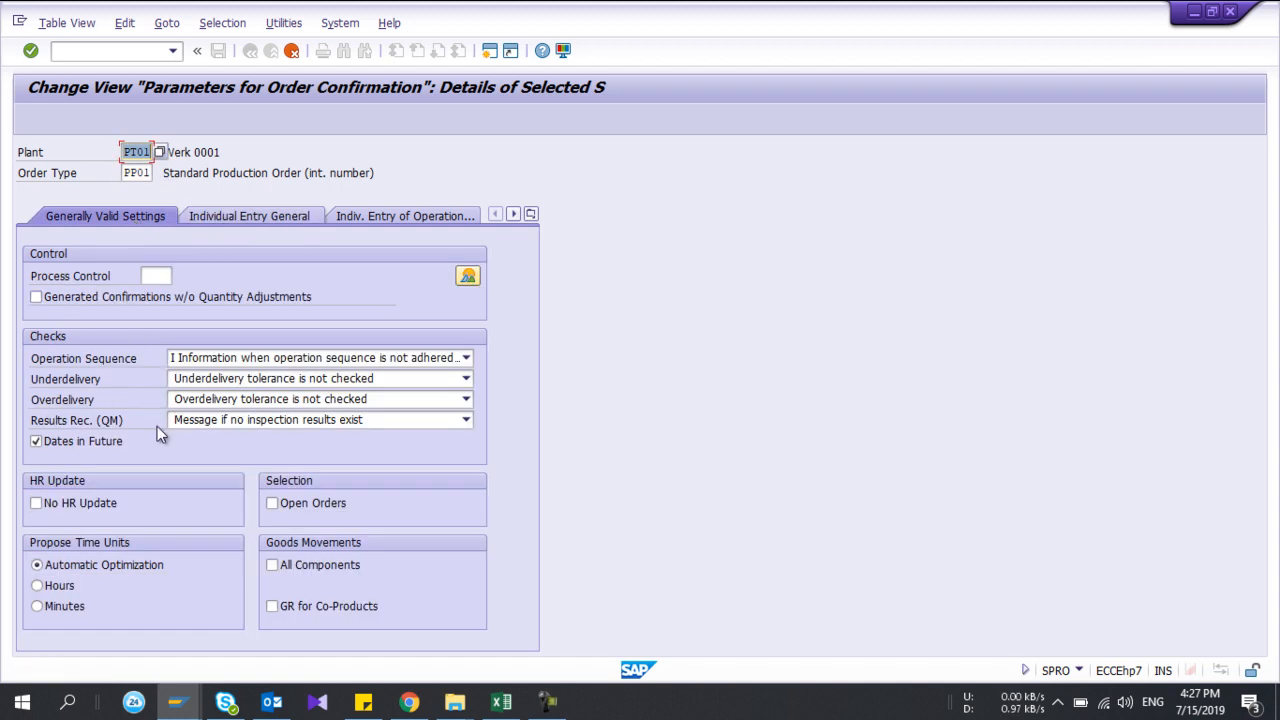
pyautogui.click(203, 358)
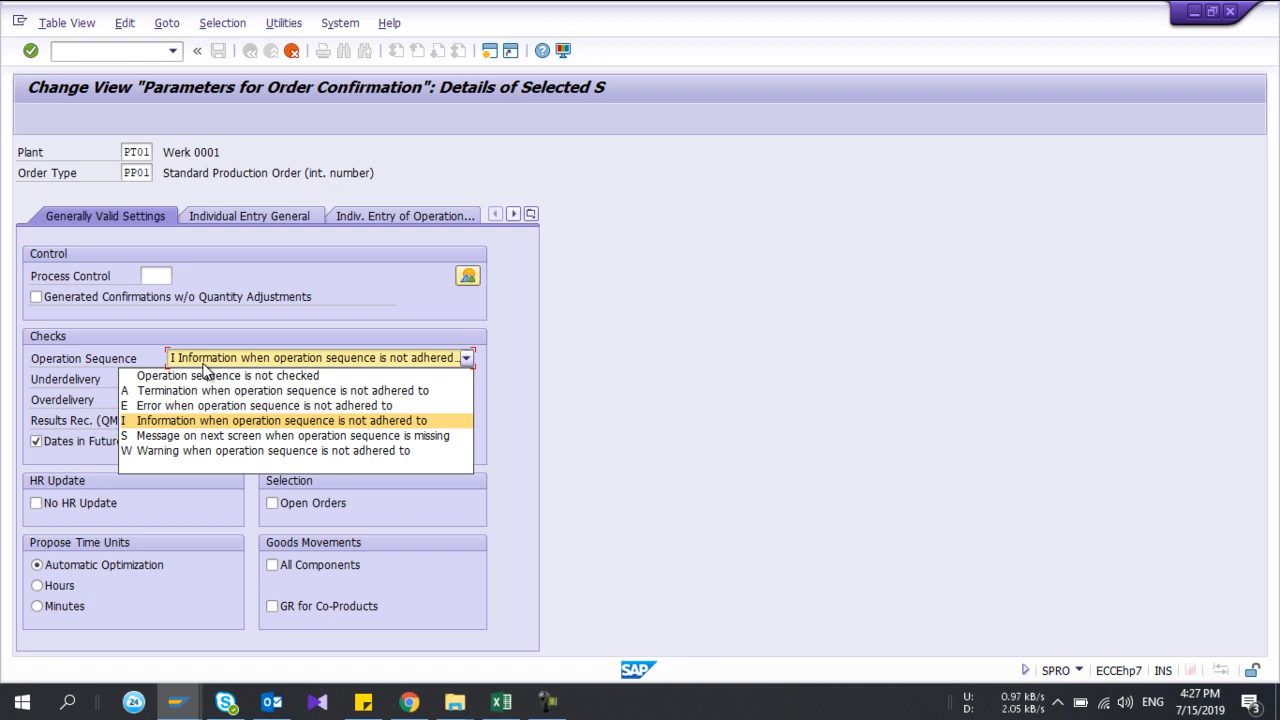
pyautogui.click(203, 364)
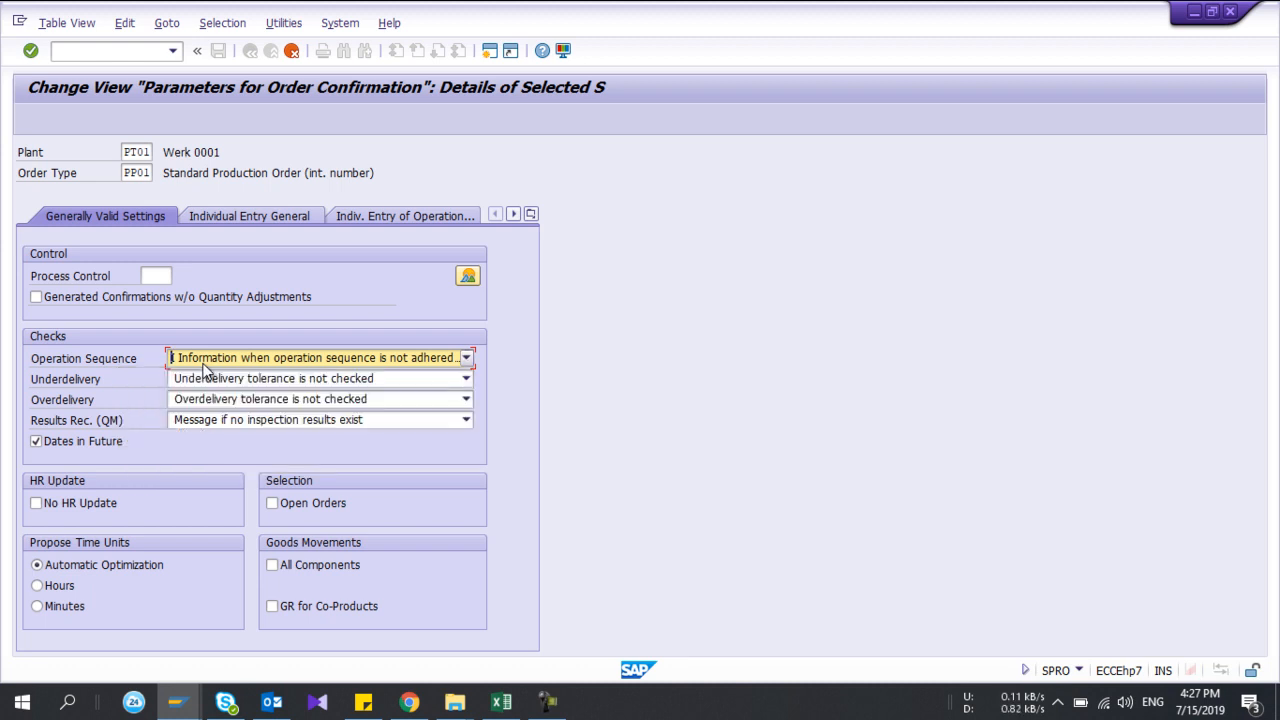
pyautogui.click(203, 366)
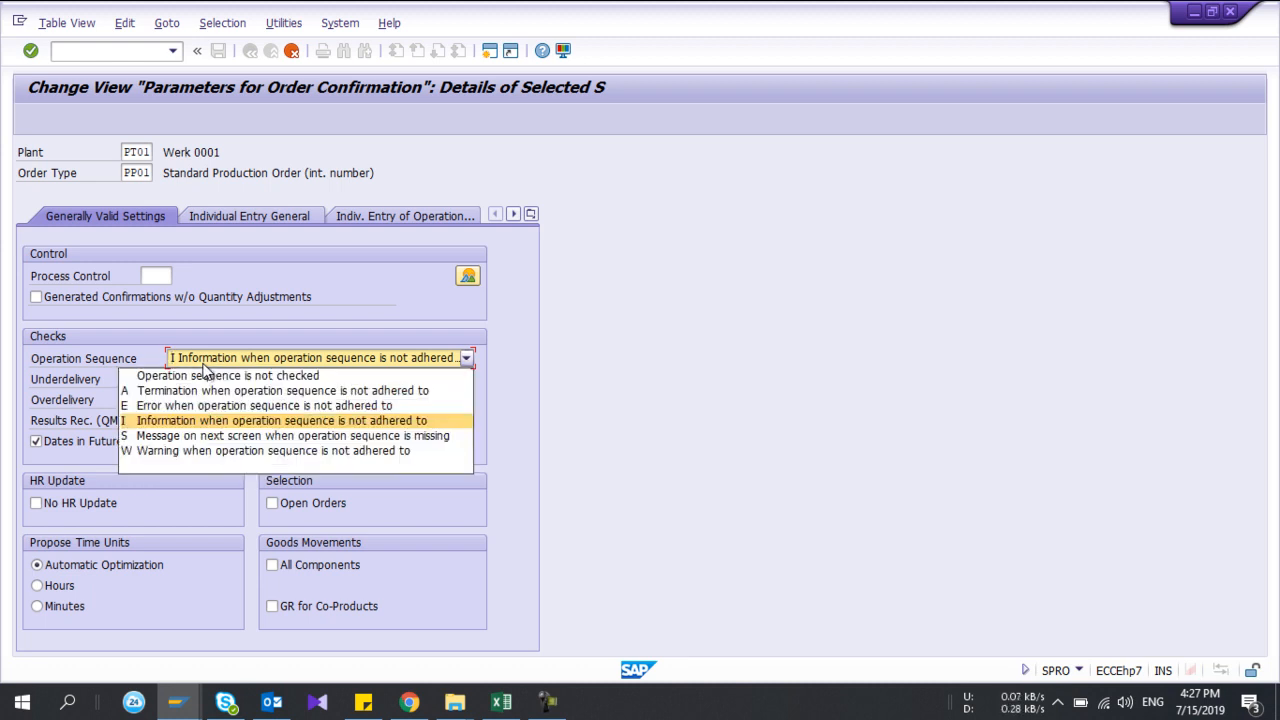
pyautogui.click(203, 366)
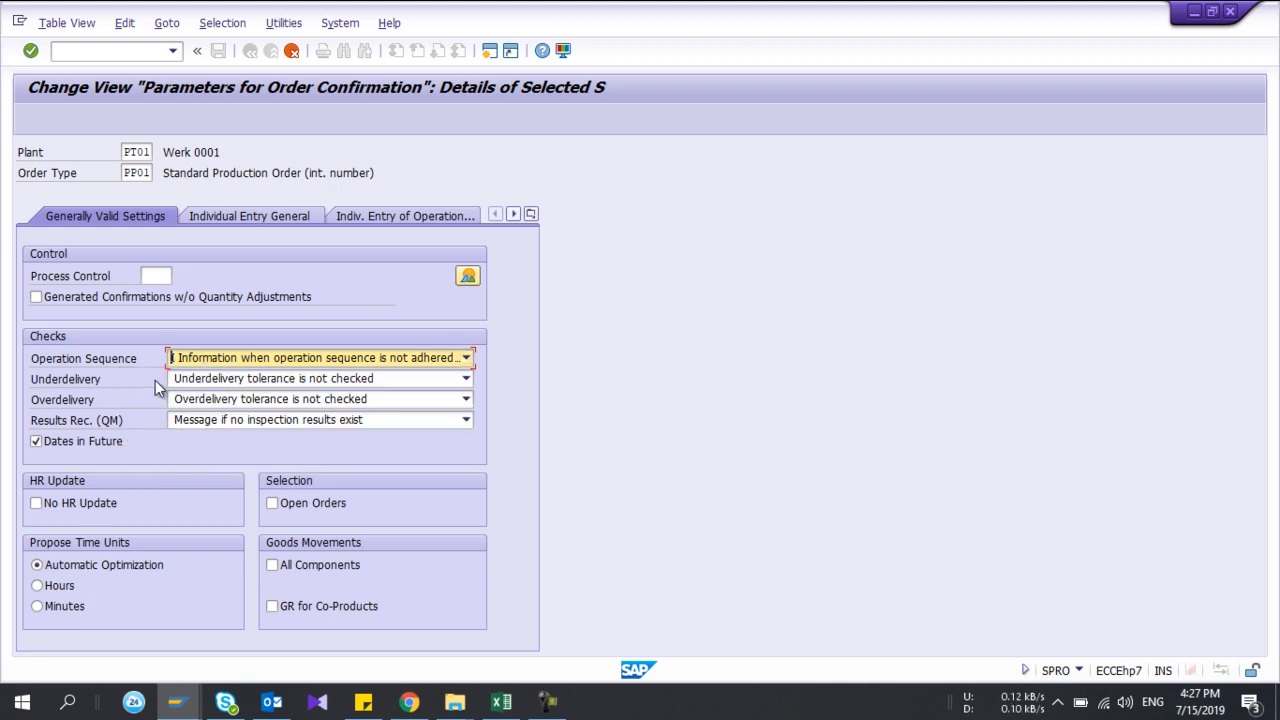
pyautogui.click(224, 384)
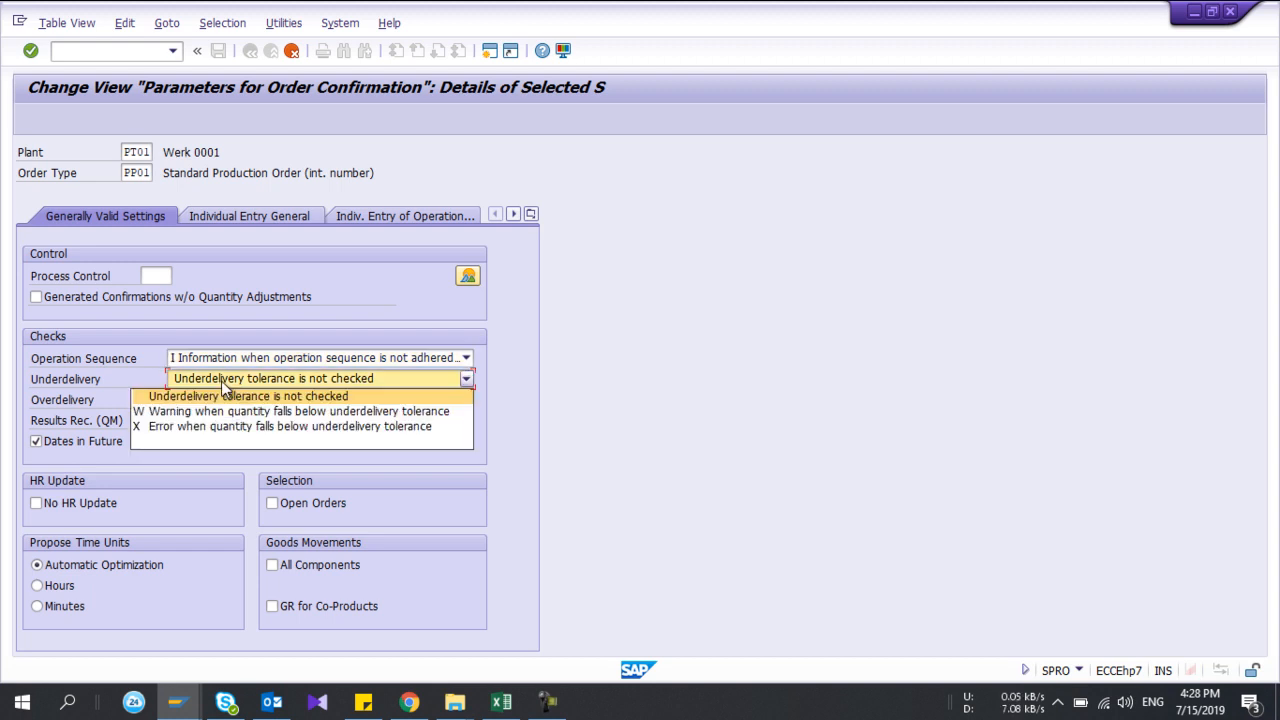
pyautogui.click(221, 380)
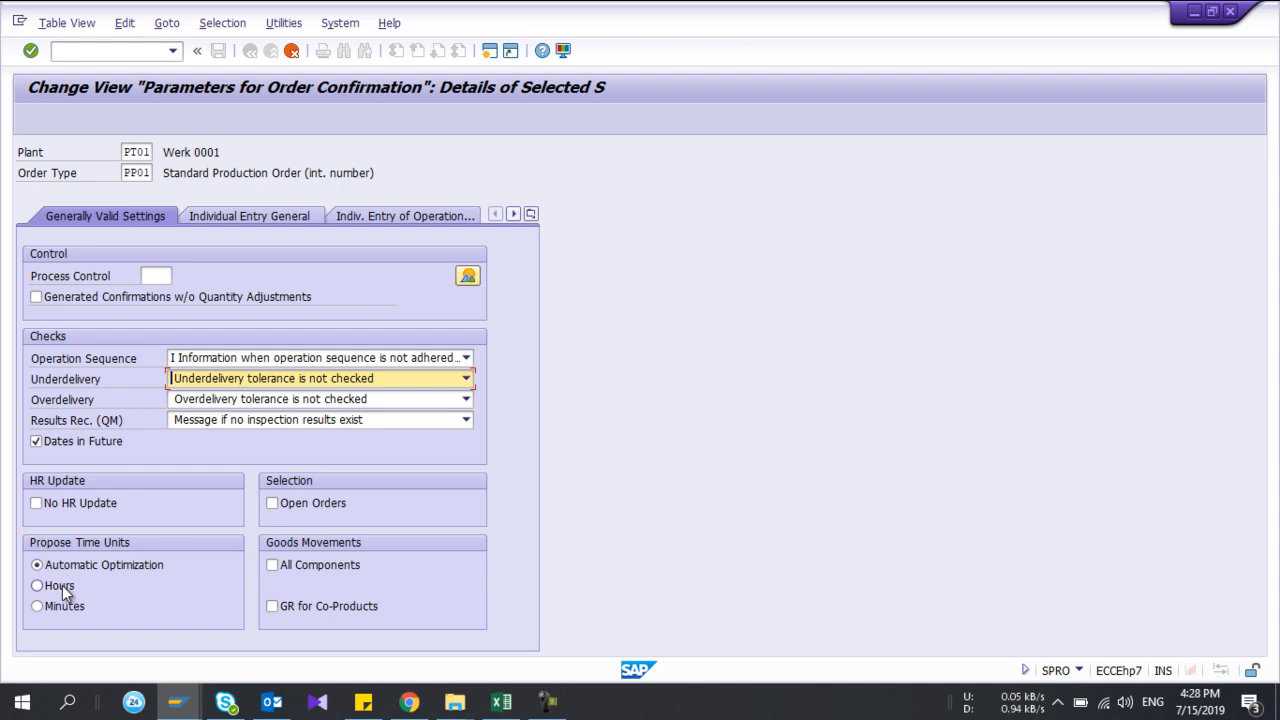
# - View the general individual entry settings and open transaction CO11N in a separate session to compare the confirmation type
pyautogui.click(241, 216)
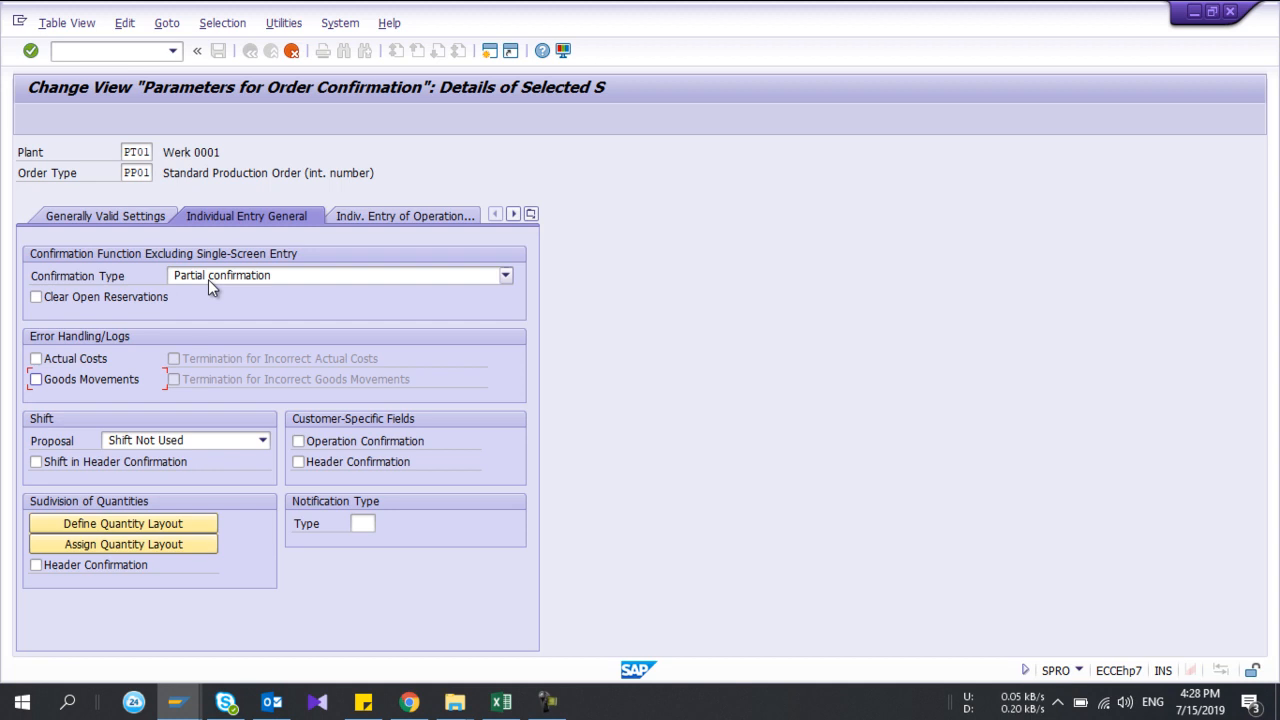
pyautogui.click(493, 54)
pyautogui.click(127, 49)
pyautogui.write('/oco11n')
pyautogui.press('Return')
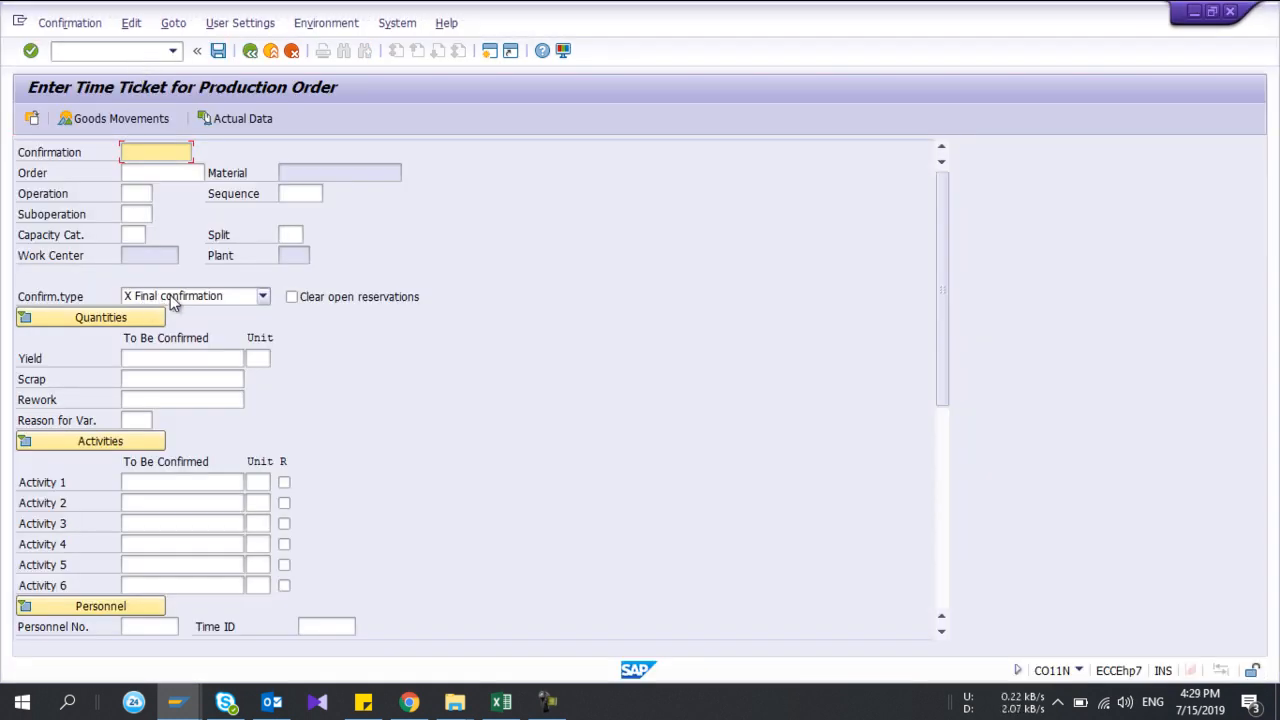
# - Return to plant PT01's order confirmation parameters and set the confirmation type for individual entry to Final confirmation
pyautogui.hotkey('alt', 'Tab')
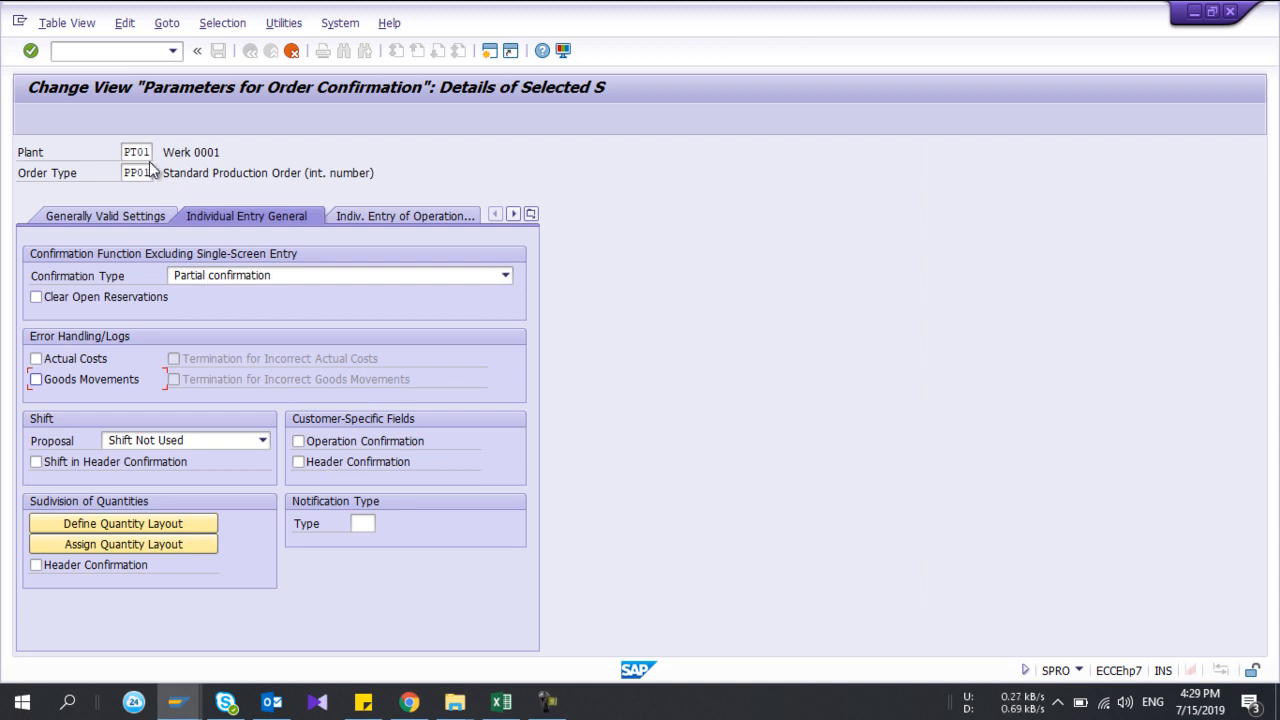
pyautogui.click(213, 278)
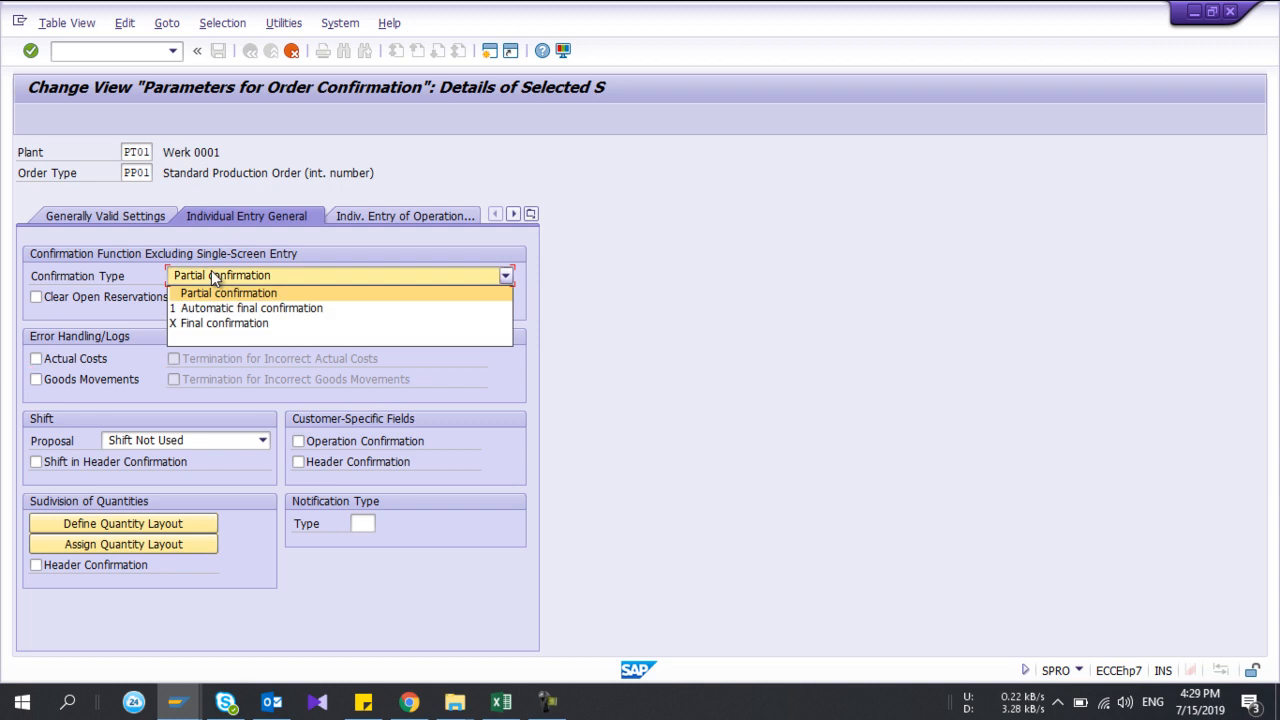
pyautogui.click(218, 324)
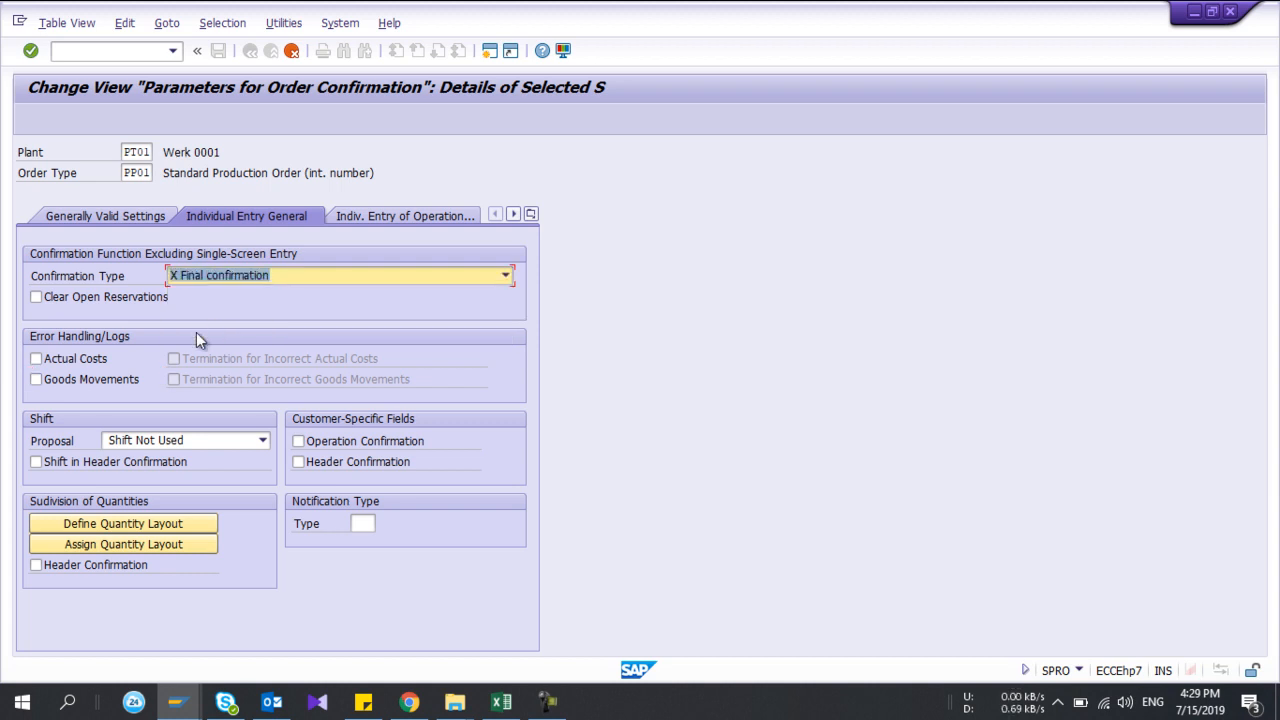
# - Enable error handling logs for actual costs and goods movements, with termination when either is incorrect
pyautogui.click(76, 362)
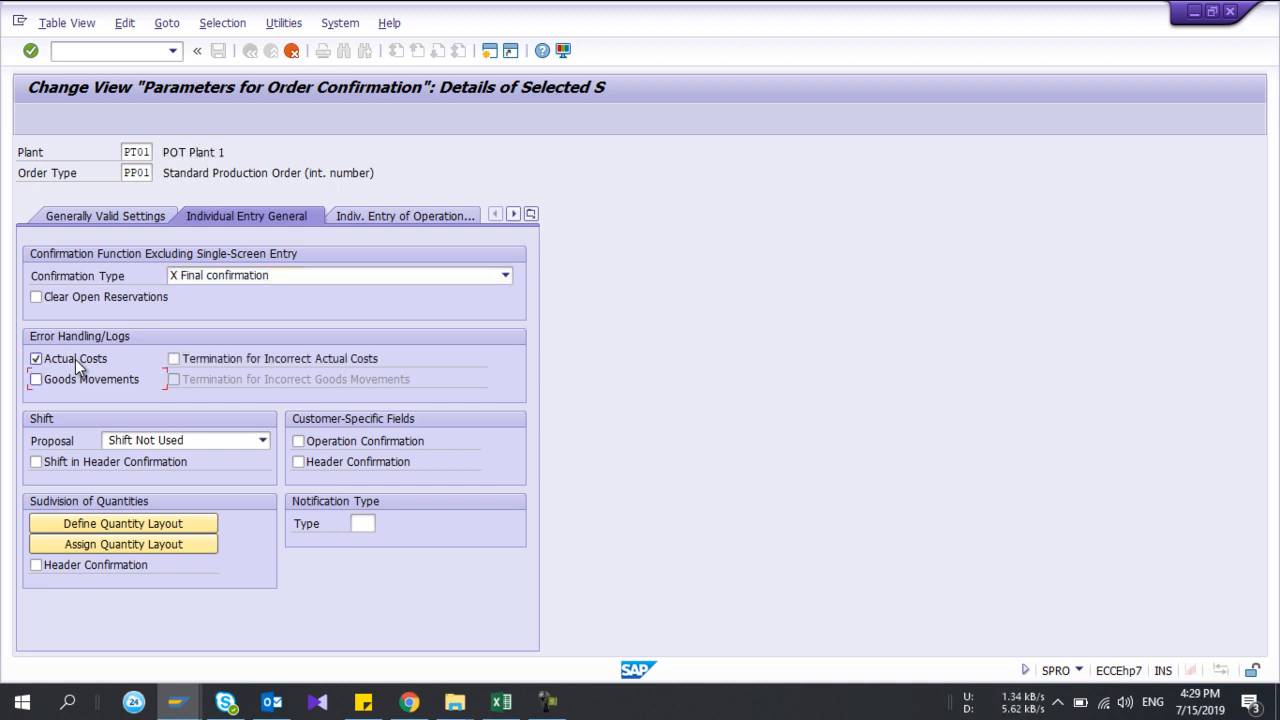
pyautogui.click(77, 381)
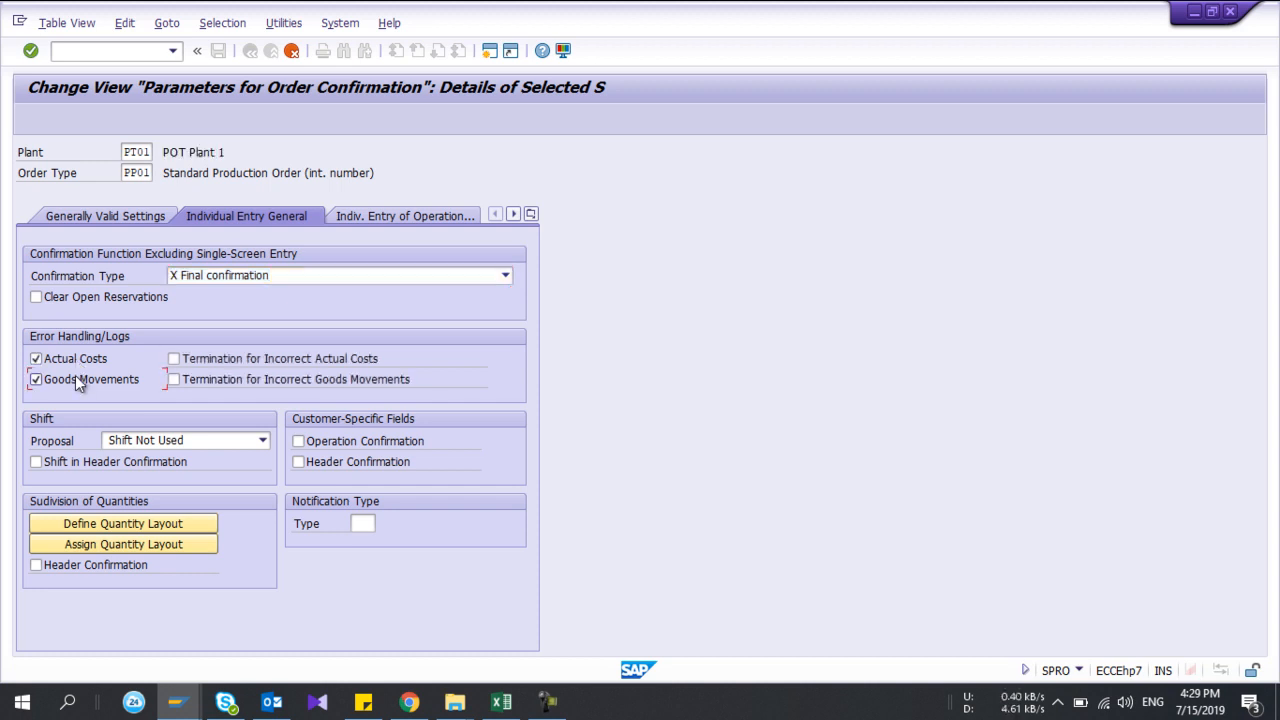
pyautogui.click(175, 359)
pyautogui.click(176, 382)
pyautogui.click(360, 528)
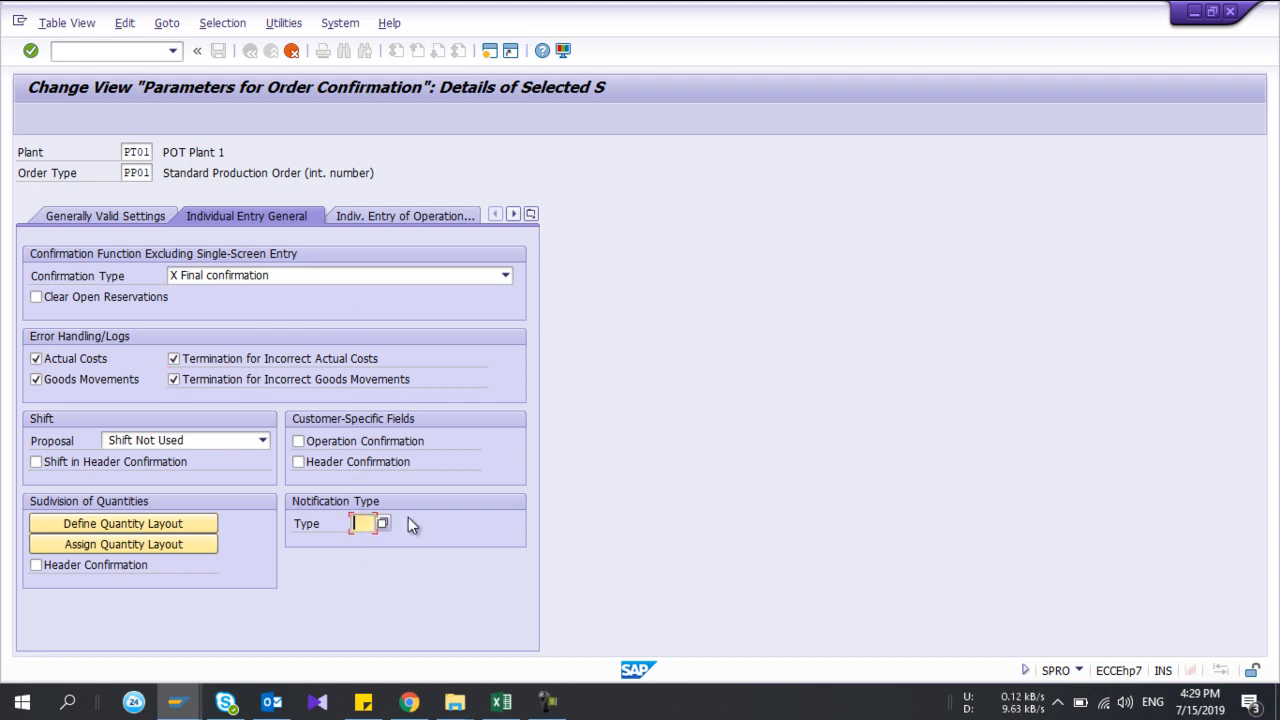
# - Review the individual operation entry settings, accept the copied entry and save it to the proposed customizing request
pyautogui.click(387, 218)
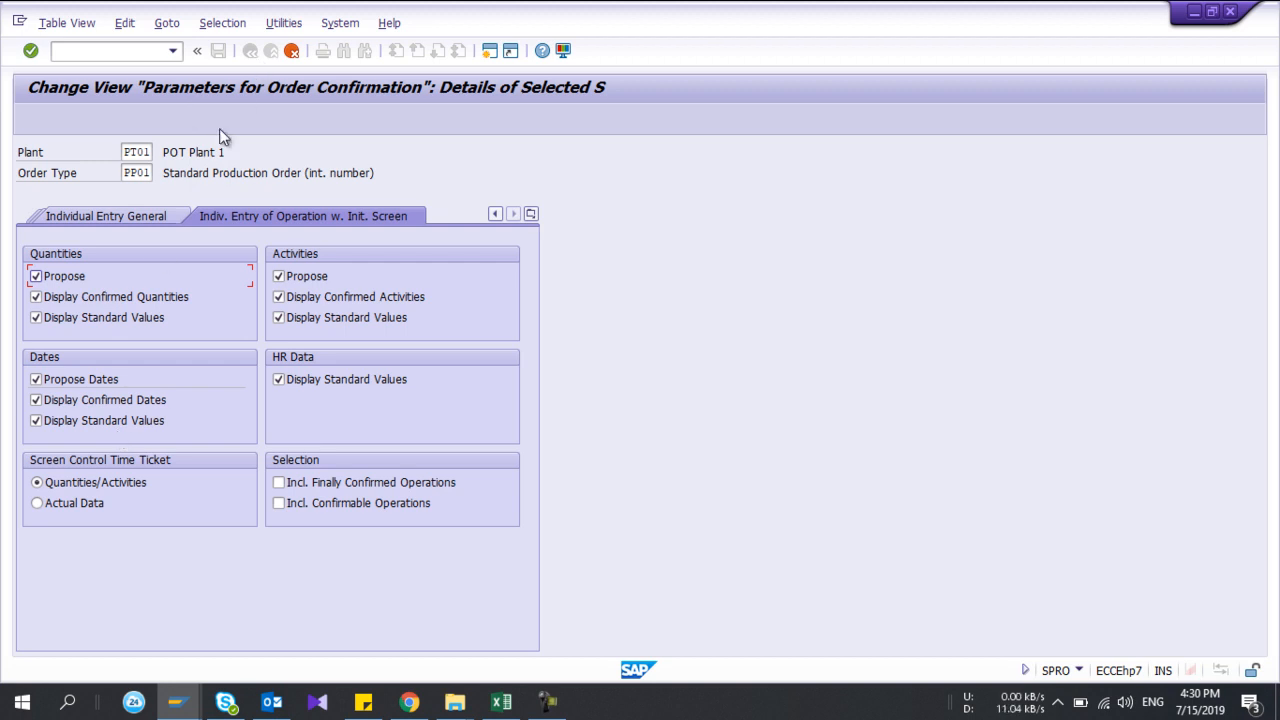
pyautogui.press('Return')
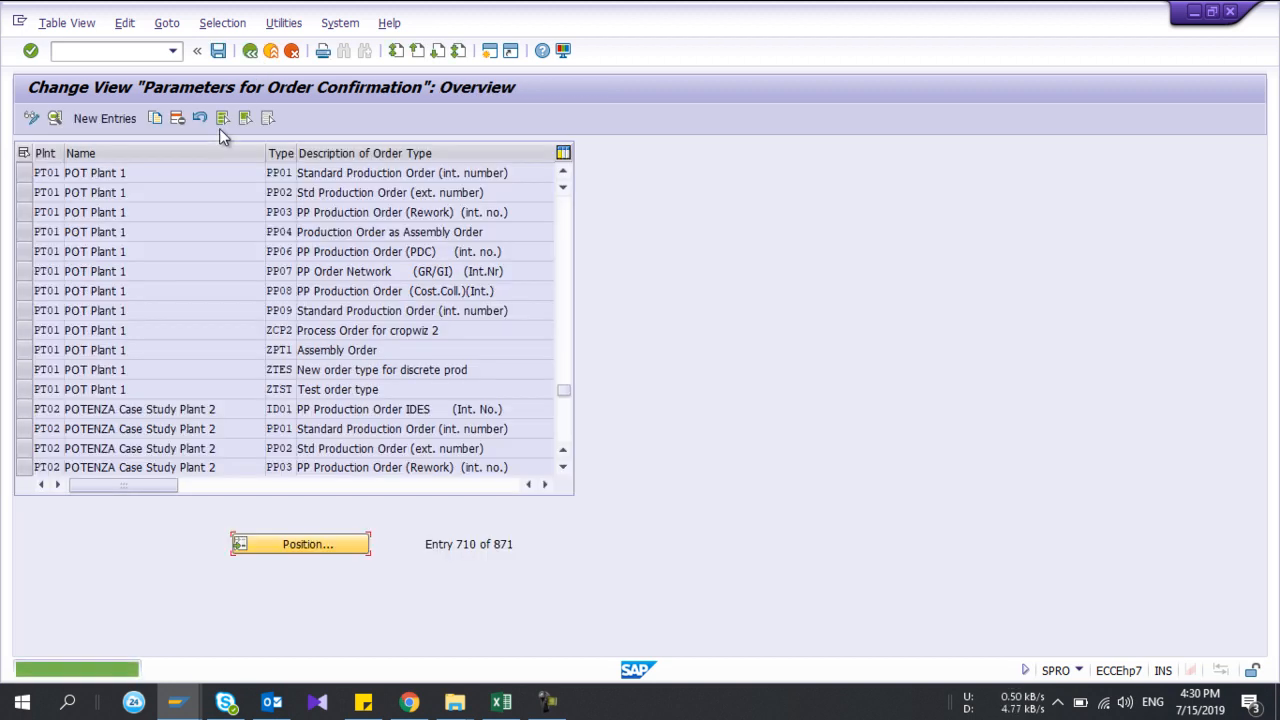
pyautogui.click(220, 51)
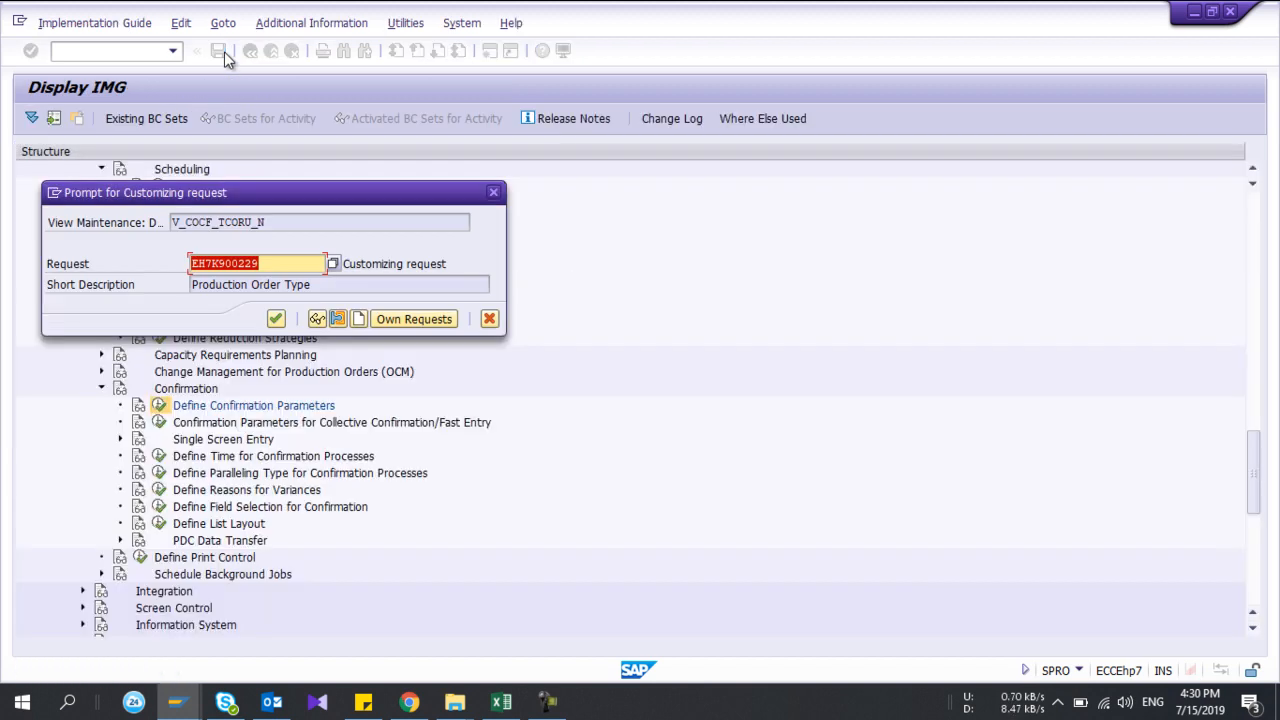
pyautogui.click(276, 318)
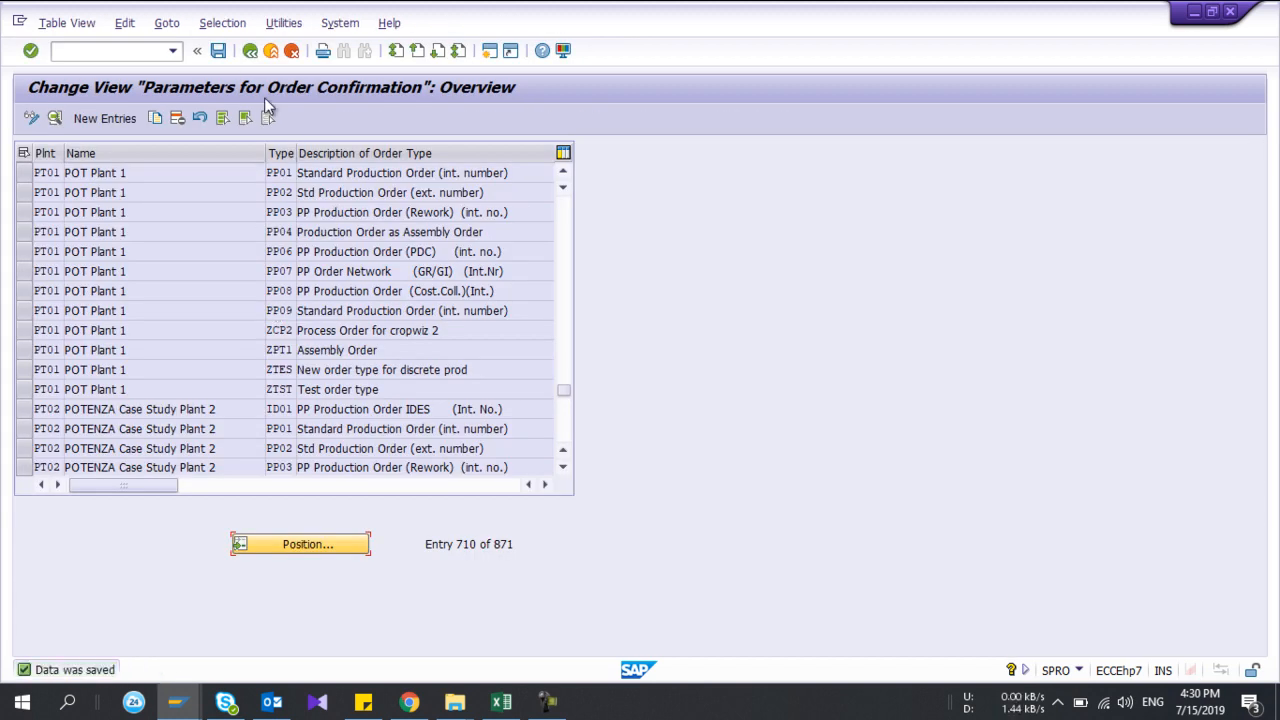
pyautogui.click(251, 55)
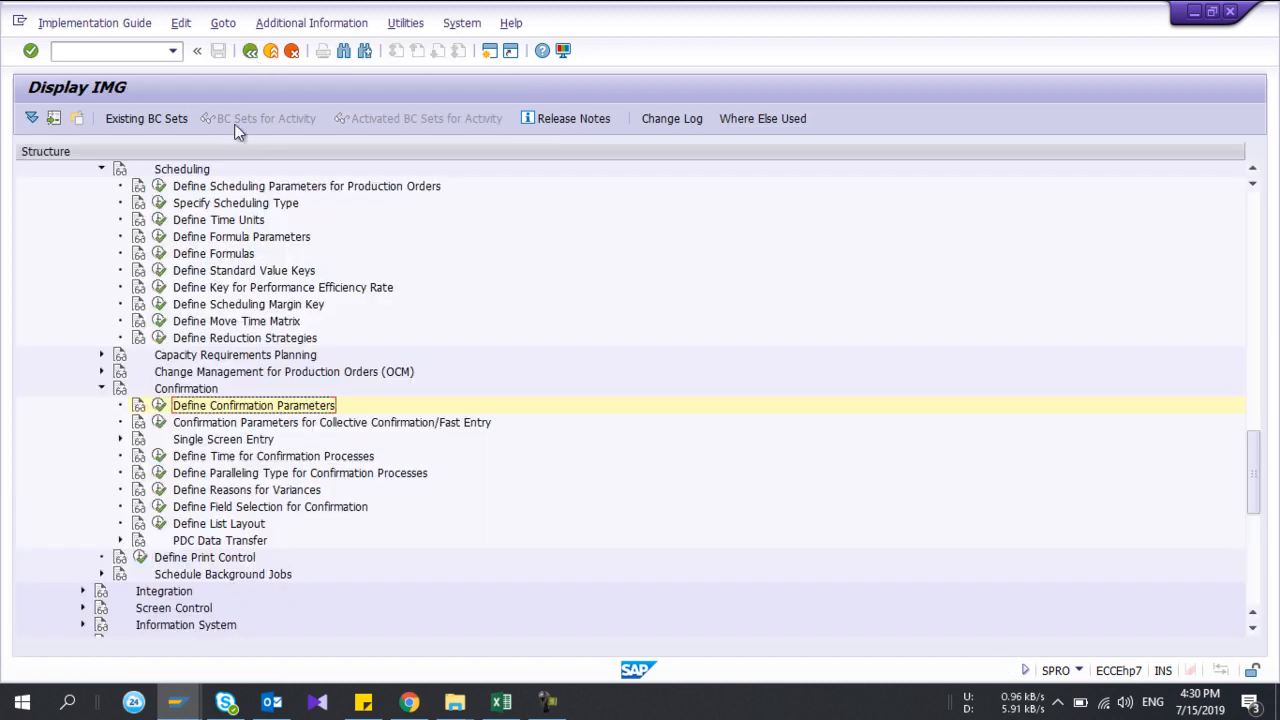
pyautogui.scroll(-3, 83, 436)
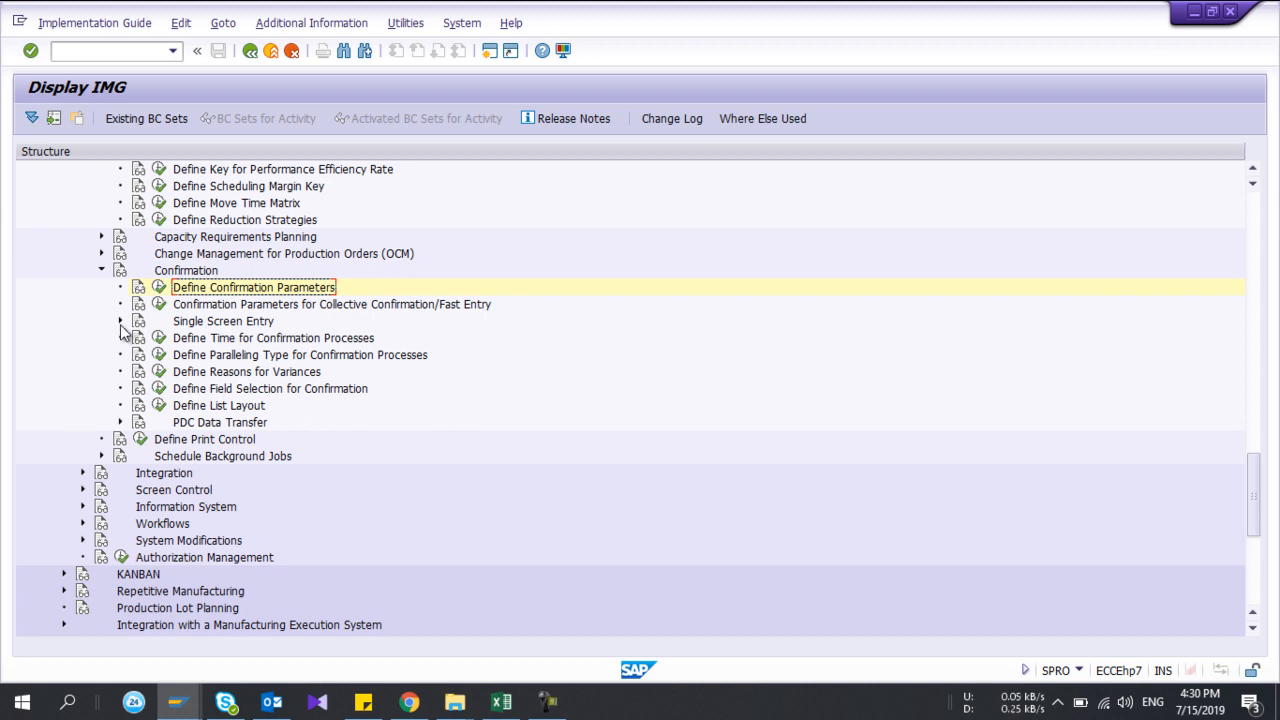
pyautogui.scroll(3, 212, 343)
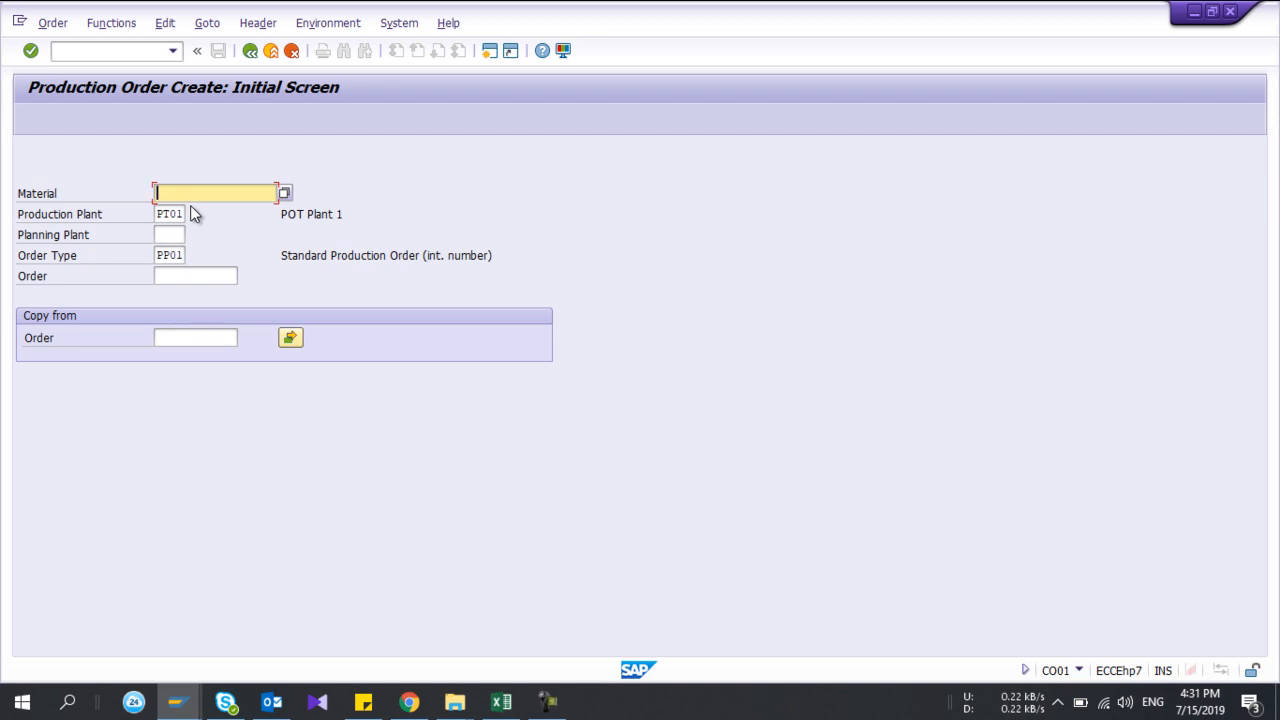
# - Start creating a production order for material ZRO2101 in plant PT01 with order type PP01
pyautogui.write('ZRO2101')
pyautogui.click(166, 213)
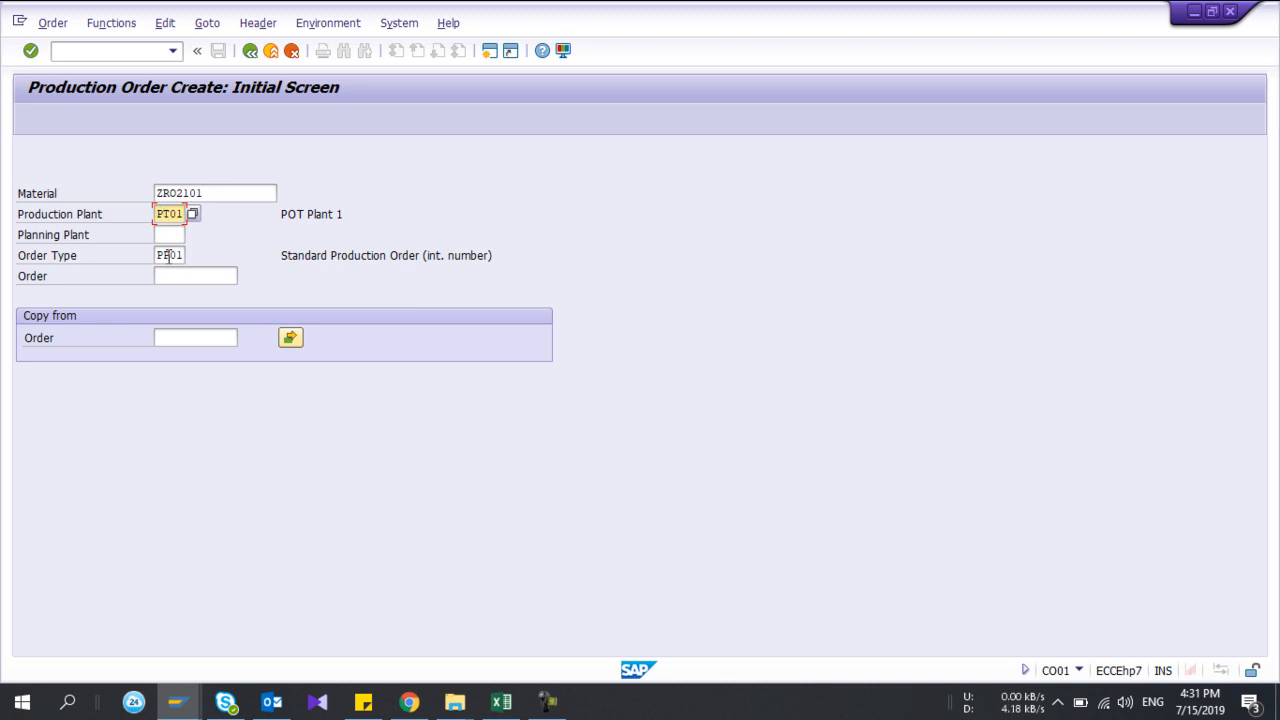
pyautogui.press('Return')
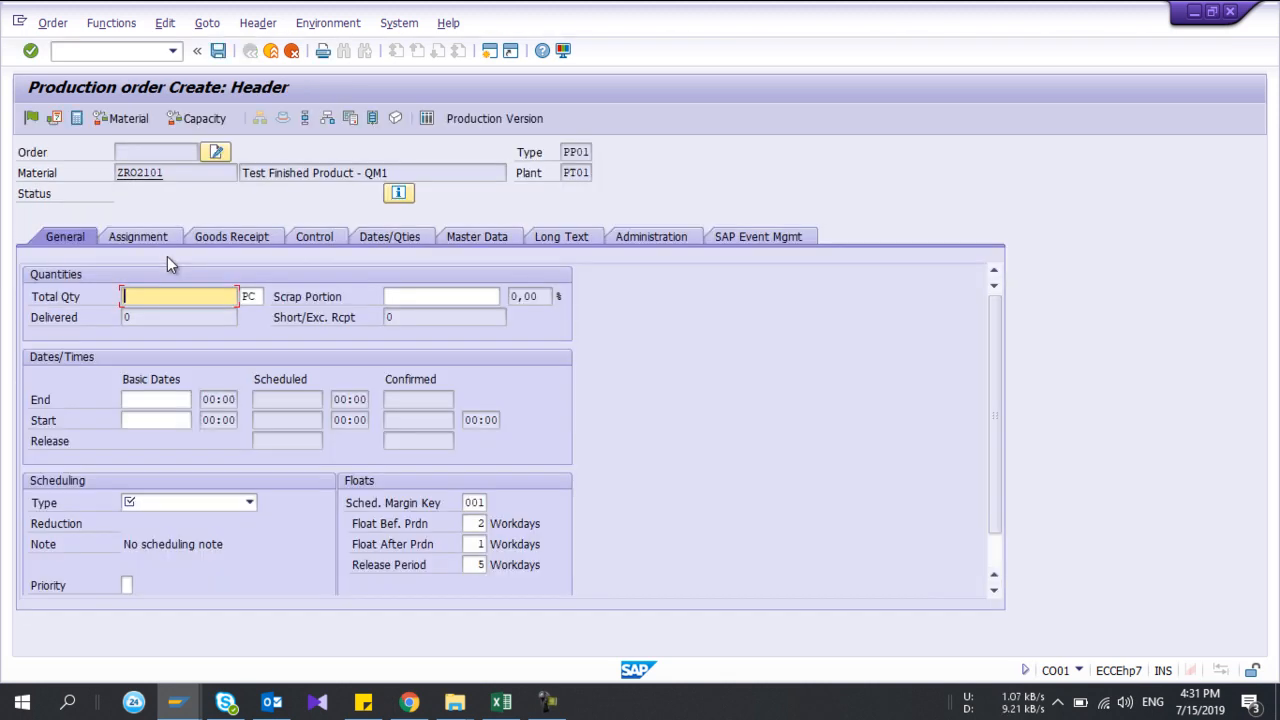
# - Set the order's total quantity to 100, basic start date to 15.07.2019 and scheduling type to 1 Forwards
pyautogui.write('1')
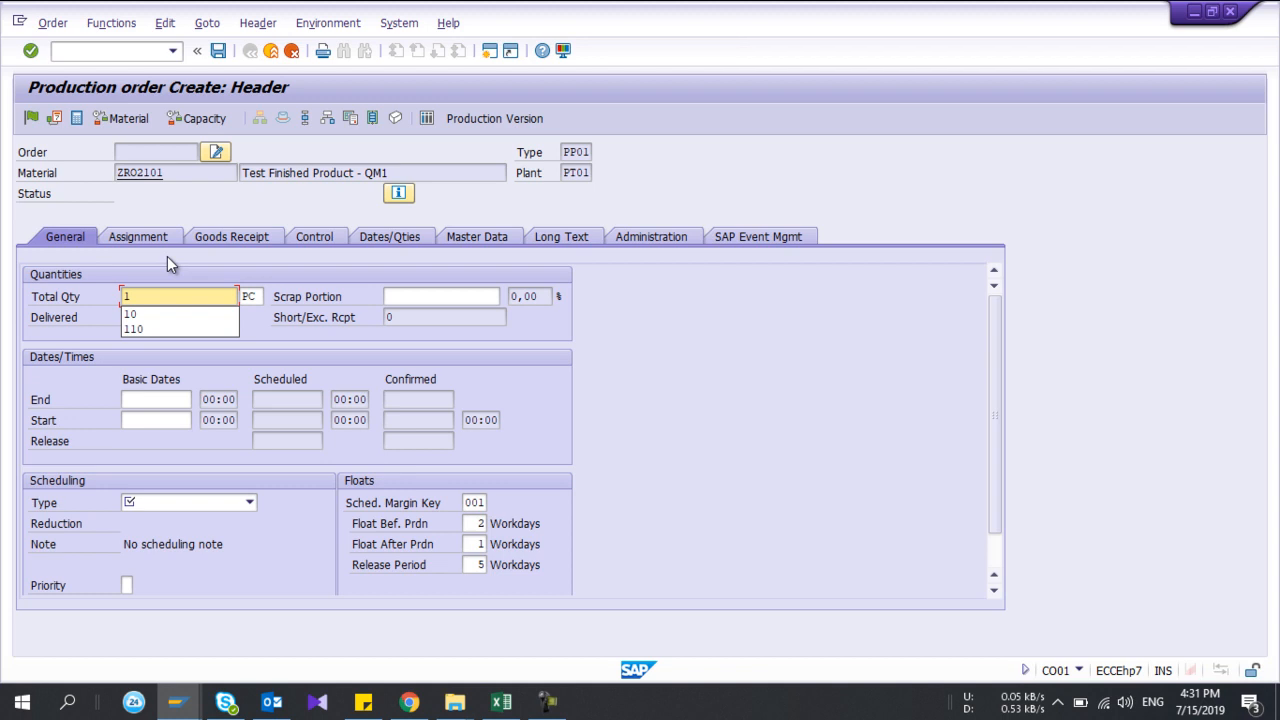
pyautogui.write('00')
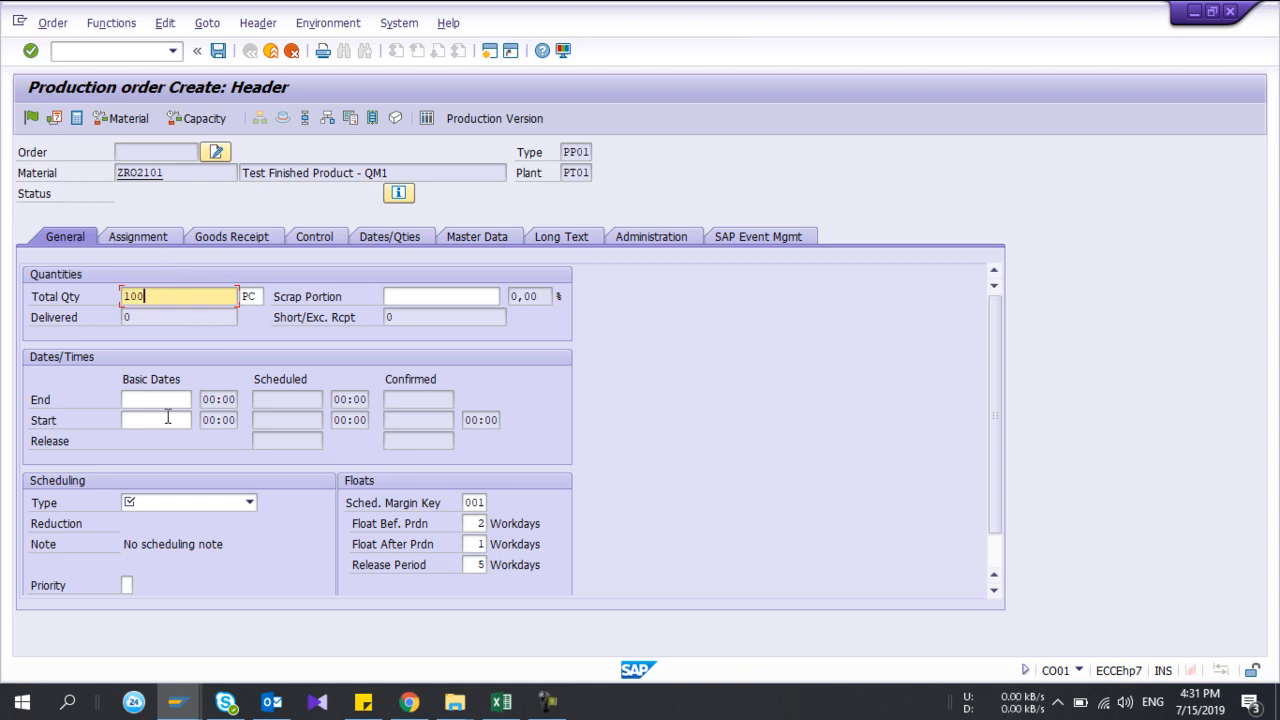
pyautogui.click(168, 418)
pyautogui.click(194, 421)
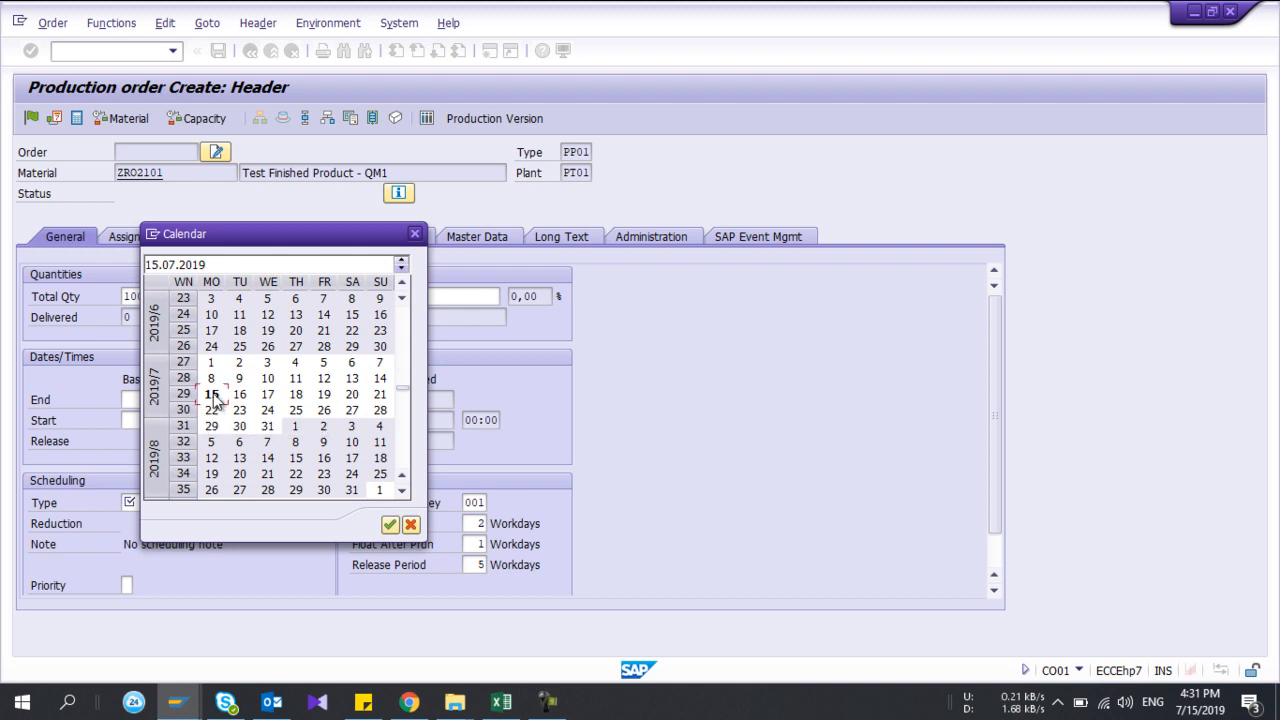
pyautogui.doubleClick(213, 396)
pyautogui.press('Return')
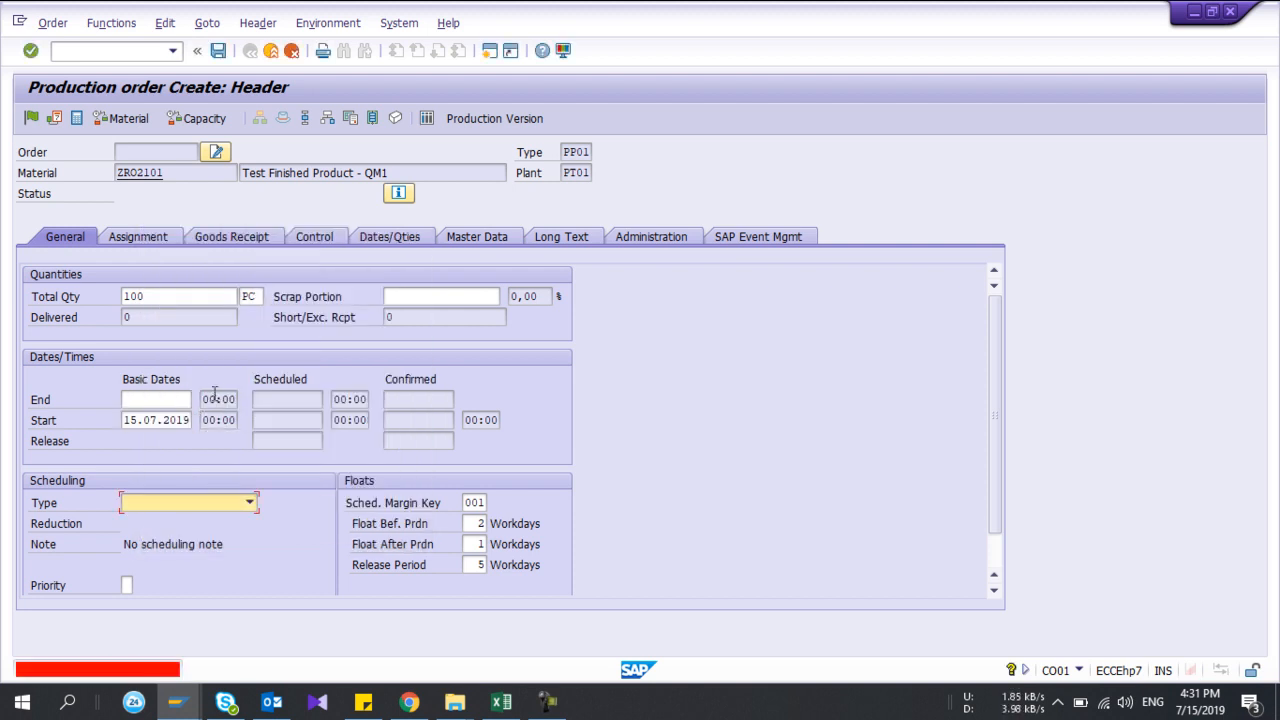
pyautogui.click(214, 505)
pyautogui.click(163, 520)
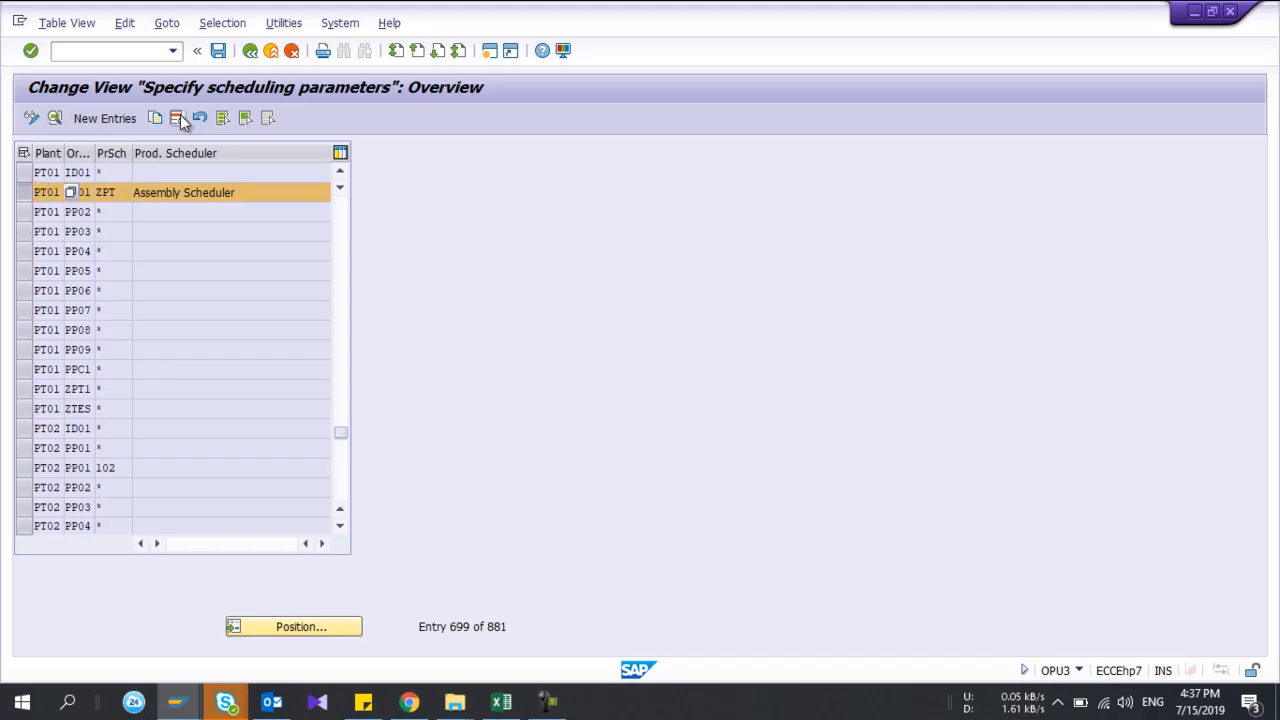
# - Delete plant PT01's scheduling parameters entry for order type PP01 with production scheduler ZPT
pyautogui.click(177, 118)
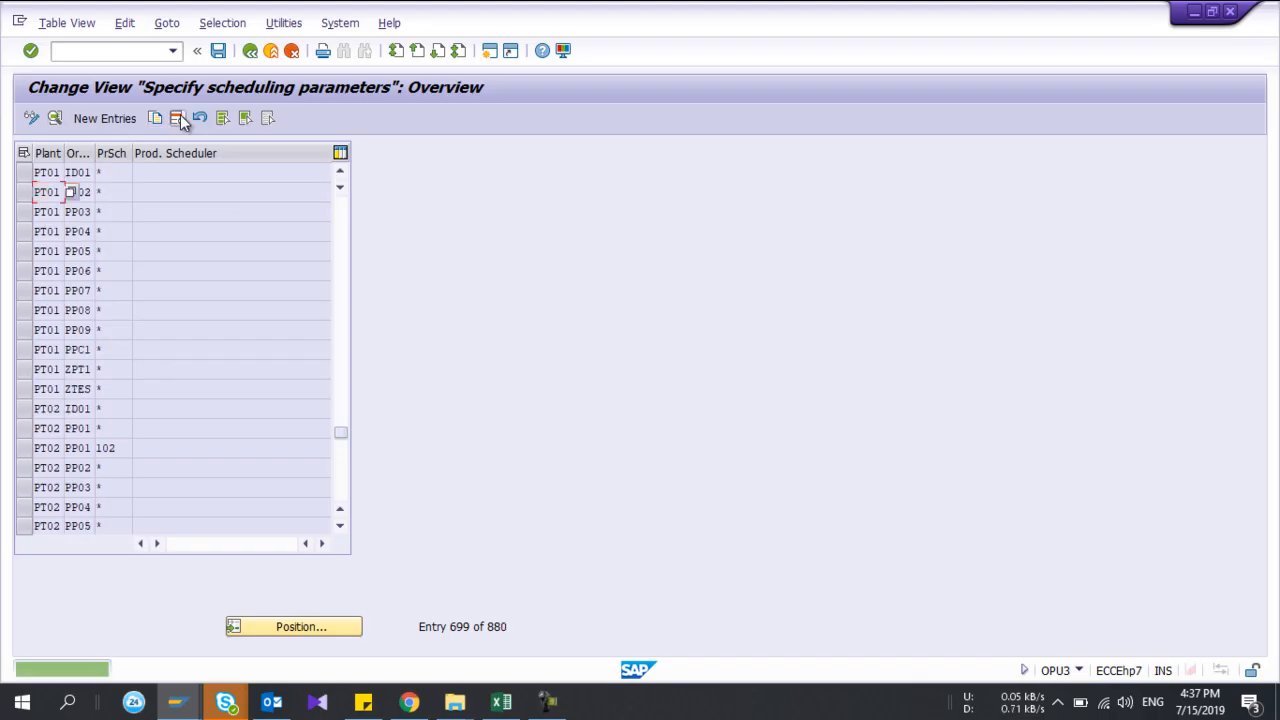
pyautogui.click(104, 118)
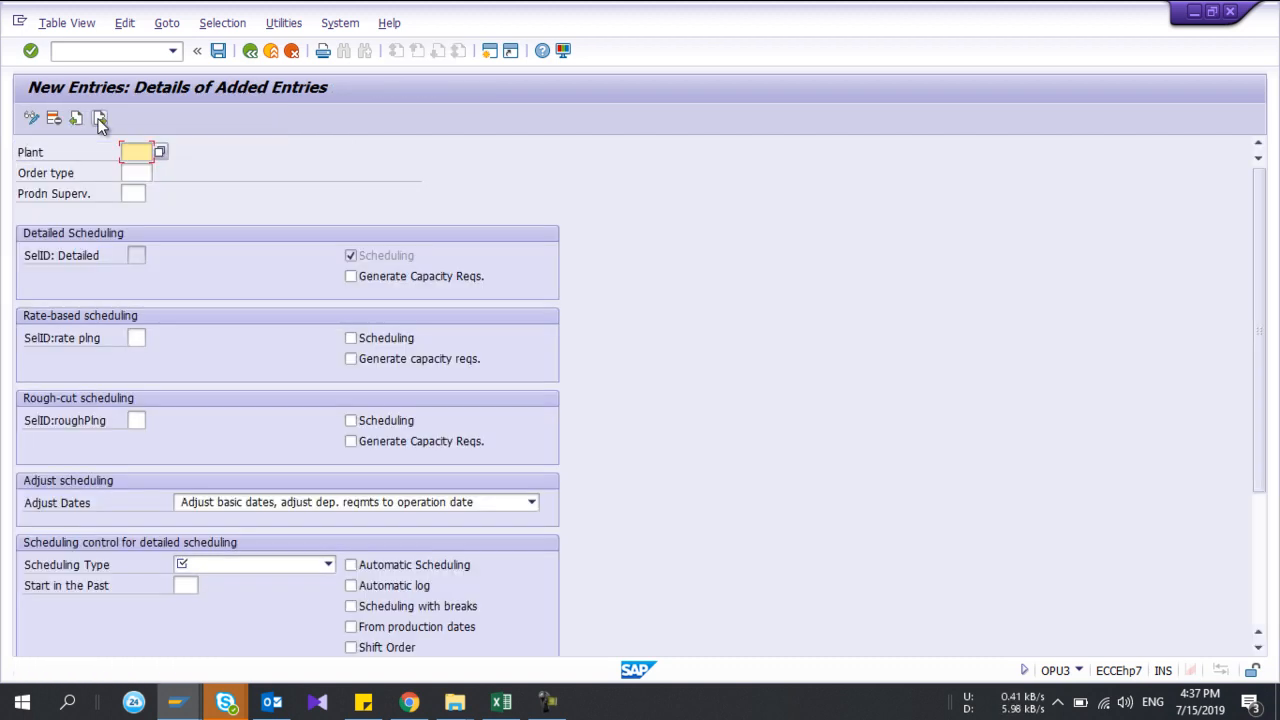
pyautogui.click(290, 56)
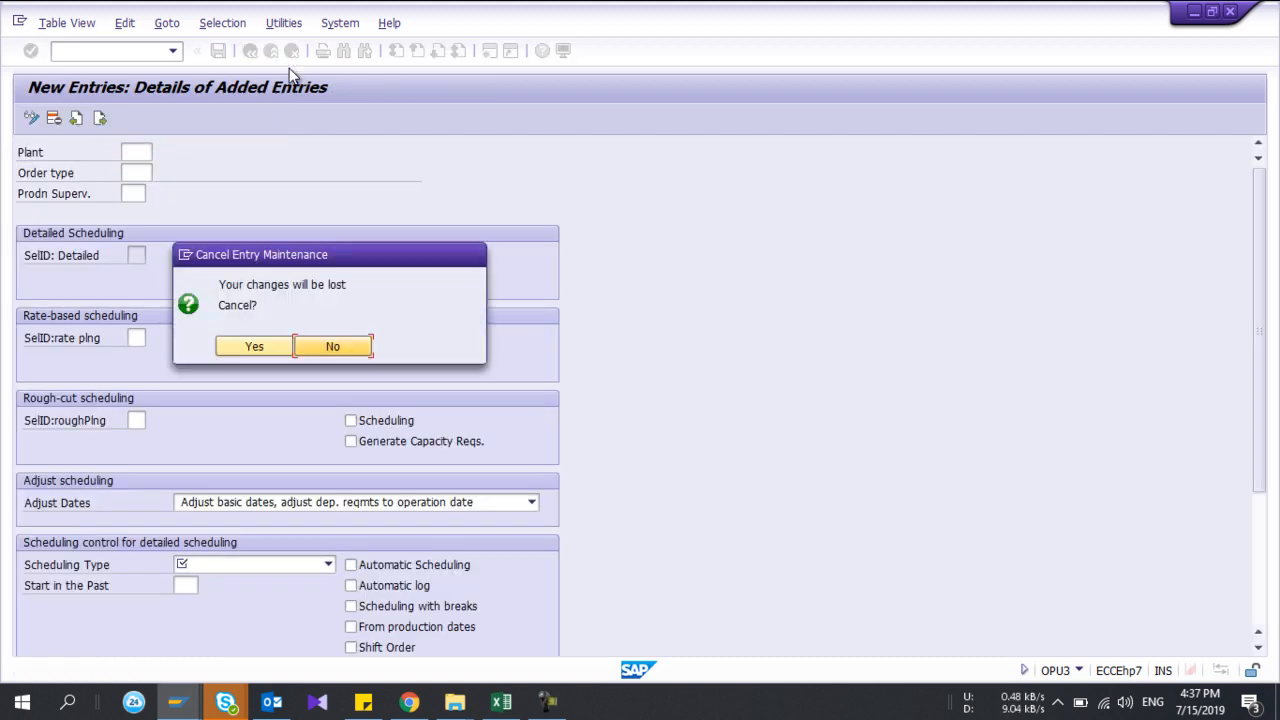
pyautogui.click(249, 357)
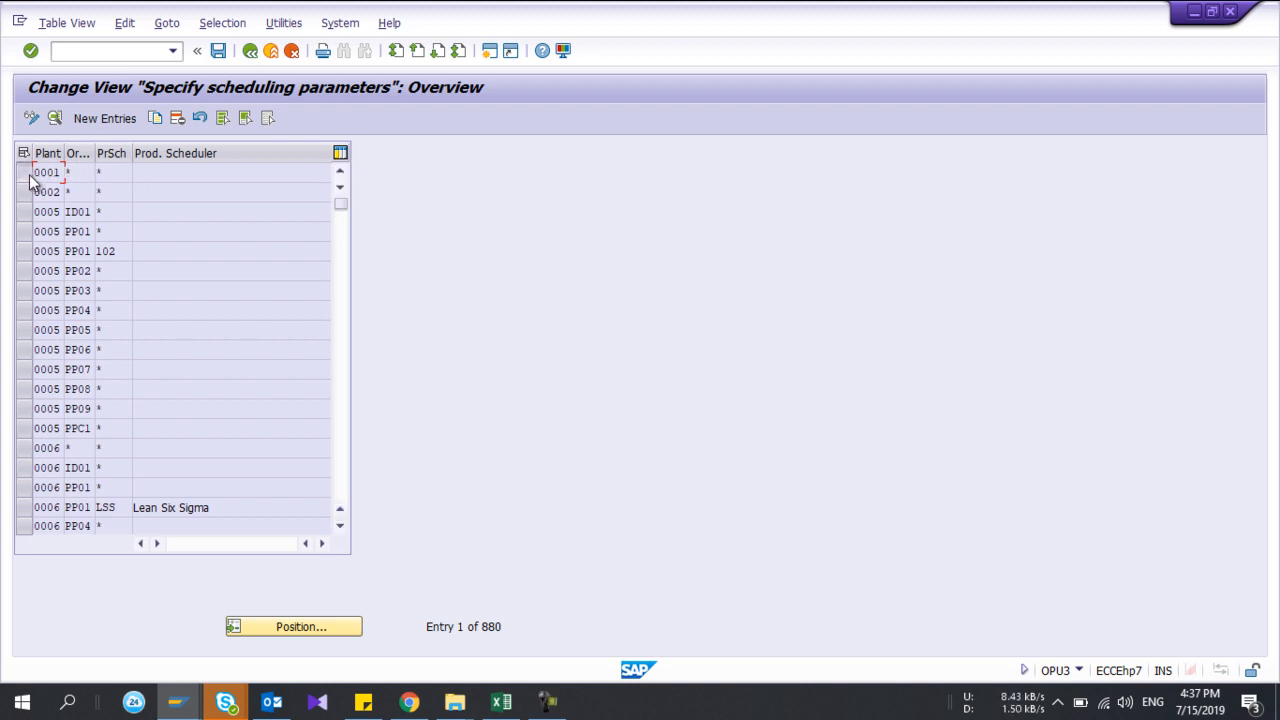
# - Copy plant 0001's scheduling parameters entry, setting the target plant to PT01 and the order type to PP01
pyautogui.click(29, 177)
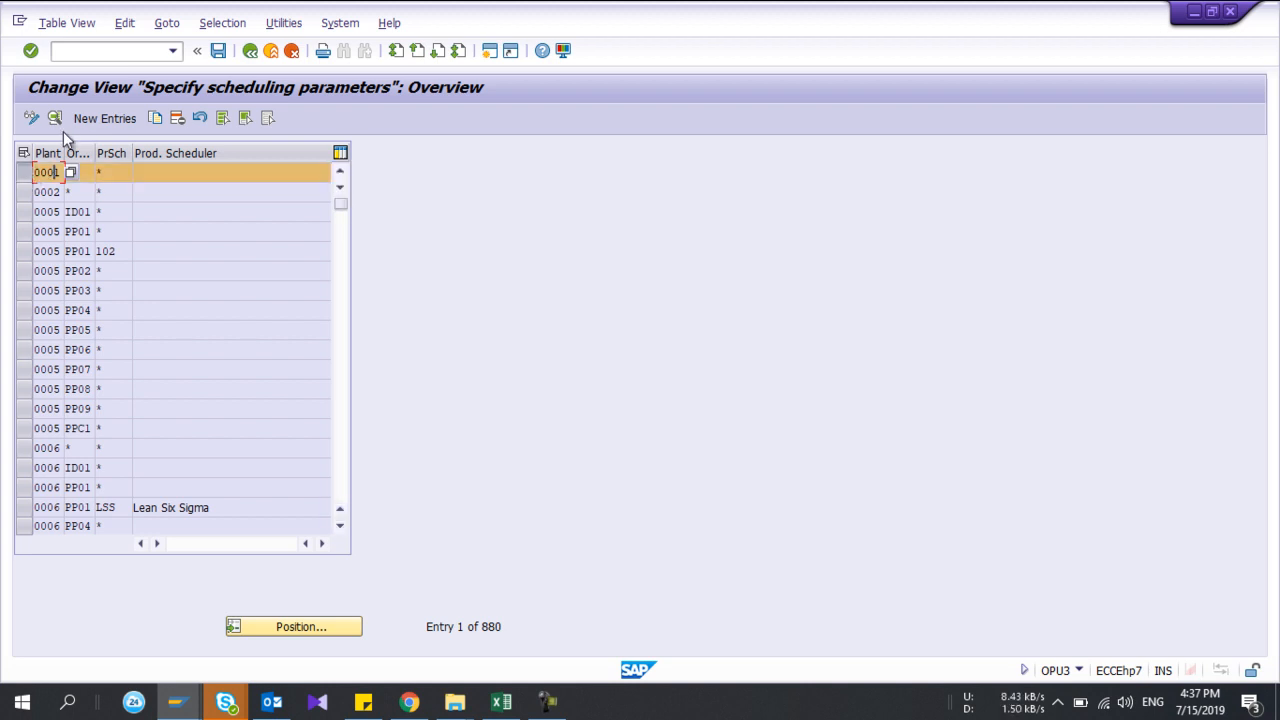
pyautogui.click(154, 120)
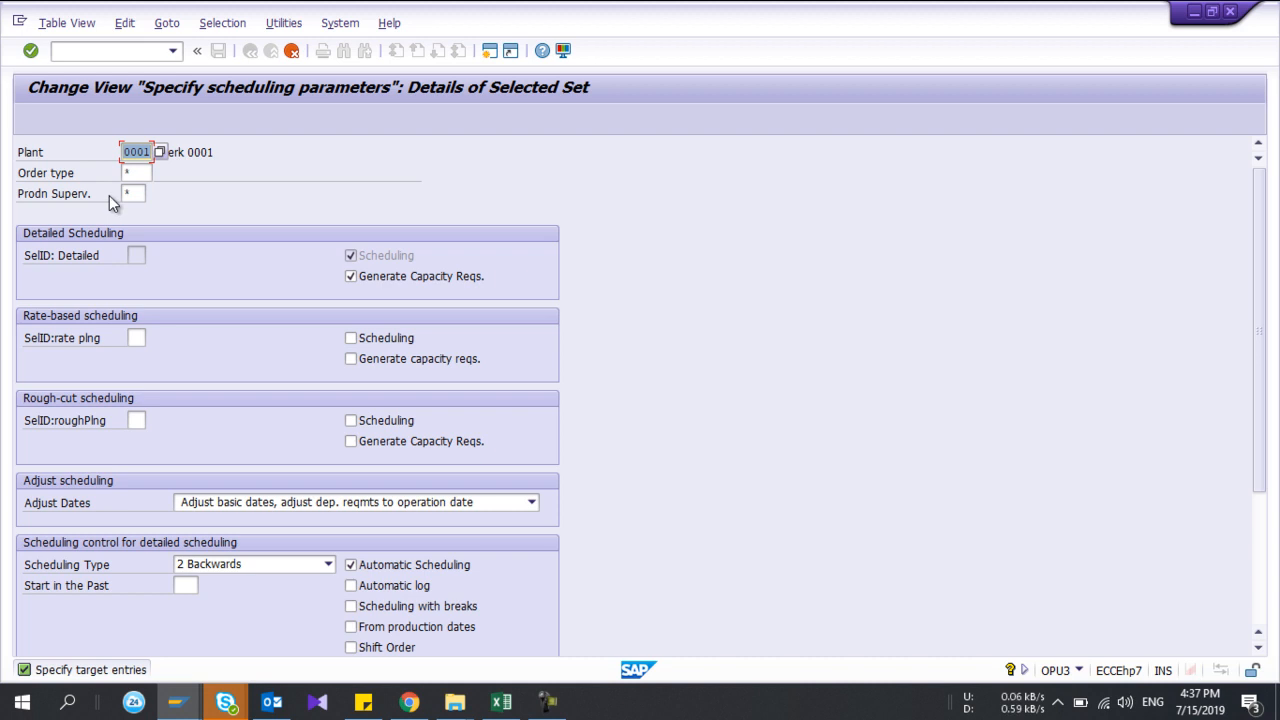
pyautogui.write('PT01')
pyautogui.press('Tab')
pyautogui.write('PP01')
pyautogui.press('Return')
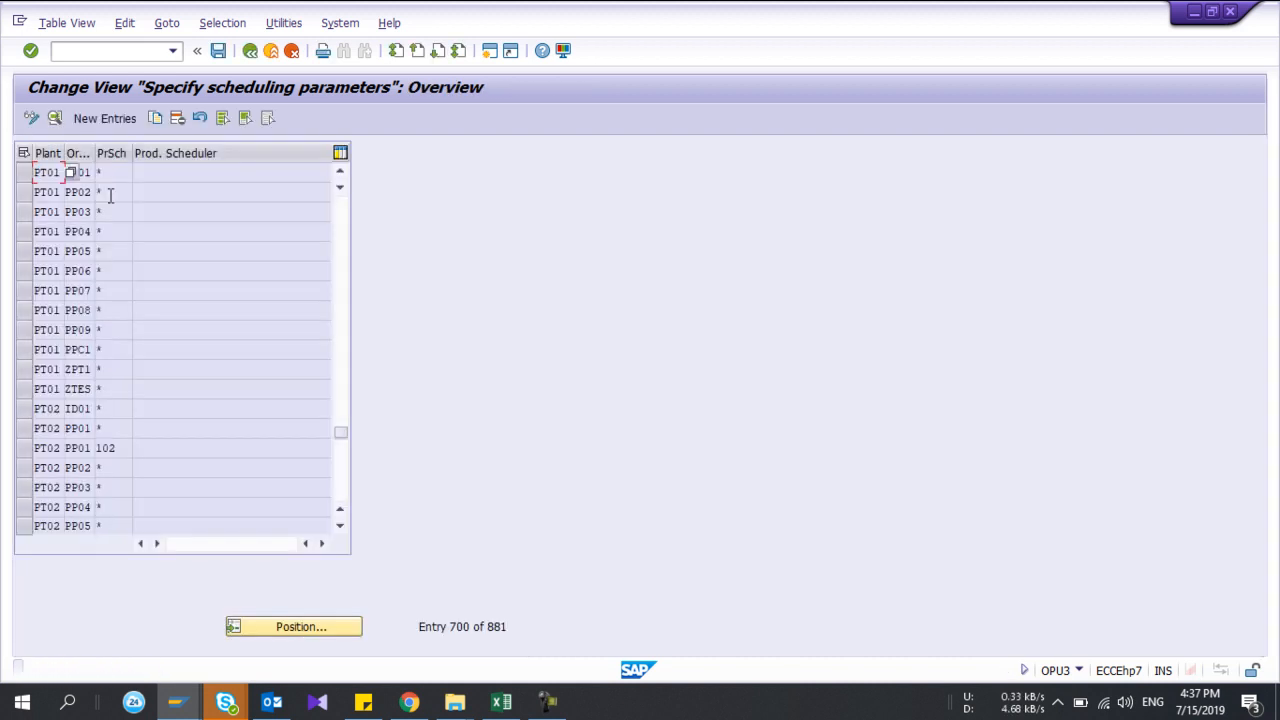
# - Review the copied PT01 entry's detailed scheduling, date adjustment, scheduling control and reduction settings, and save it
pyautogui.doubleClick(58, 172)
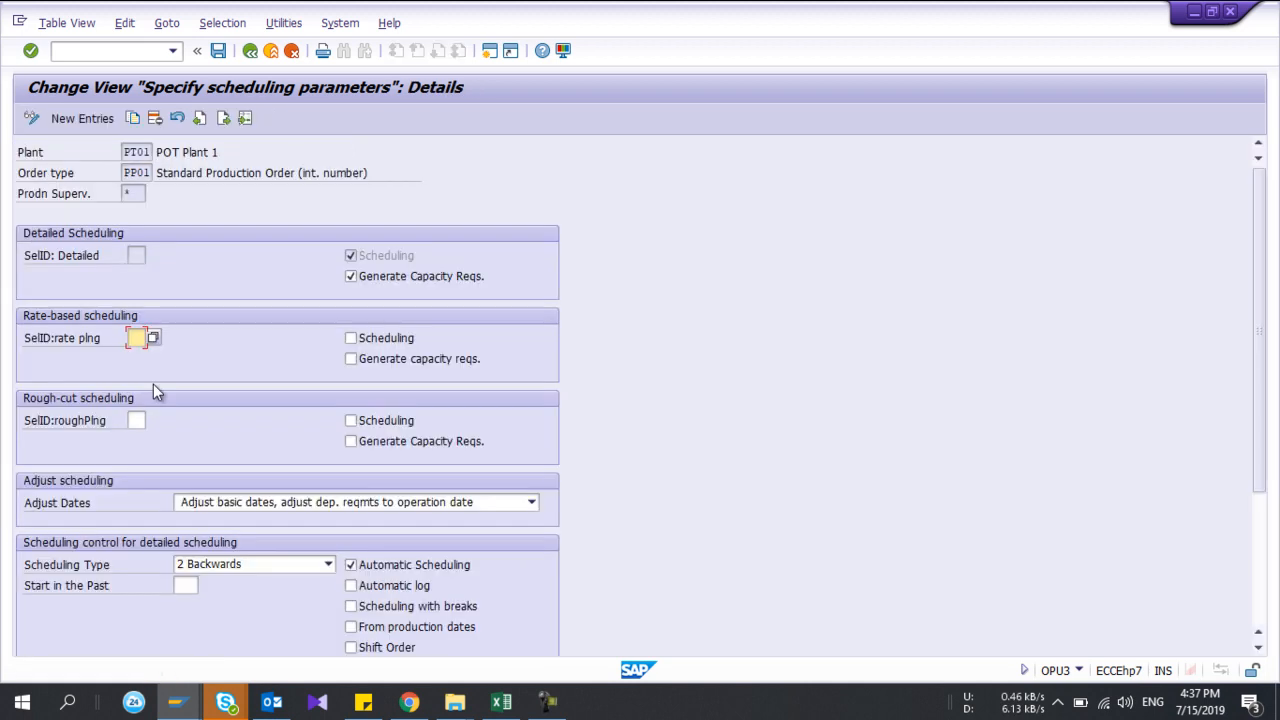
pyautogui.scroll(-3, 153, 384)
pyautogui.scroll(-1, 153, 384)
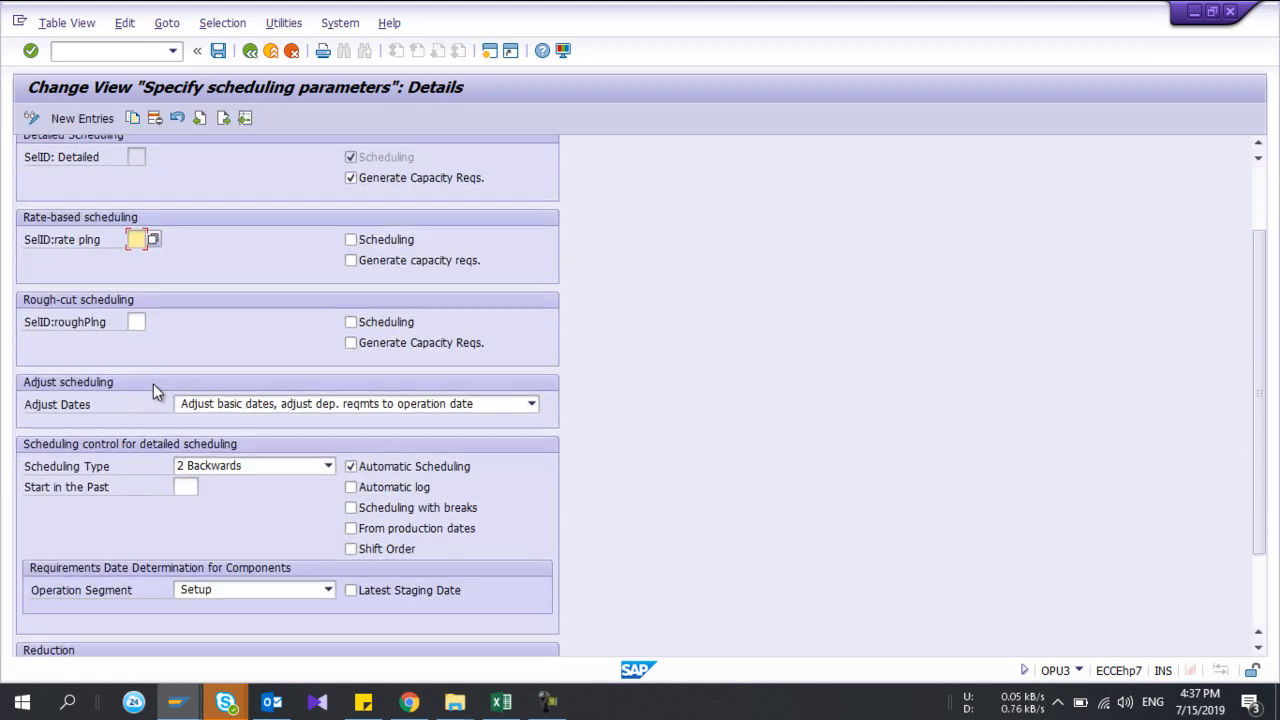
pyautogui.scroll(-2, 153, 384)
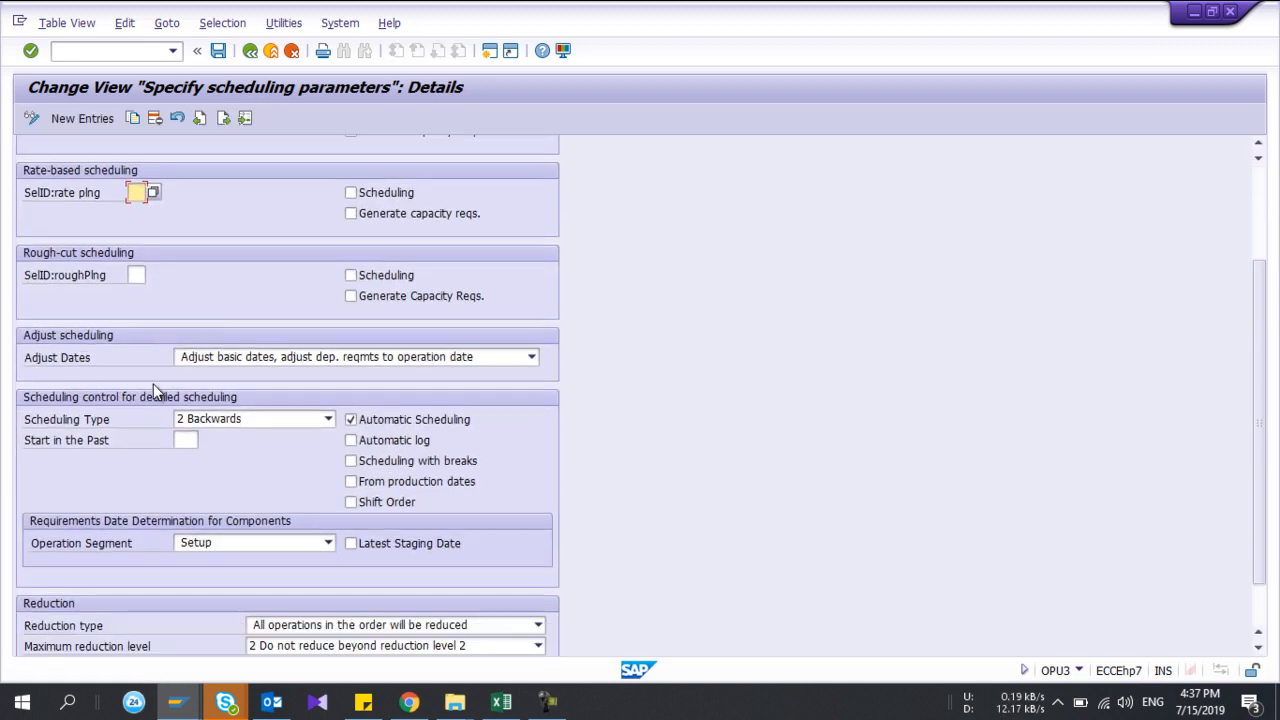
pyautogui.scroll(-2, 153, 391)
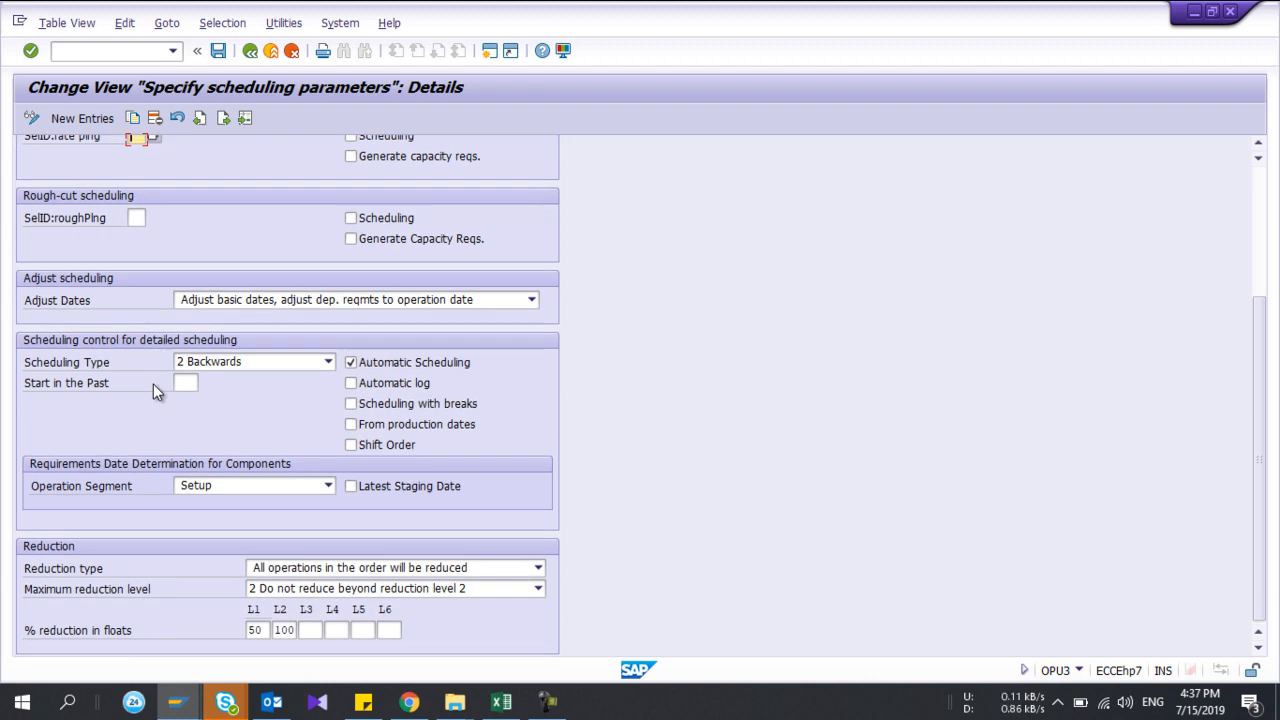
pyautogui.scroll(5, 153, 384)
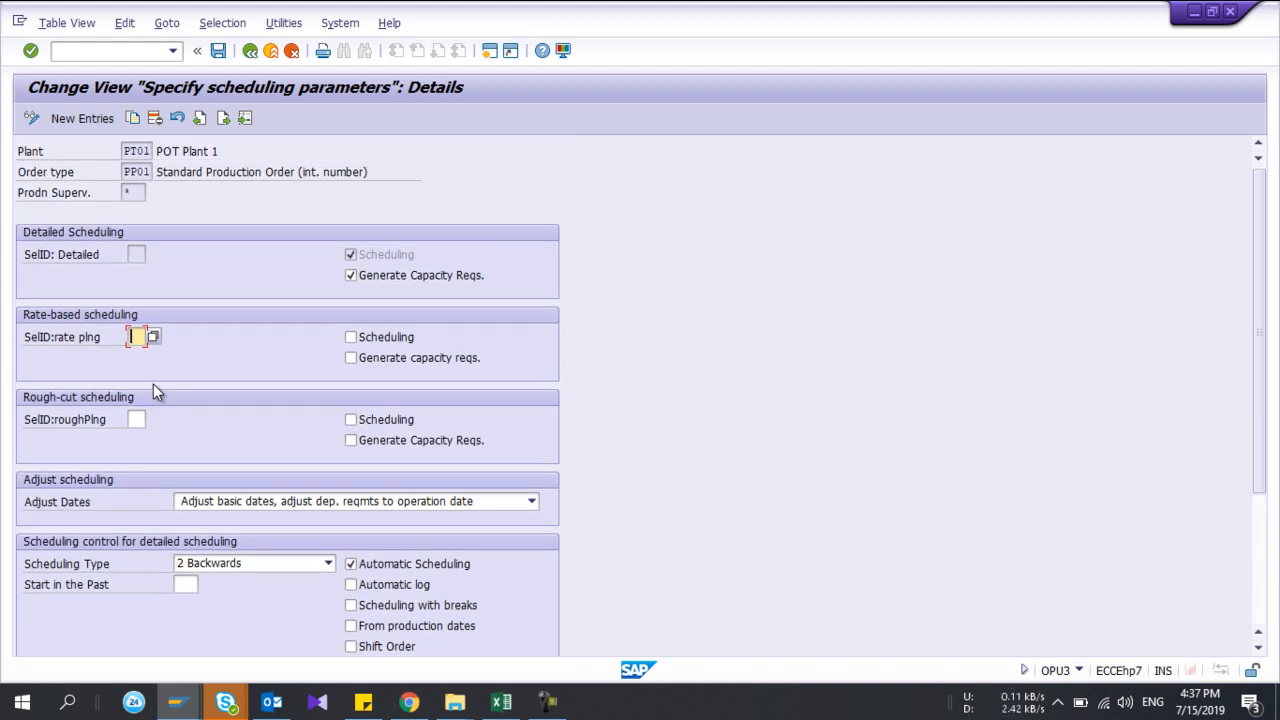
pyautogui.scroll(-1, 153, 384)
pyautogui.scroll(-2, 153, 391)
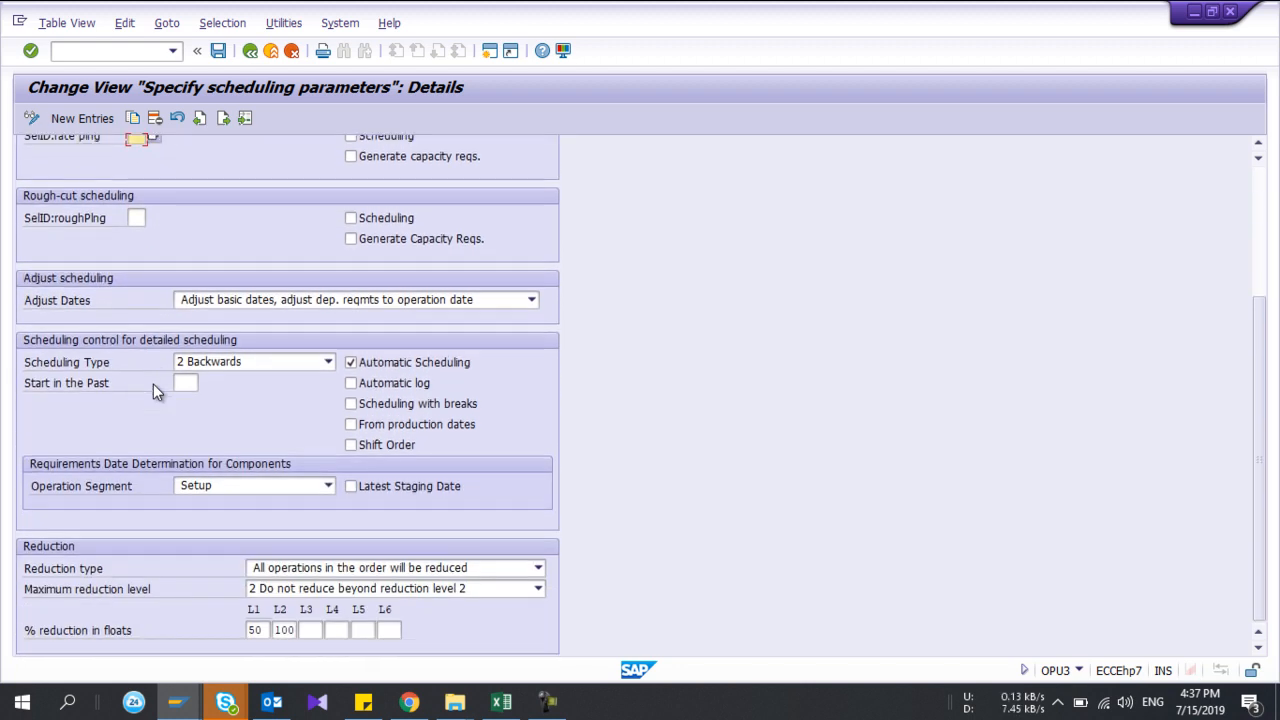
pyautogui.scroll(3, 153, 384)
pyautogui.click(220, 54)
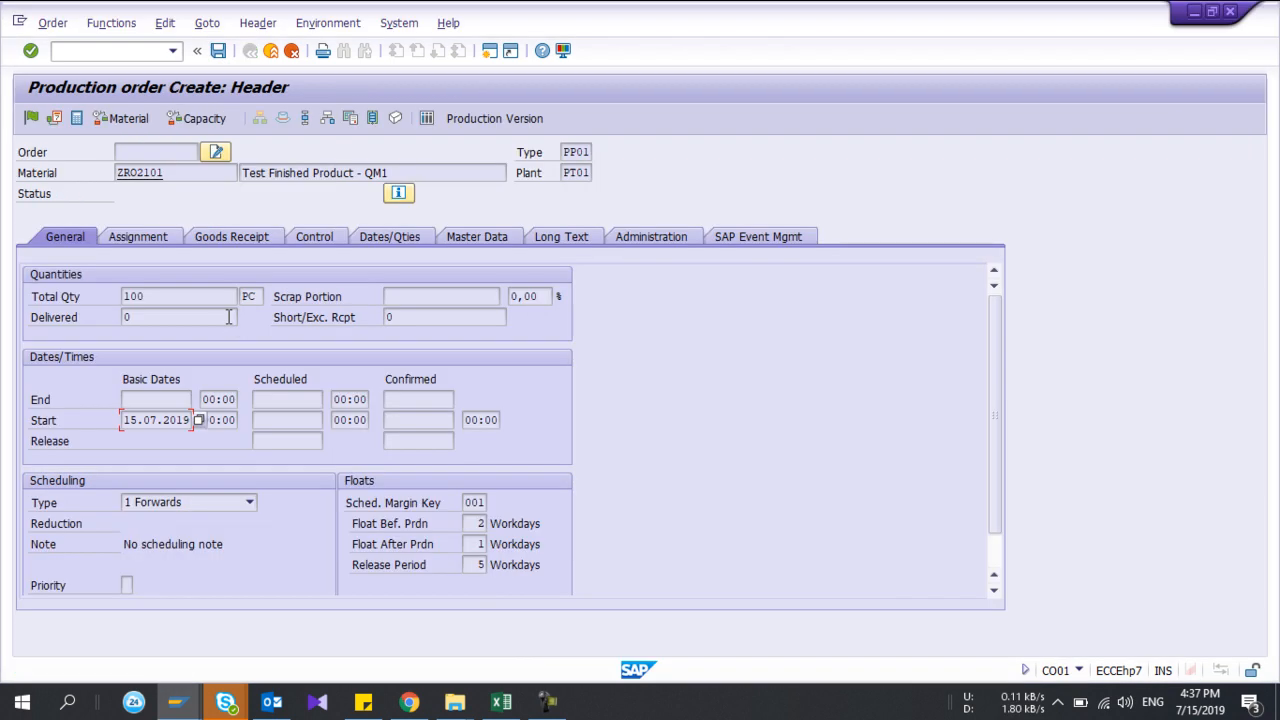
# - Abandon the unsaved order and restart transaction CO01 for material ZRO2101, plant PT01 and order type PP01
pyautogui.click(58, 52)
pyautogui.write('/nco01')
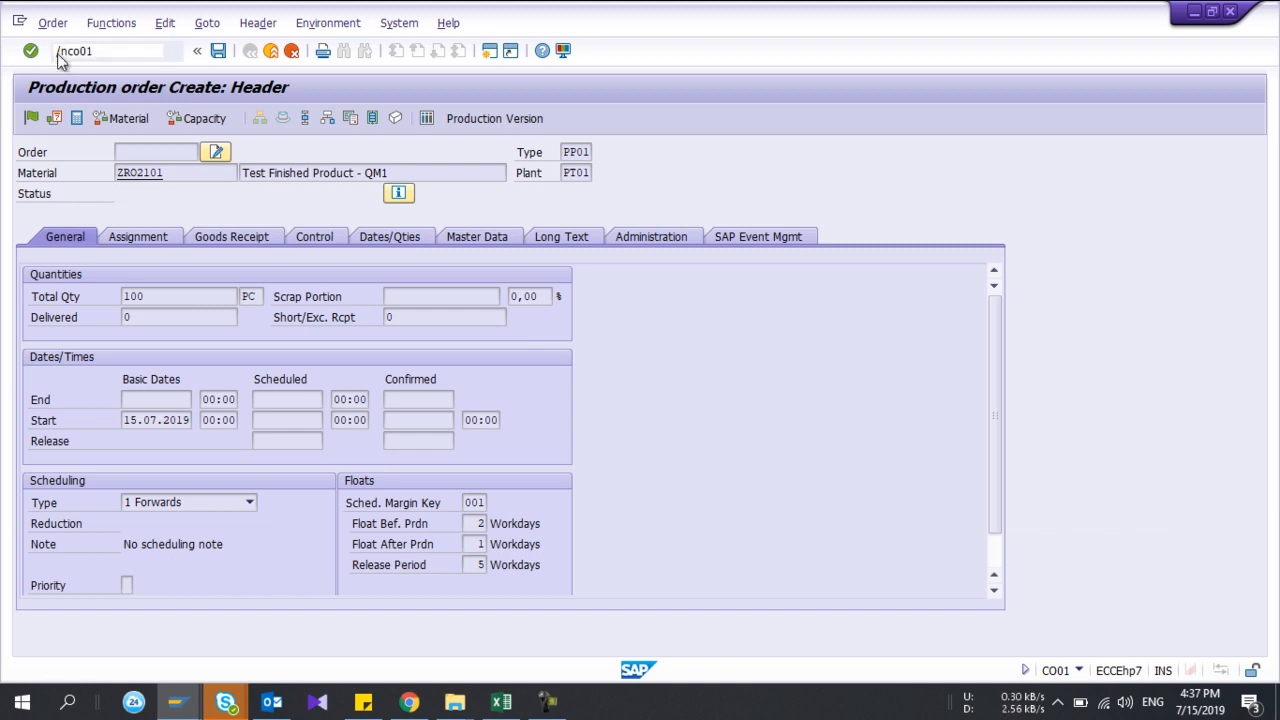
pyautogui.press('Return')
pyautogui.press('Down')
pyautogui.press('Return')
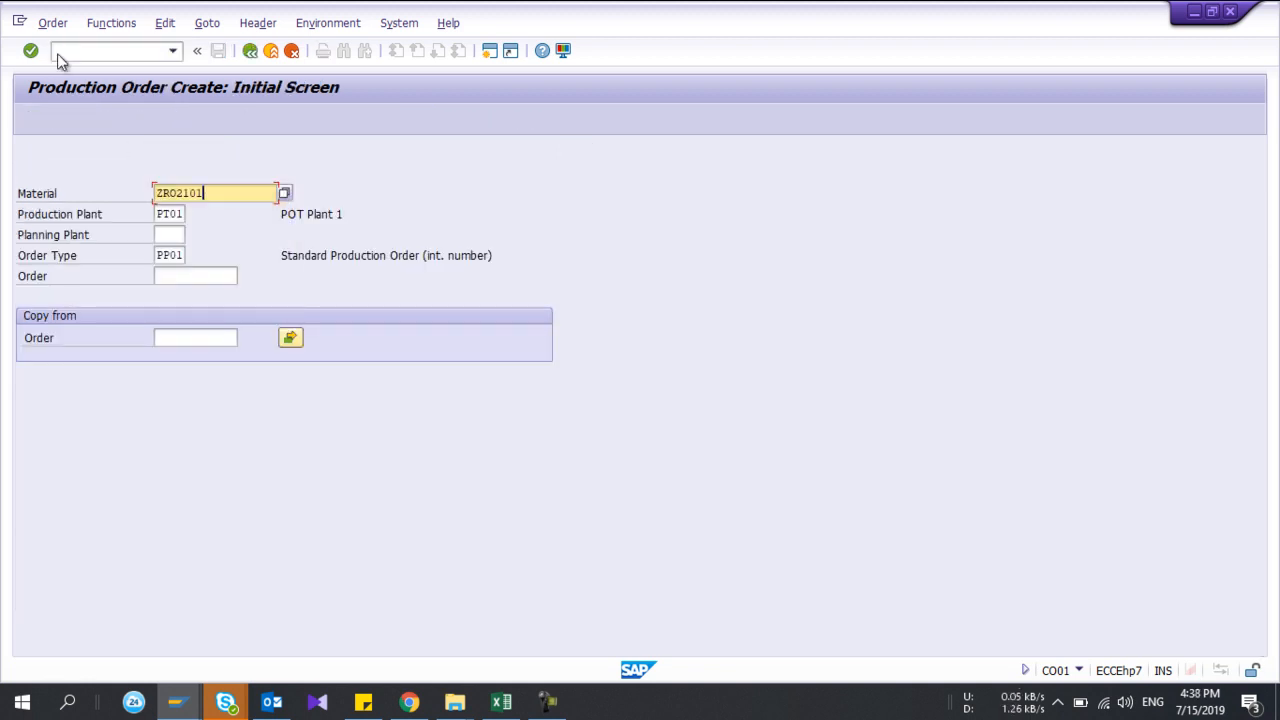
pyautogui.press('Return')
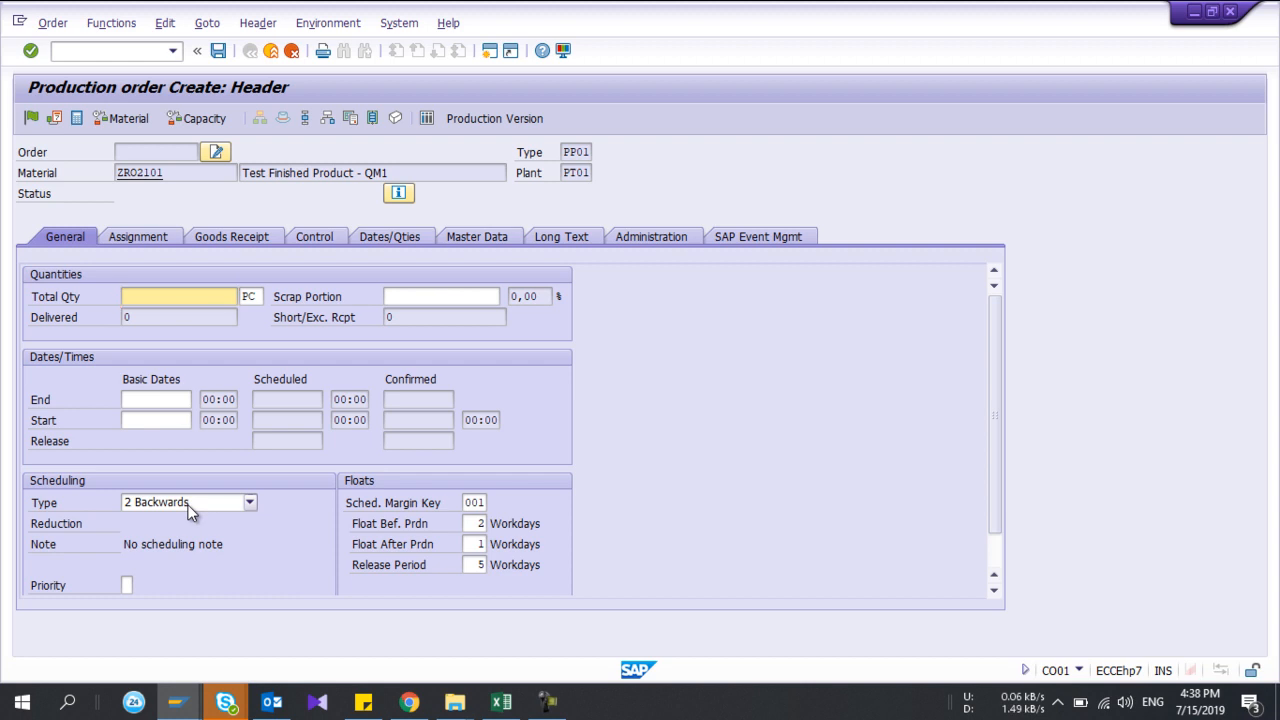
# - Clear the L1 and L2 float reduction percentages in plant PT01's PP01 scheduling parameters and save the entry
pyautogui.hotkey('alt', 'Tab')
pyautogui.scroll(-3, 188, 507)
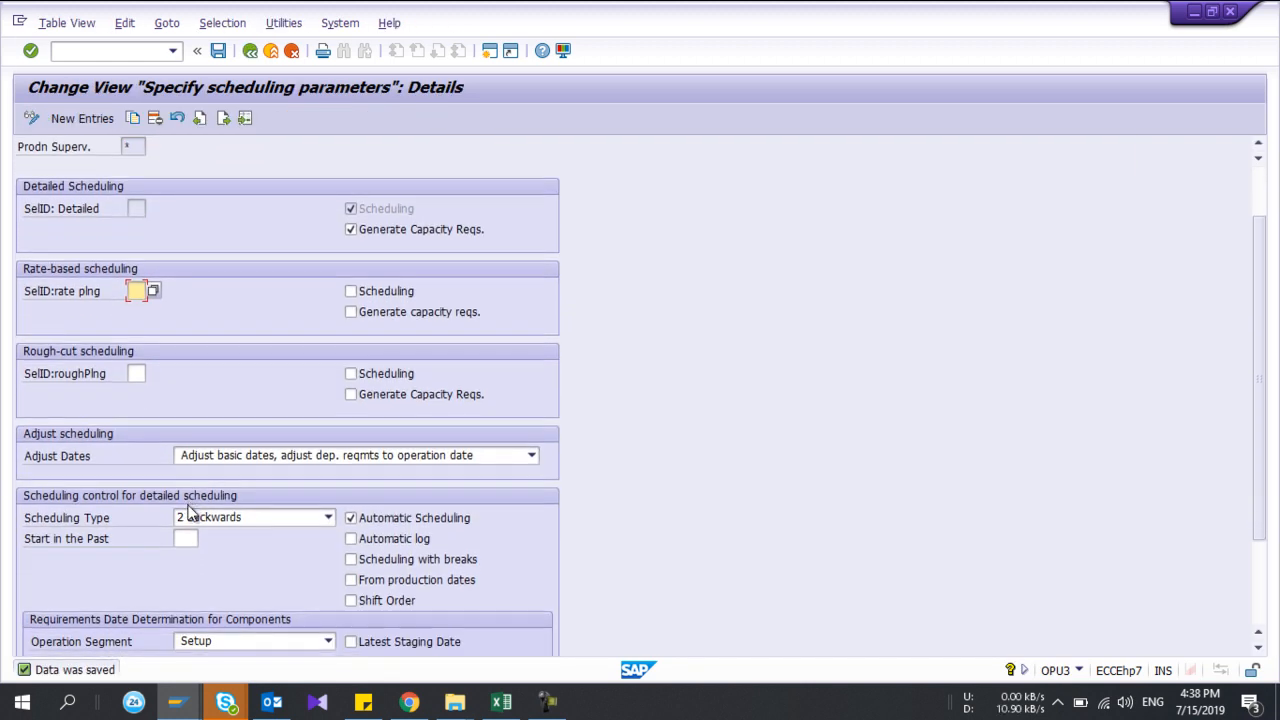
pyautogui.scroll(-2, 192, 511)
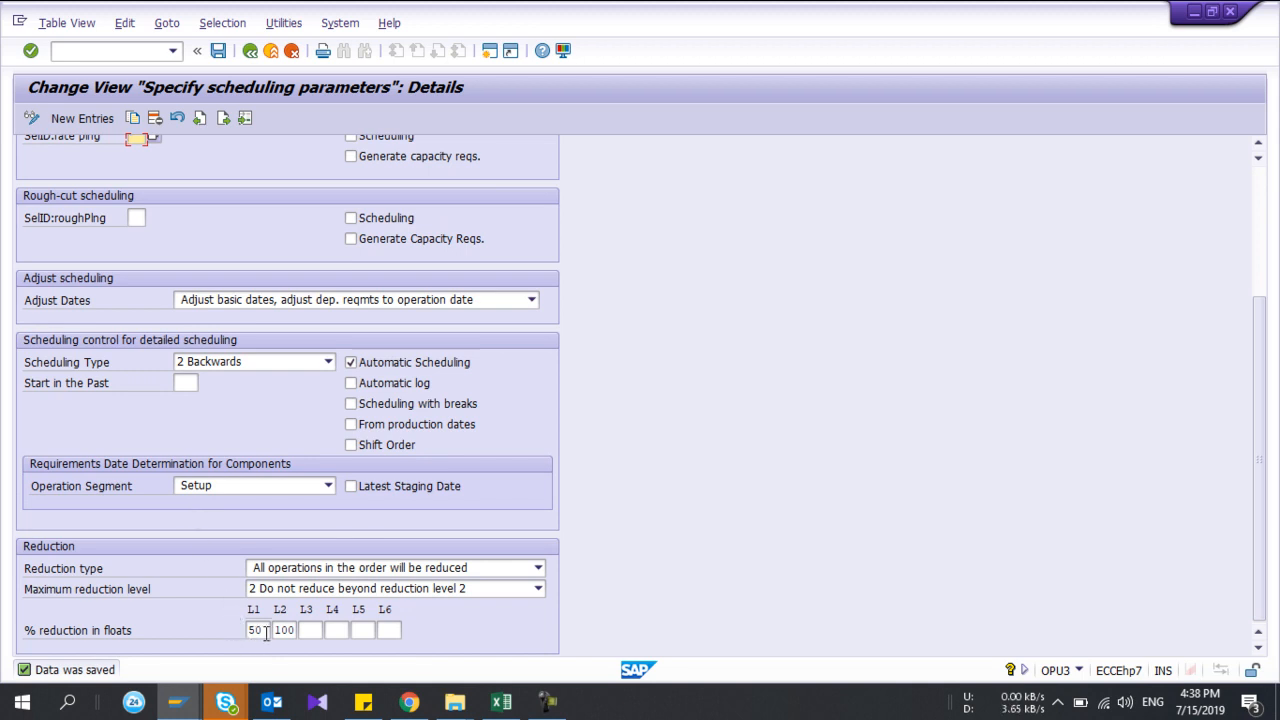
pyautogui.click(266, 630)
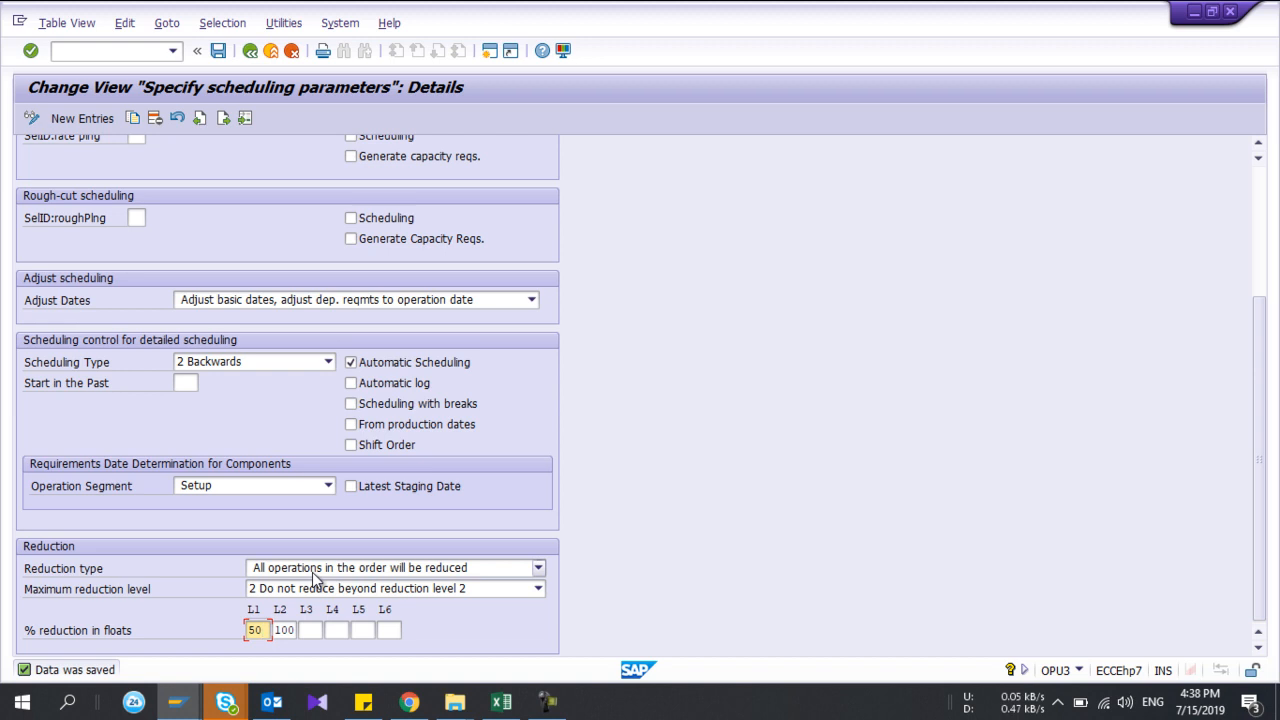
pyautogui.press('BackSpace')
pyautogui.press('BackSpace')
pyautogui.press('Tab')
pyautogui.press('Delete')
pyautogui.press('Delete')
pyautogui.press('Delete')
pyautogui.click(219, 56)
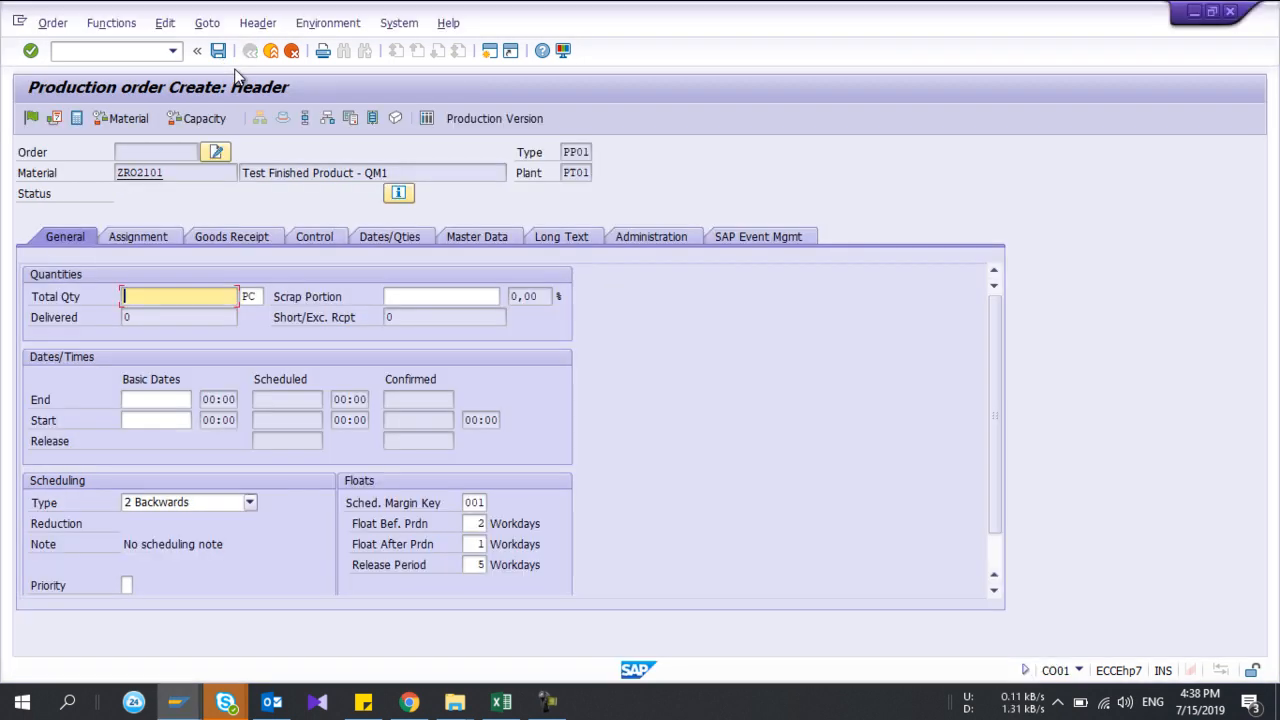
# - Restart production order creation for material ZRO2101 with order type PP01 to check the header's default scheduling type
pyautogui.click(102, 50)
pyautogui.write('/nco01')
pyautogui.press('Return')
pyautogui.press('Down')
pyautogui.press('Return')
pyautogui.press('Return')
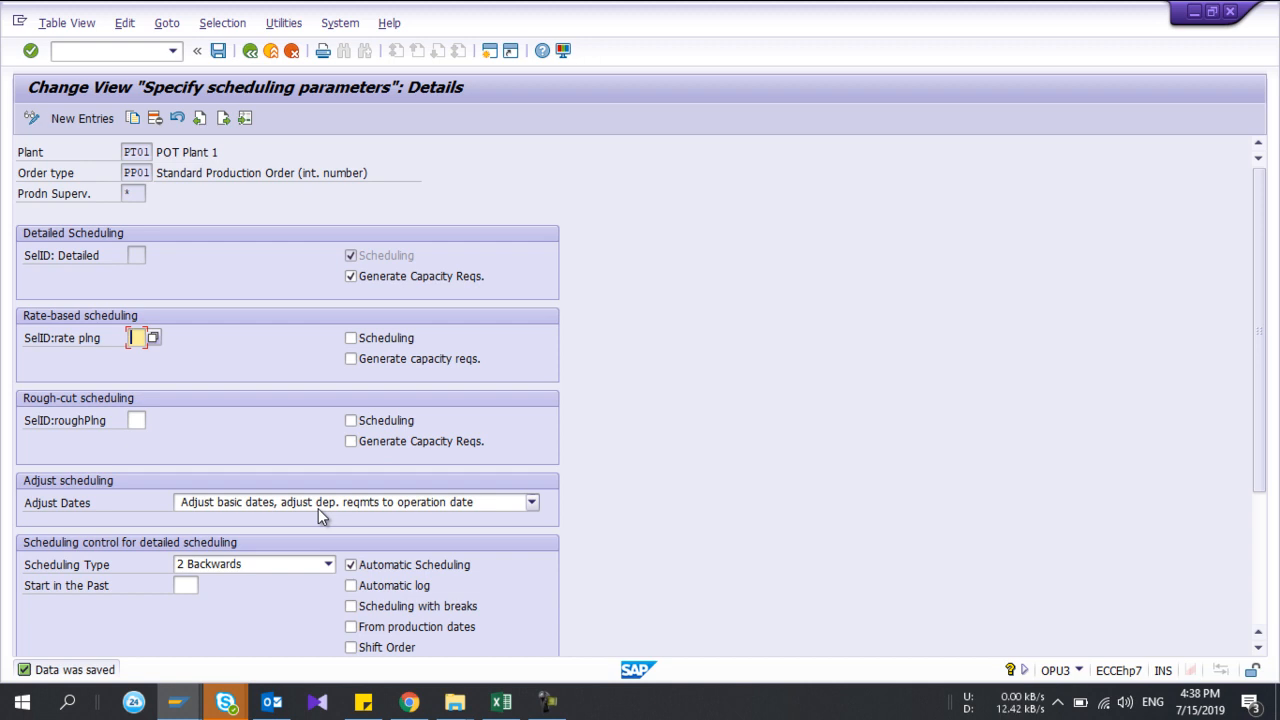
# - Turn off Generate Capacity Reqs. under Detailed Scheduling in plant PT01's PP01 scheduling parameters and save the entry
pyautogui.scroll(-3, 318, 508)
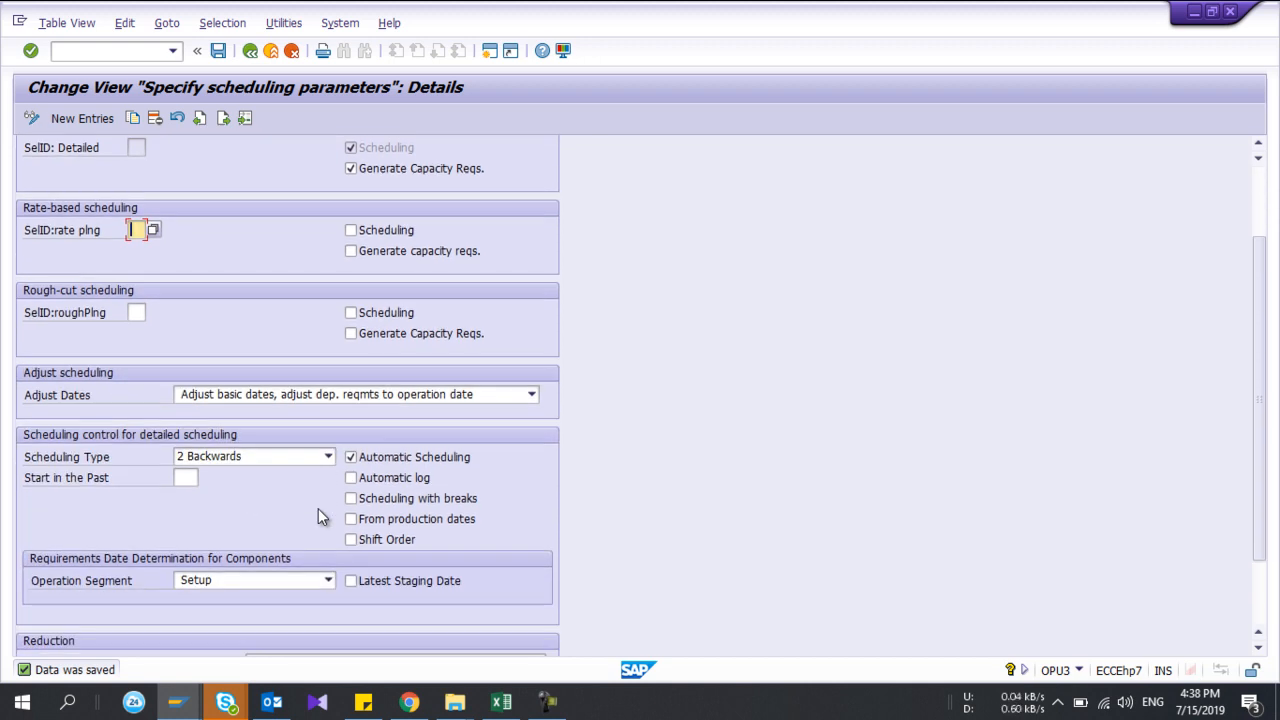
pyautogui.scroll(-3, 318, 508)
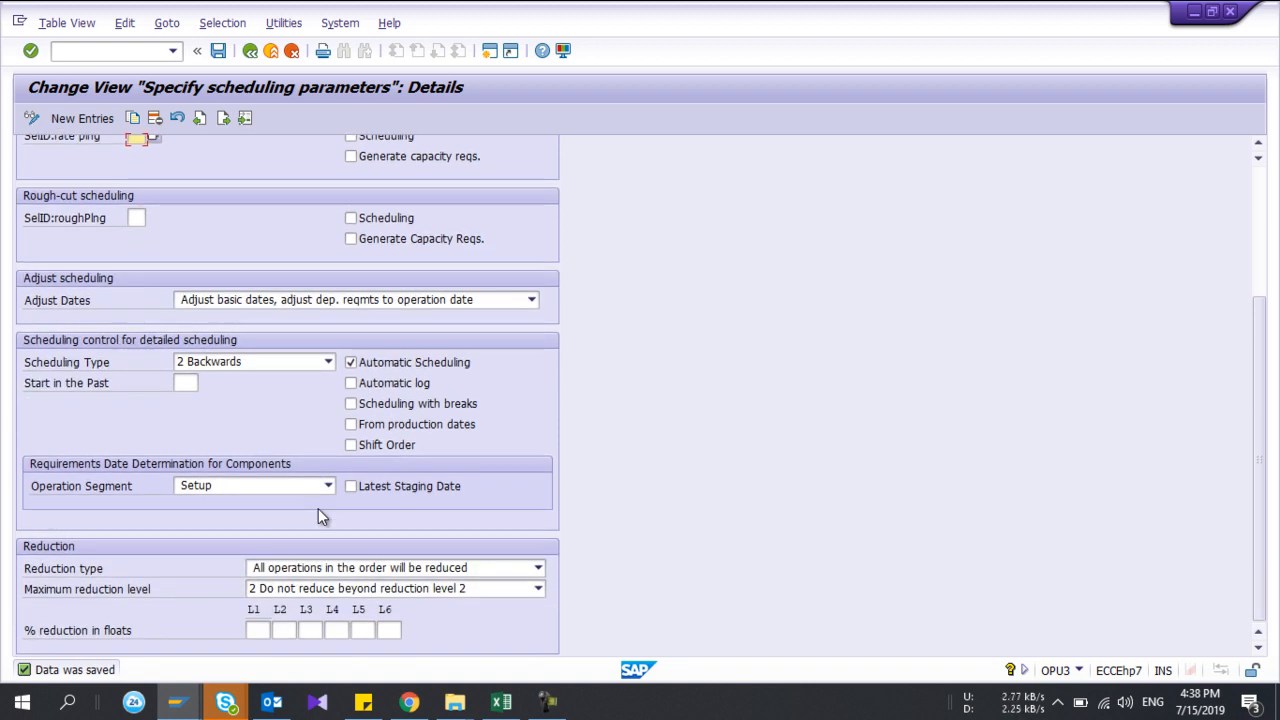
pyautogui.scroll(6, 318, 508)
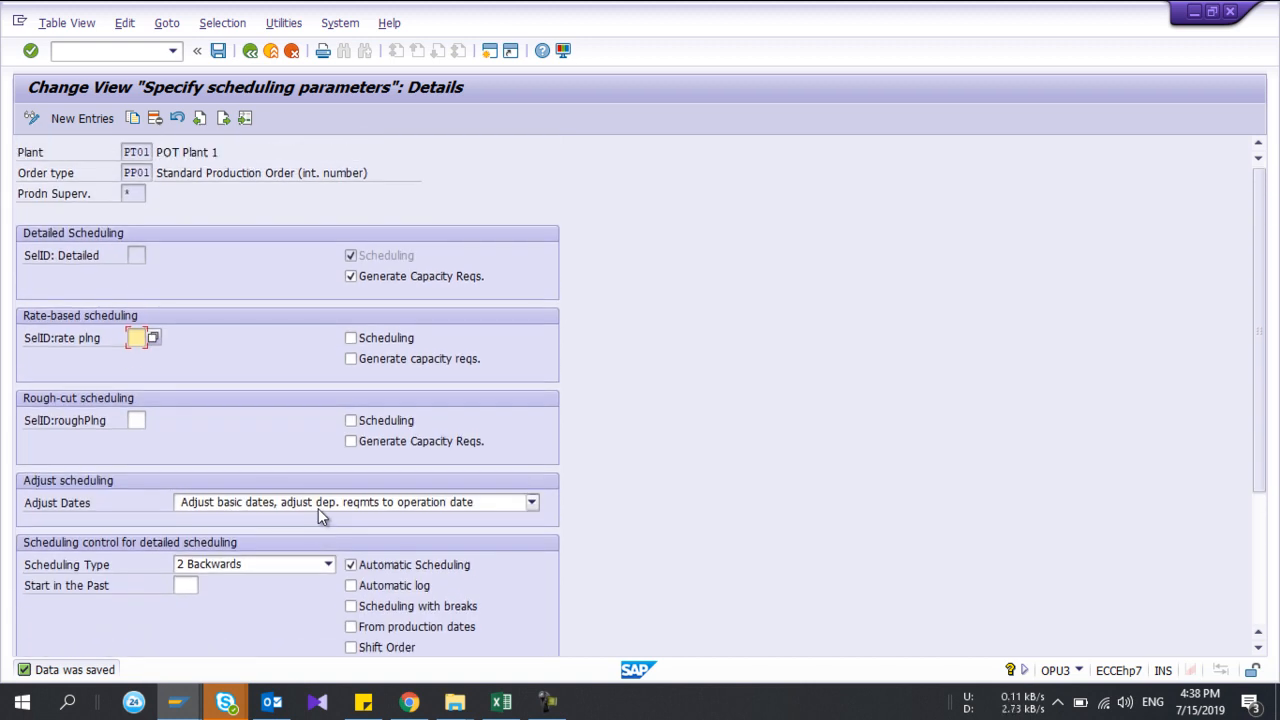
pyautogui.click(351, 277)
pyautogui.scroll(-1, 273, 323)
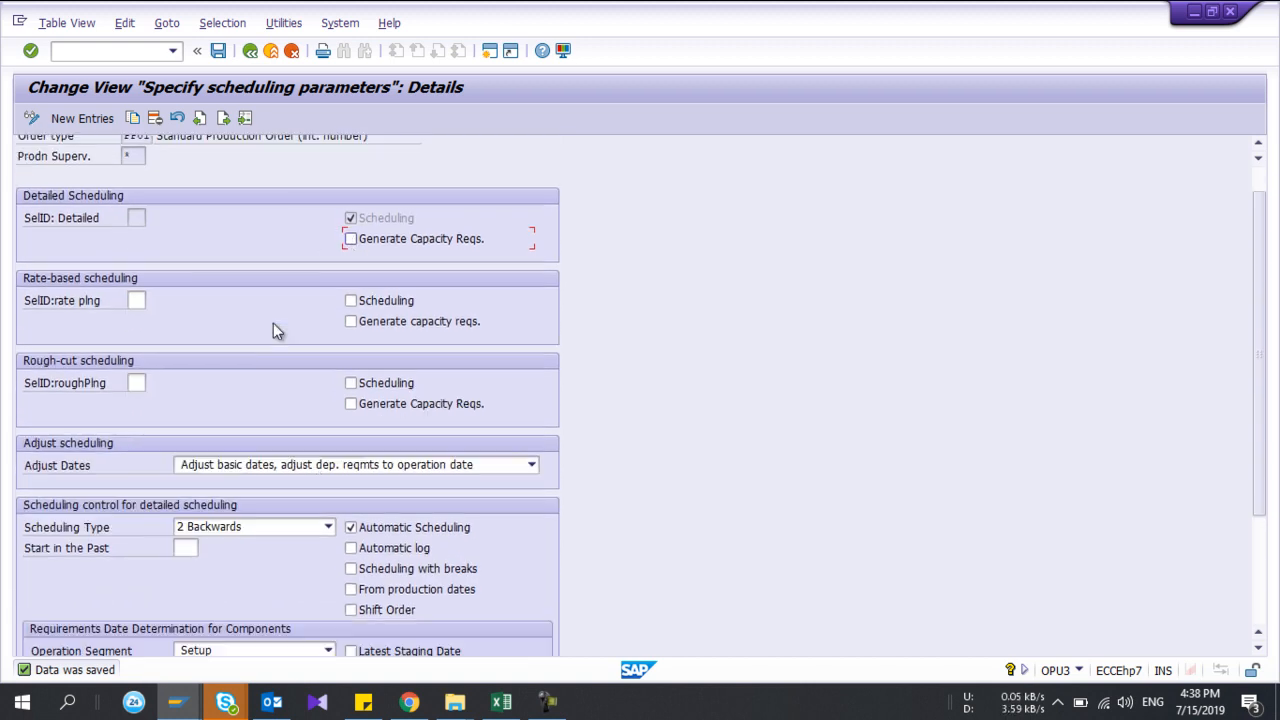
pyautogui.scroll(1, 273, 323)
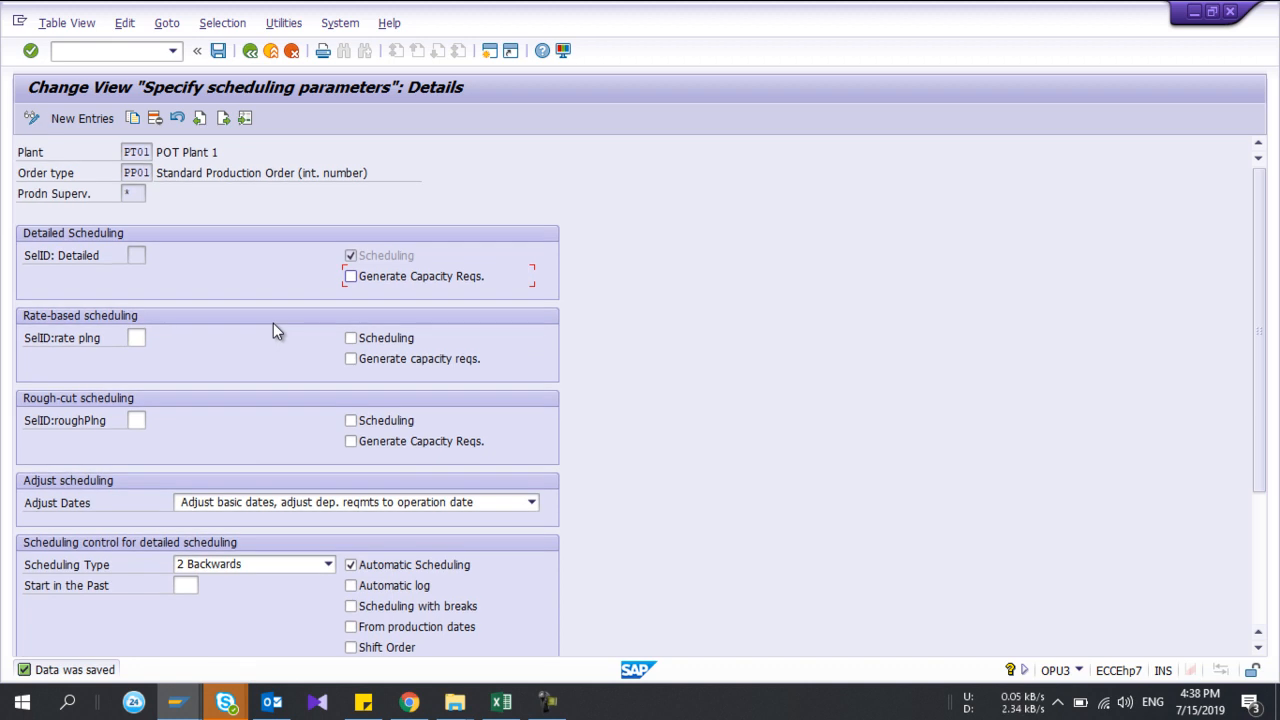
pyautogui.scroll(-5, 273, 325)
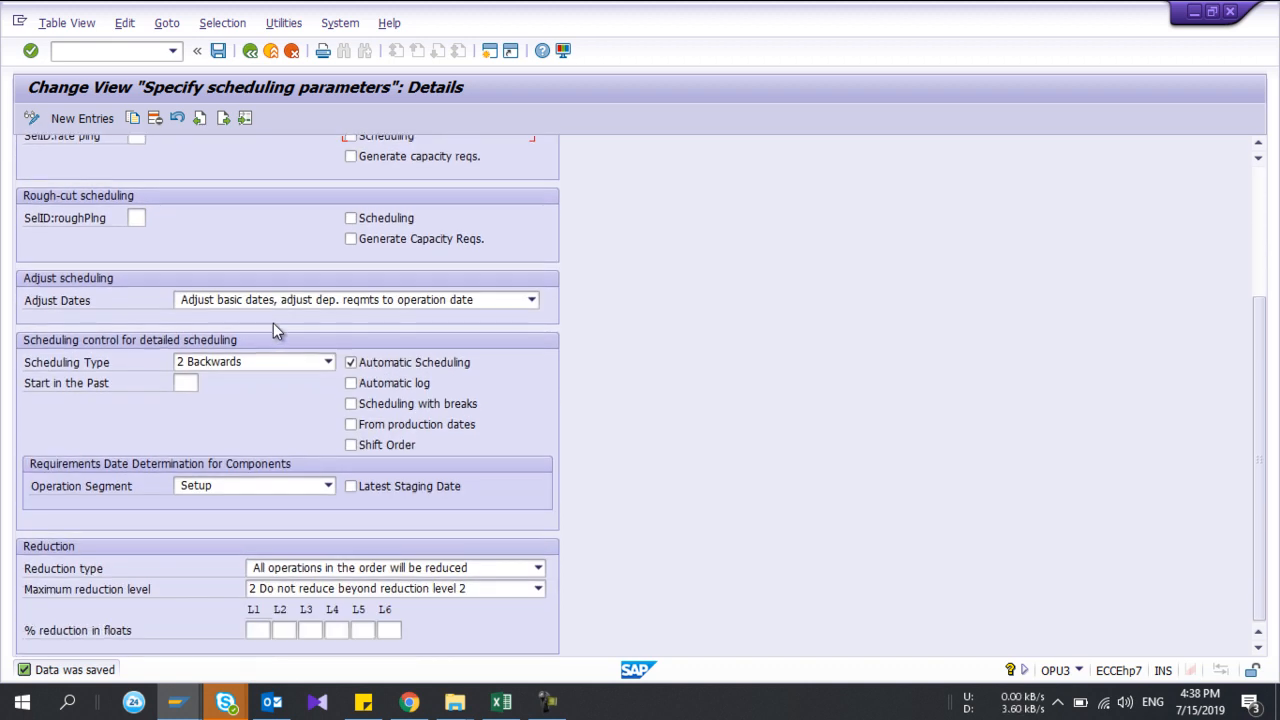
pyautogui.click(219, 51)
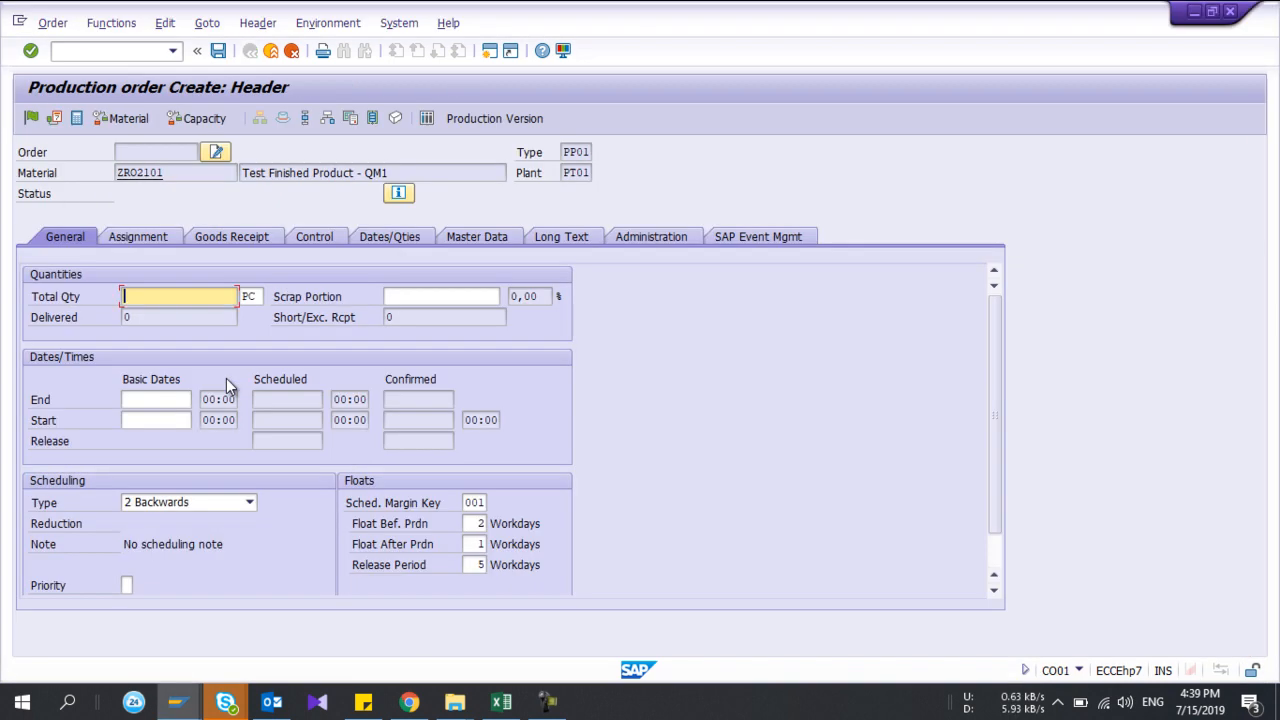
# - Reopen a fresh production order header for material ZRO2101 in plant PT01 with order type PP01
pyautogui.click(73, 51)
pyautogui.write('/nco01')
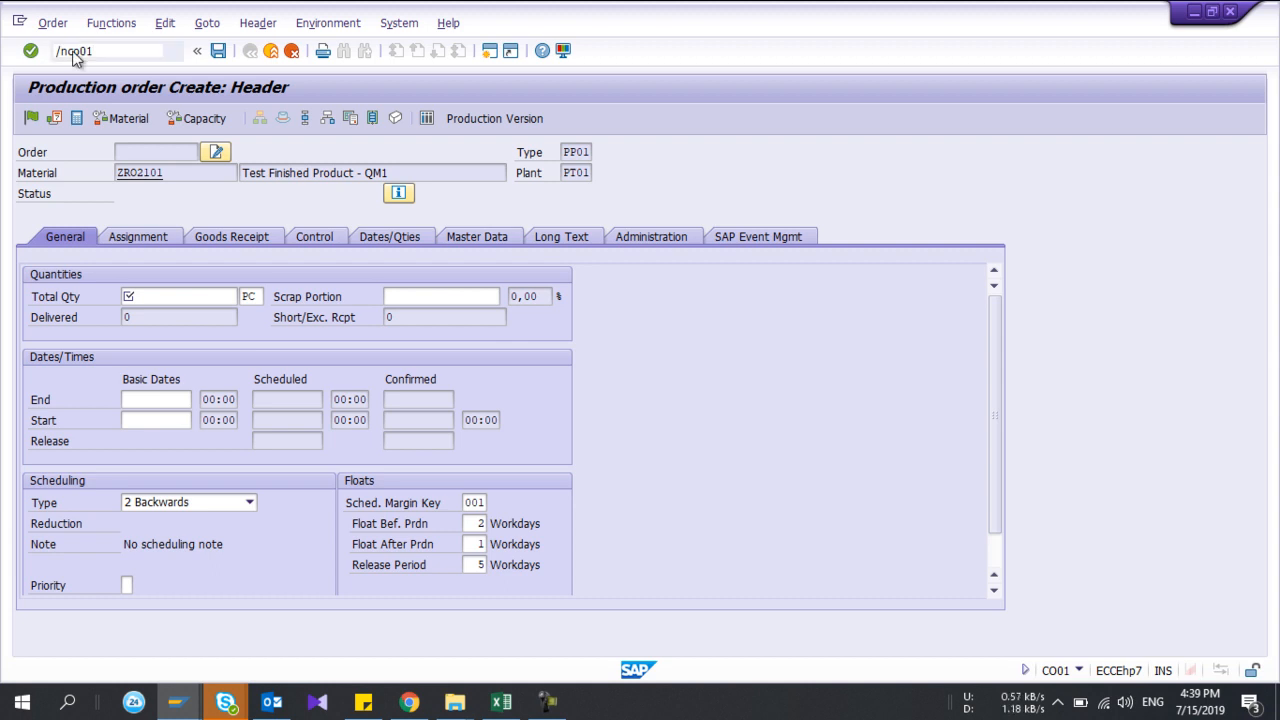
pyautogui.press('Return')
pyautogui.press('Return')
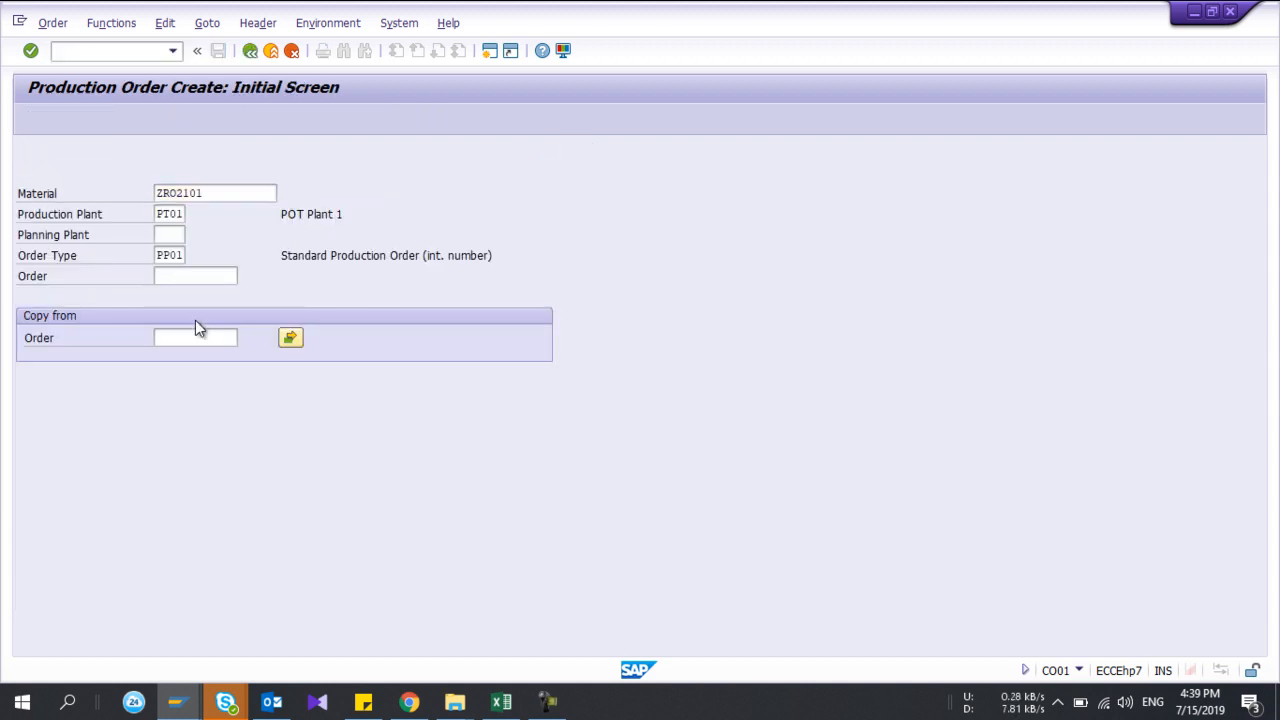
pyautogui.press('Return')
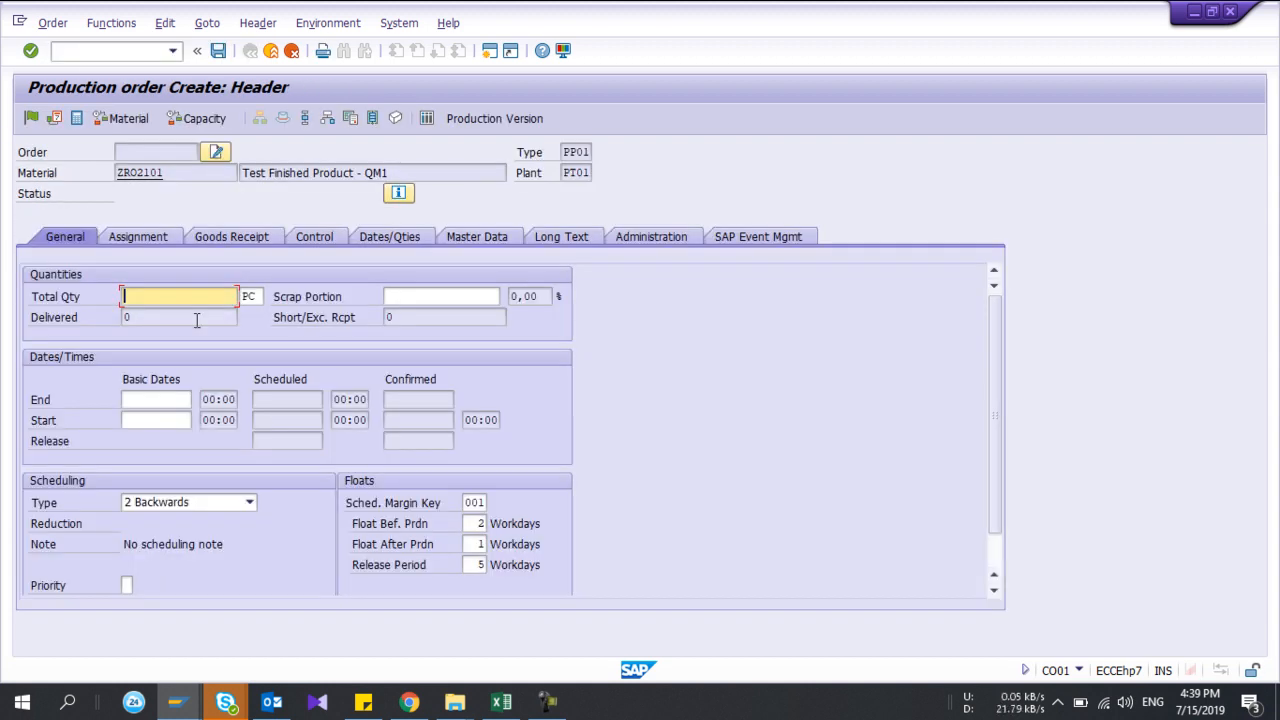
# - Delete plant PT01's scheduling parameters entry for order type PP01 with production scheduler * and save the deletion
pyautogui.hotkey('alt', 'Tab')
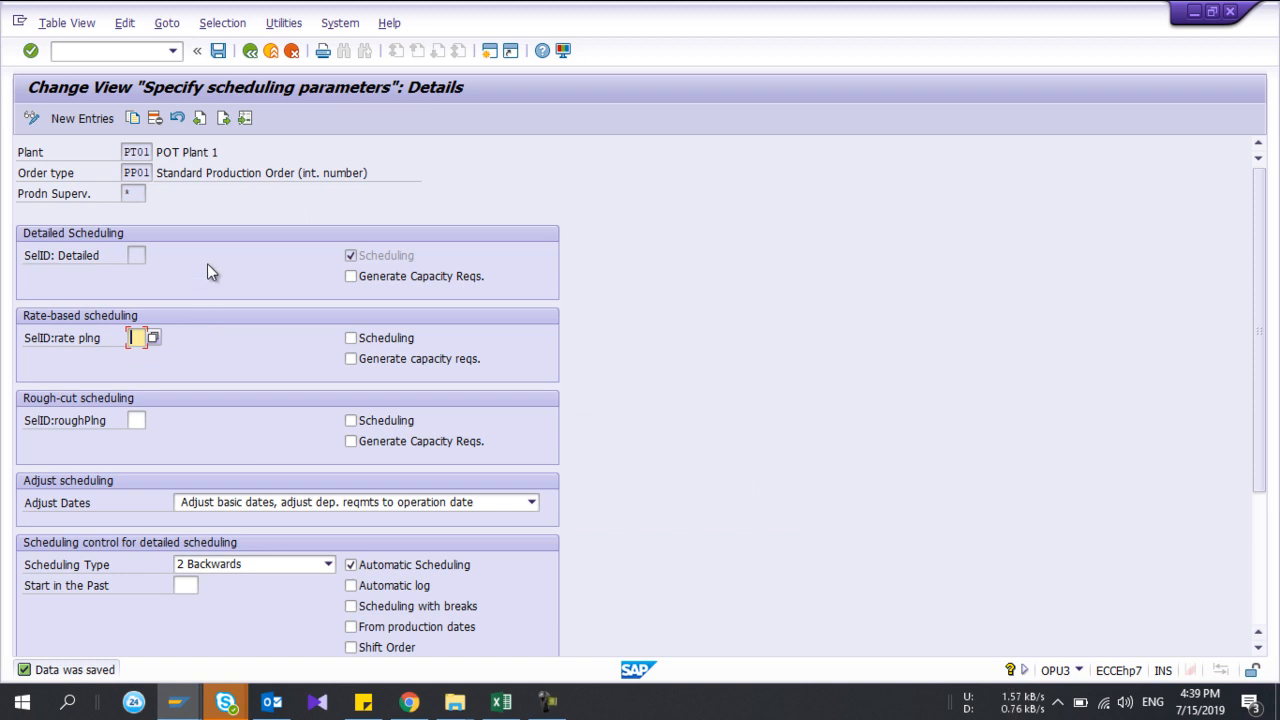
pyautogui.click(141, 192)
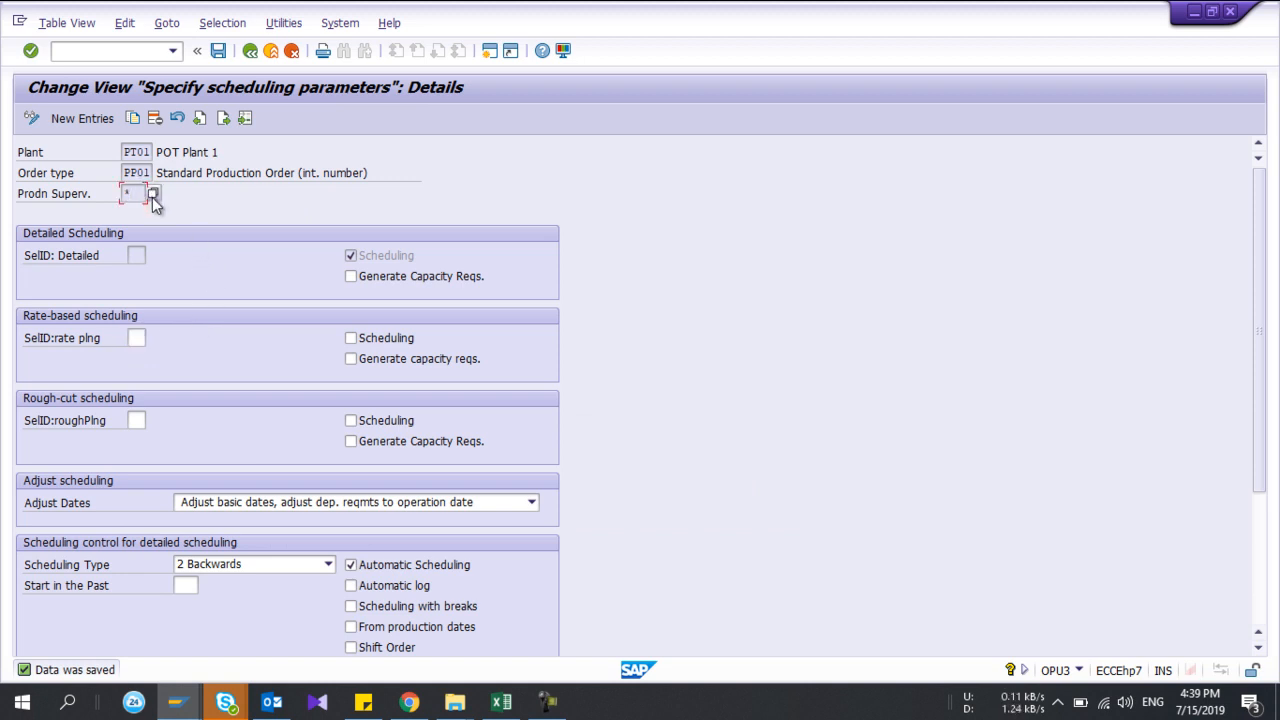
pyautogui.click(251, 51)
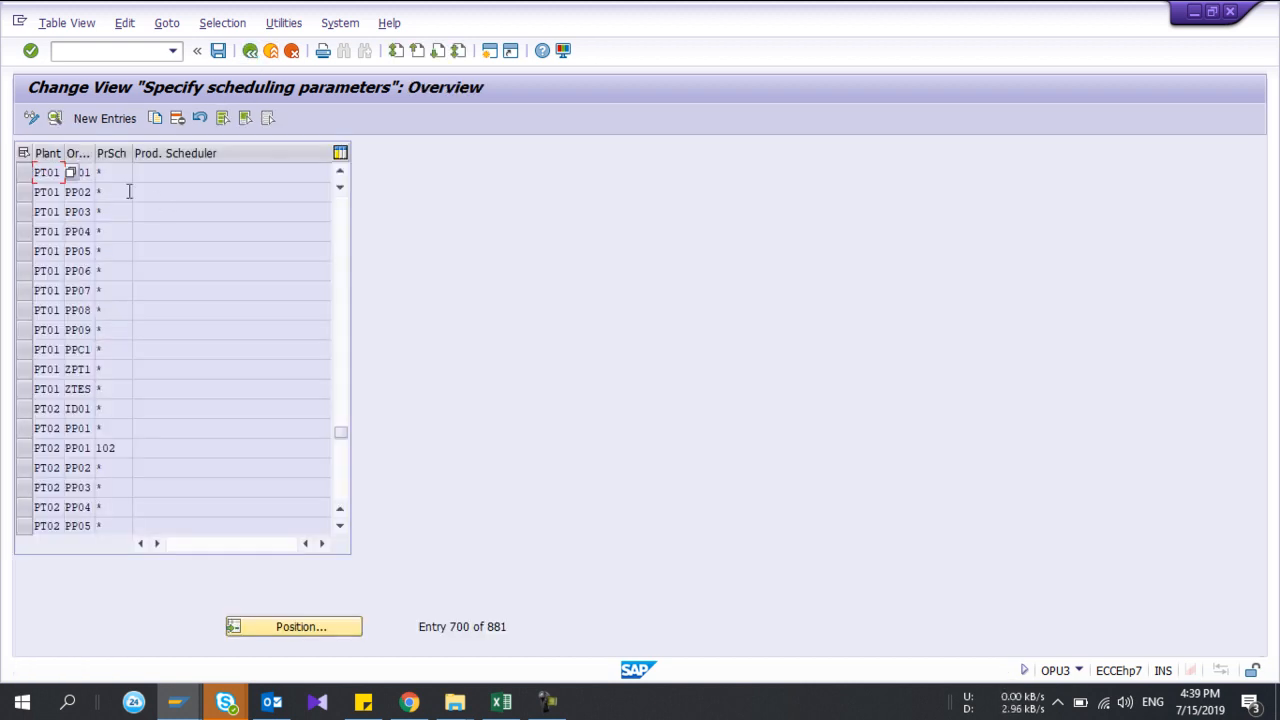
pyautogui.click(25, 173)
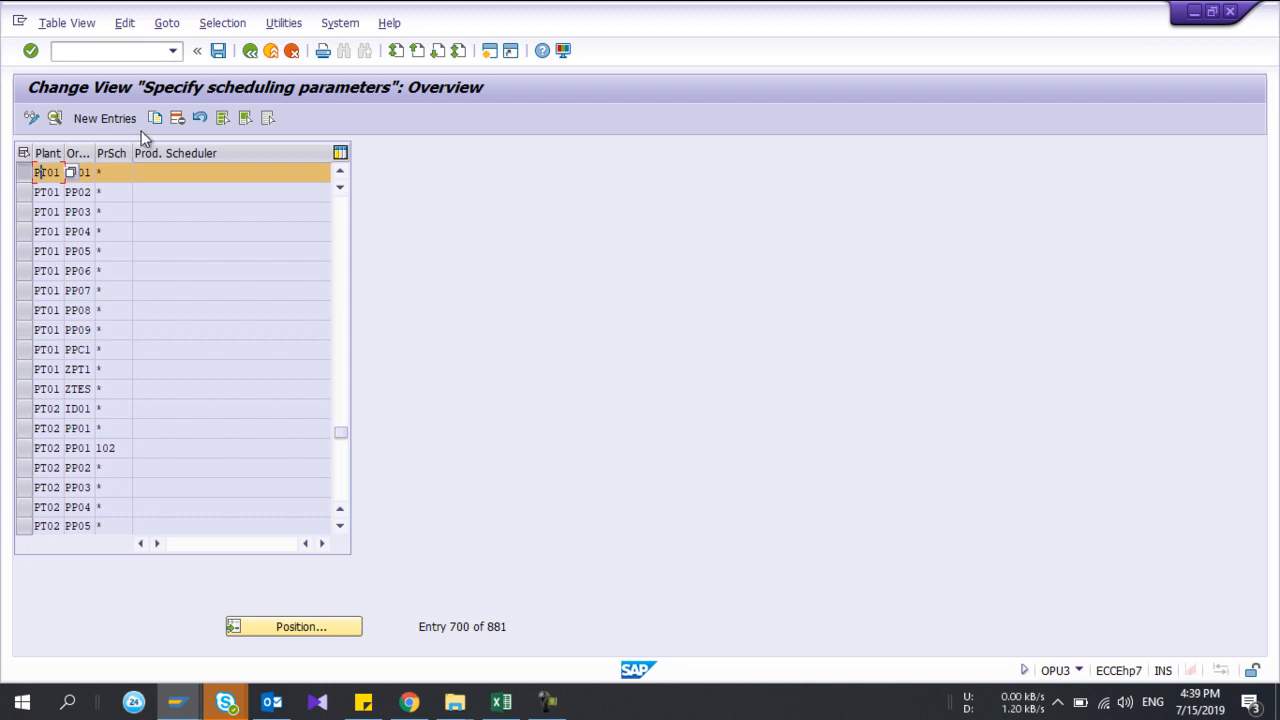
pyautogui.click(176, 119)
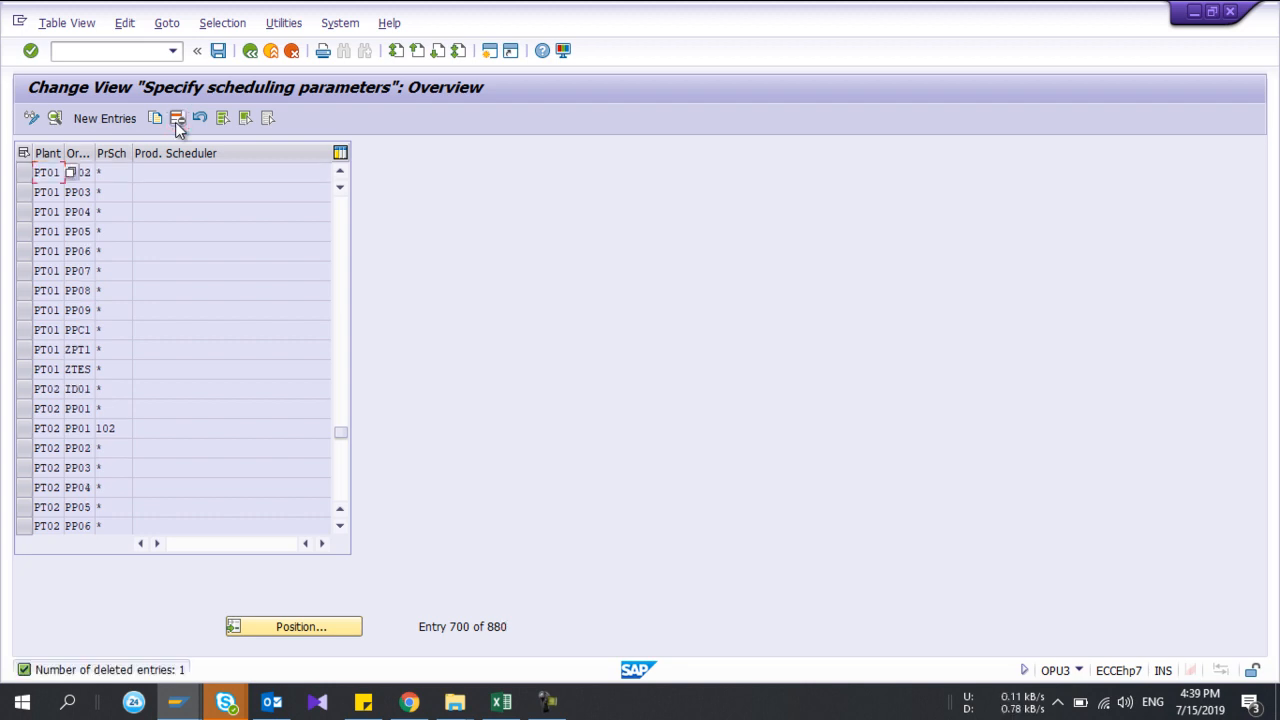
pyautogui.hotkey('ctrl', 's')
# - Review the new PT01 and PP01 entry's scheduling settings and compare its scheduling type with the production order header
pyautogui.scroll(-5, 222, 284)
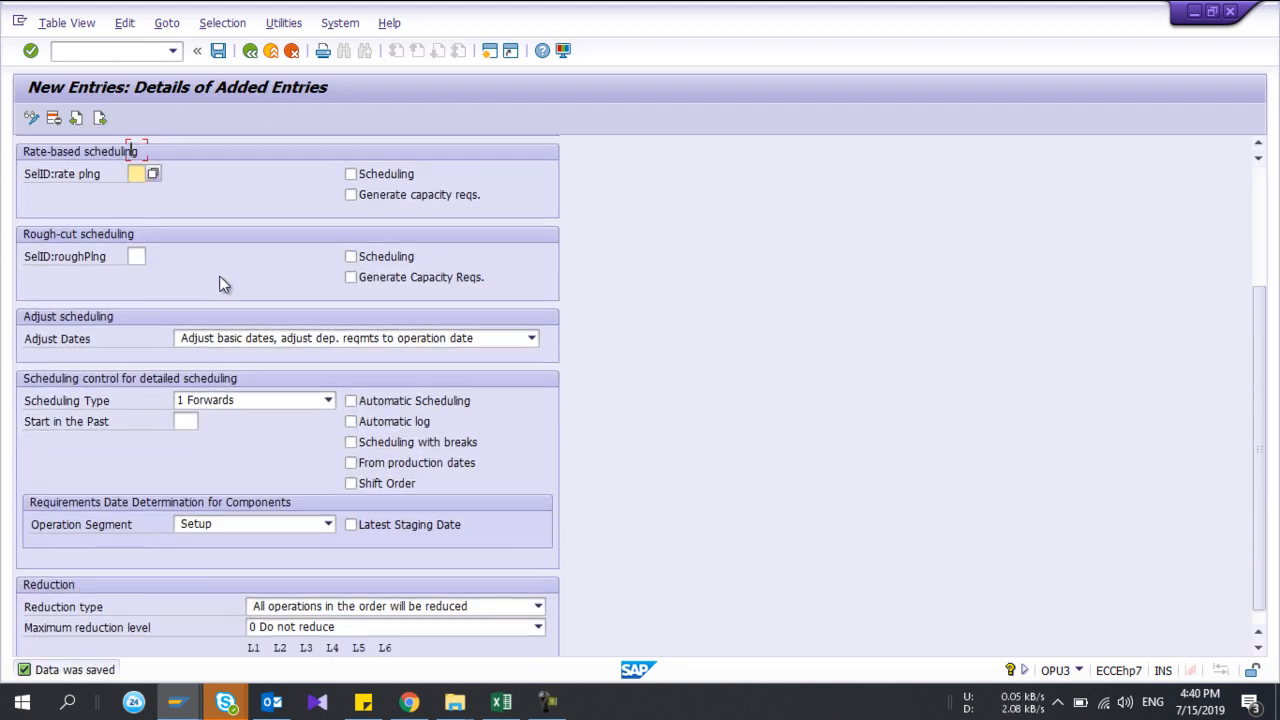
pyautogui.scroll(-1, 222, 284)
pyautogui.scroll(5, 222, 284)
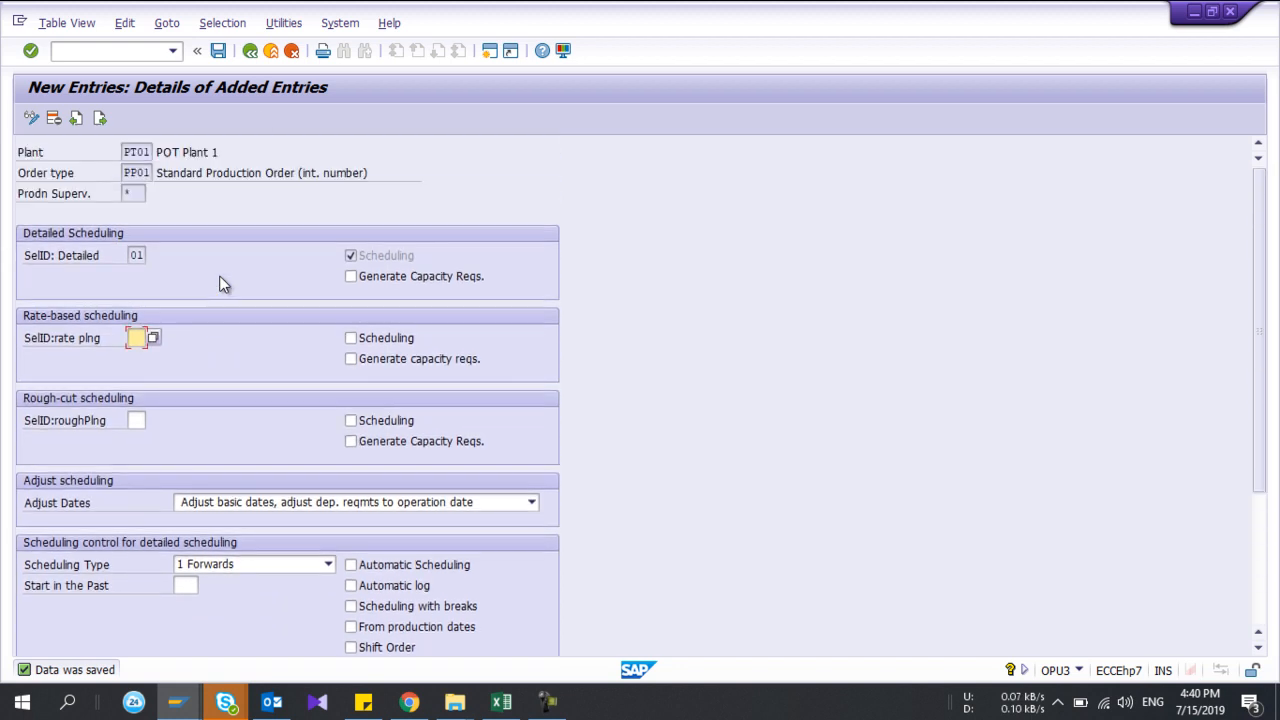
pyautogui.hotkey('alt', 'Tab')
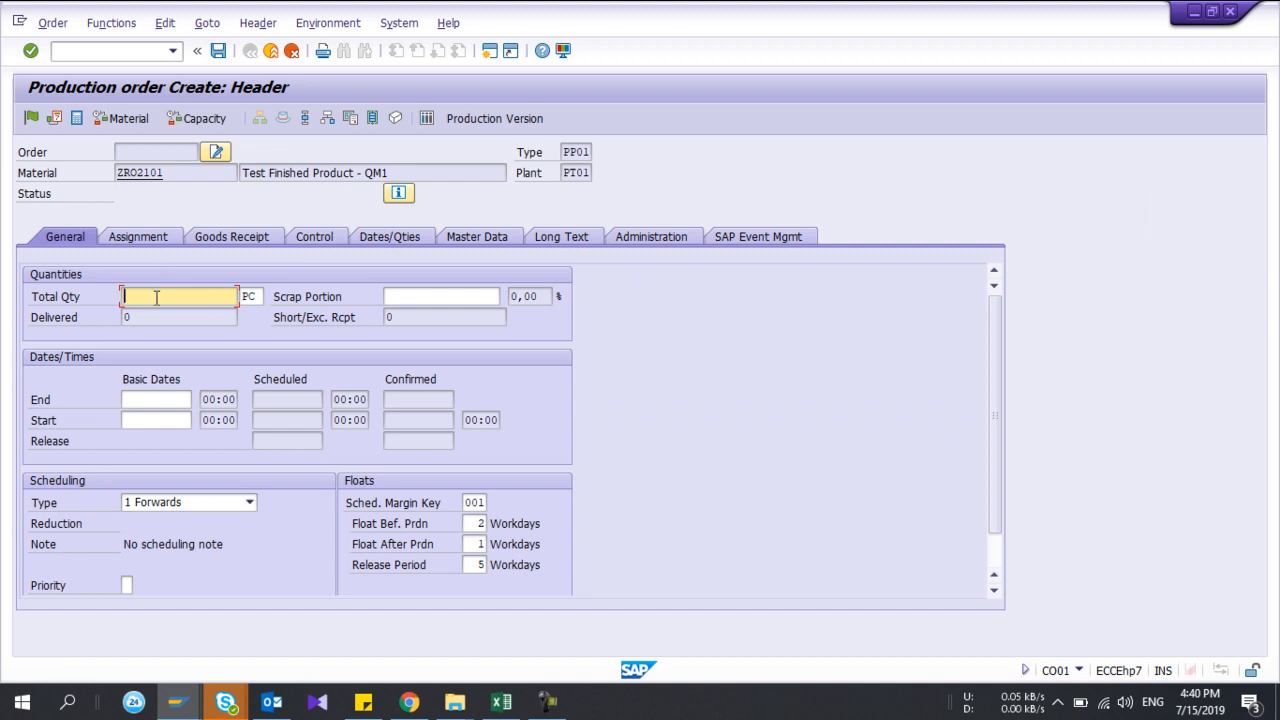
pyautogui.hotkey('alt', 'Tab')
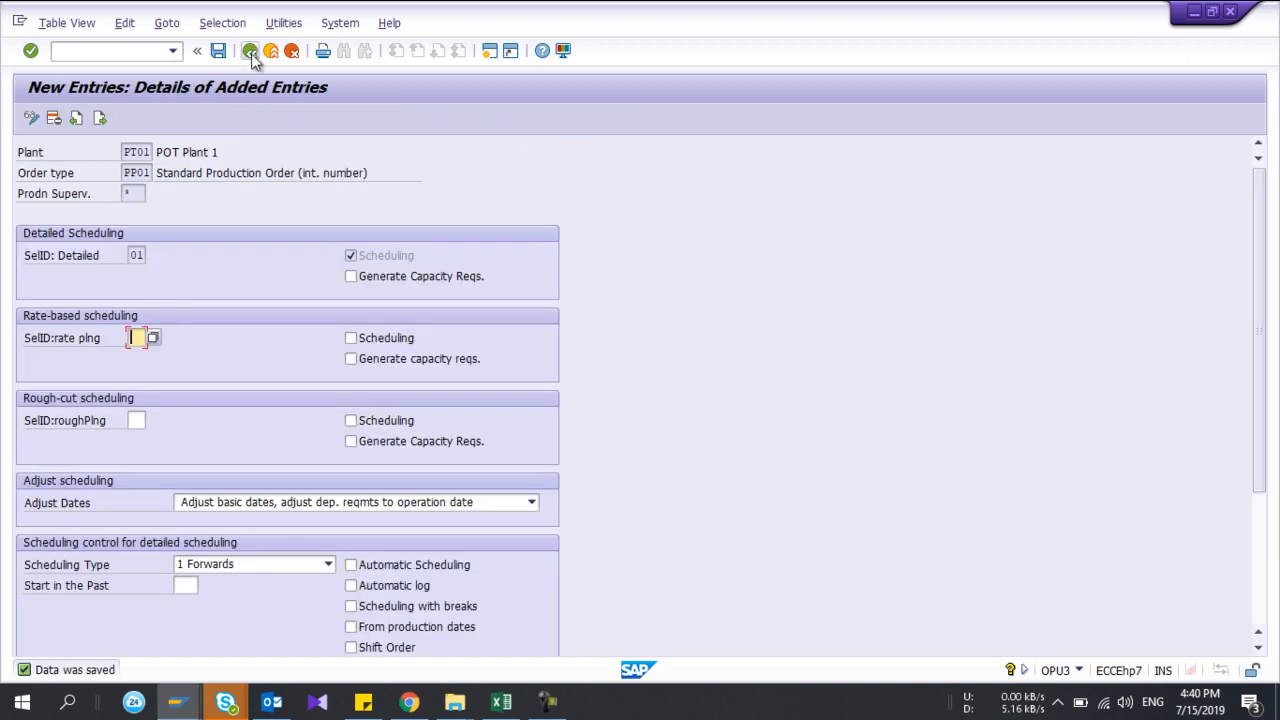
# - Return to the scheduling parameters overview and open plant PT01's PP01 entry with production scheduler *
pyautogui.click(251, 53)
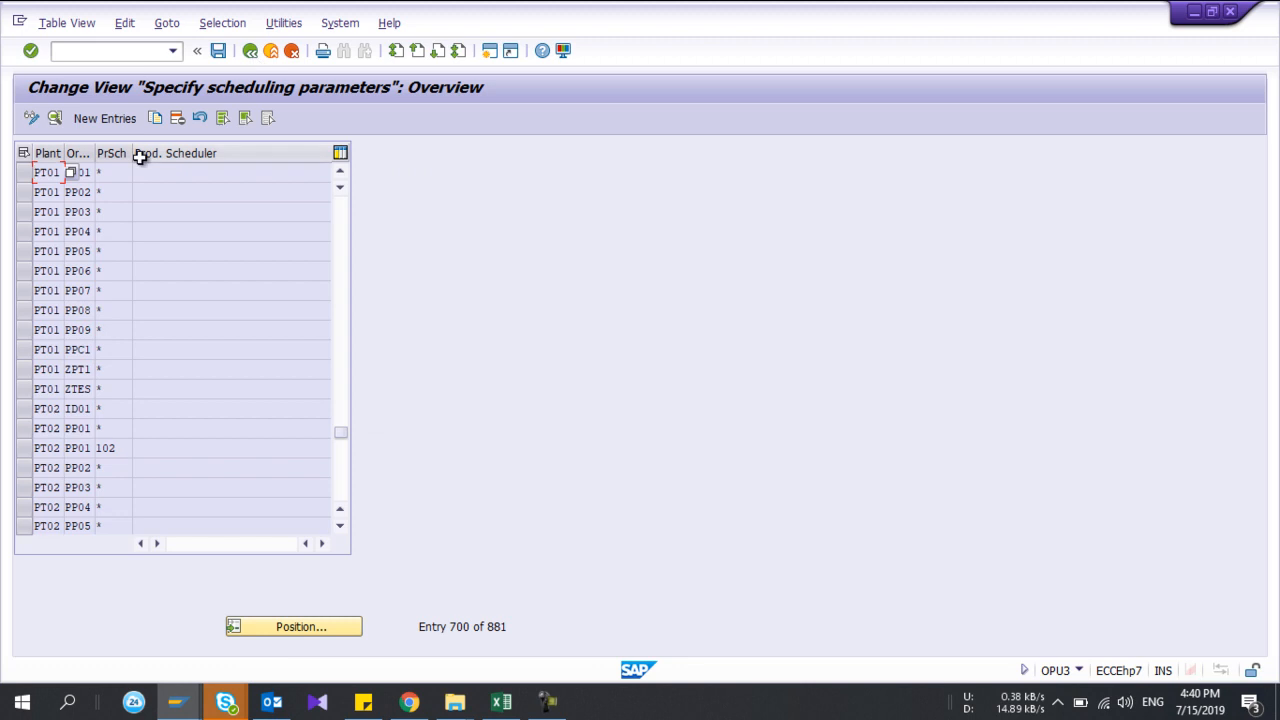
pyautogui.scroll(2, 137, 156)
pyautogui.click(103, 212)
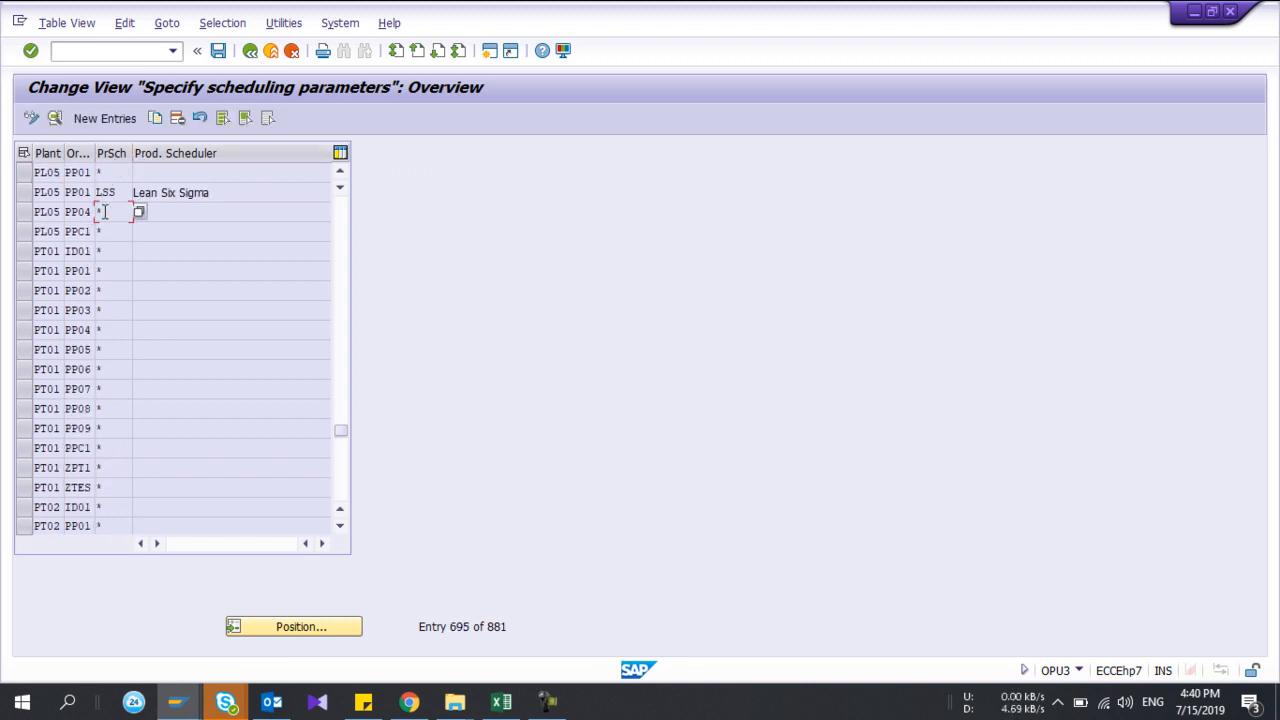
pyautogui.doubleClick(50, 273)
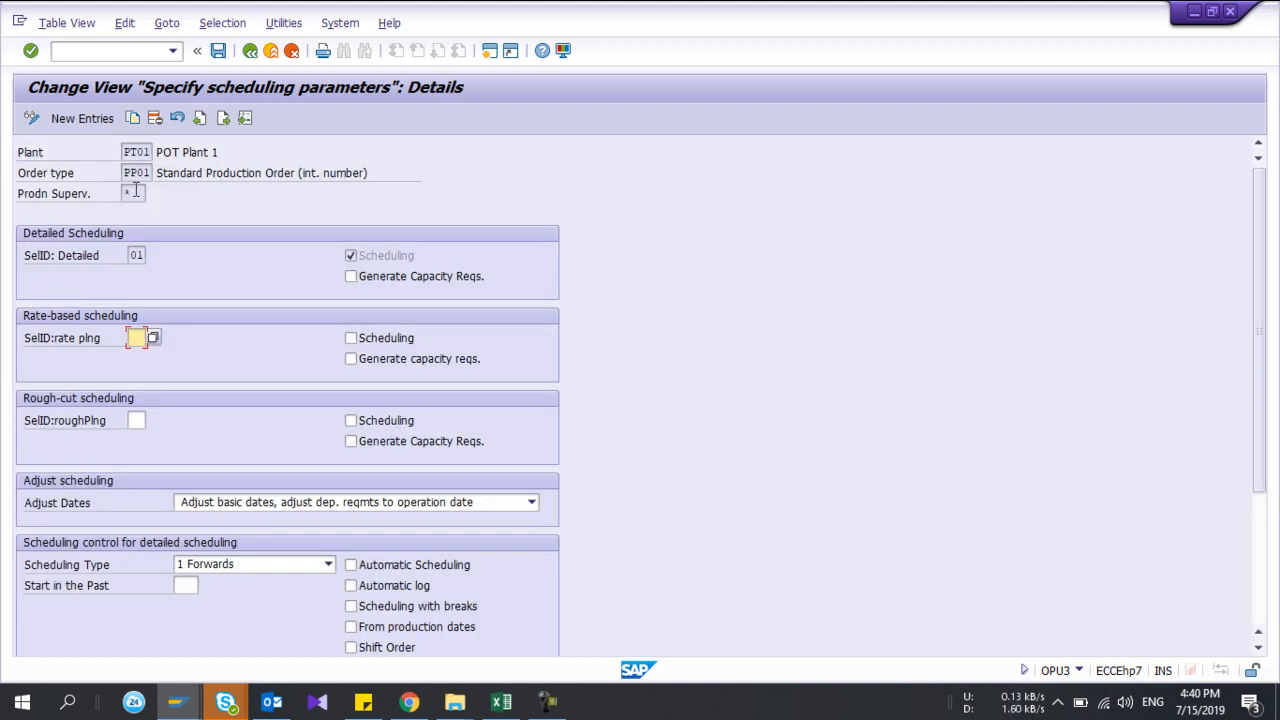
# - Examine the PT01 and PP01 entry's key fields, scheduling type, requirements date and reduction settings
pyautogui.click(142, 152)
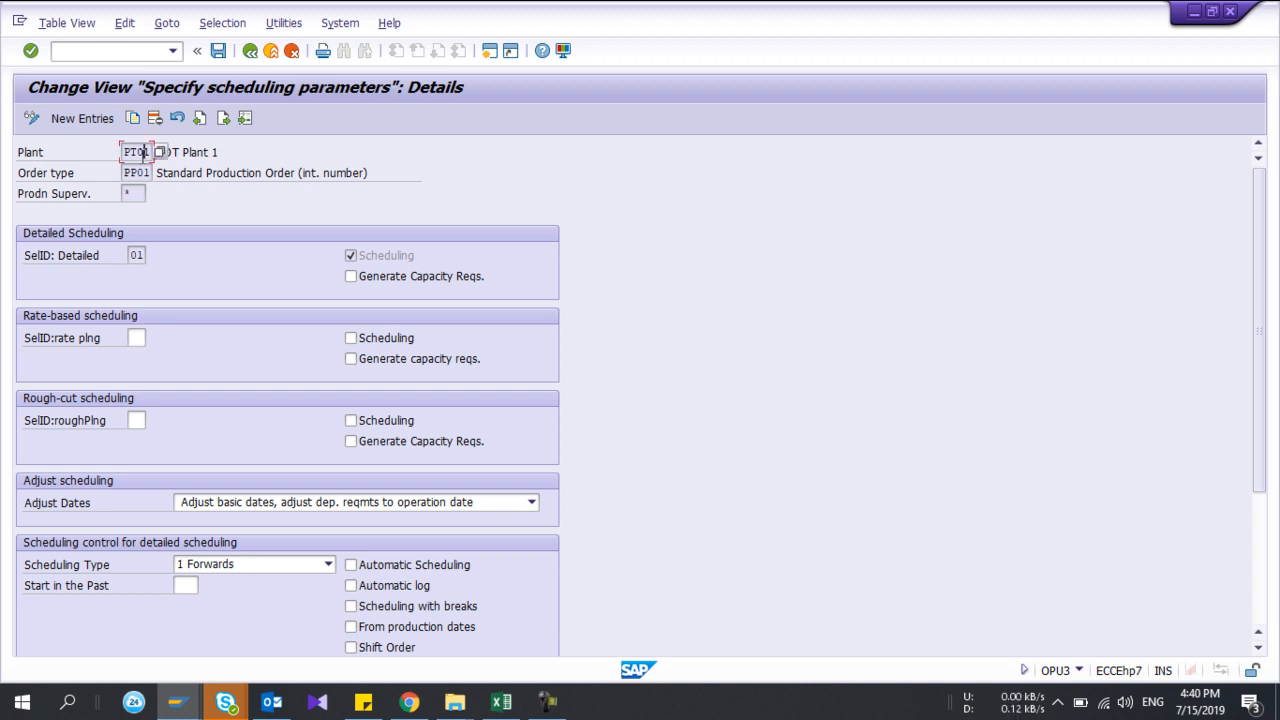
pyautogui.press('Tab')
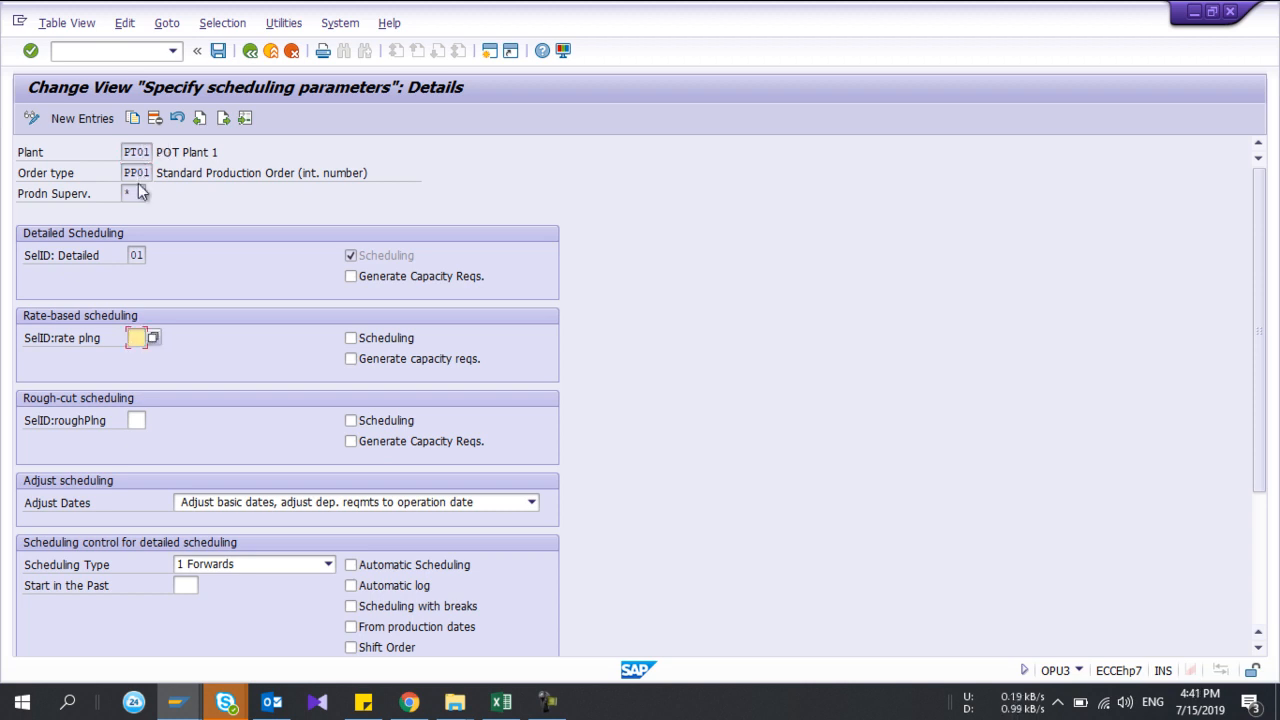
pyautogui.click(139, 193)
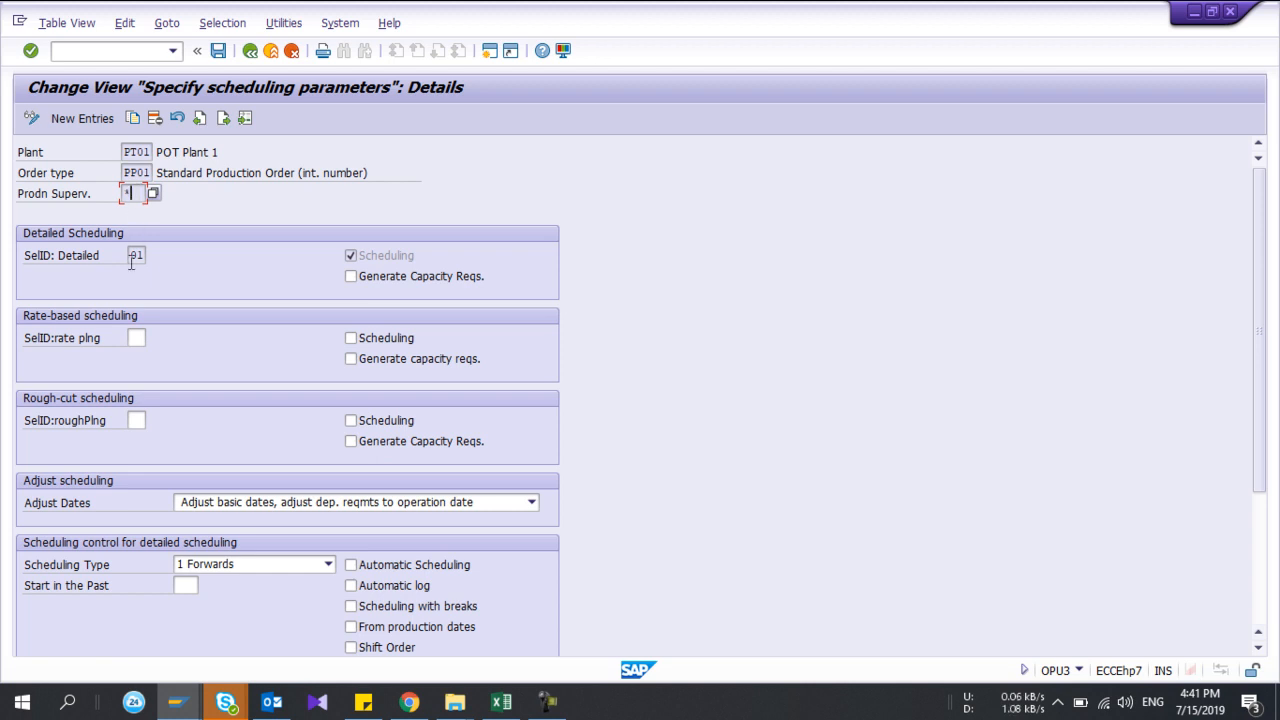
pyautogui.scroll(-2, 122, 296)
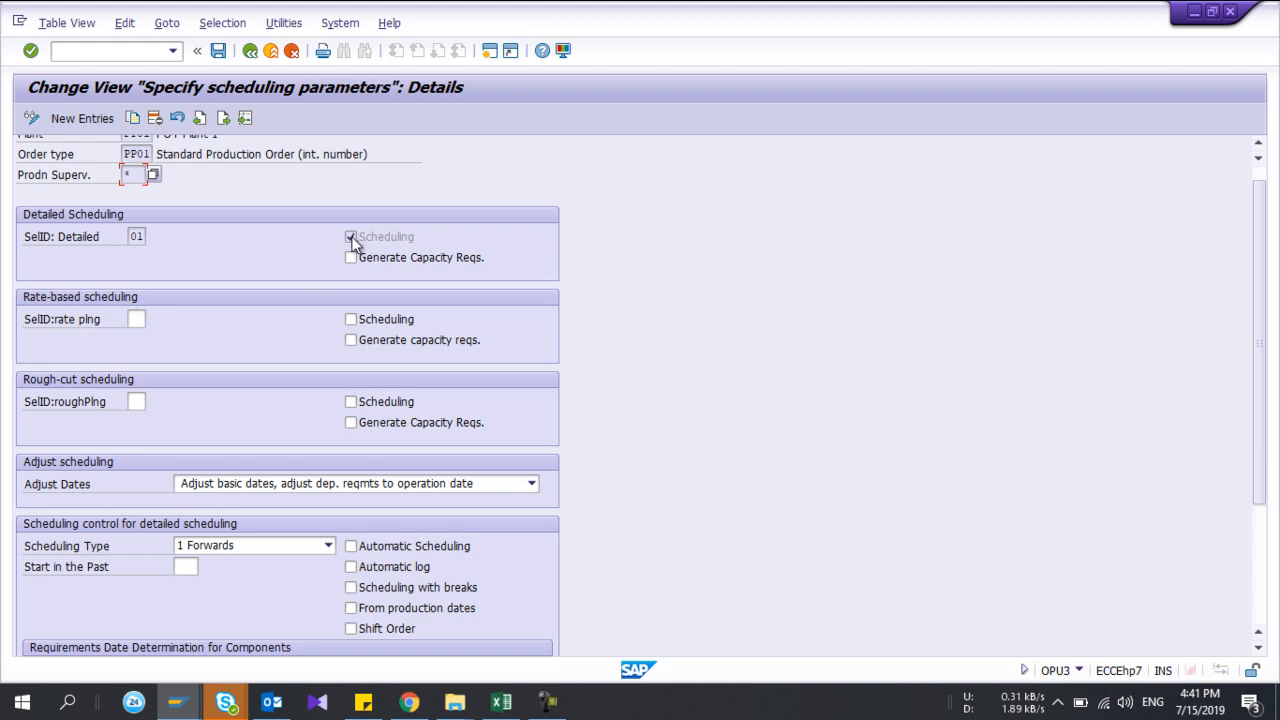
pyautogui.scroll(-5, 288, 246)
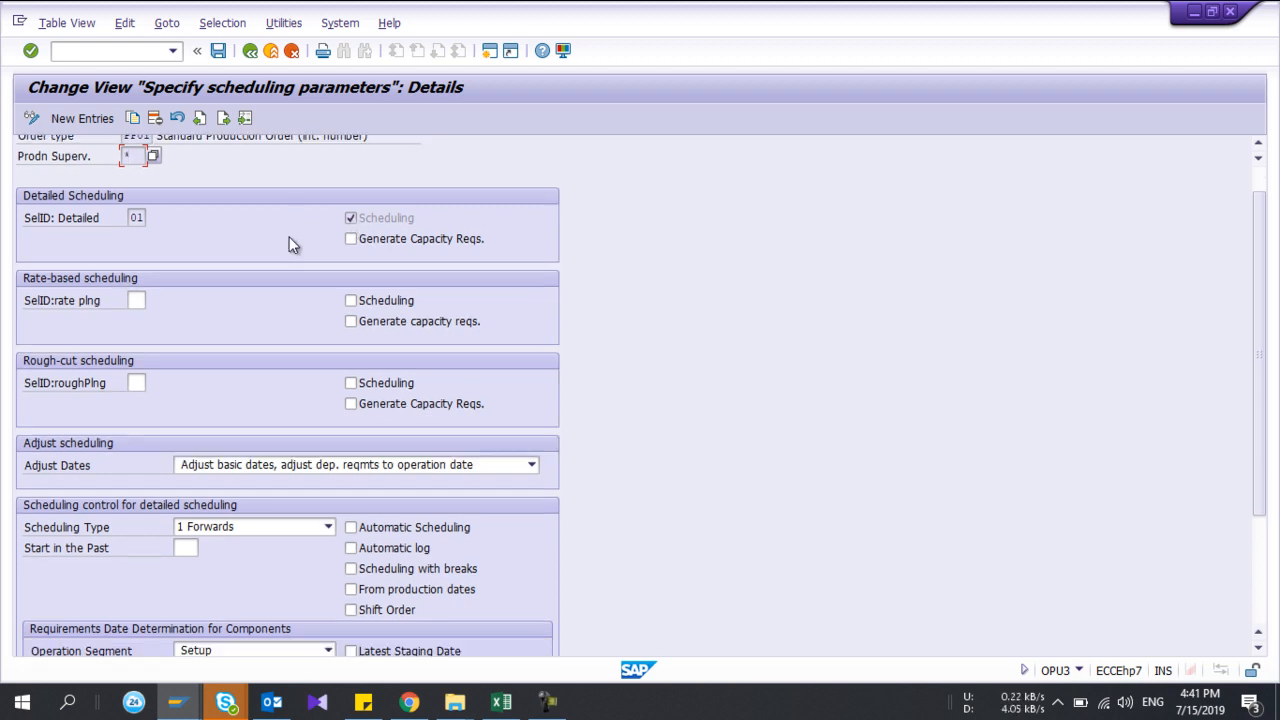
pyautogui.scroll(-1, 155, 362)
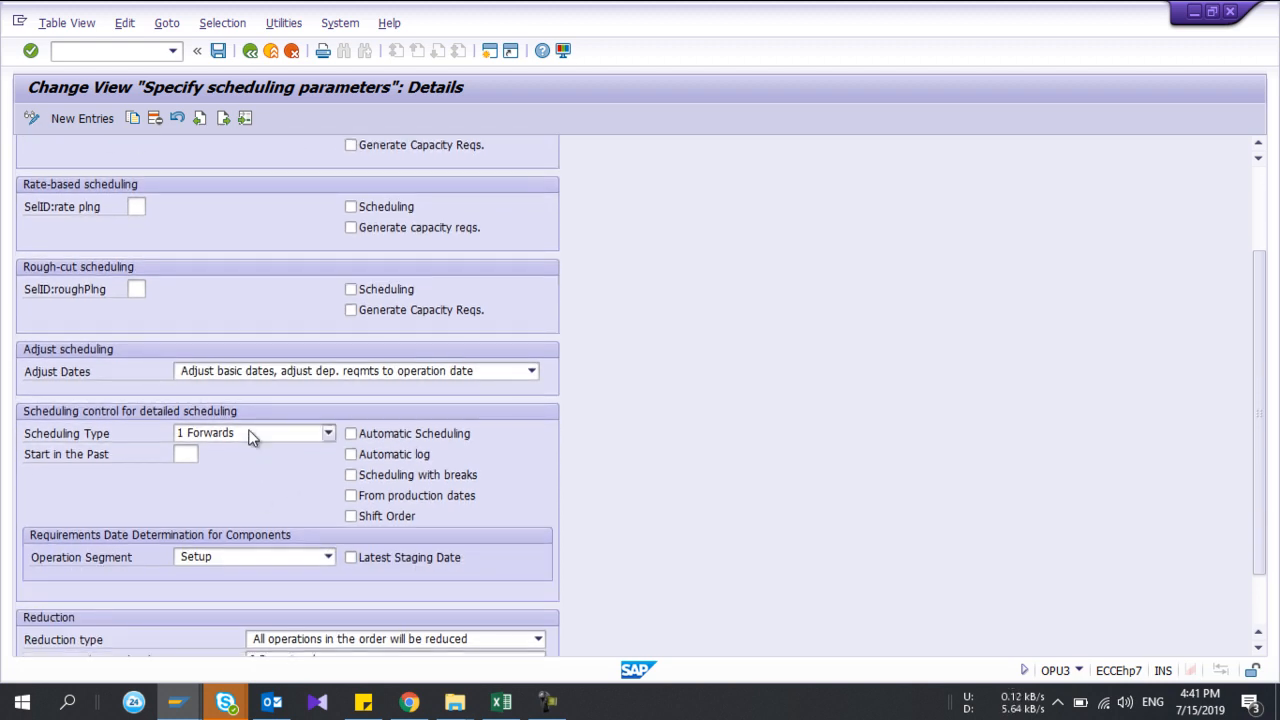
pyautogui.scroll(-3, 137, 465)
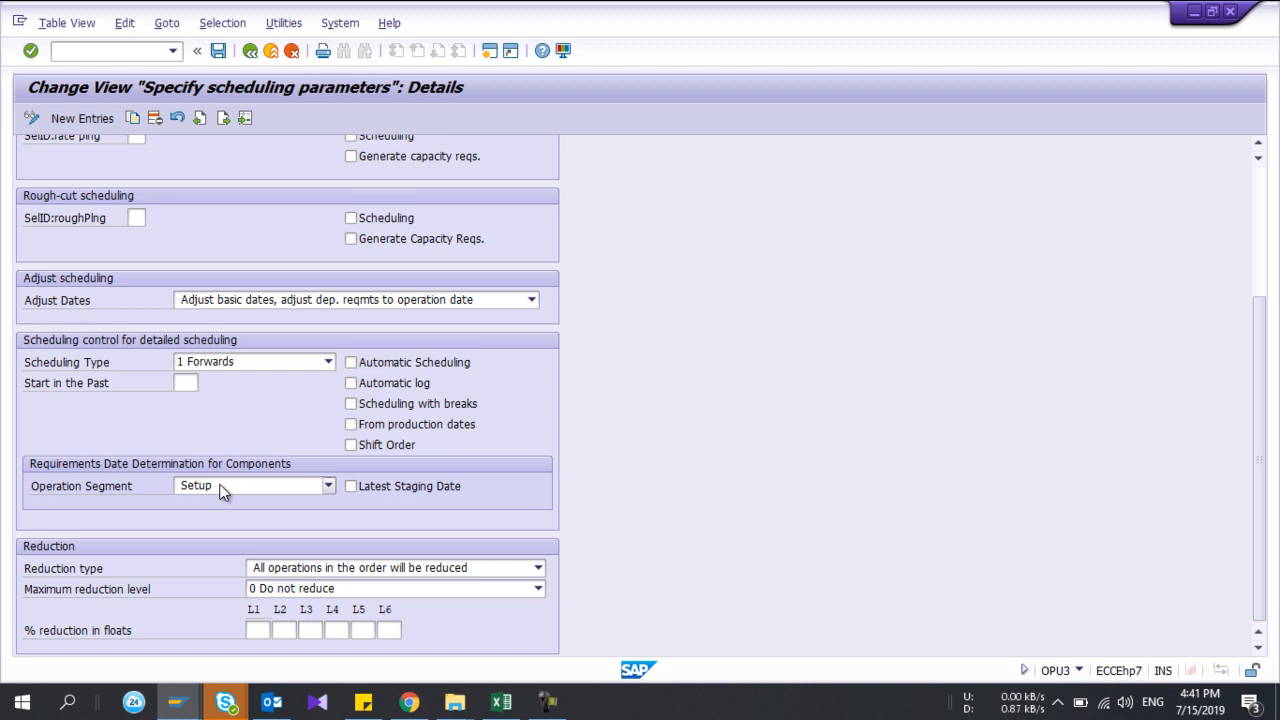
# - Turn on Automatic Scheduling for detailed scheduling in the PT01 and PP01 entry and save it
pyautogui.scroll(1, 231, 421)
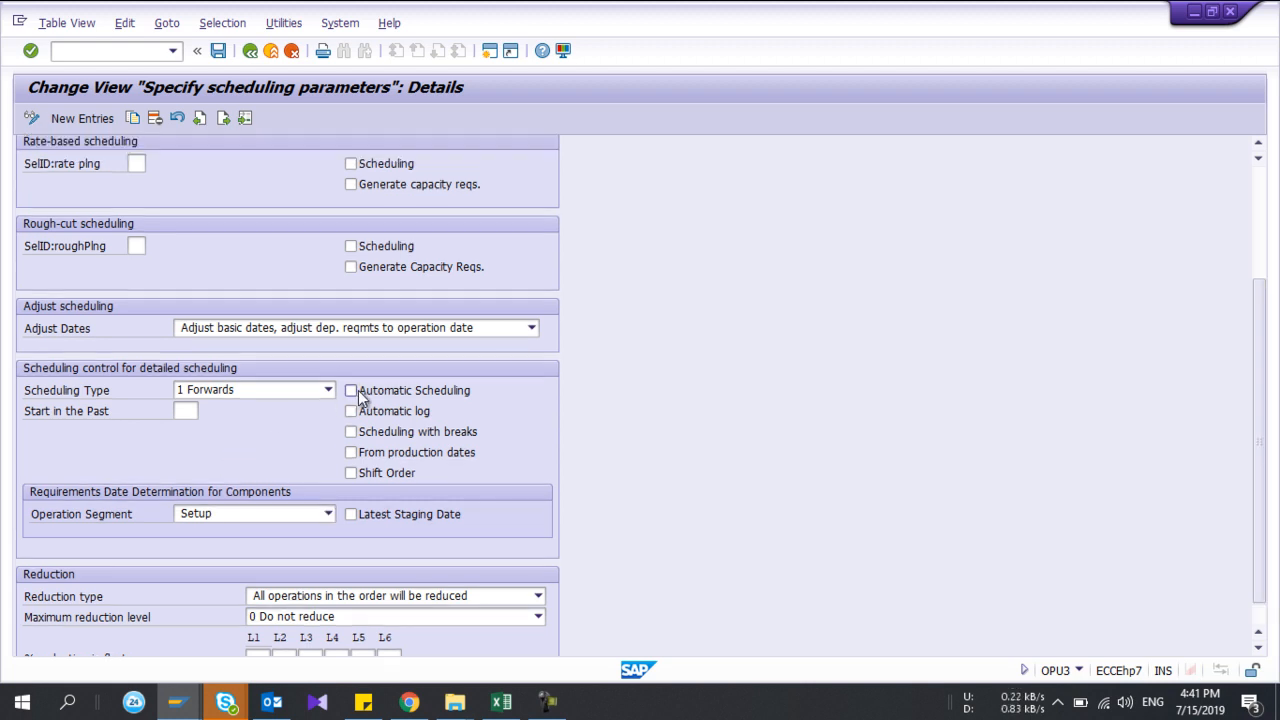
pyautogui.click(219, 51)
pyautogui.click(250, 51)
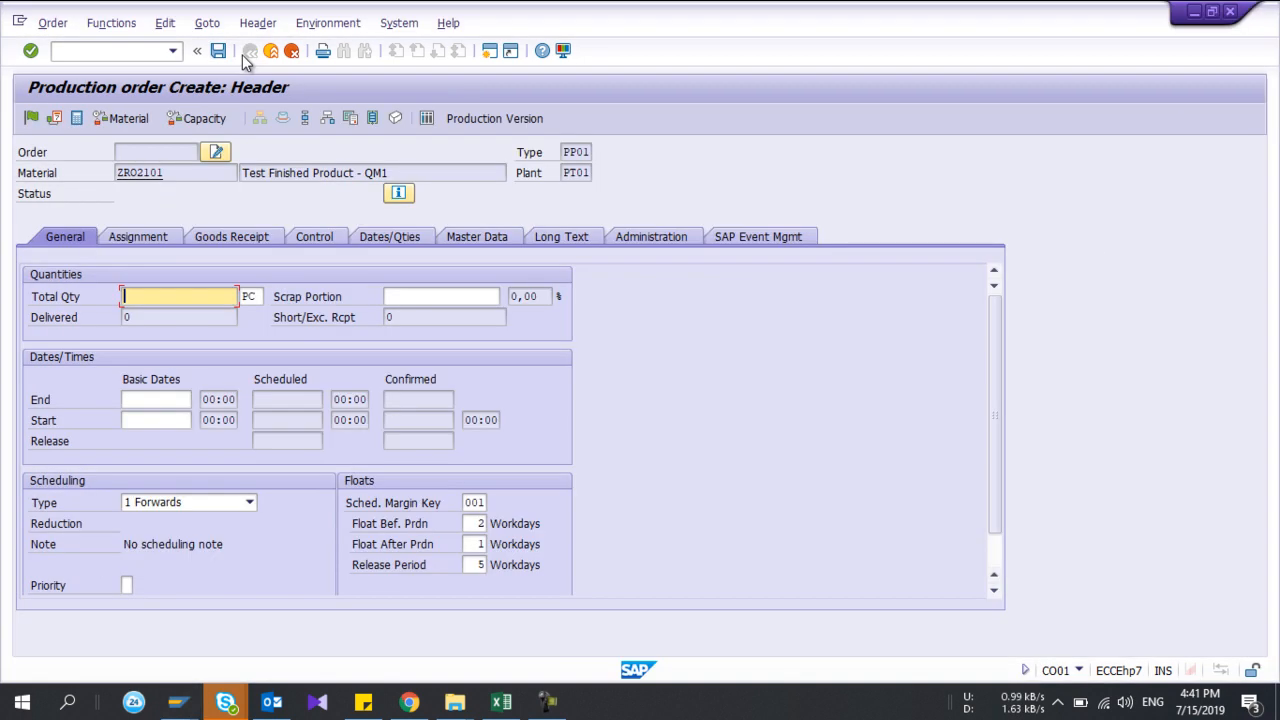
# - Restart transaction CO01 and open a new production order for material ZRO2101, plant PT01, order type PP01
pyautogui.click(93, 52)
pyautogui.write('/nco01')
pyautogui.press('Return')
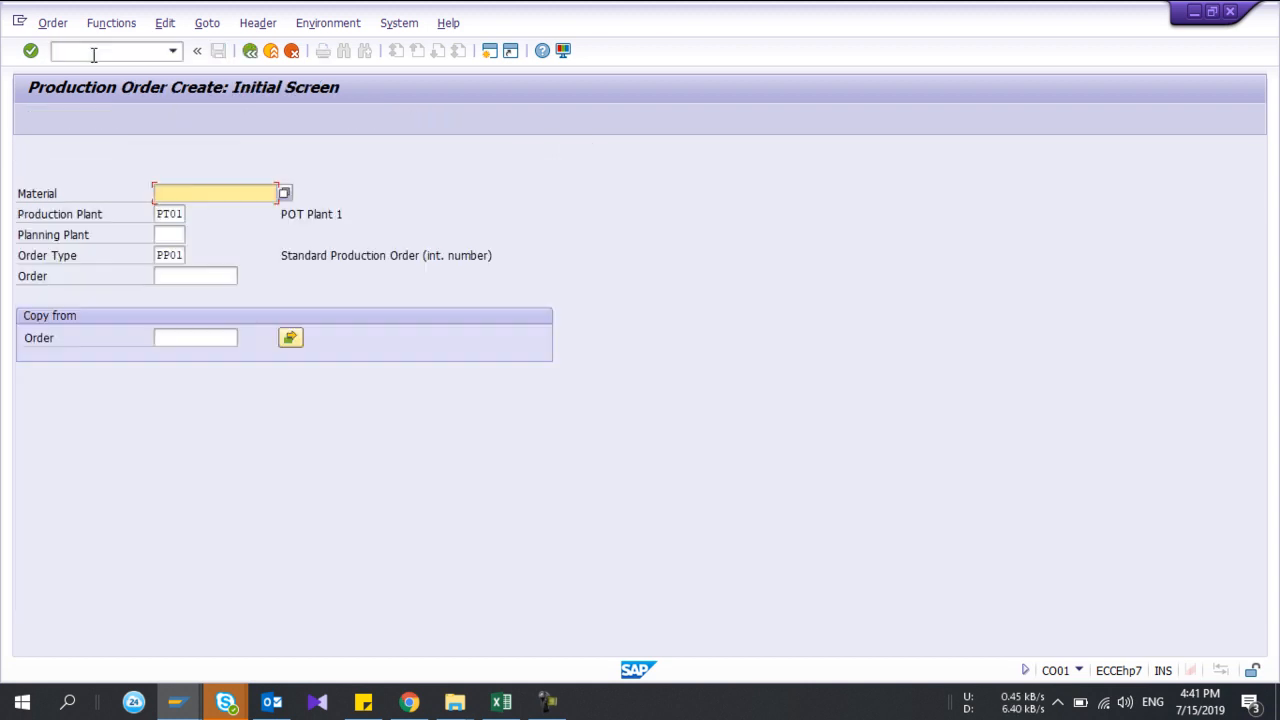
pyautogui.press('Return')
pyautogui.press('Return')
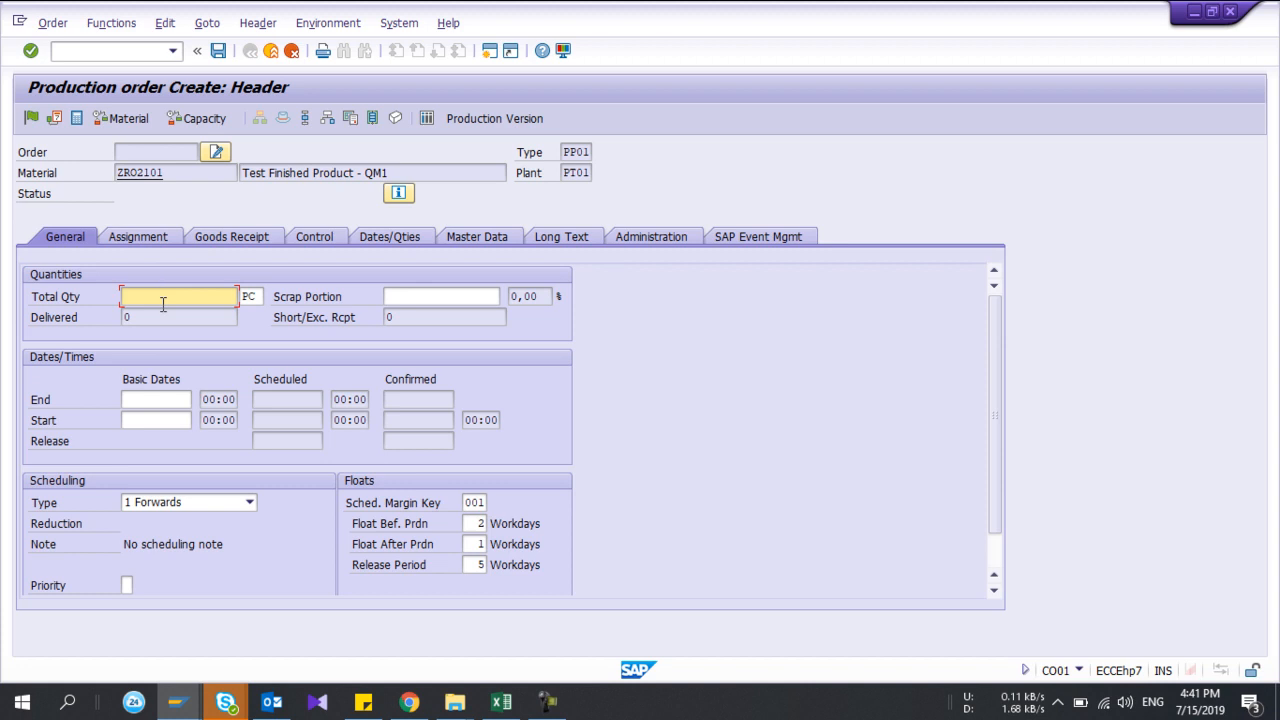
# - Set the order's total quantity to 100 PC and basic start date to 15.07.2019, and acknowledge the availability messages
pyautogui.write('1000')
pyautogui.click(140, 420)
pyautogui.click(141, 436)
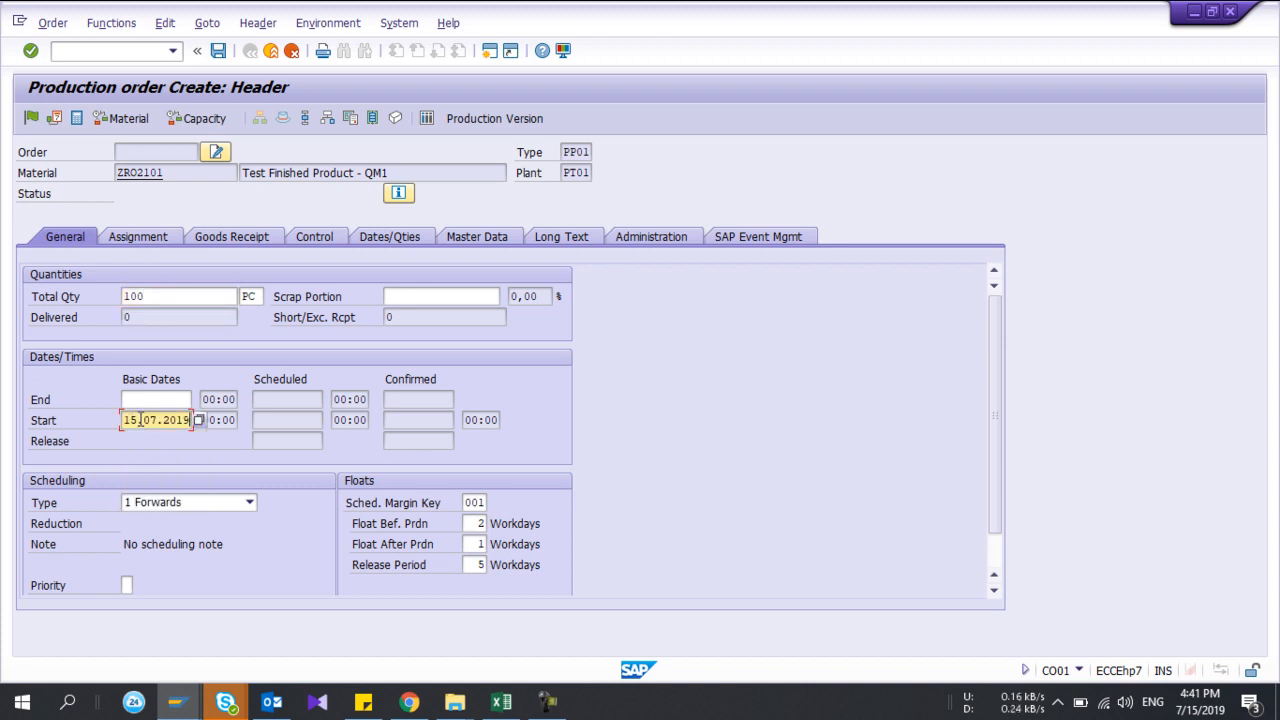
pyautogui.press('Return')
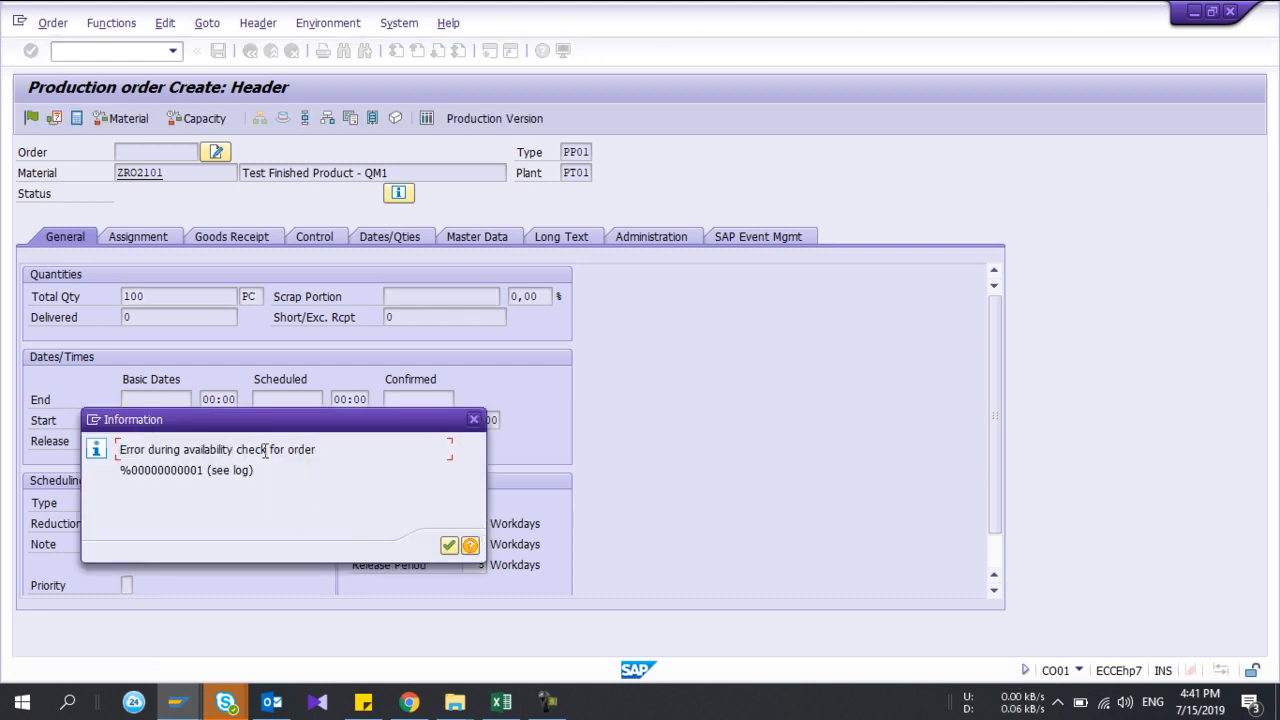
pyautogui.click(451, 550)
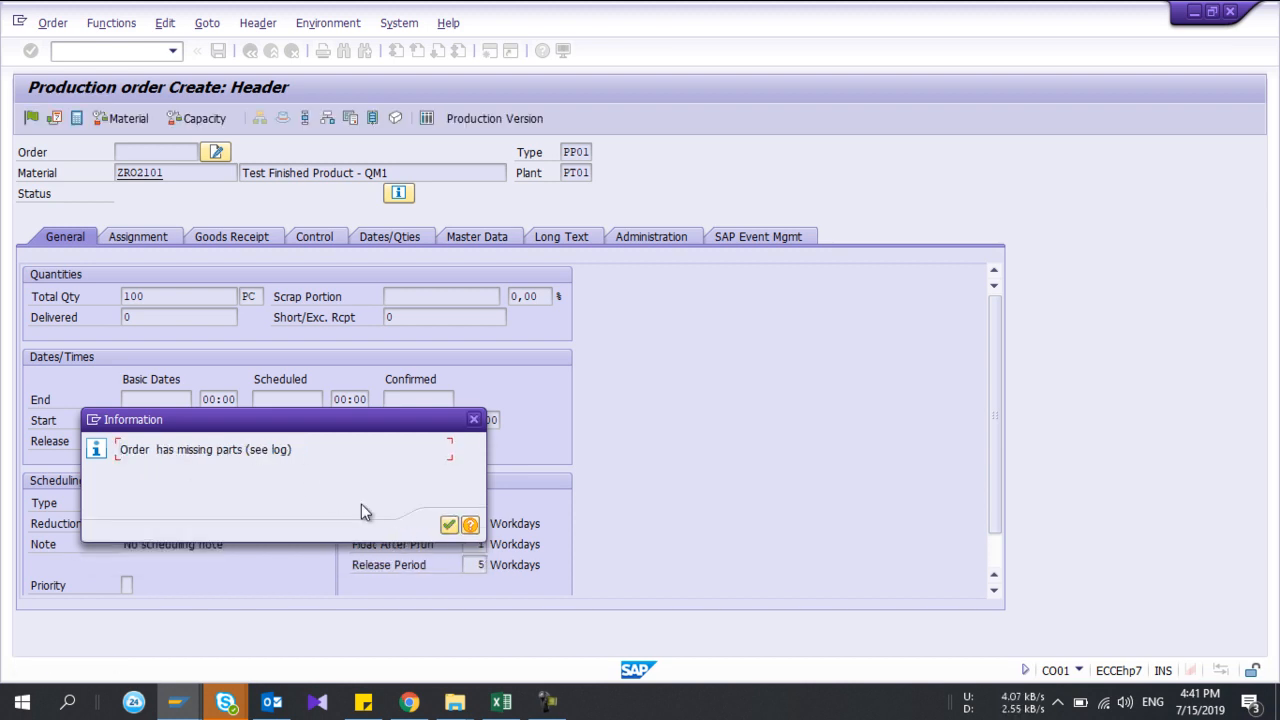
pyautogui.click(448, 524)
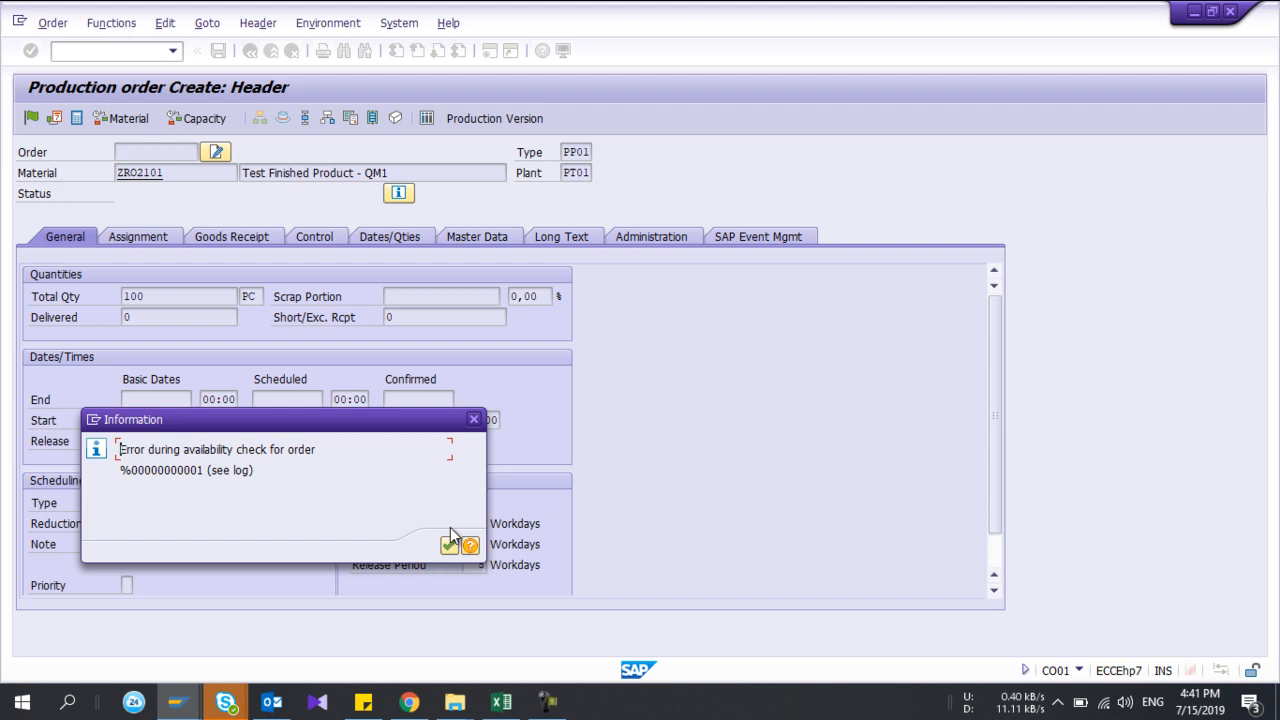
pyautogui.click(449, 546)
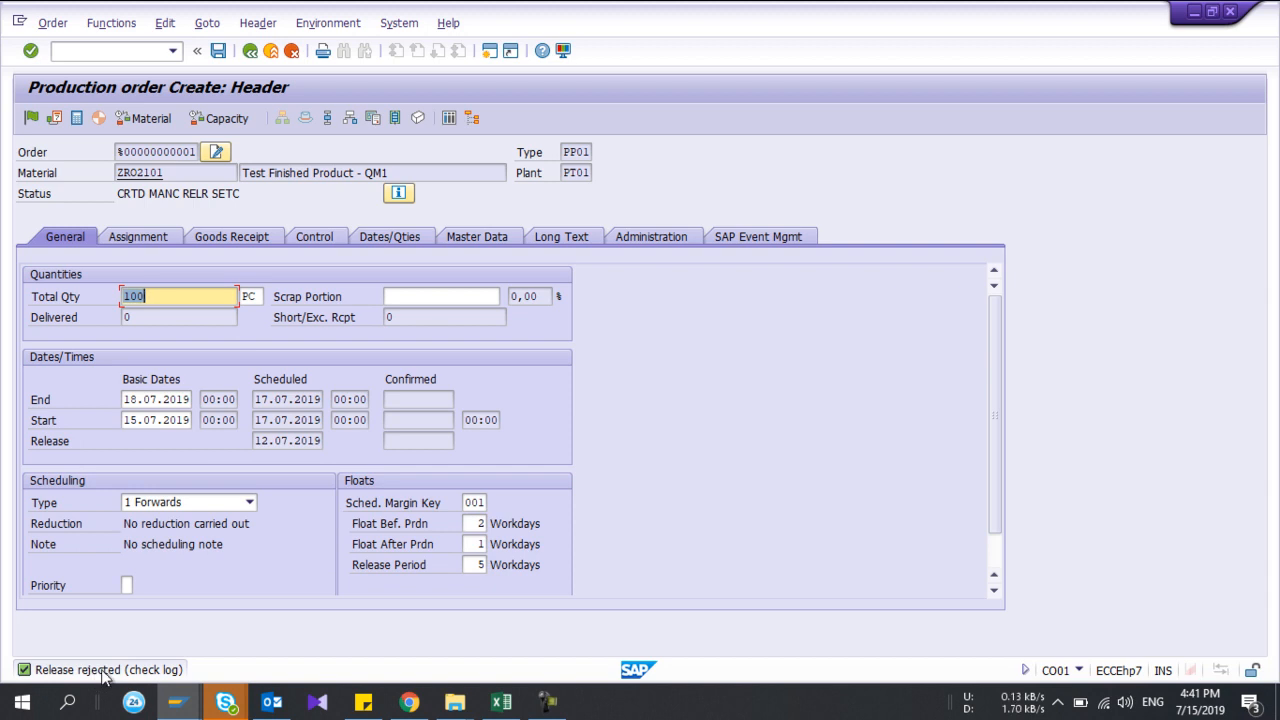
# - Assign storage location 0030 to all three components with backflush enabled, and start saving the production order
pyautogui.click(349, 122)
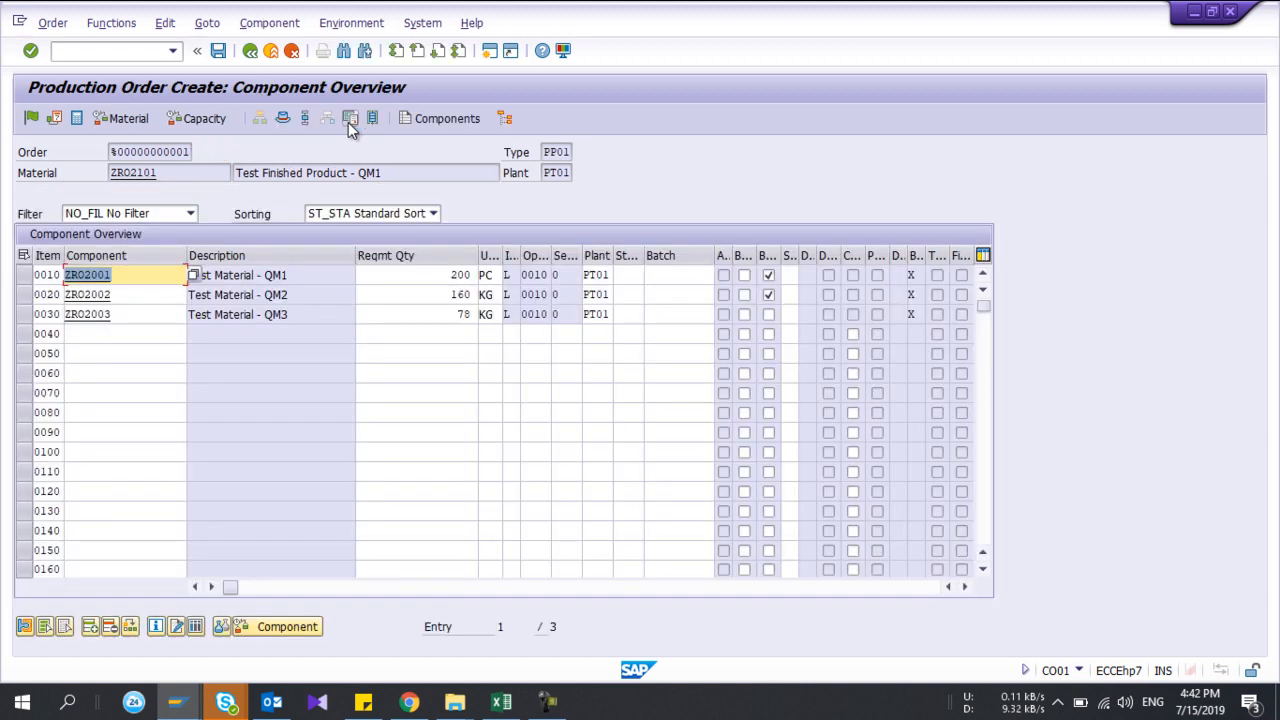
pyautogui.click(632, 274)
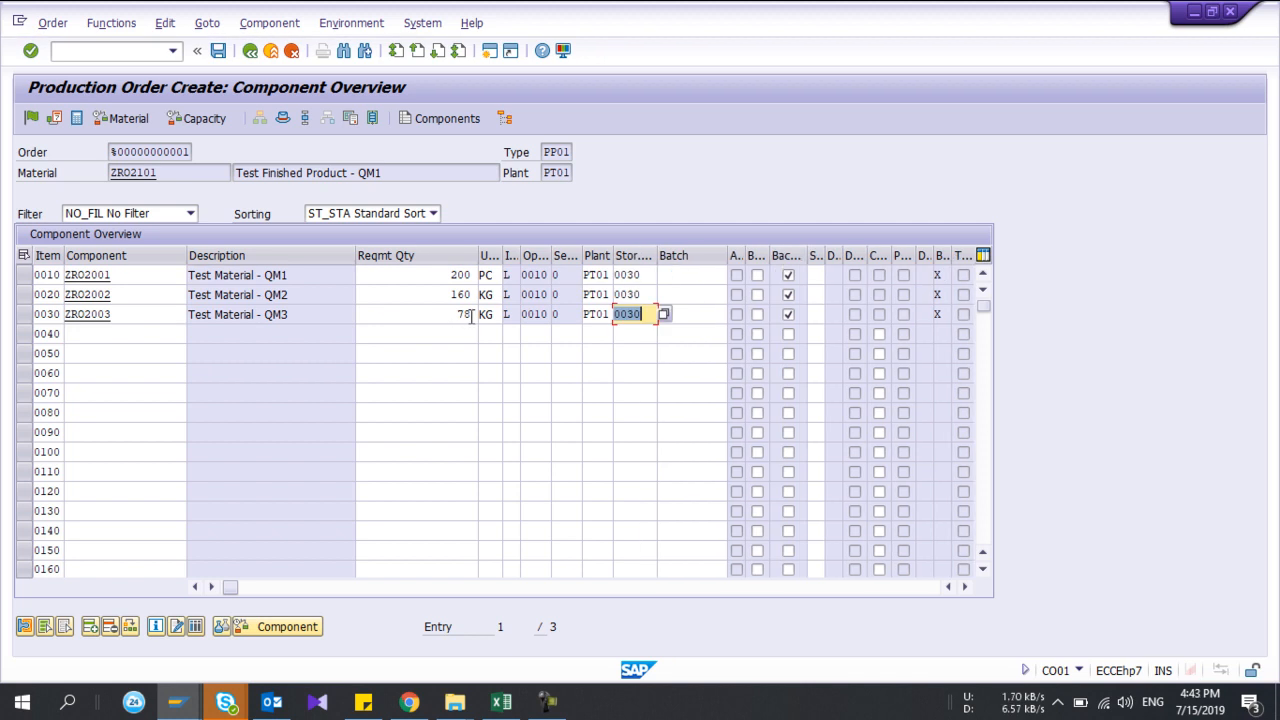
pyautogui.click(250, 50)
pyautogui.click(218, 51)
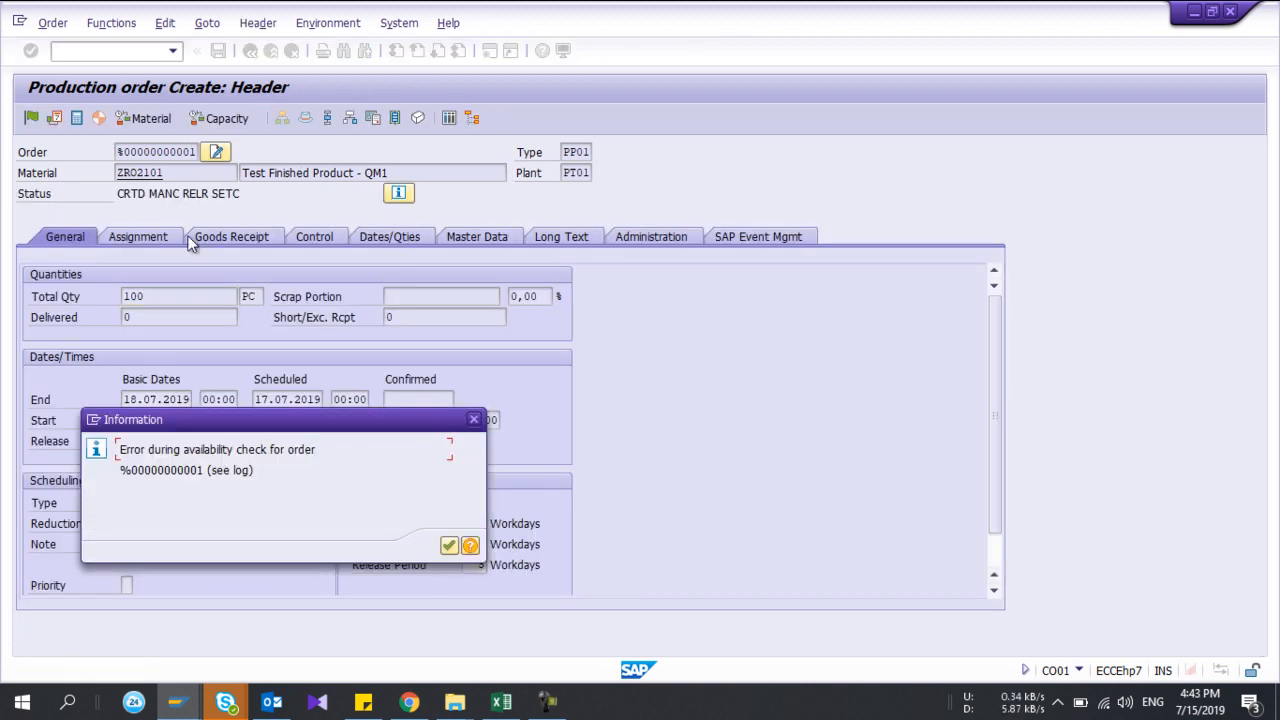
pyautogui.click(449, 545)
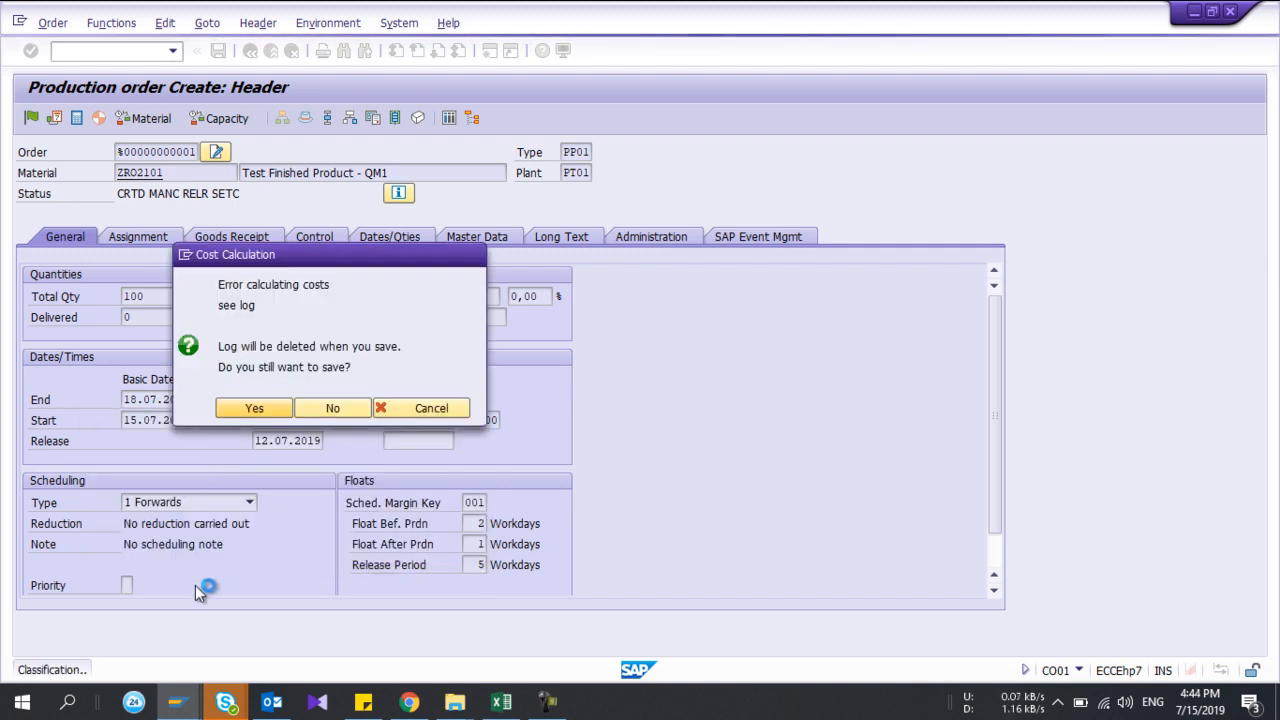
# - Leave plant PT01's scheduling parameters and open Define Checking Control under Availability Check in the implementation guide
pyautogui.moveTo(176, 702)
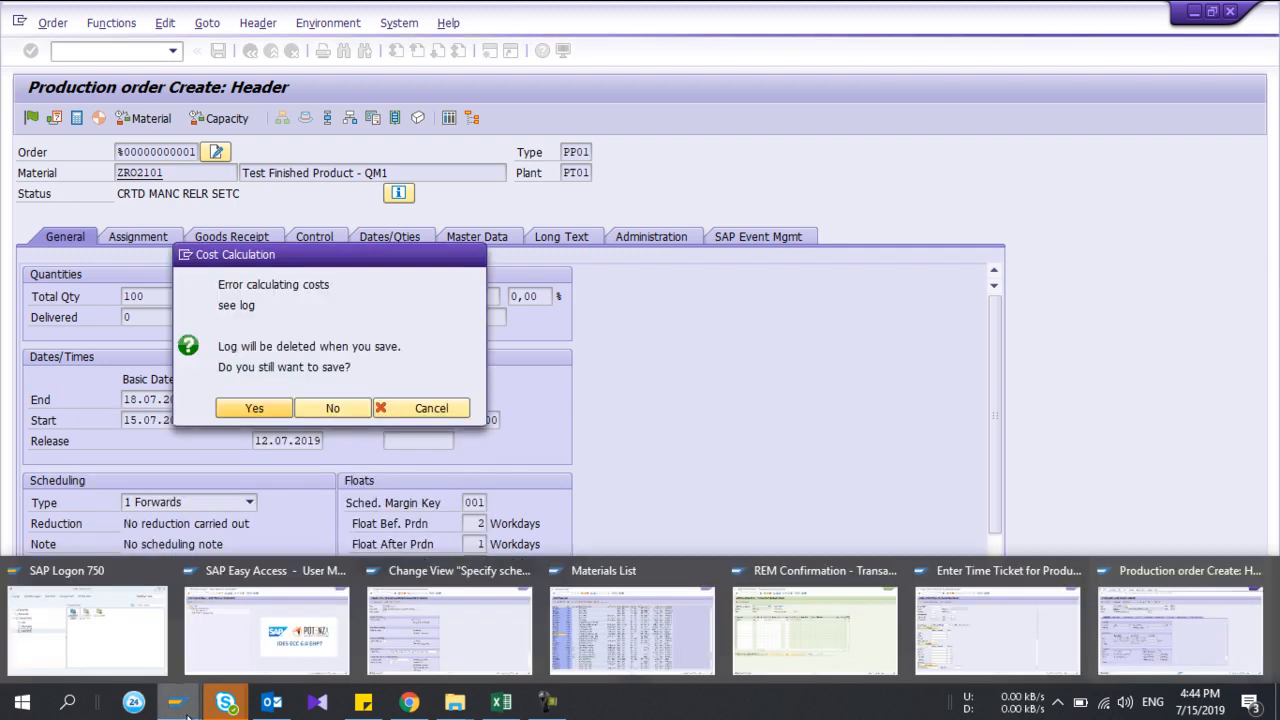
pyautogui.click(408, 624)
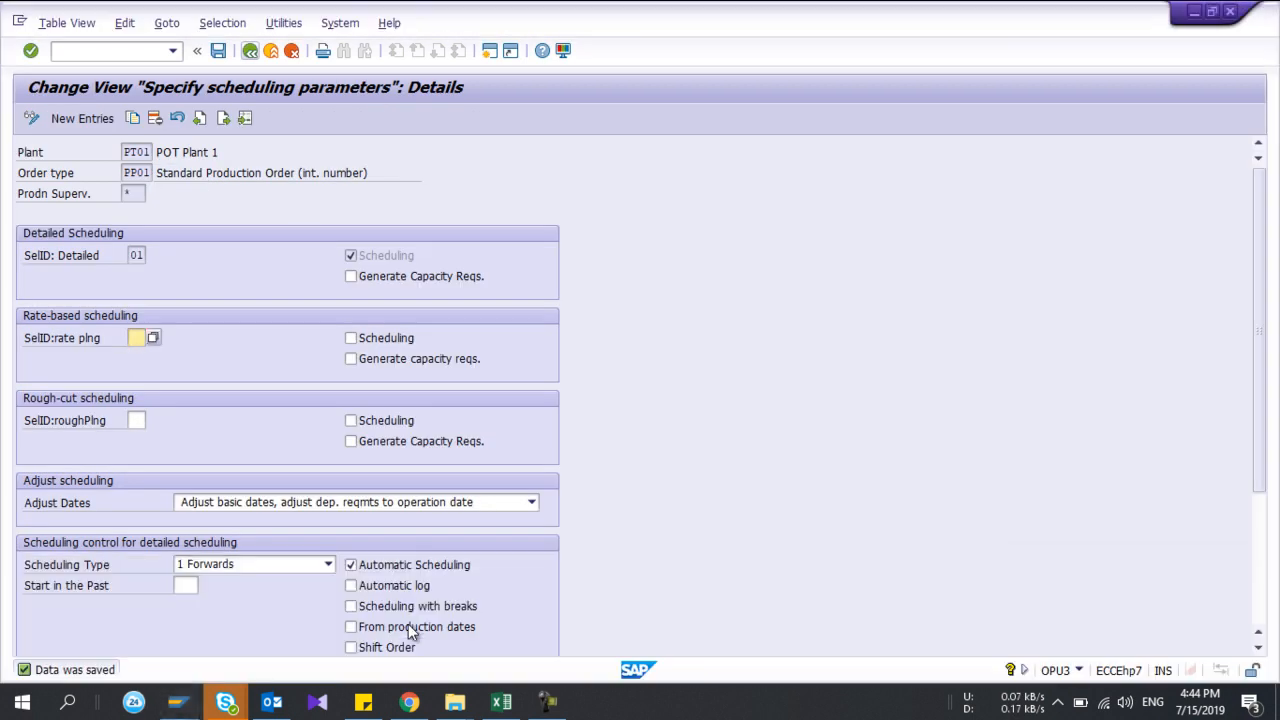
pyautogui.click(250, 51)
pyautogui.click(250, 51)
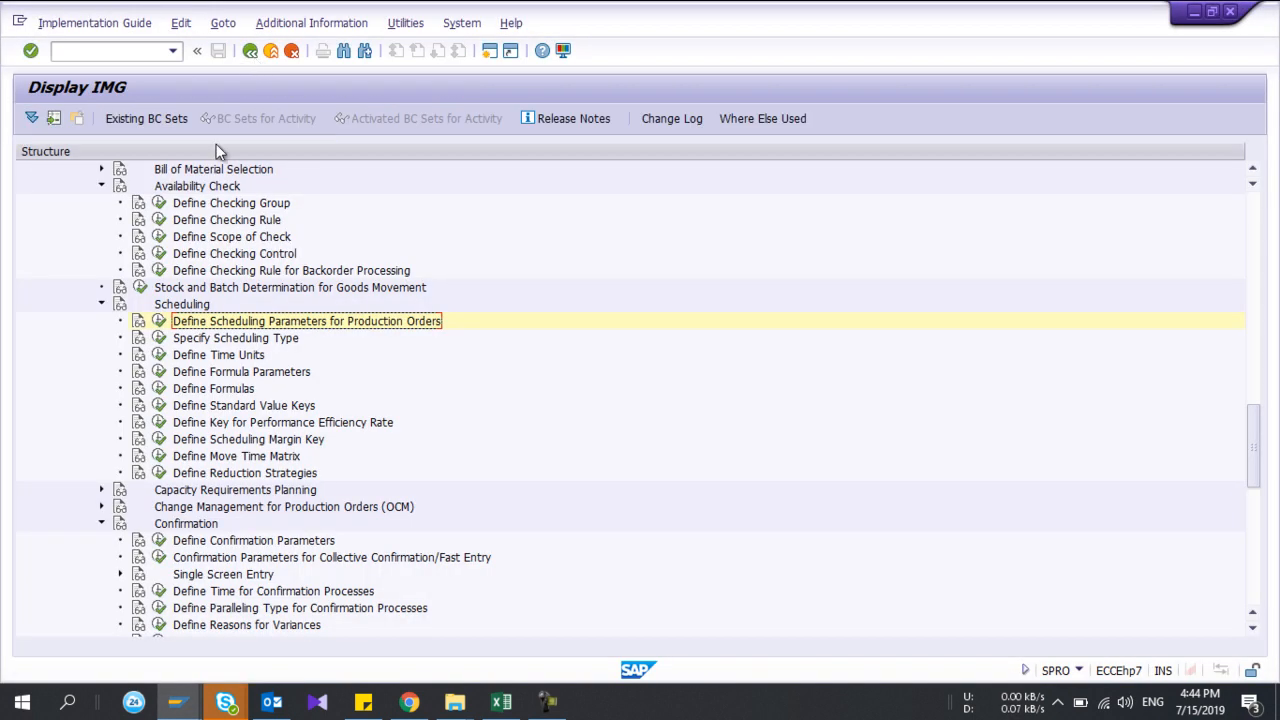
pyautogui.scroll(2, 130, 368)
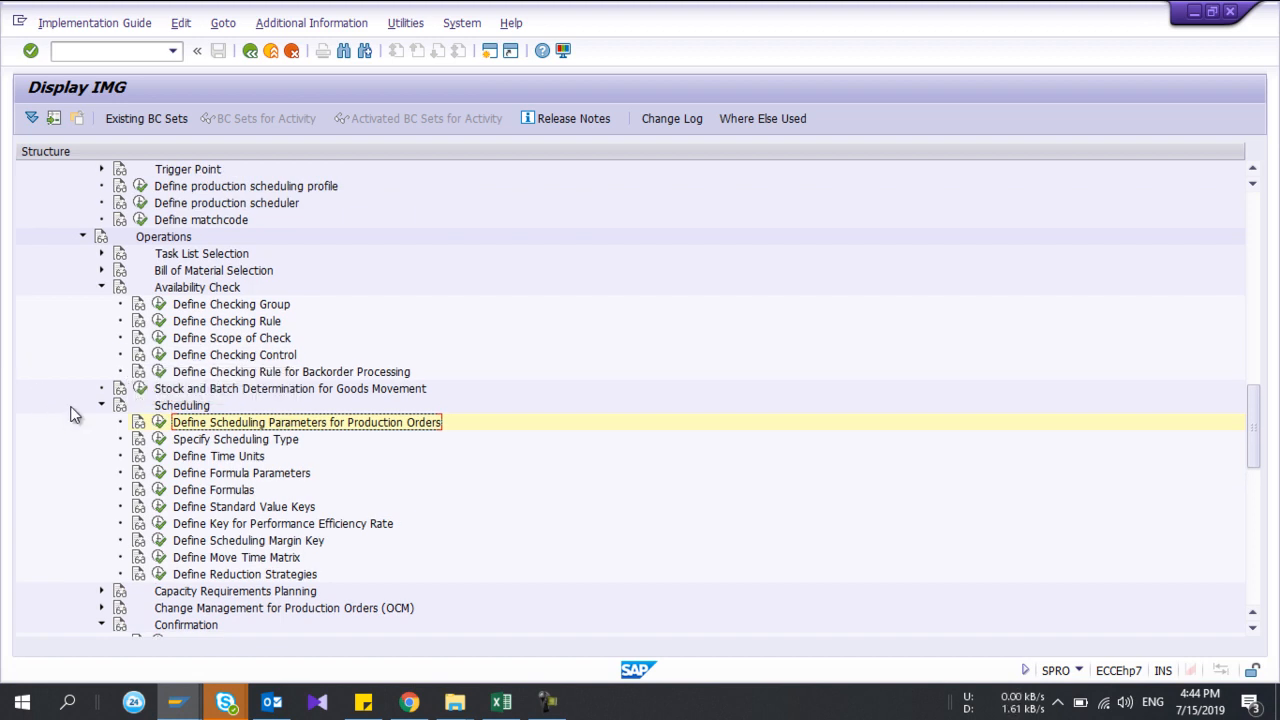
pyautogui.scroll(2, 70, 415)
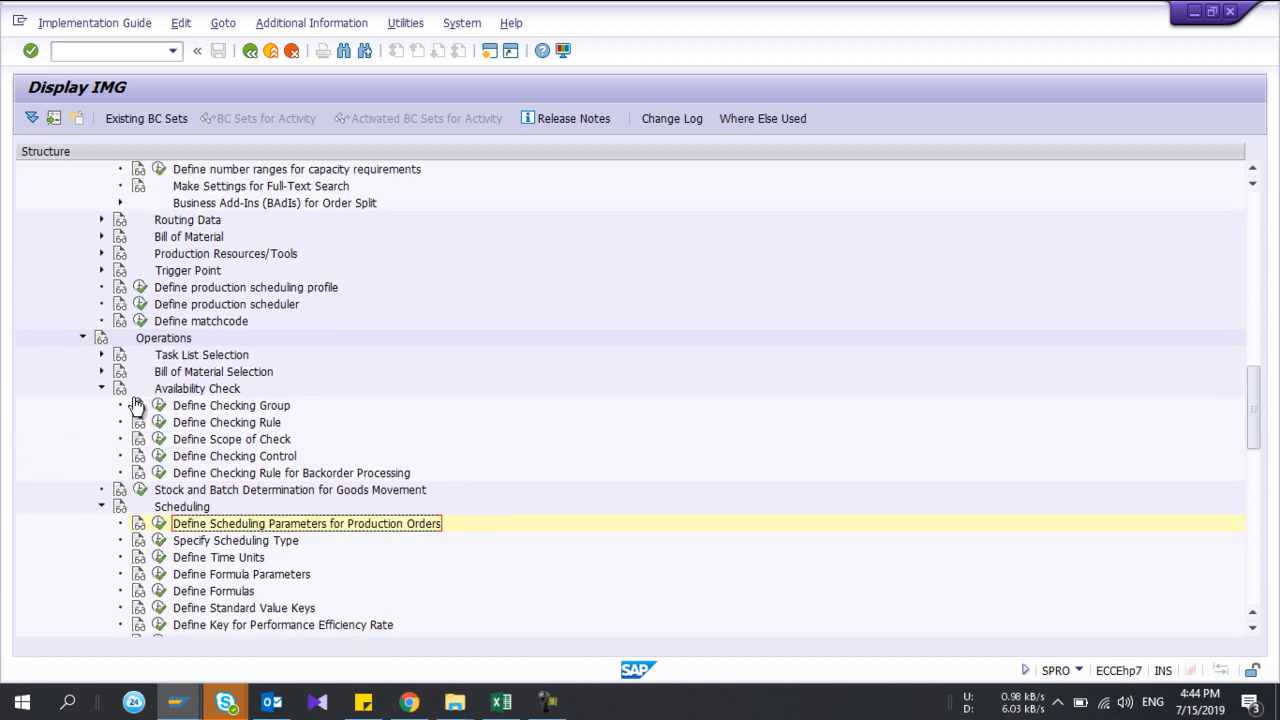
pyautogui.click(159, 456)
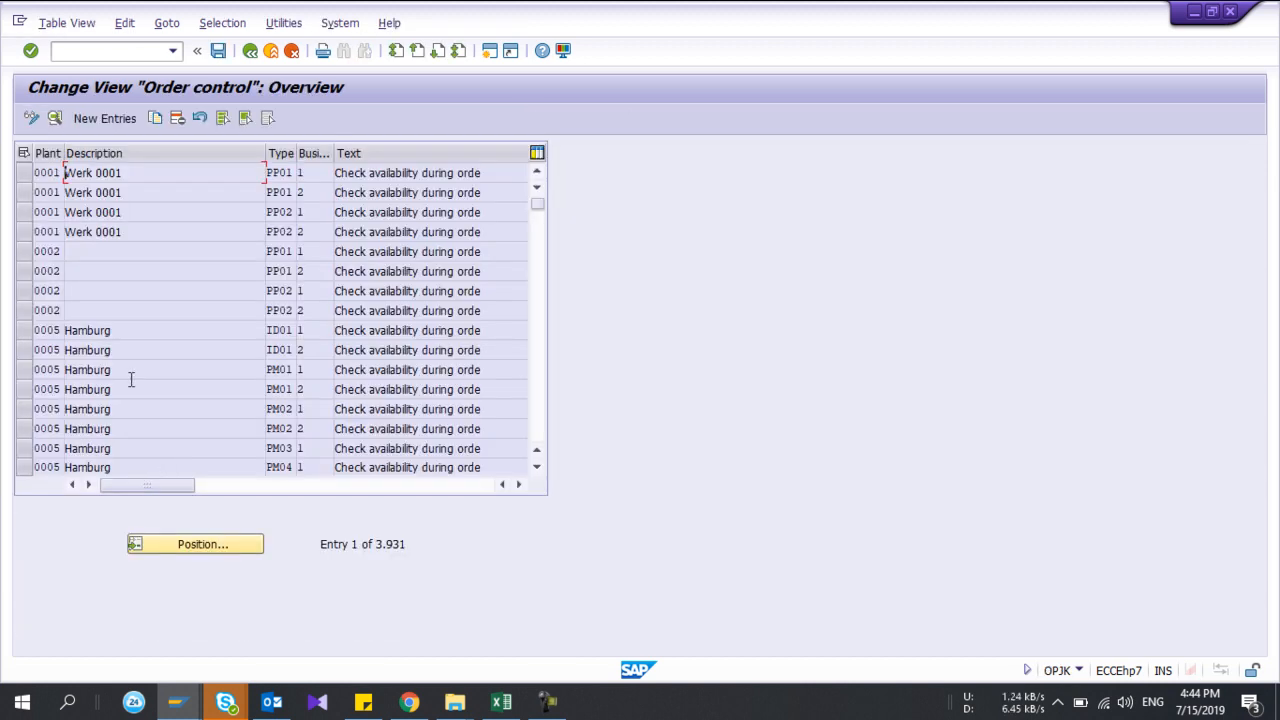
# - Jump to plant PT01 in the order control overview and open its PP01 entry for the availability check during order creation
pyautogui.click(195, 547)
pyautogui.press('Down')
pyautogui.press('Return')
pyautogui.press('Return')
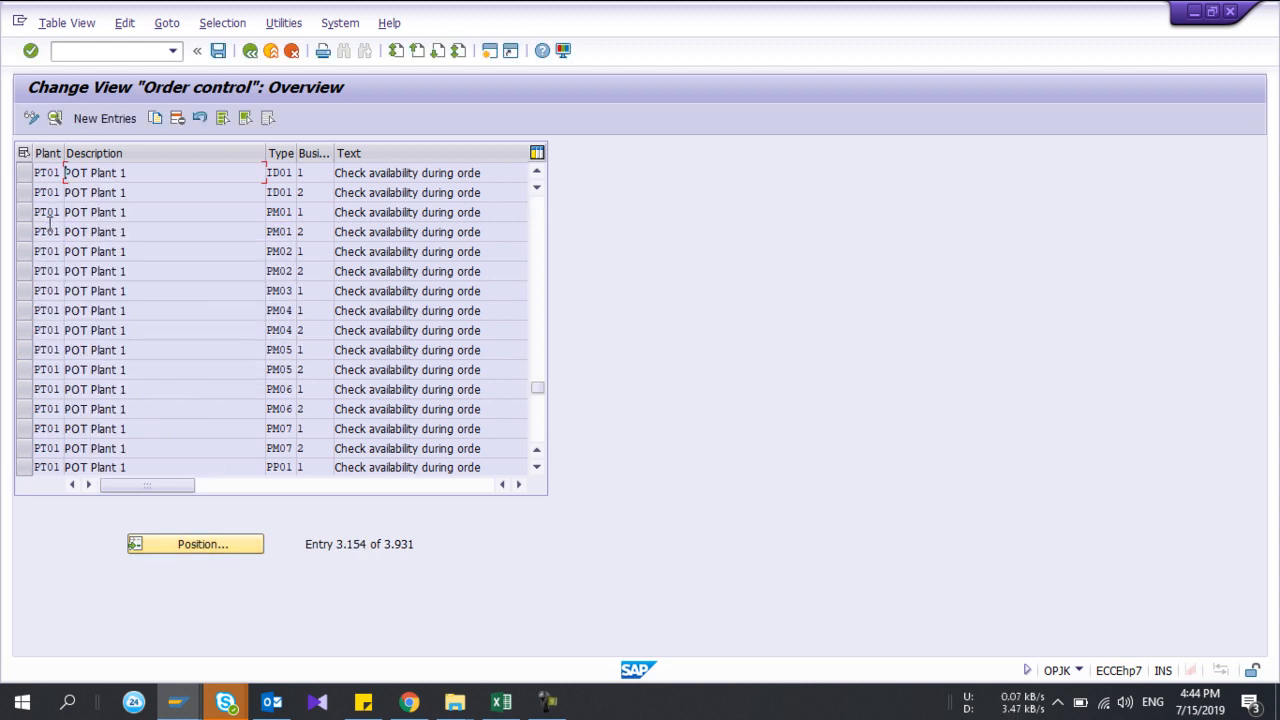
pyautogui.scroll(-5, 60, 318)
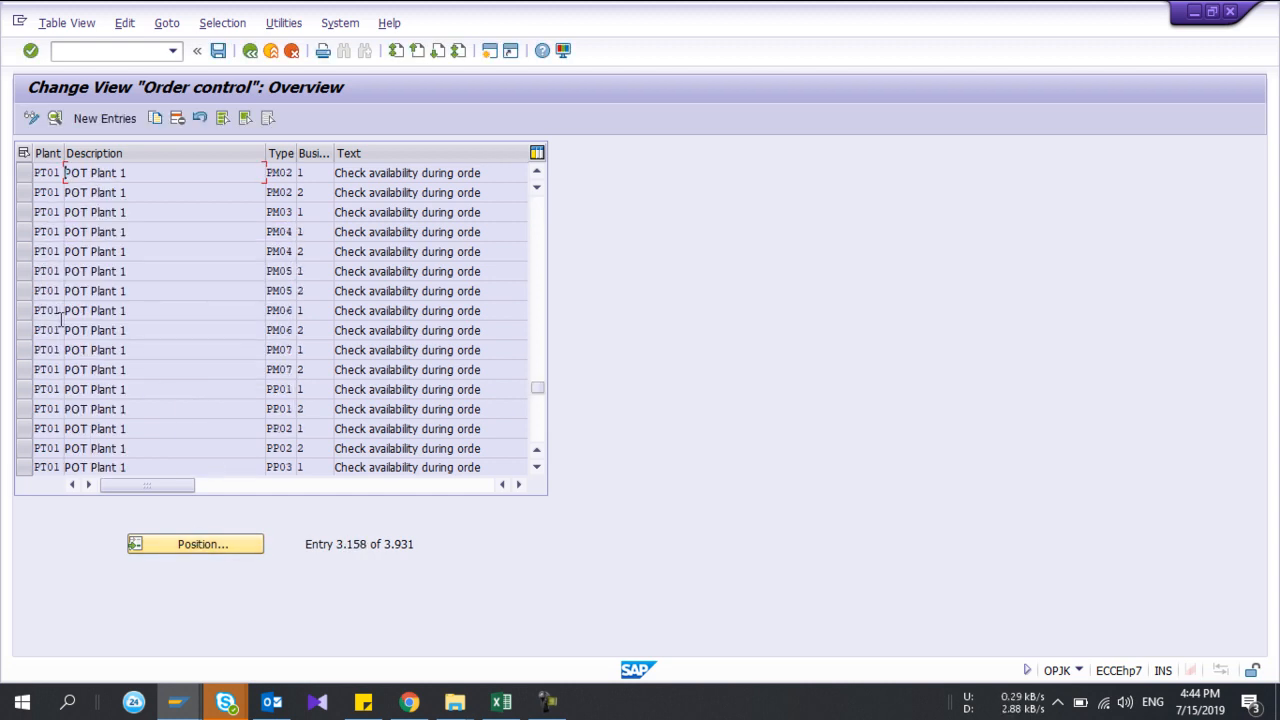
pyautogui.doubleClick(49, 369)
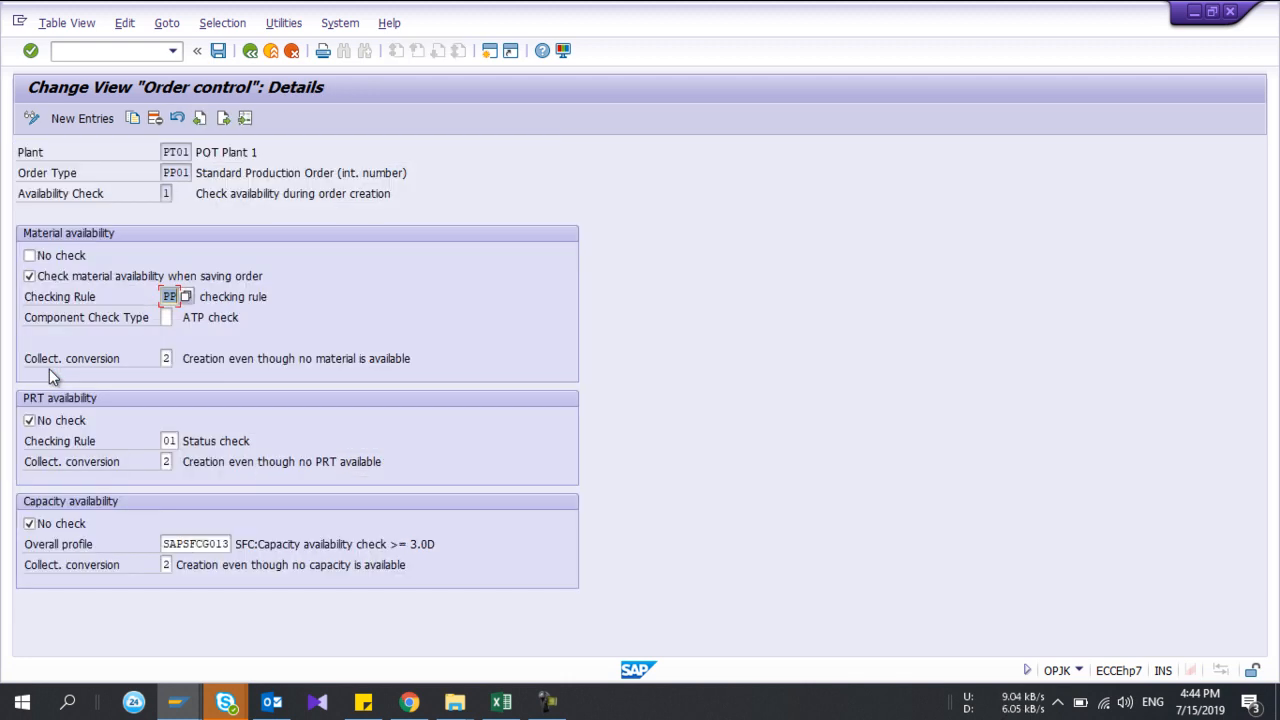
# - Review the available options for the material check's collective conversion and component check type in PP01's order creation control
pyautogui.click(187, 293)
pyautogui.click(166, 359)
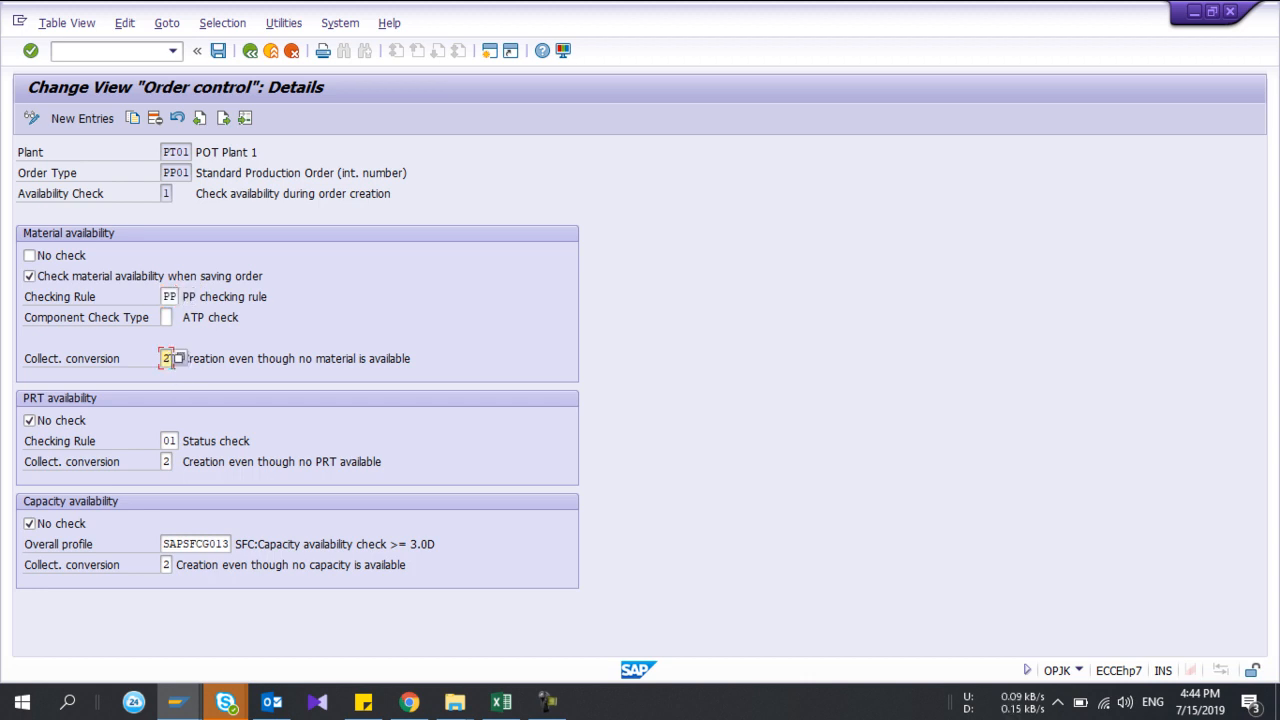
pyautogui.click(179, 359)
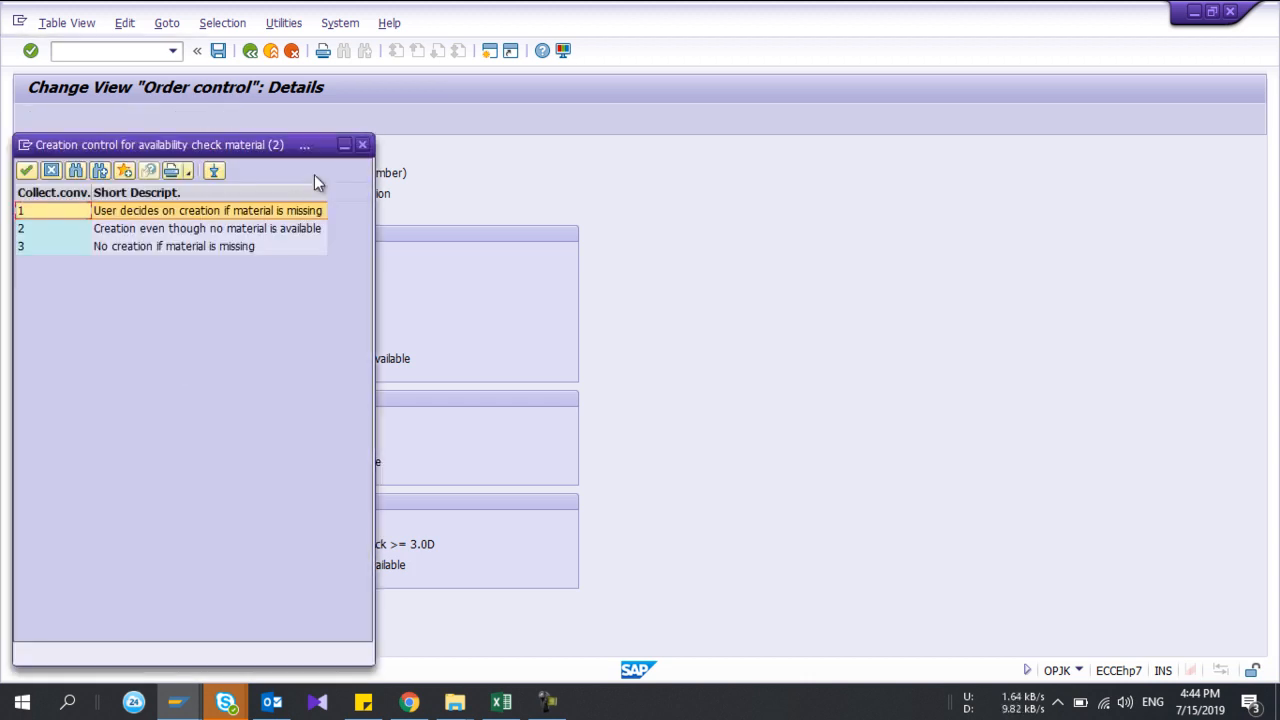
pyautogui.click(362, 144)
pyautogui.click(168, 317)
pyautogui.click(182, 318)
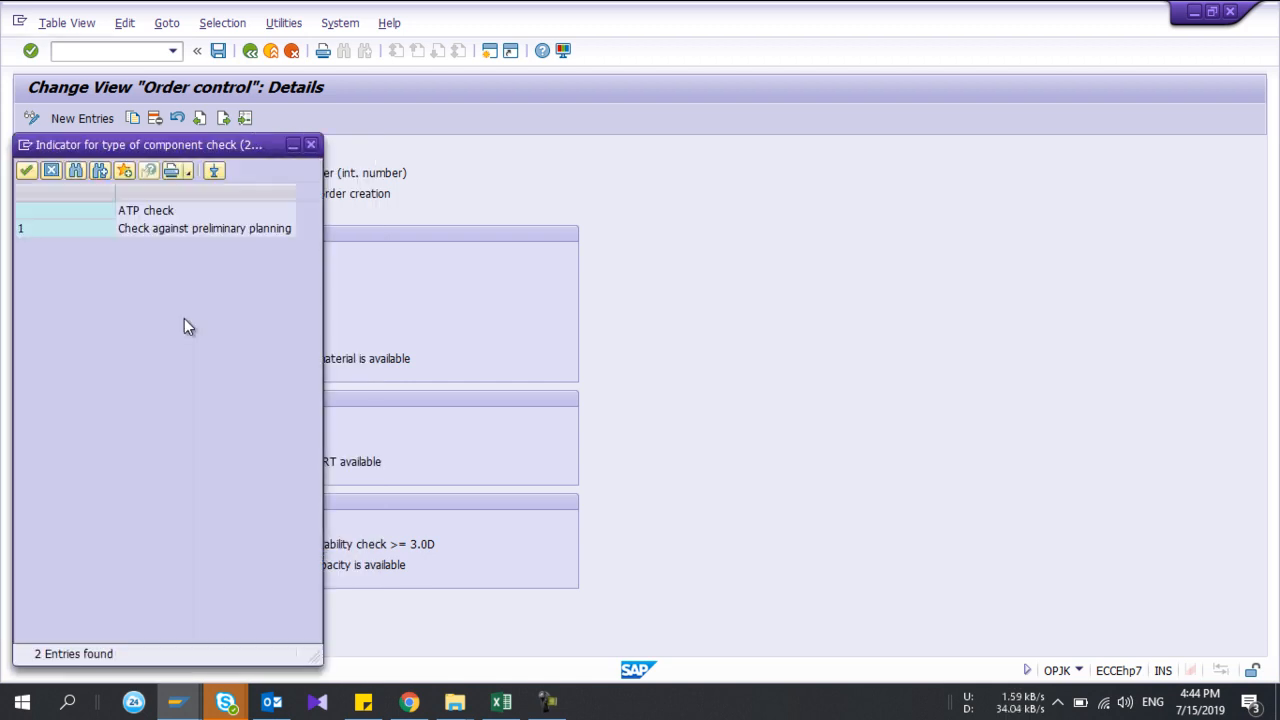
pyautogui.click(310, 146)
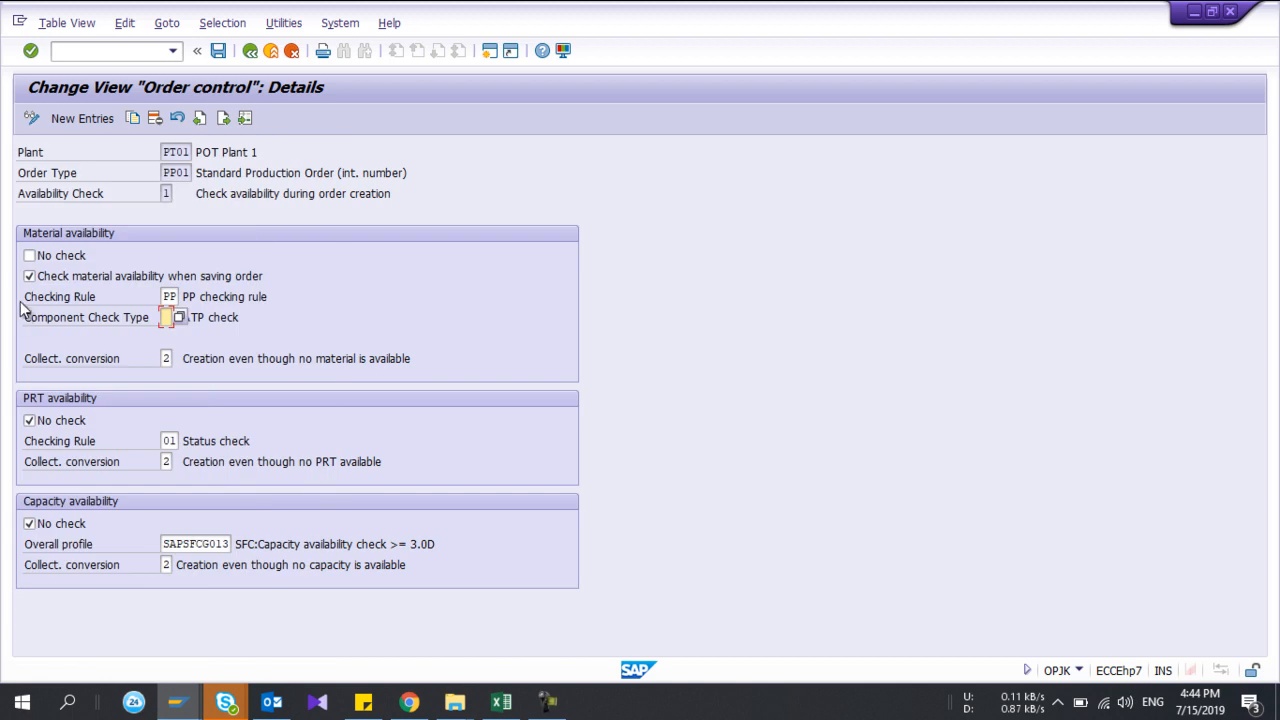
# - Set PP01's creation-time material availability to No check without checking on save, save it to the proposed customizing request, and return to the overview
pyautogui.click(30, 279)
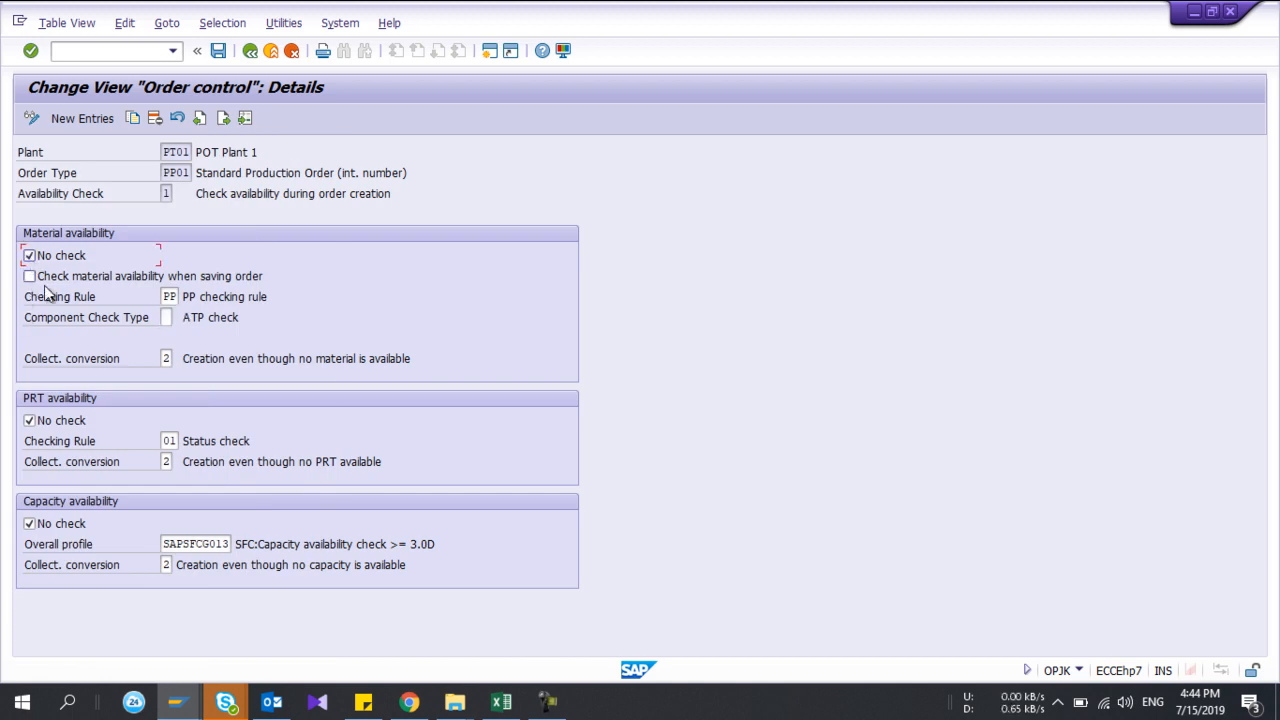
pyautogui.click(166, 358)
pyautogui.click(178, 358)
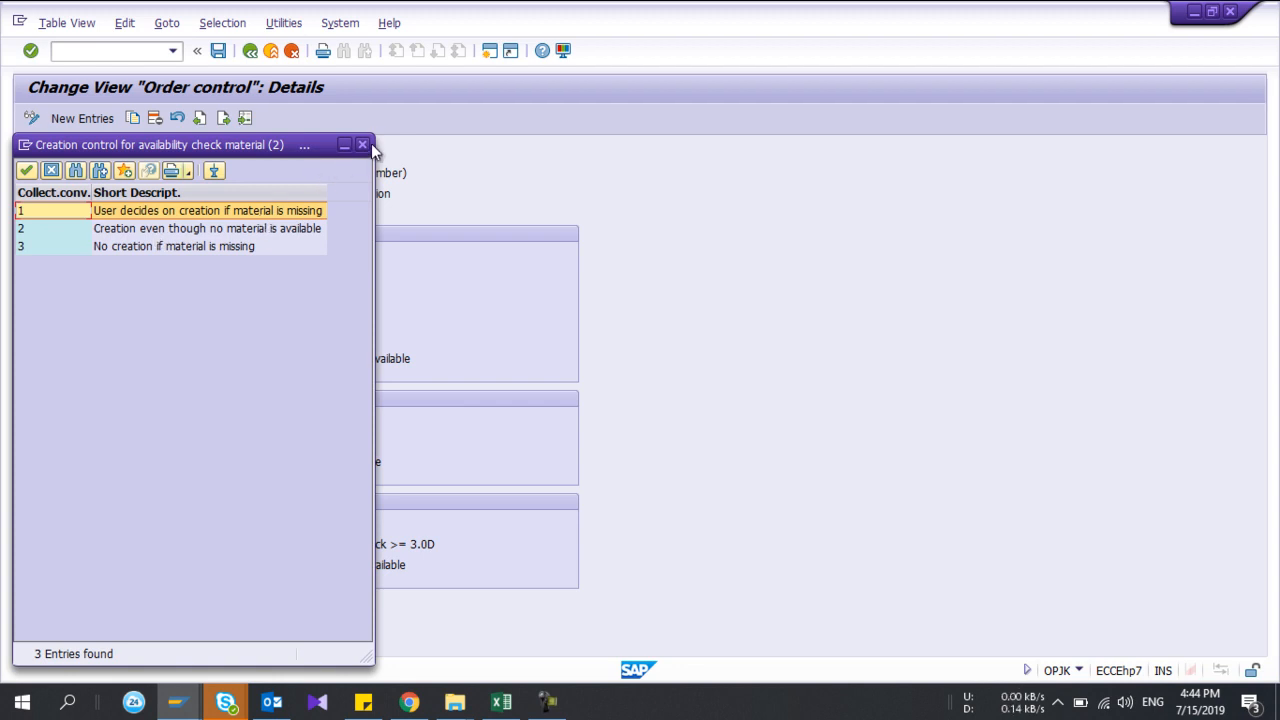
pyautogui.click(366, 144)
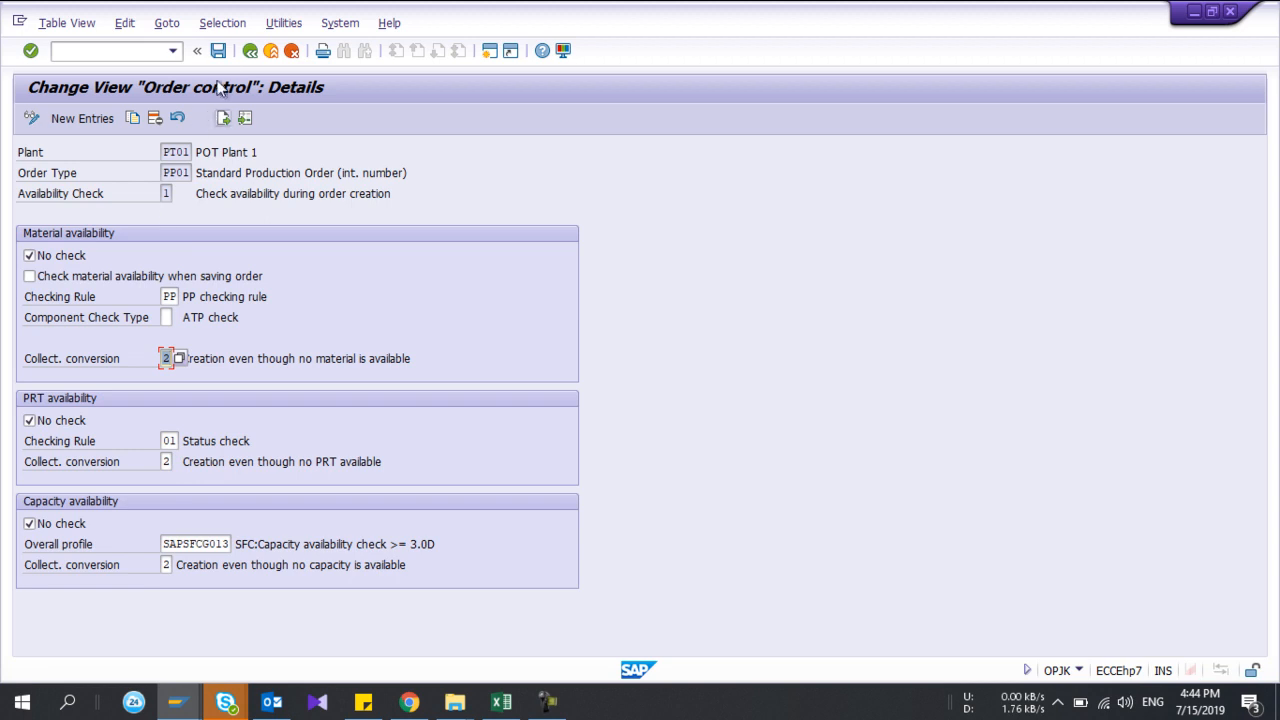
pyautogui.click(218, 52)
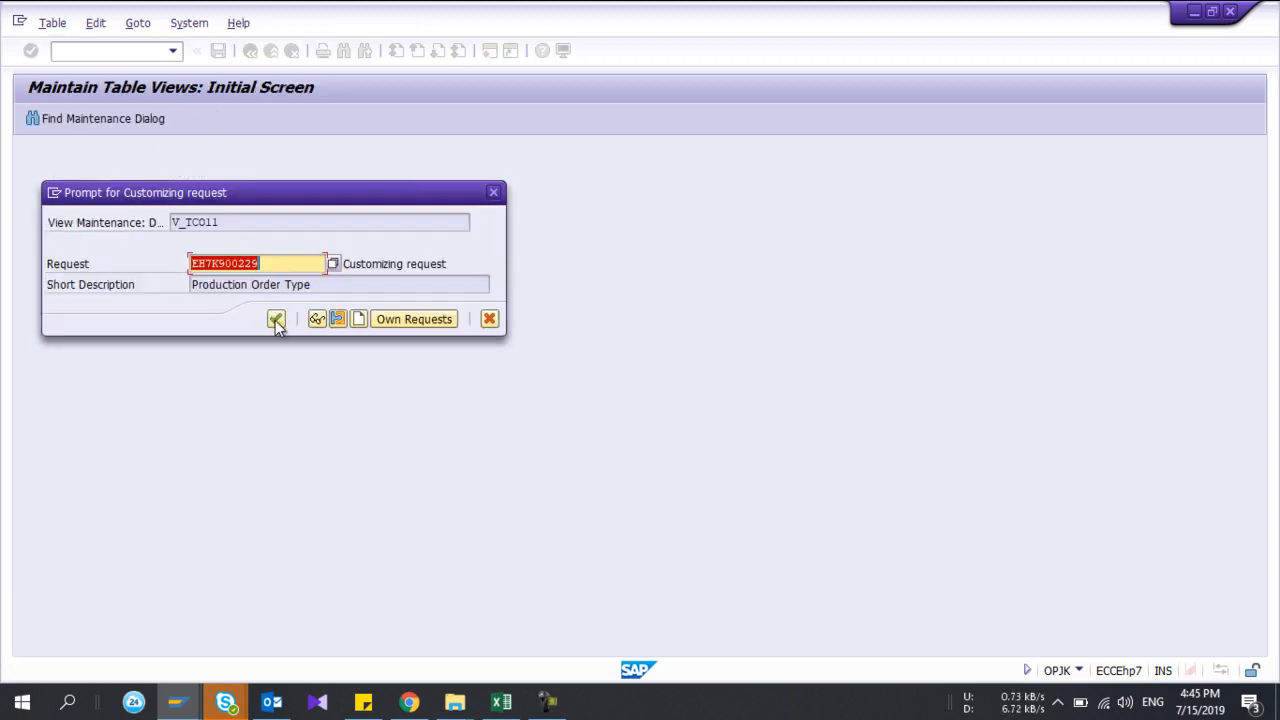
pyautogui.click(276, 319)
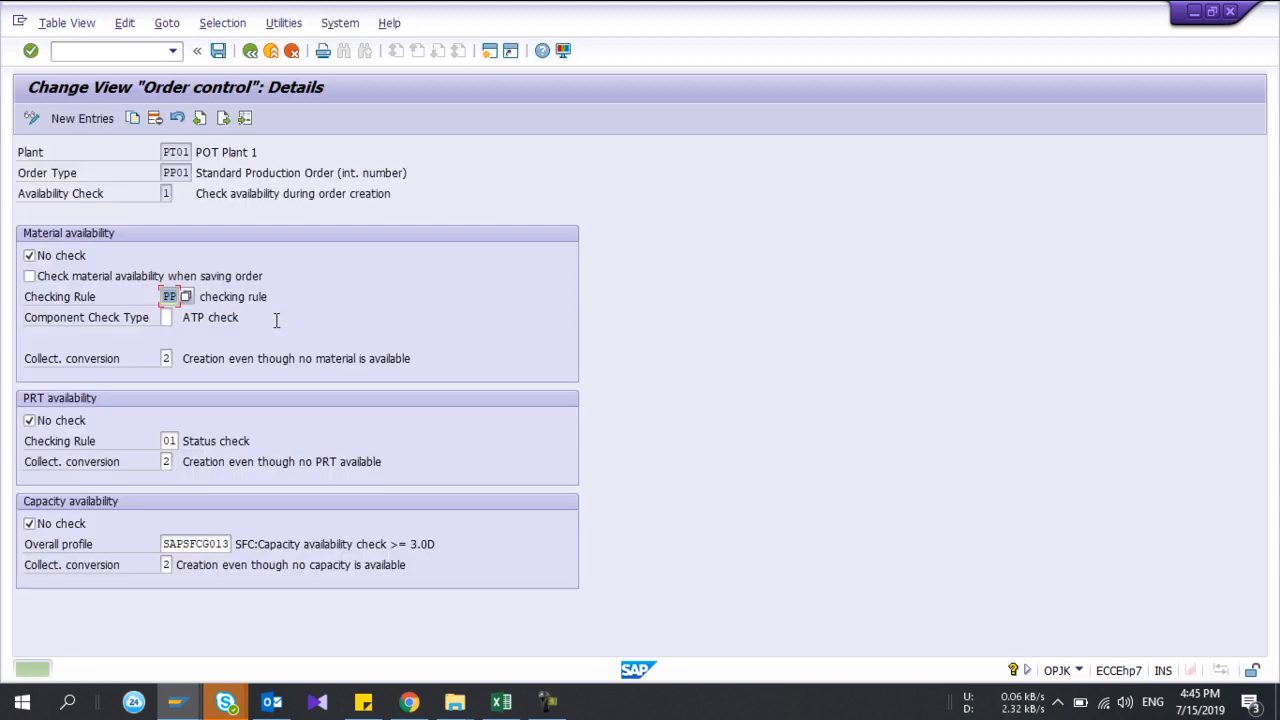
pyautogui.click(250, 52)
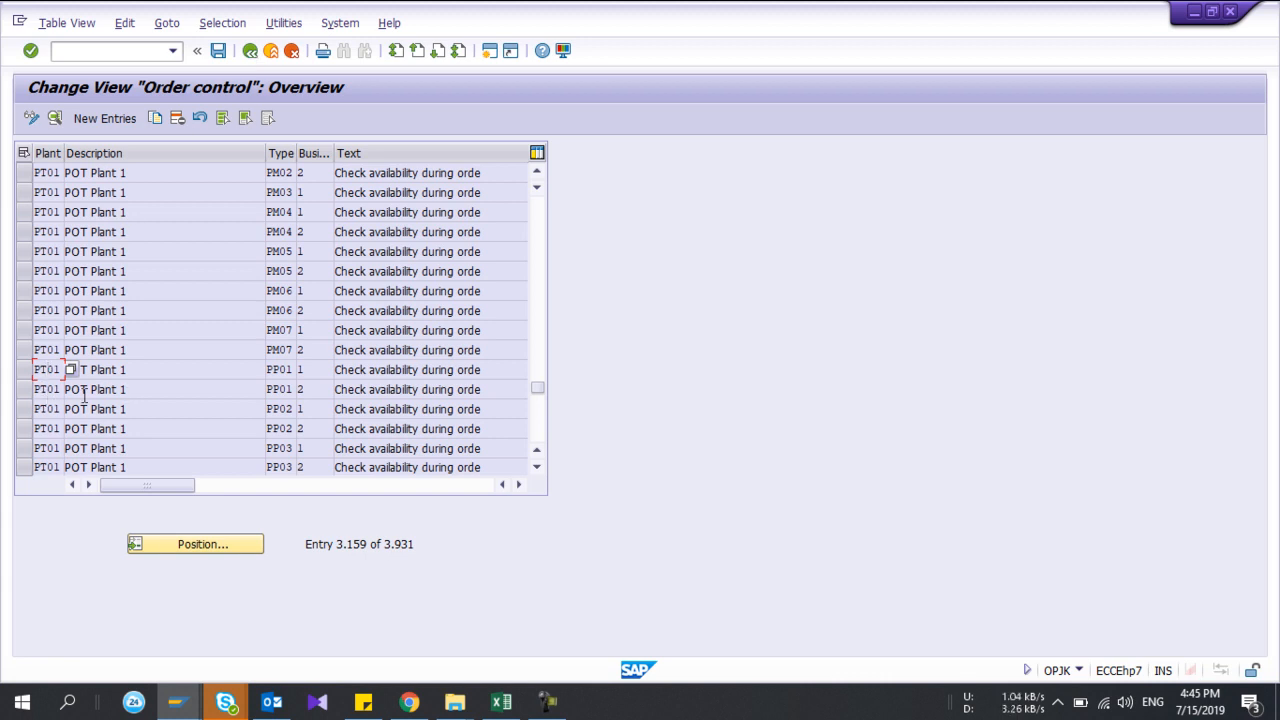
# - Review PT01's PP01 availability check settings for order release, and switch back to the production order creation session
pyautogui.doubleClick(44, 392)
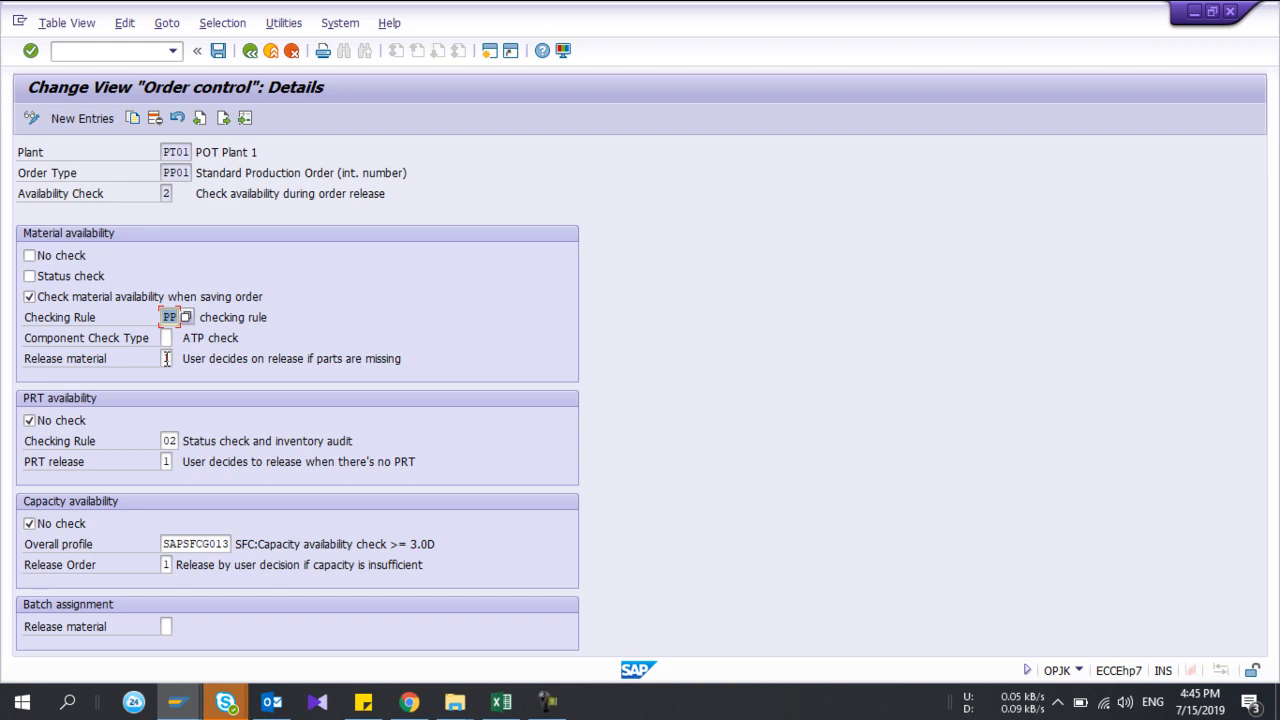
pyautogui.click(247, 56)
pyautogui.hotkey('alt', 'Tab')
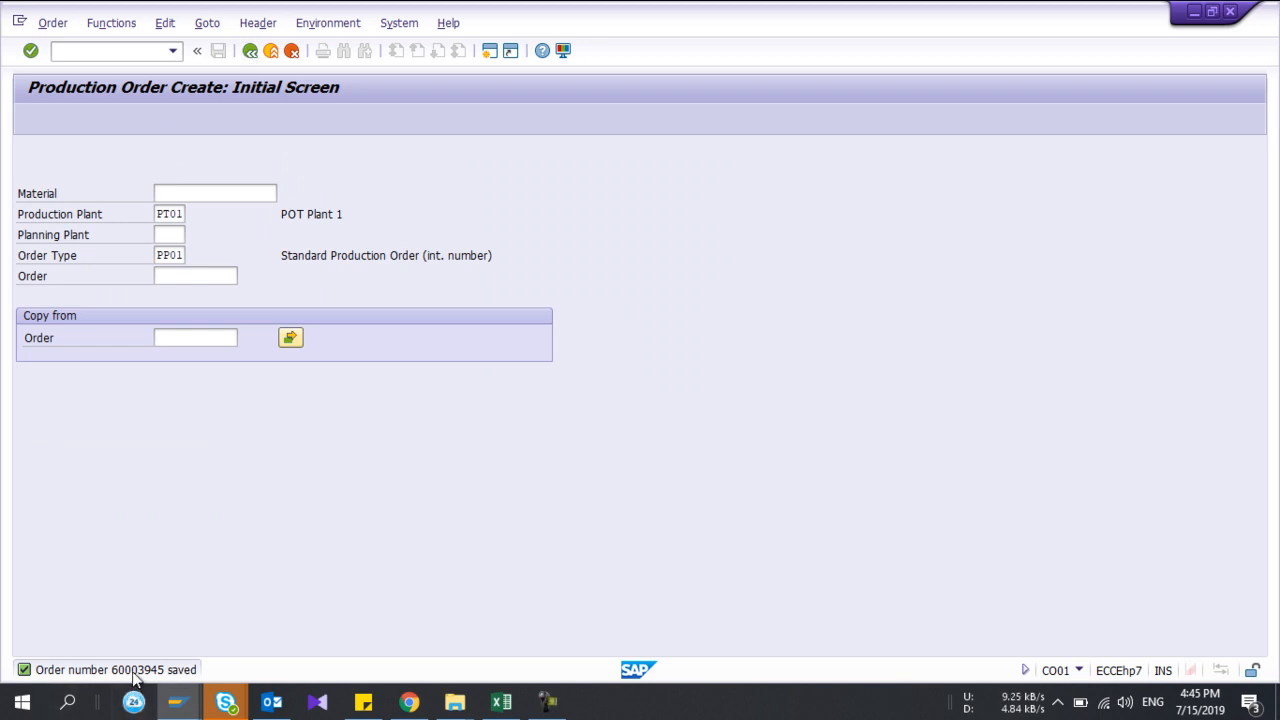
# - Copy the saved production order's number from its message details and open that order for change with transaction CO02
pyautogui.doubleClick(135, 670)
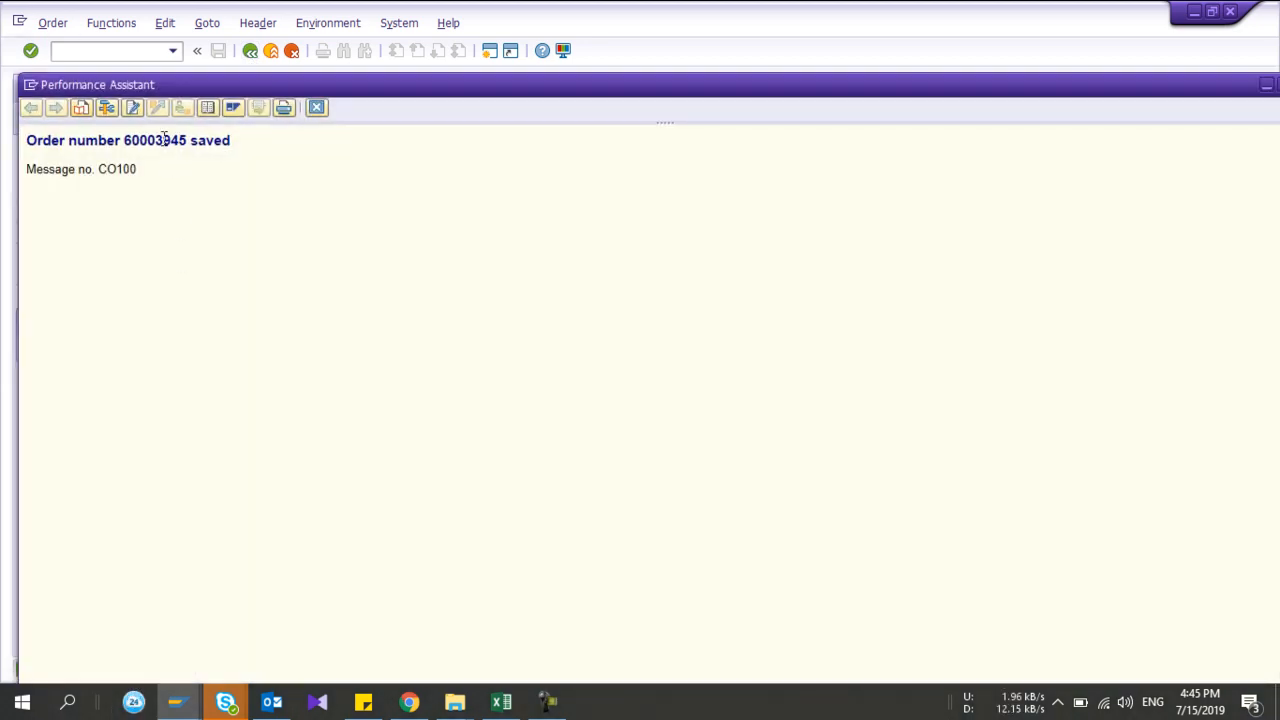
pyautogui.doubleClick(163, 140)
pyautogui.click(316, 107)
pyautogui.click(106, 50)
pyautogui.write('/nco02')
pyautogui.press('Return')
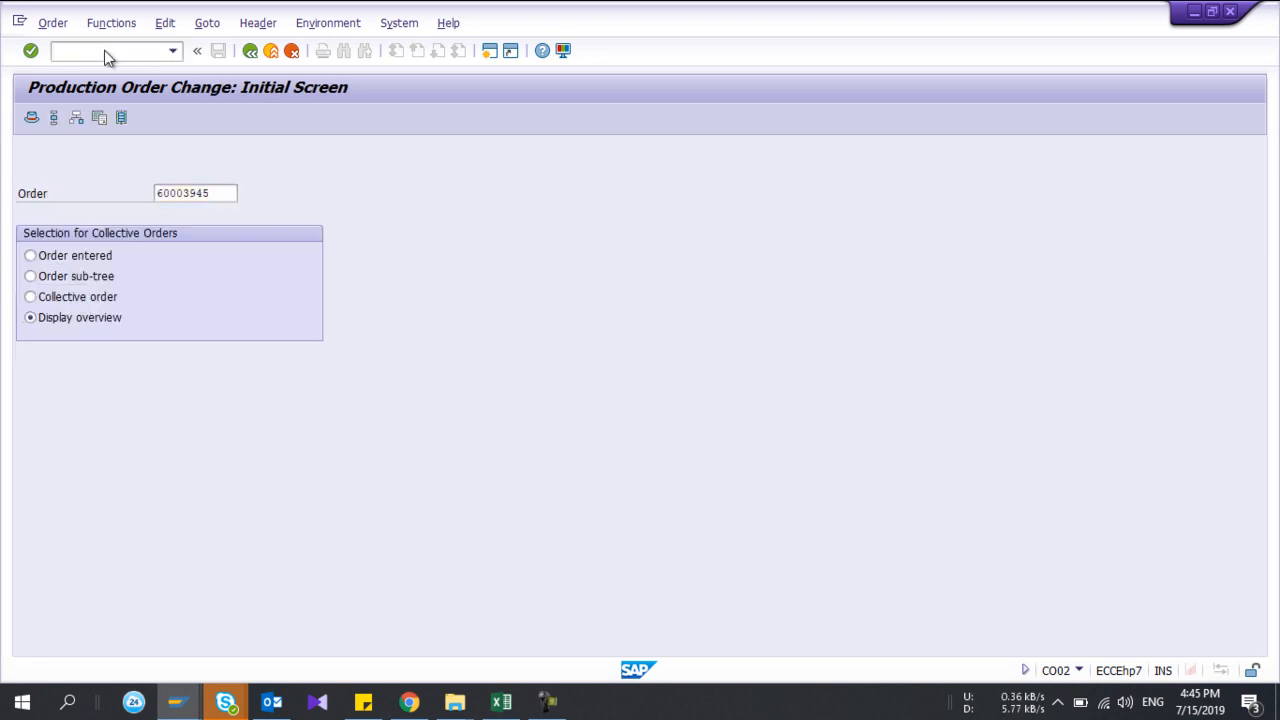
pyautogui.press('Return')
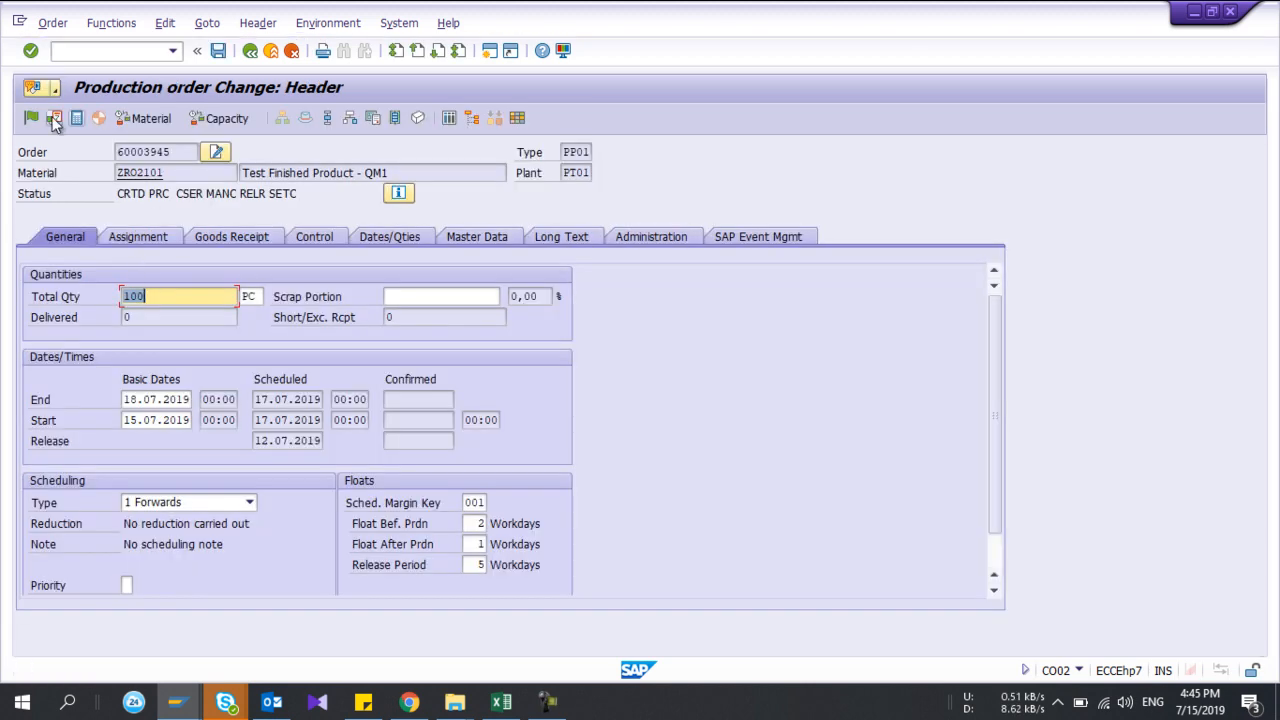
# - Try to release the production order for ZRO2101 and acknowledge the availability check message
pyautogui.click(31, 119)
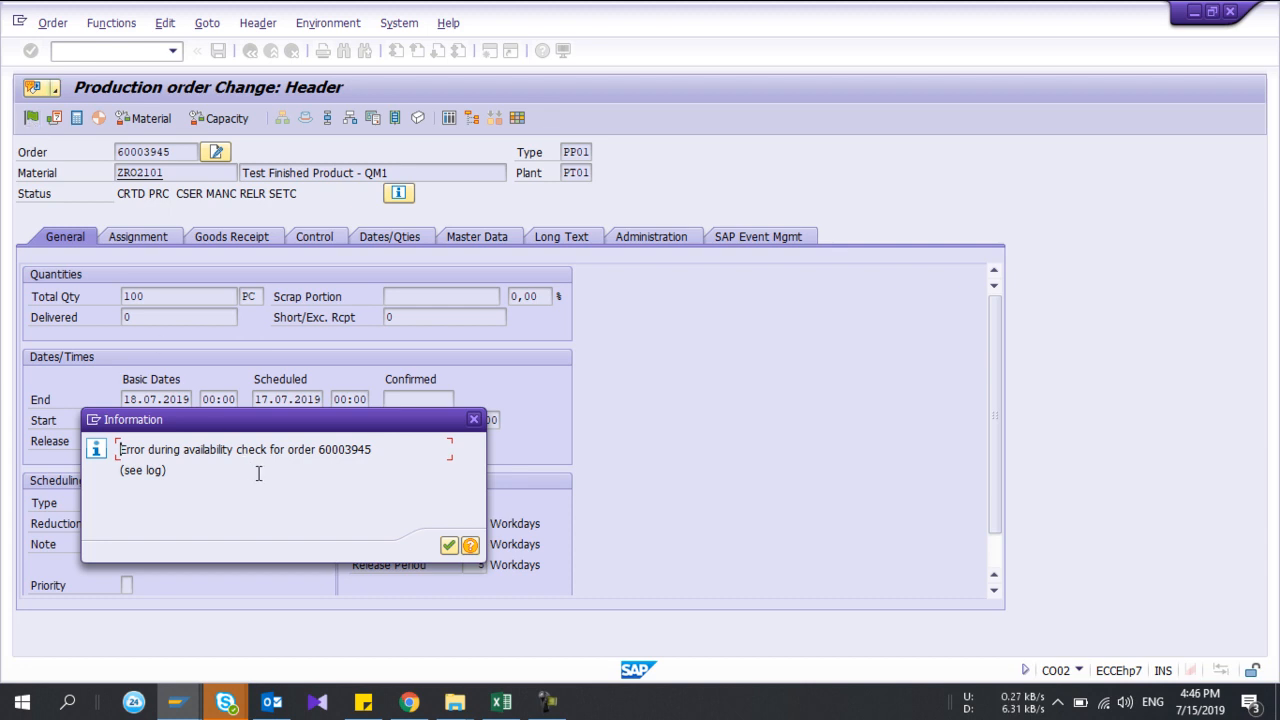
pyautogui.click(471, 546)
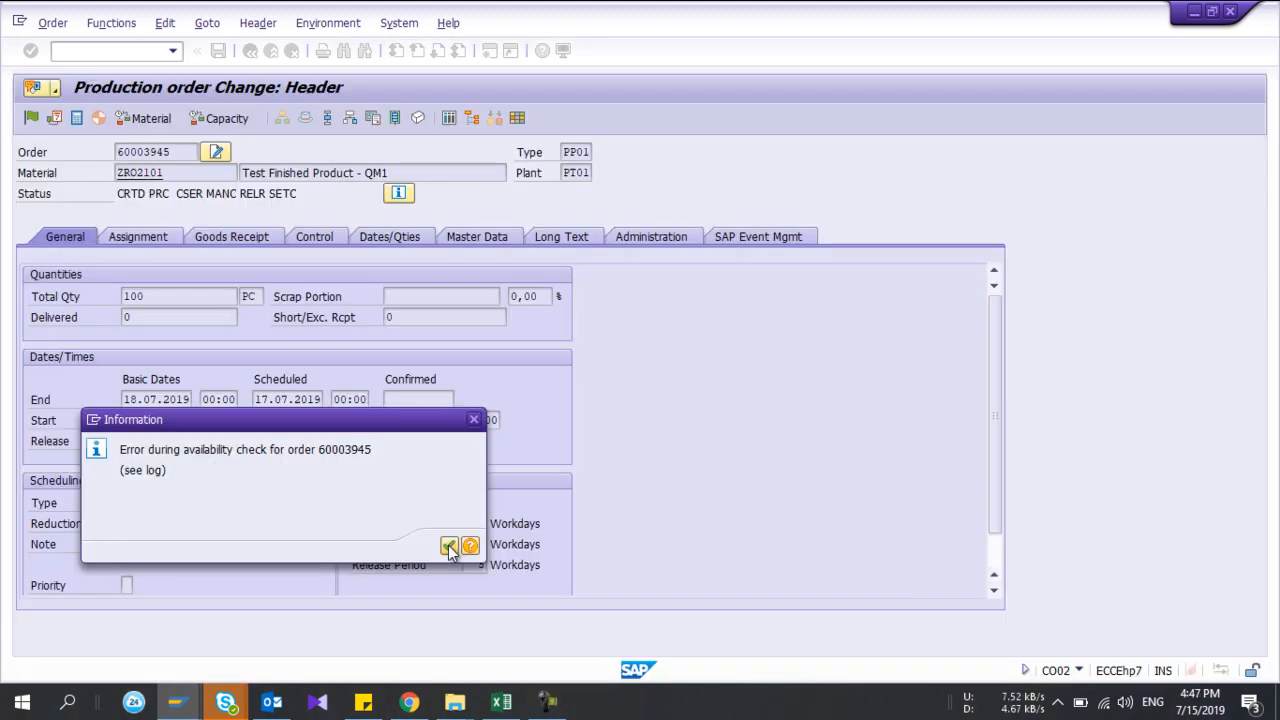
pyautogui.click(449, 546)
# - Open the production order's release log and list its error messages
pyautogui.click(281, 117)
pyautogui.click(228, 25)
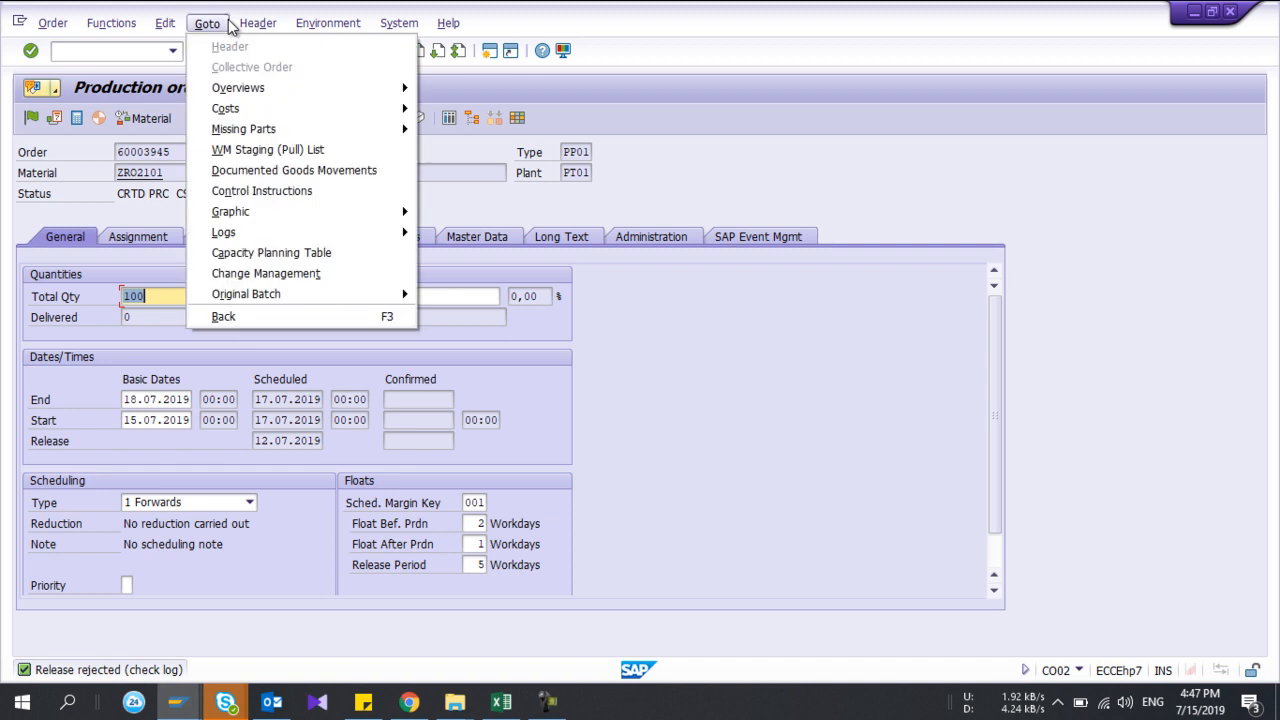
pyautogui.moveTo(263, 231)
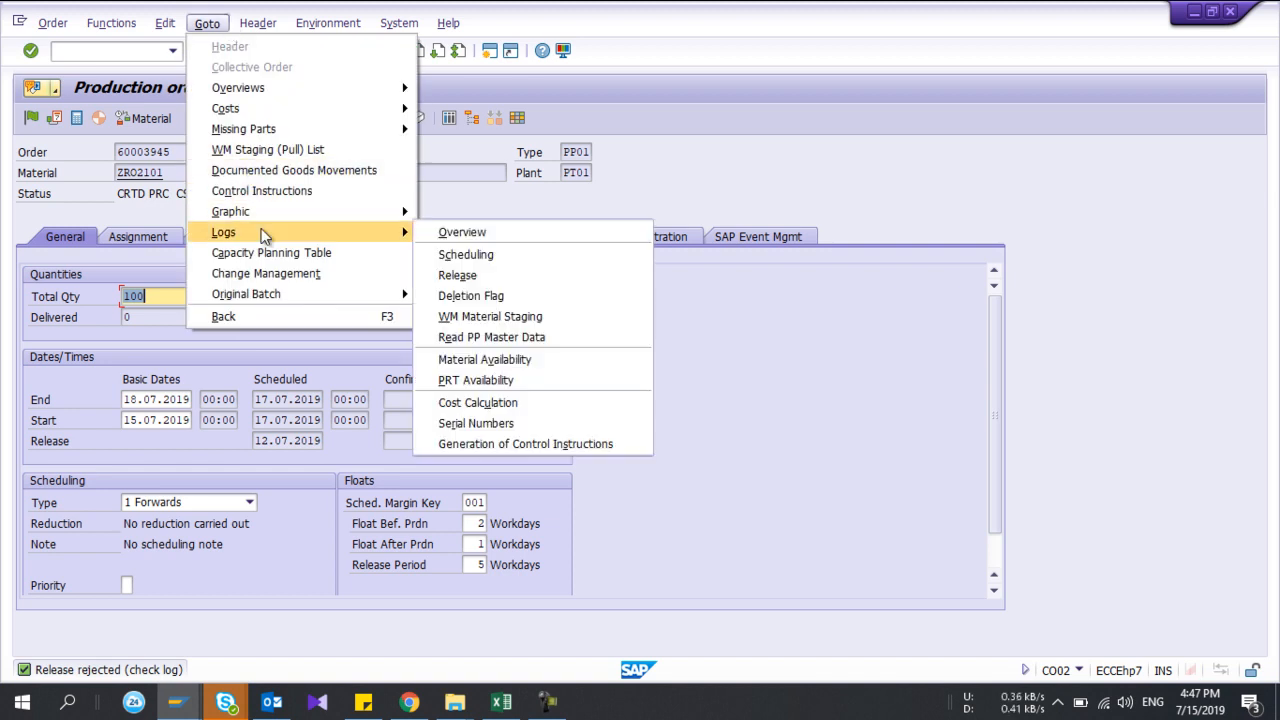
pyautogui.click(459, 276)
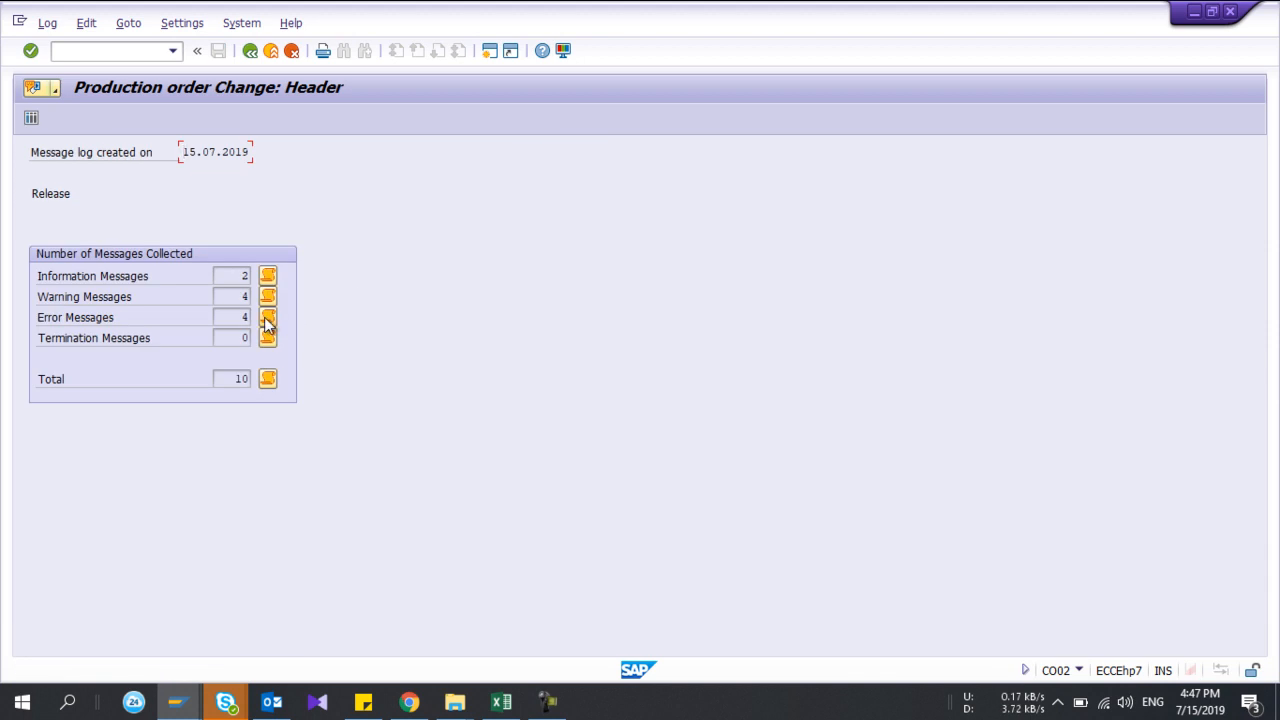
pyautogui.click(267, 320)
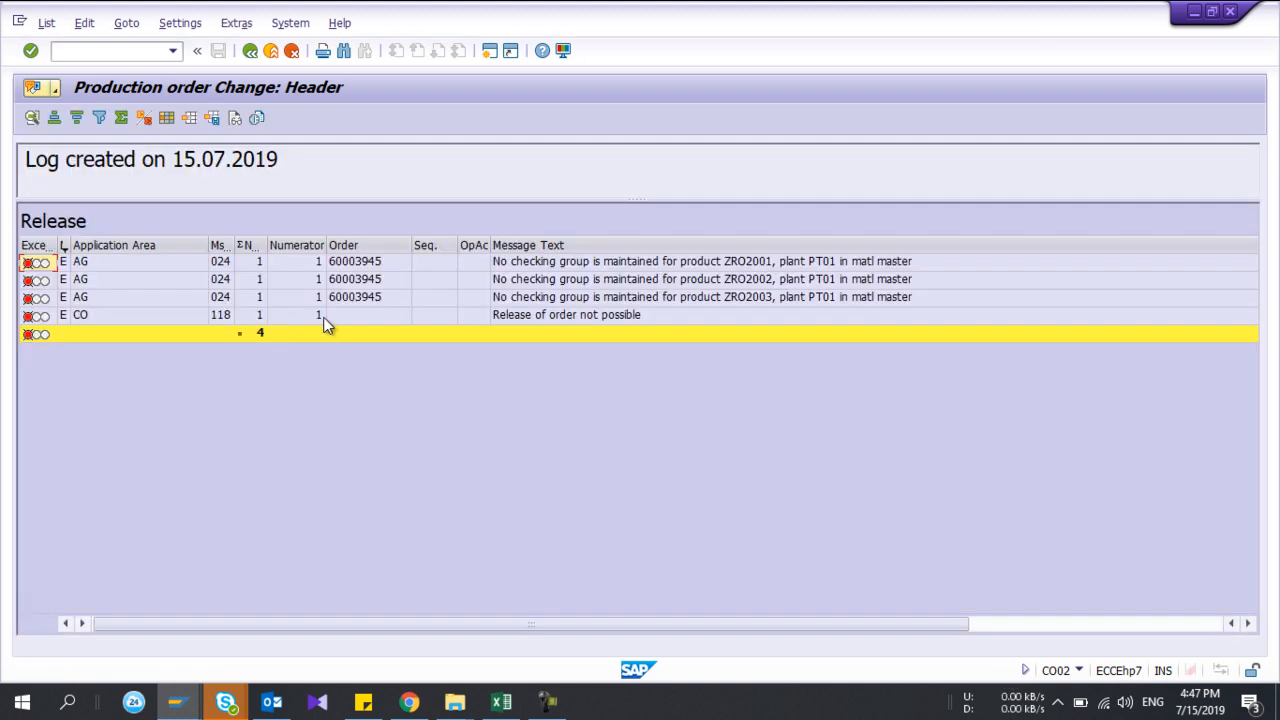
pyautogui.click(575, 264)
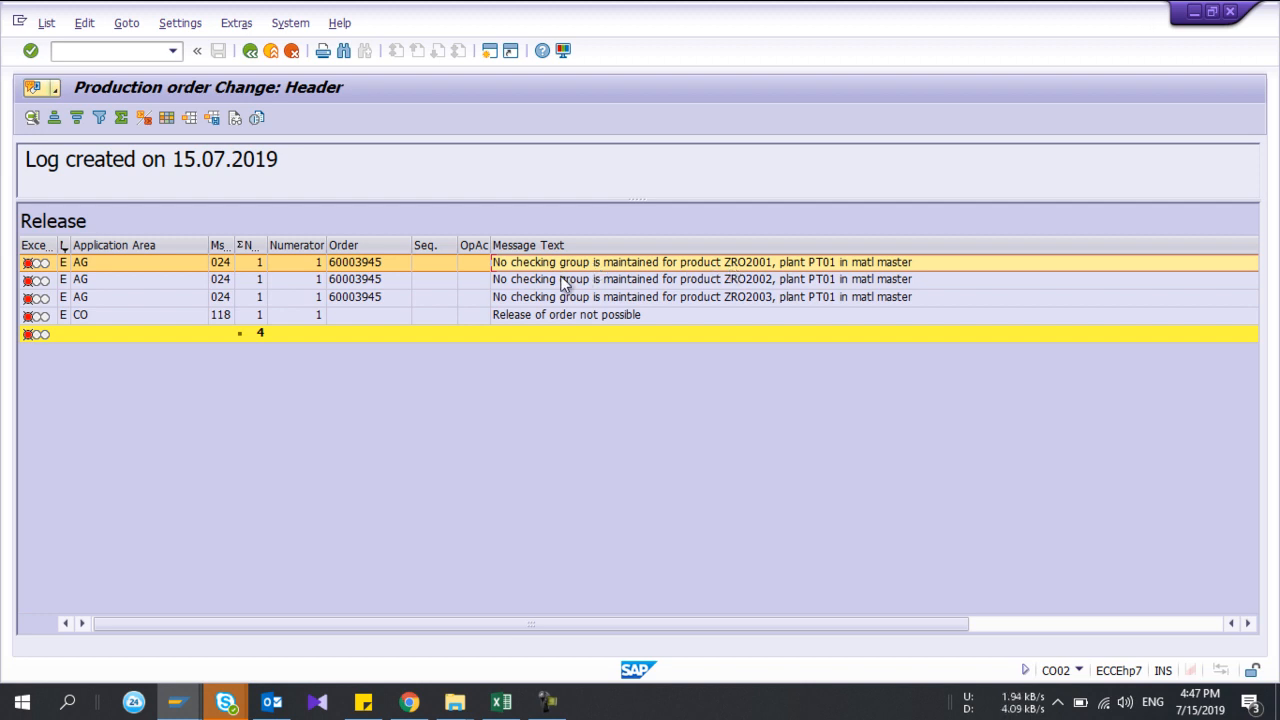
# - Open the details of the ZRO2001 checking group error, copy the material number, and leave the error list
pyautogui.doubleClick(747, 265)
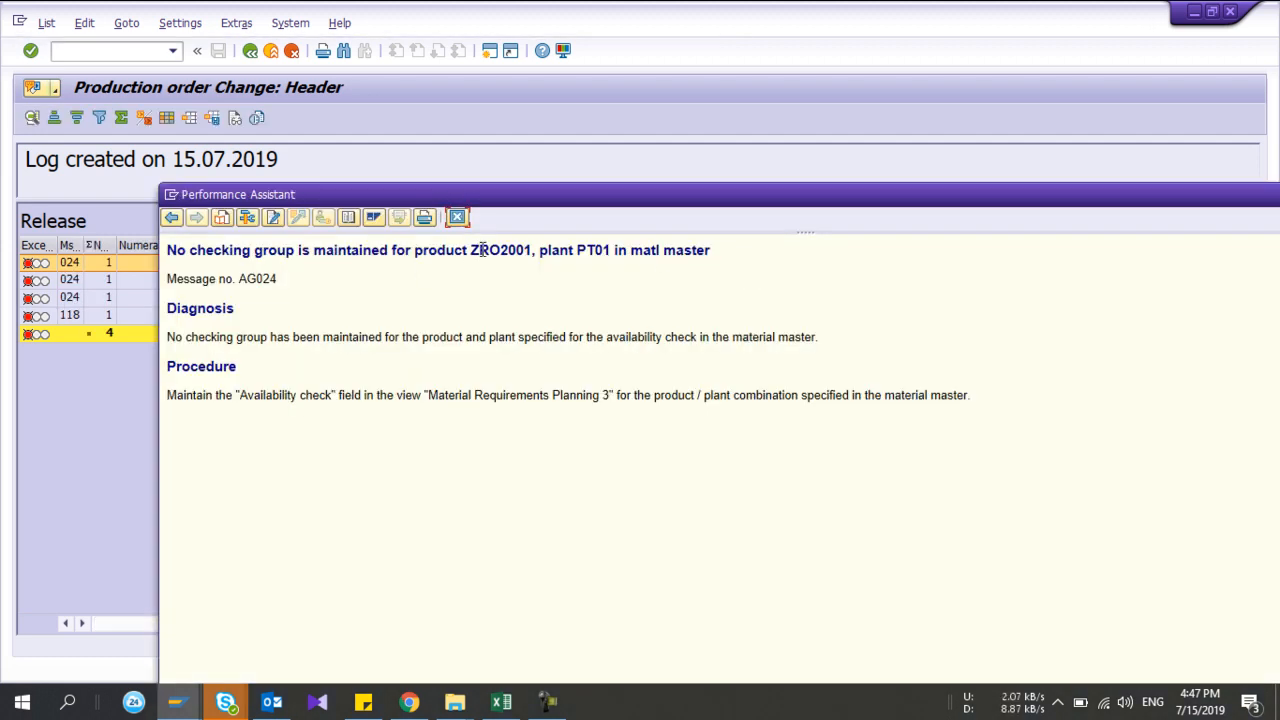
pyautogui.doubleClick(483, 250)
pyautogui.hotkey('ctrl', 'c')
pyautogui.click(458, 216)
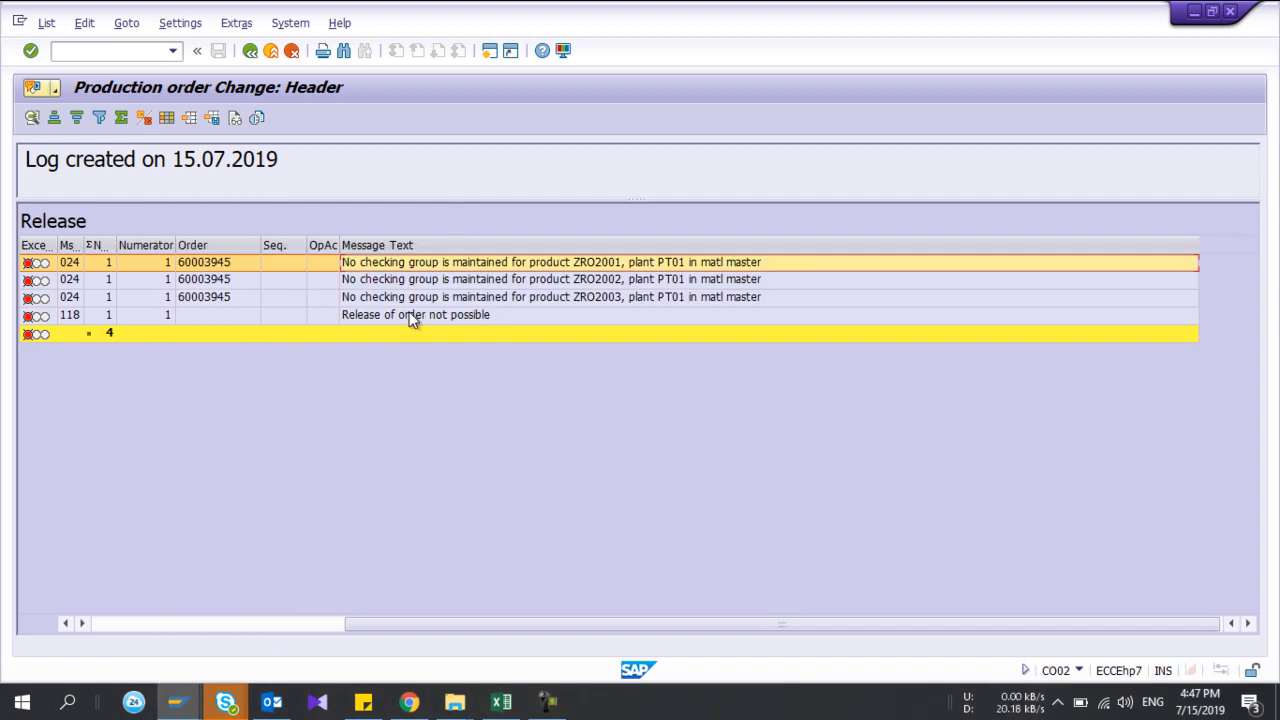
pyautogui.click(250, 51)
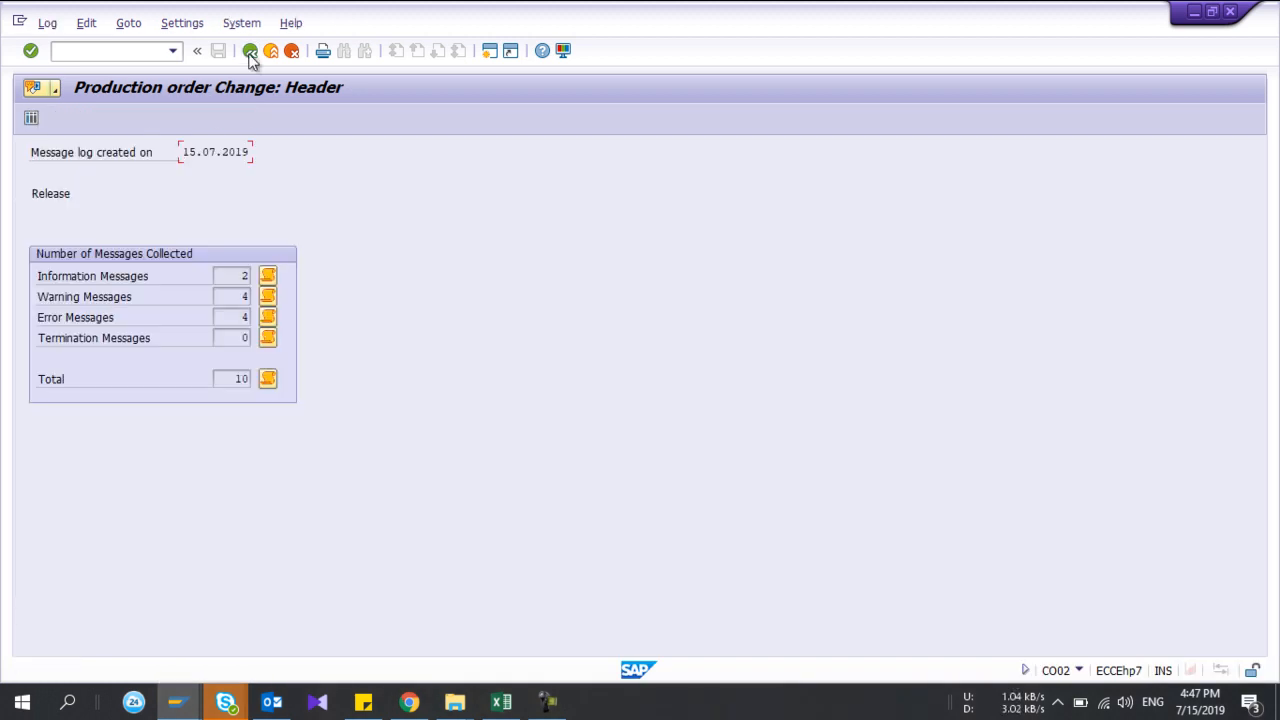
# - Start transaction MM02 and call up material ZRO2001 for change
pyautogui.click(120, 52)
pyautogui.write('/nmm02')
pyautogui.press('Return')
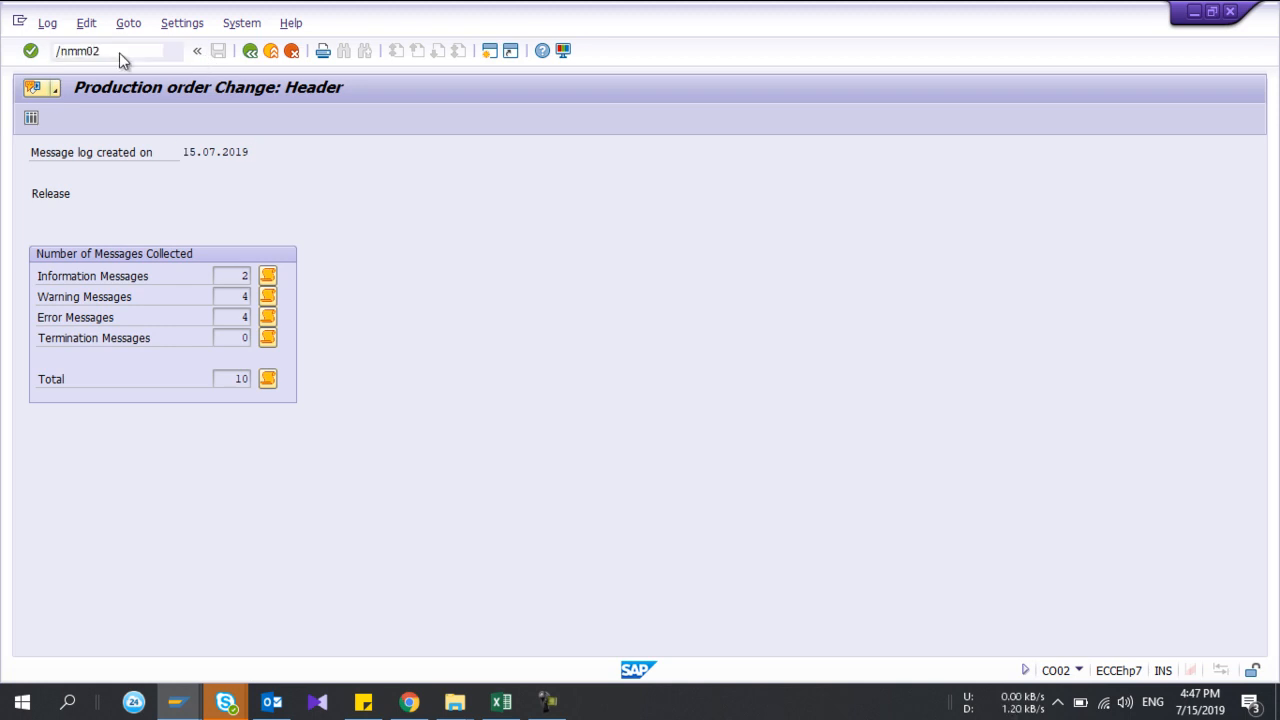
pyautogui.hotkey('ctrl', 'v')
pyautogui.press('Return')
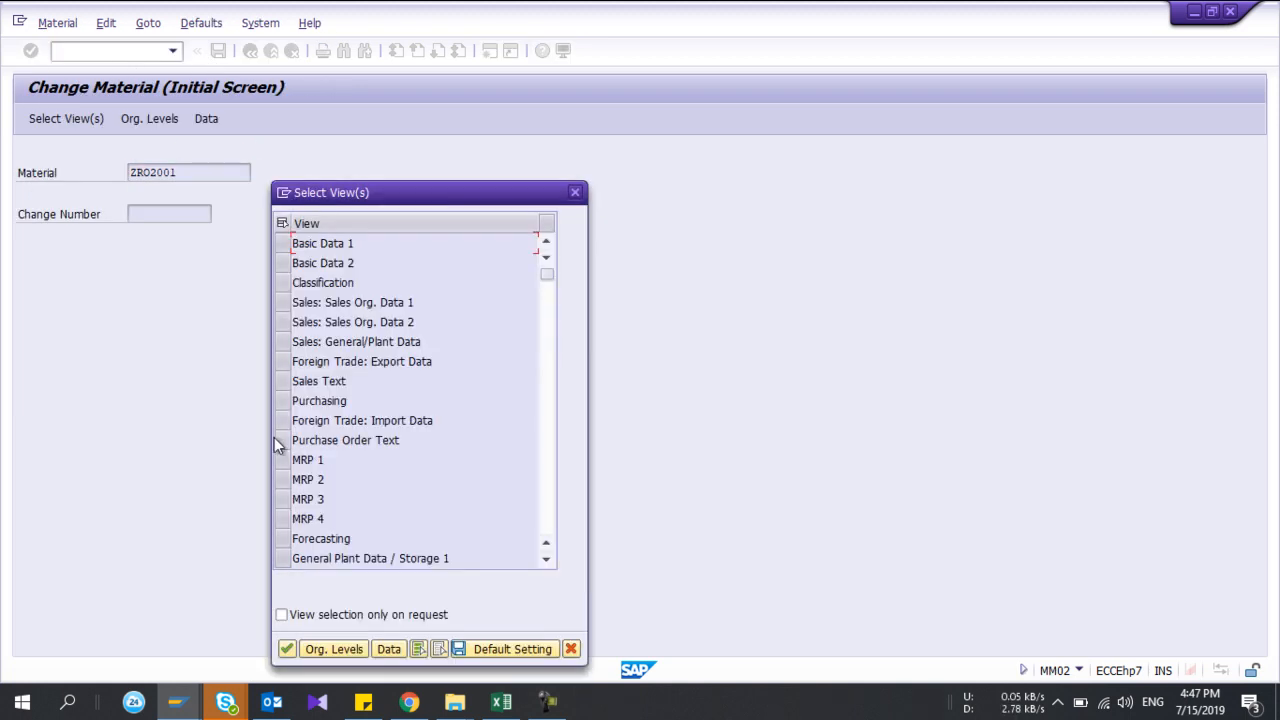
# - Select the Basic Data 1, Basic Data 2 and MRP 1 through MRP 4 views for material ZRO2001
pyautogui.click(281, 243)
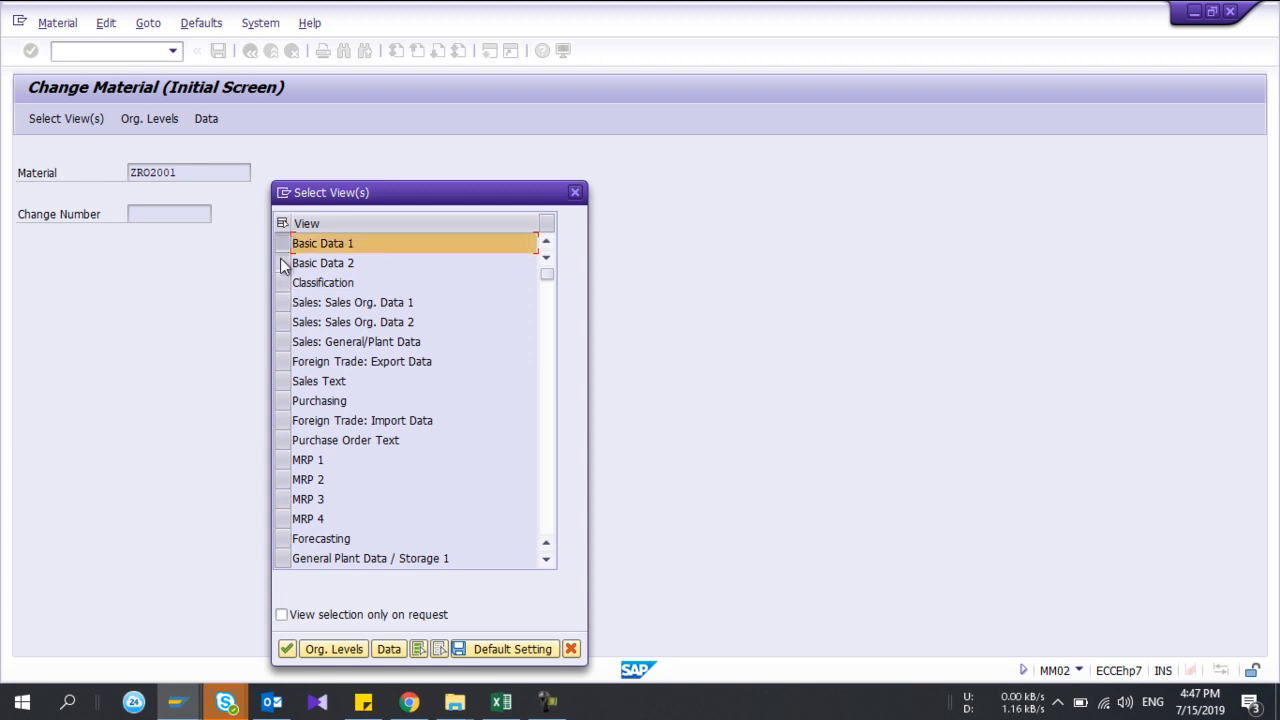
pyautogui.click(280, 262)
pyautogui.click(280, 462)
pyautogui.click(281, 481)
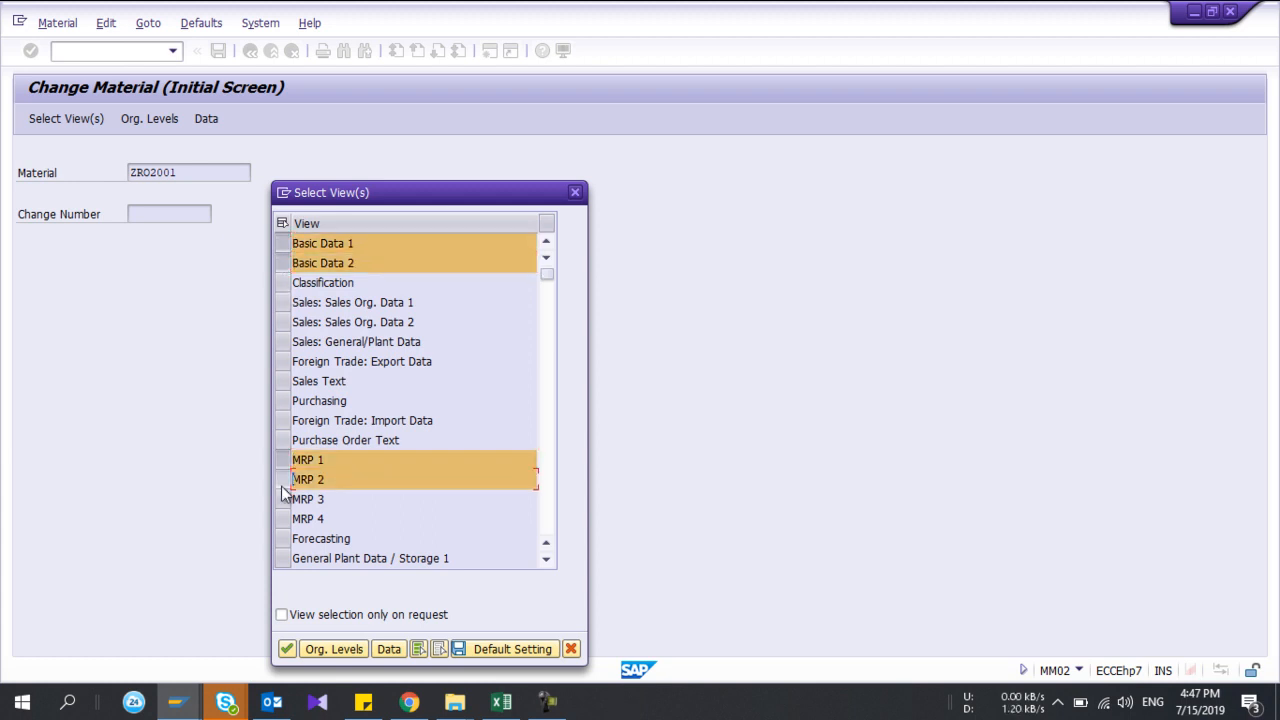
pyautogui.click(281, 499)
pyautogui.click(281, 518)
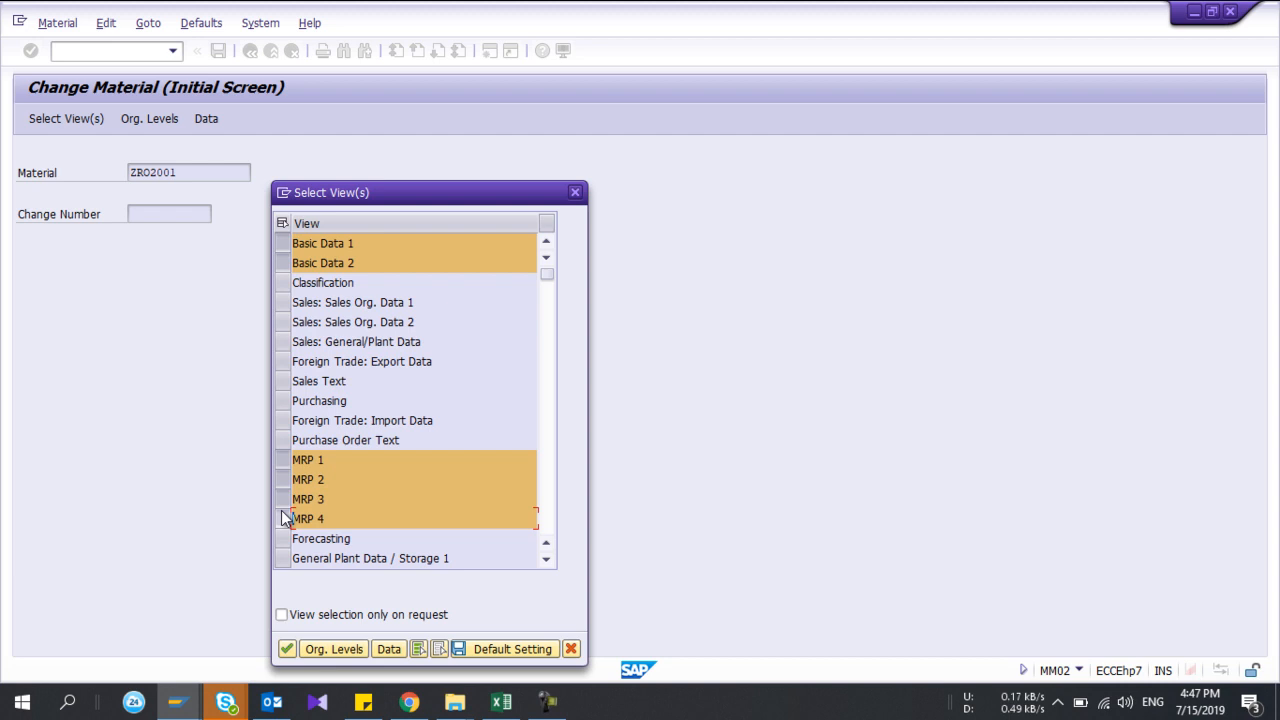
# - Set the organizational levels to plant PT01 and storage location 0030, and open the material's selected views
pyautogui.click(334, 650)
pyautogui.click(300, 240)
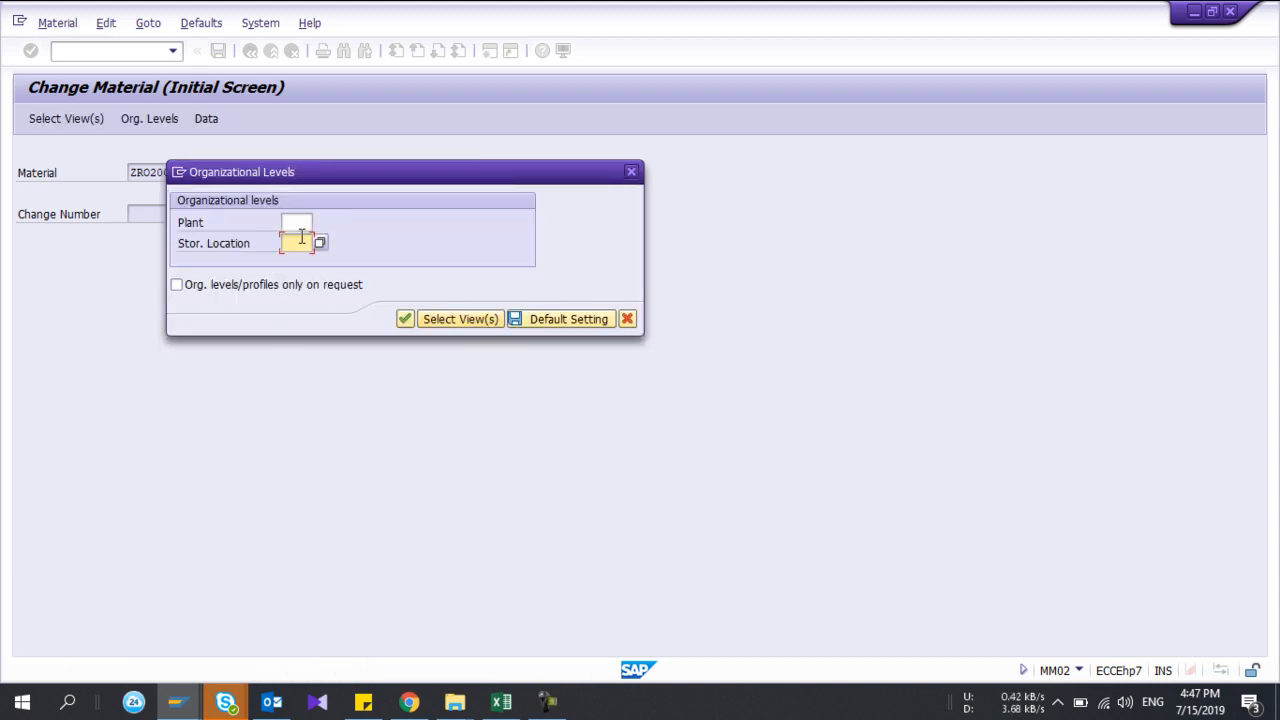
pyautogui.press('F4')
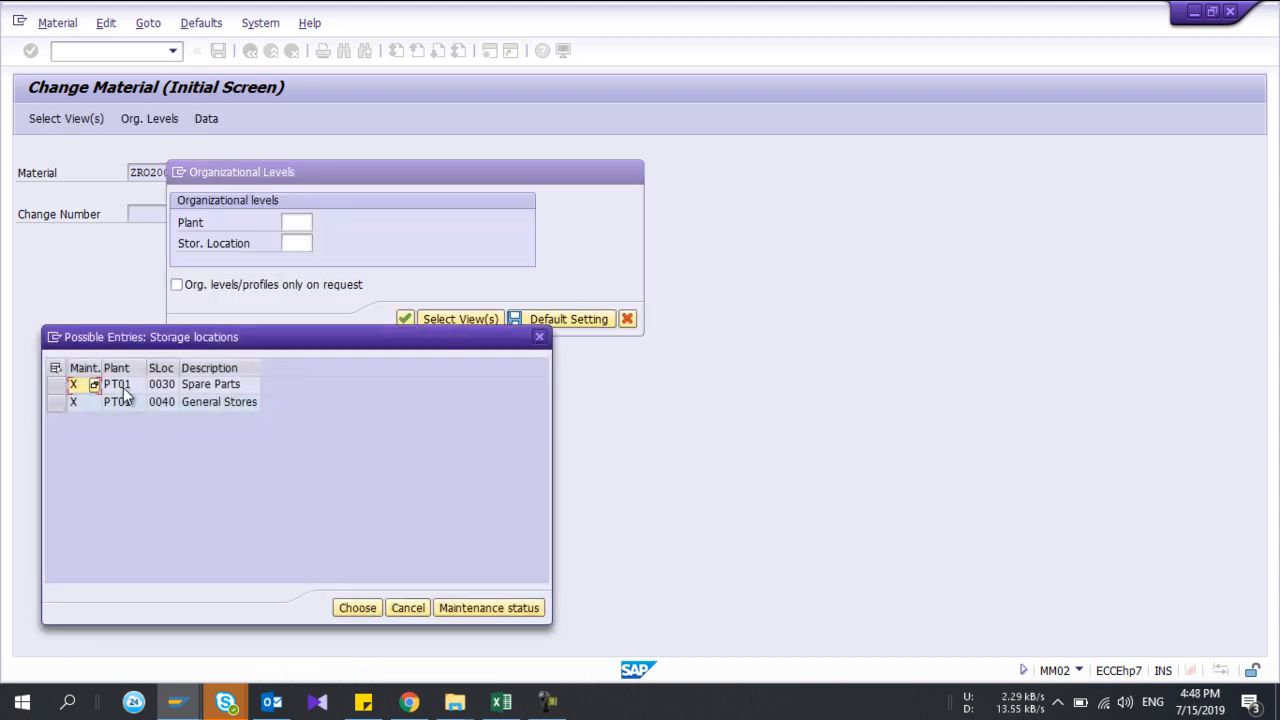
pyautogui.doubleClick(123, 388)
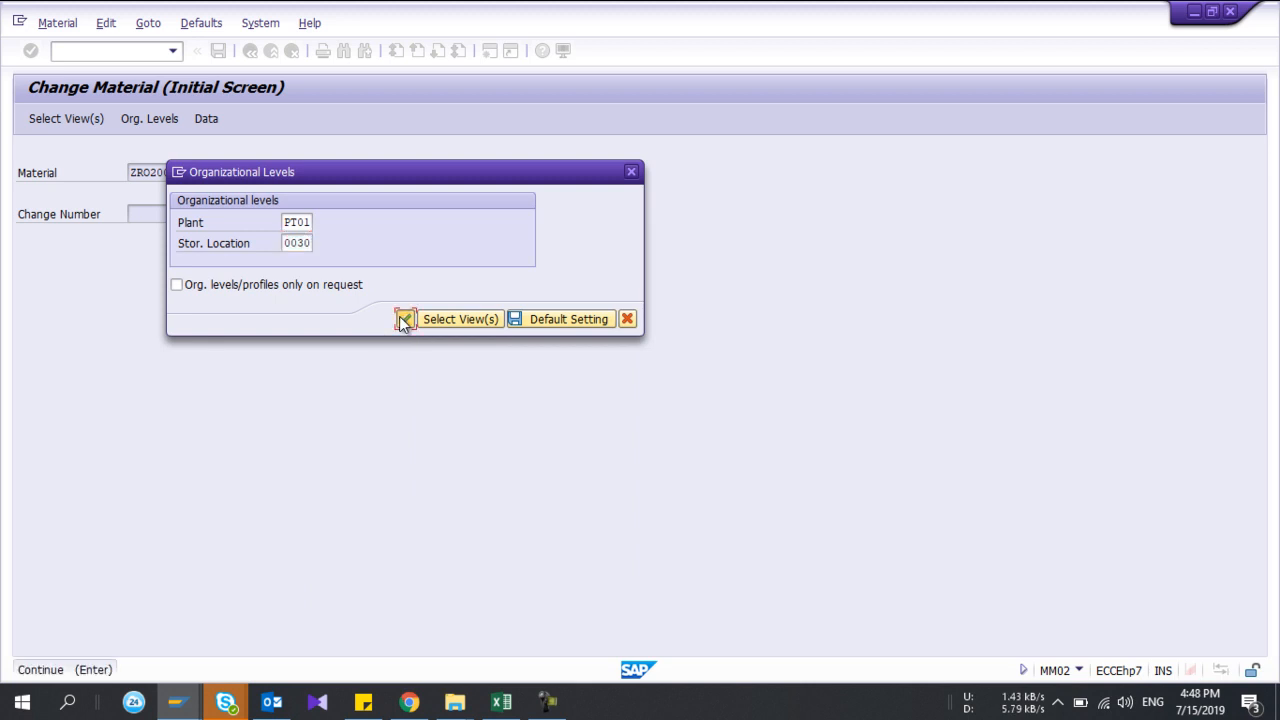
pyautogui.click(400, 317)
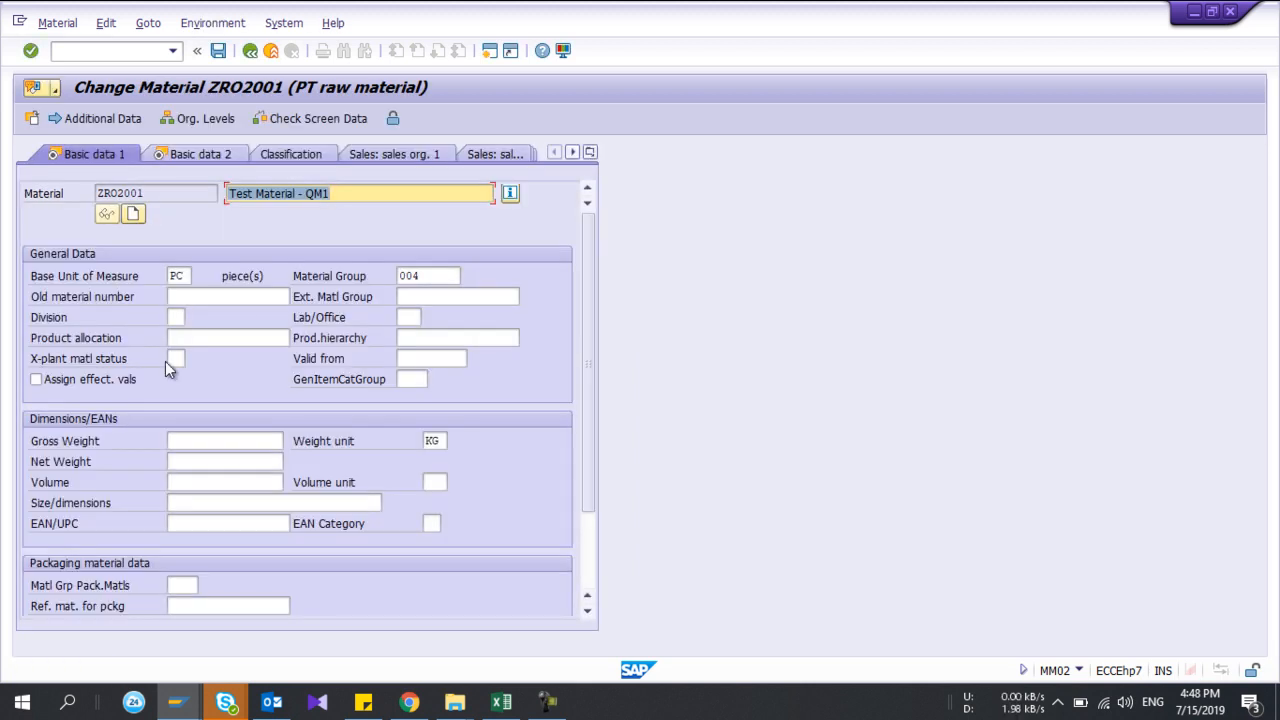
# - Advance through ZRO2001's basic data views to the MRP 1 view
pyautogui.scroll(-3, 168, 369)
pyautogui.press('Return')
pyautogui.press('Return')
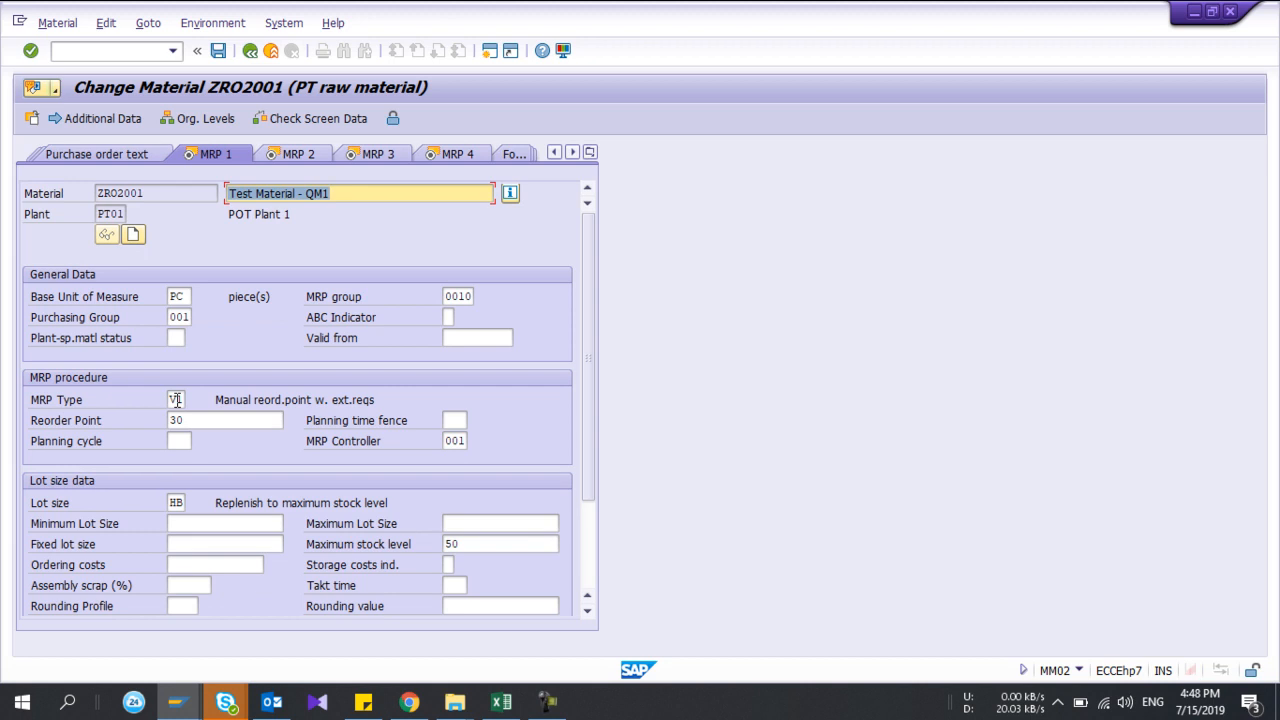
# - Advance through ZRO2001's MRP 1 and MRP 2 views to the MRP 3 view
pyautogui.click(175, 400)
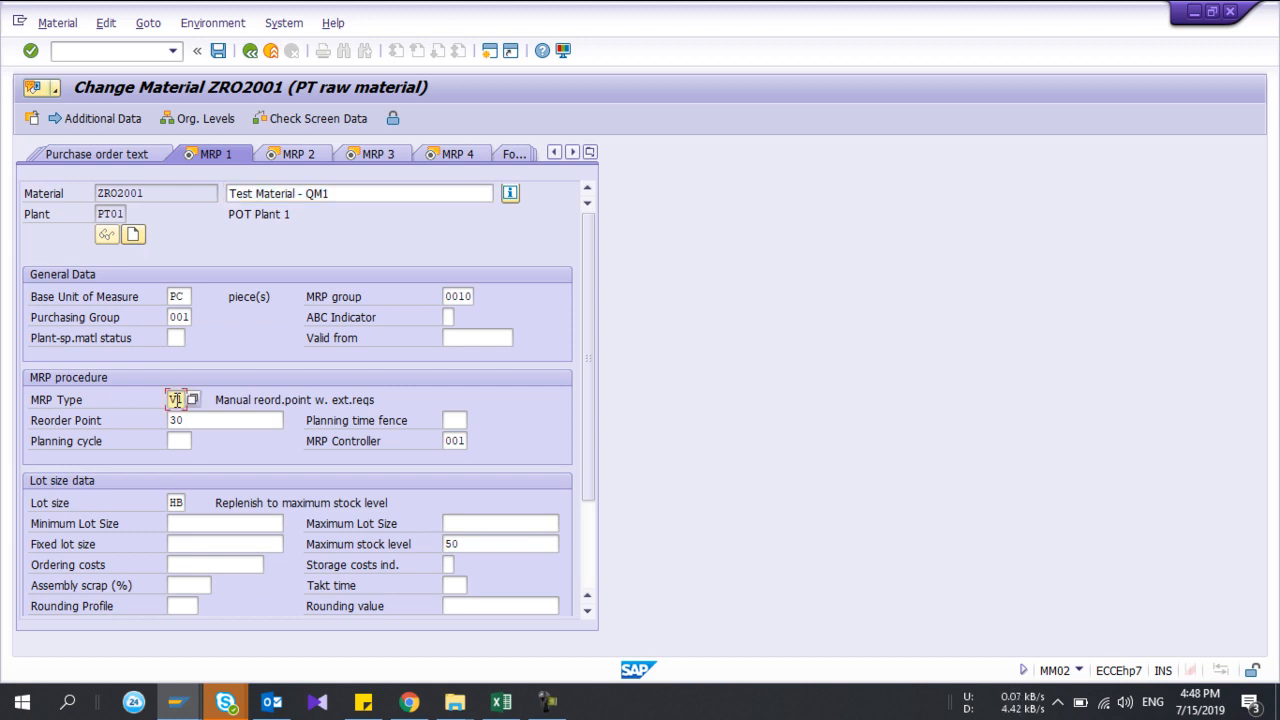
pyautogui.scroll(-1, 176, 400)
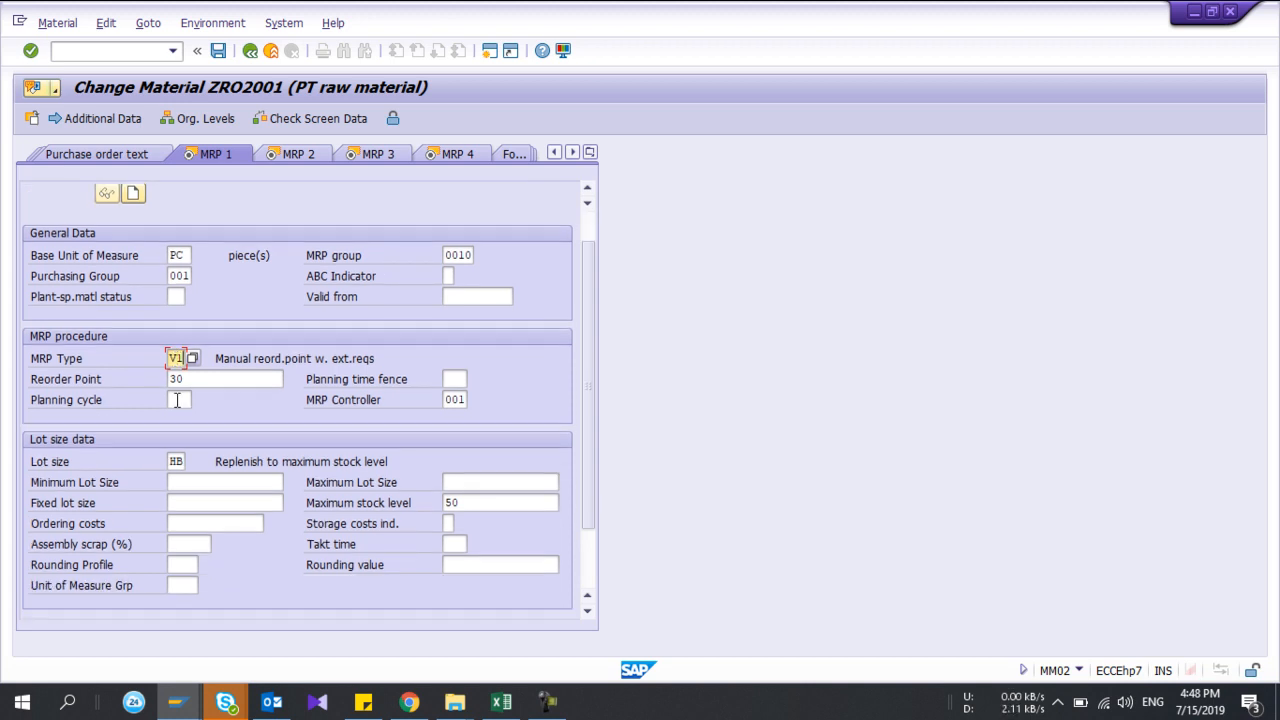
pyautogui.press('Return')
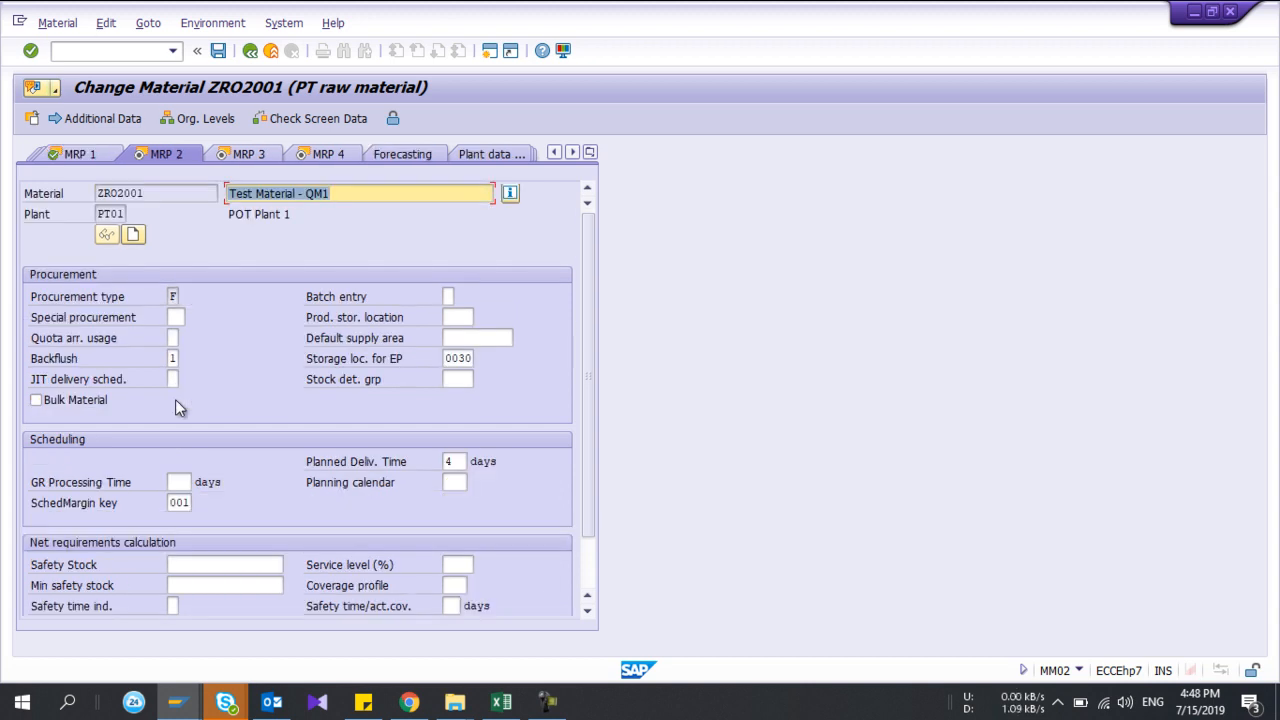
pyautogui.scroll(-1, 175, 401)
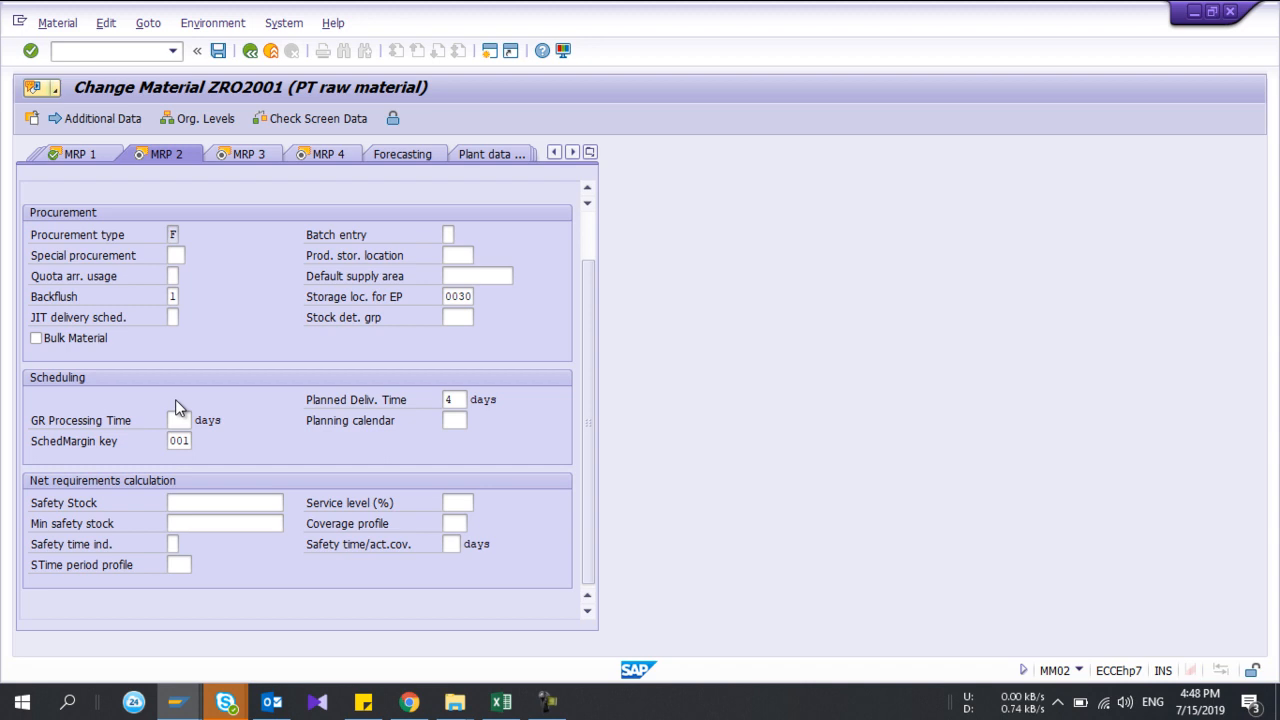
pyautogui.press('Return')
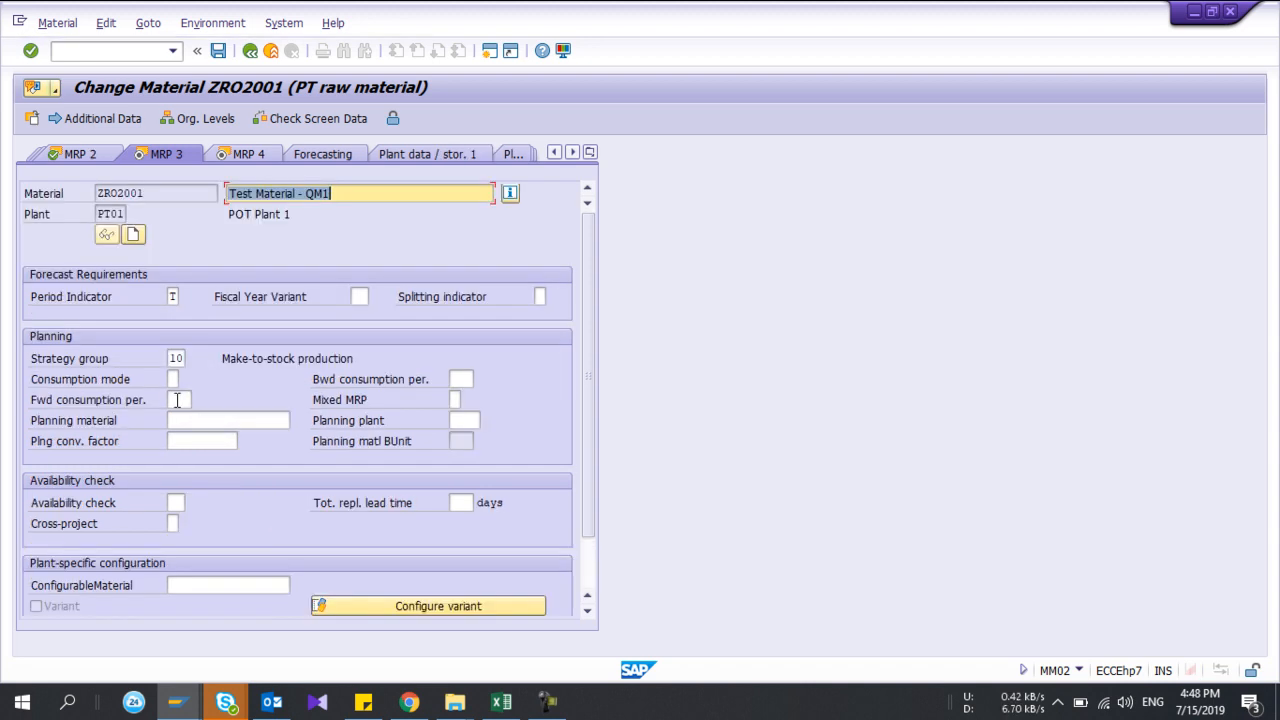
# - Set ZRO2001's availability check to checking group 02 (Individual reqmt) and save the material
pyautogui.click(176, 503)
pyautogui.click(191, 504)
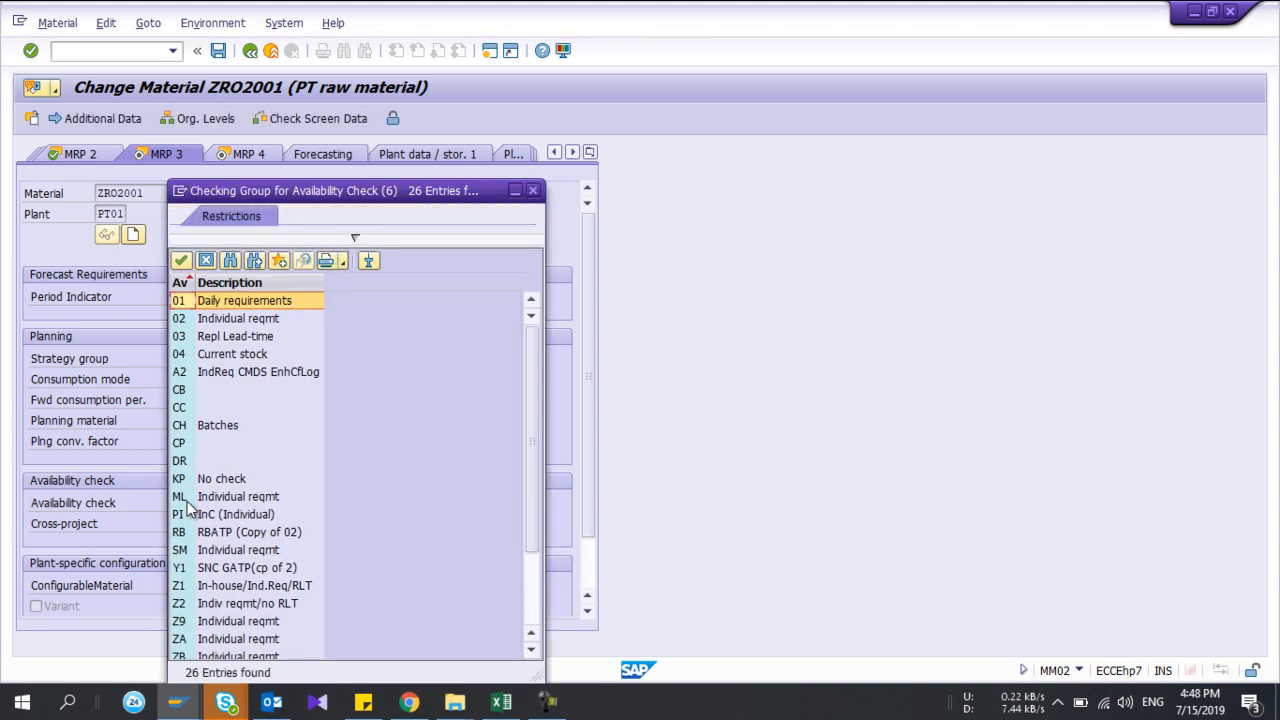
pyautogui.doubleClick(178, 318)
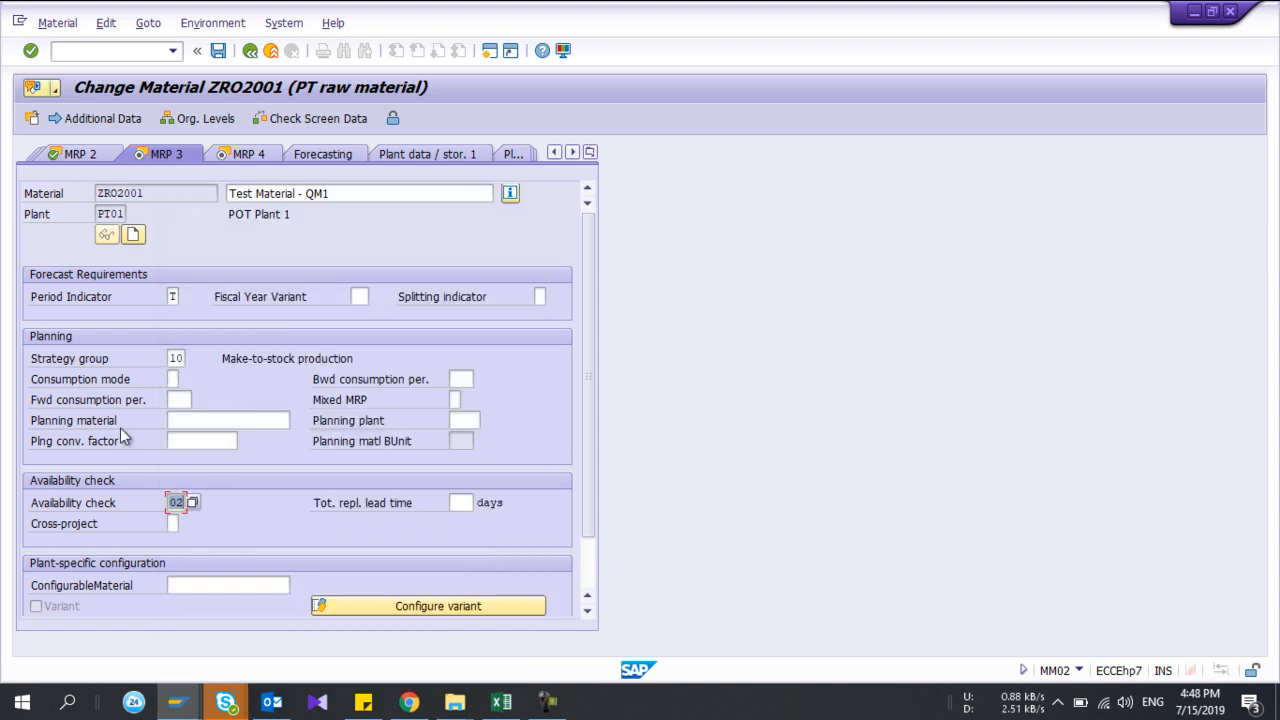
pyautogui.press('Return')
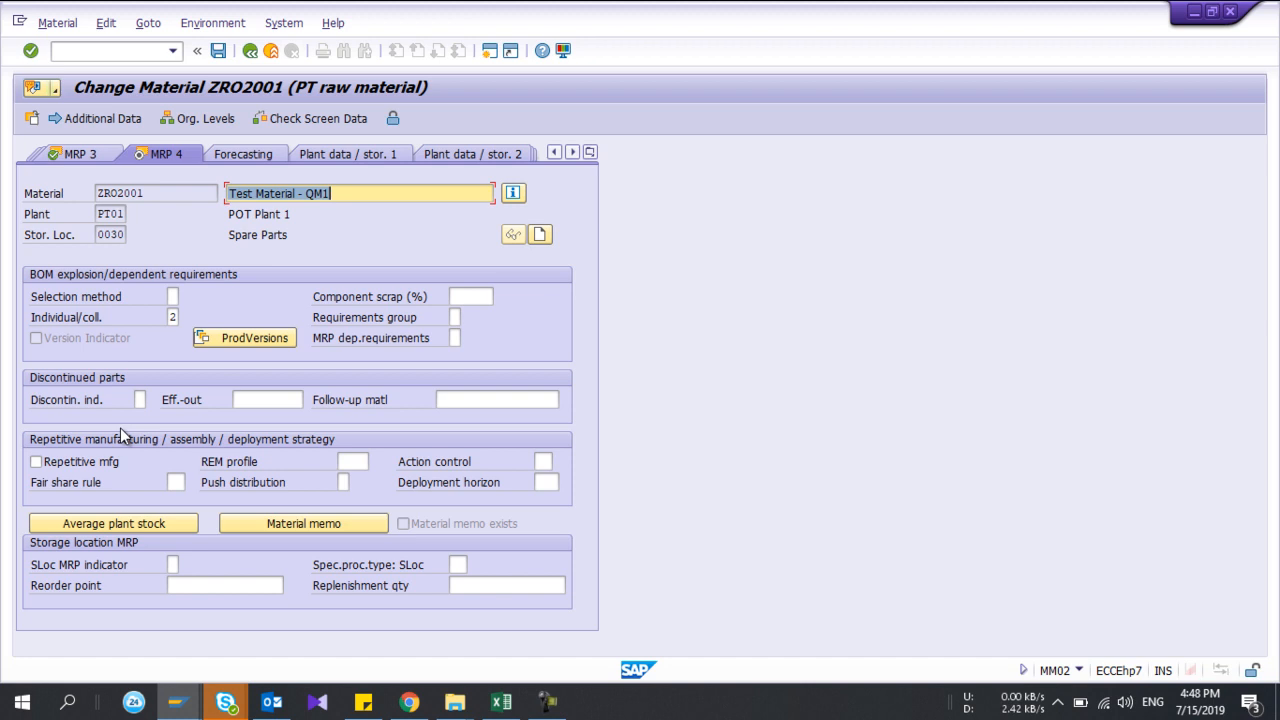
pyautogui.click(205, 118)
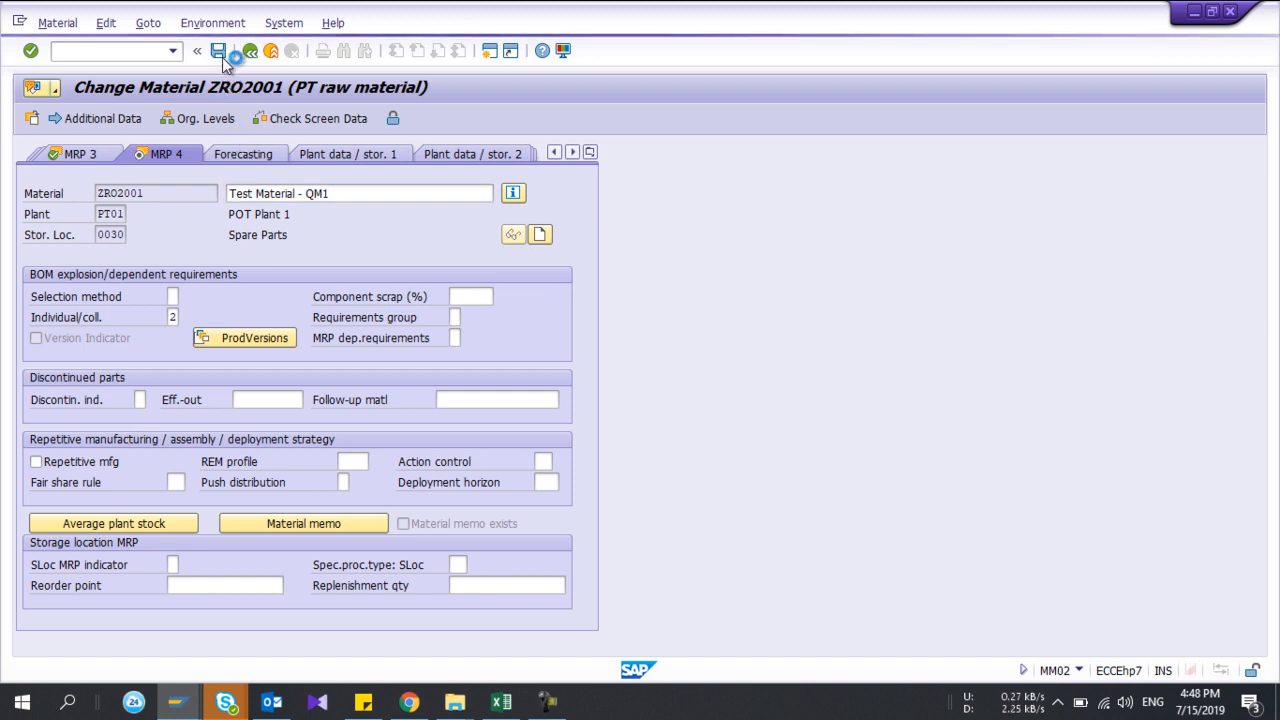
pyautogui.click(252, 390)
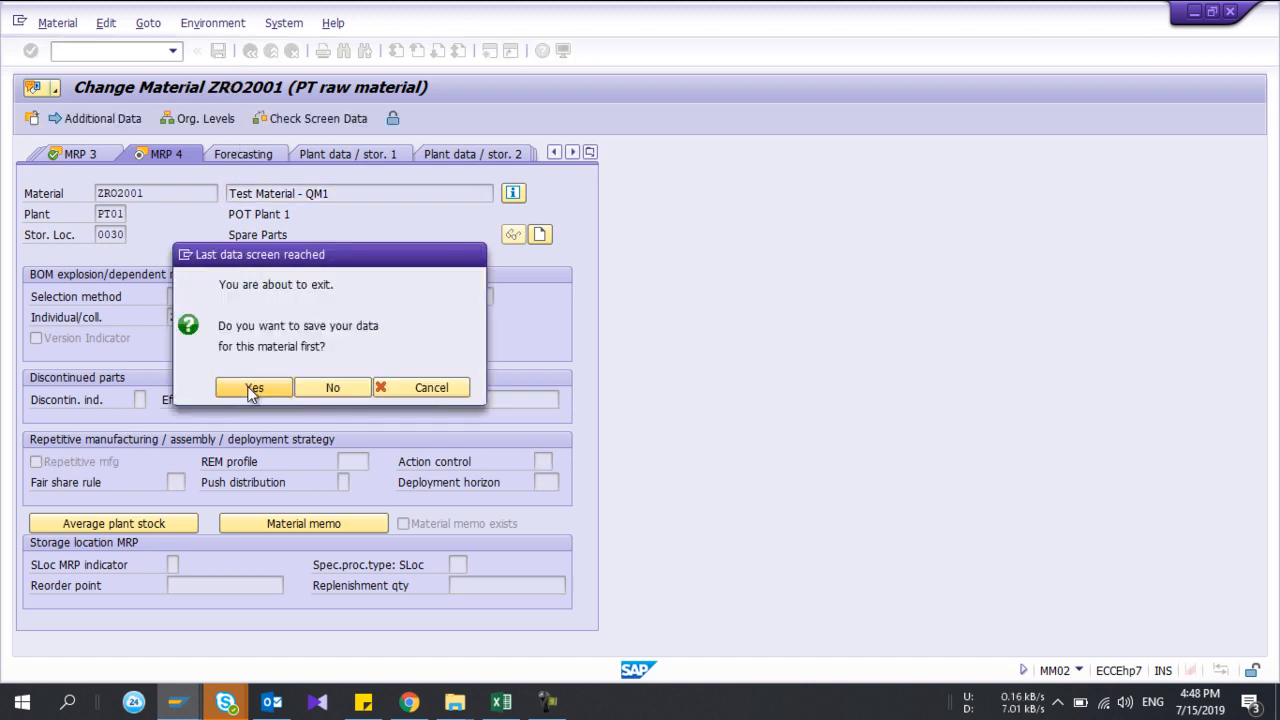
# - Start transaction CO02, open the ZRO2101 production order for change and try to release it
pyautogui.click(91, 55)
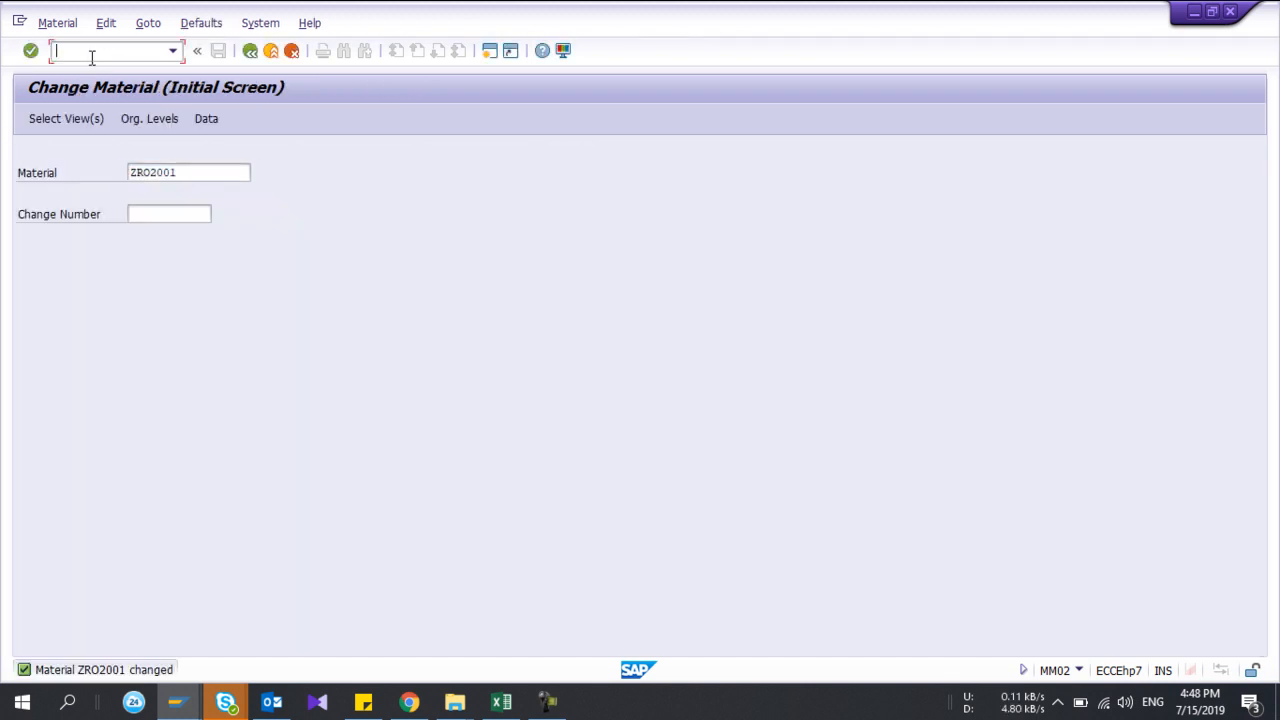
pyautogui.write('/nco02')
pyautogui.press('Return')
pyautogui.press('Return')
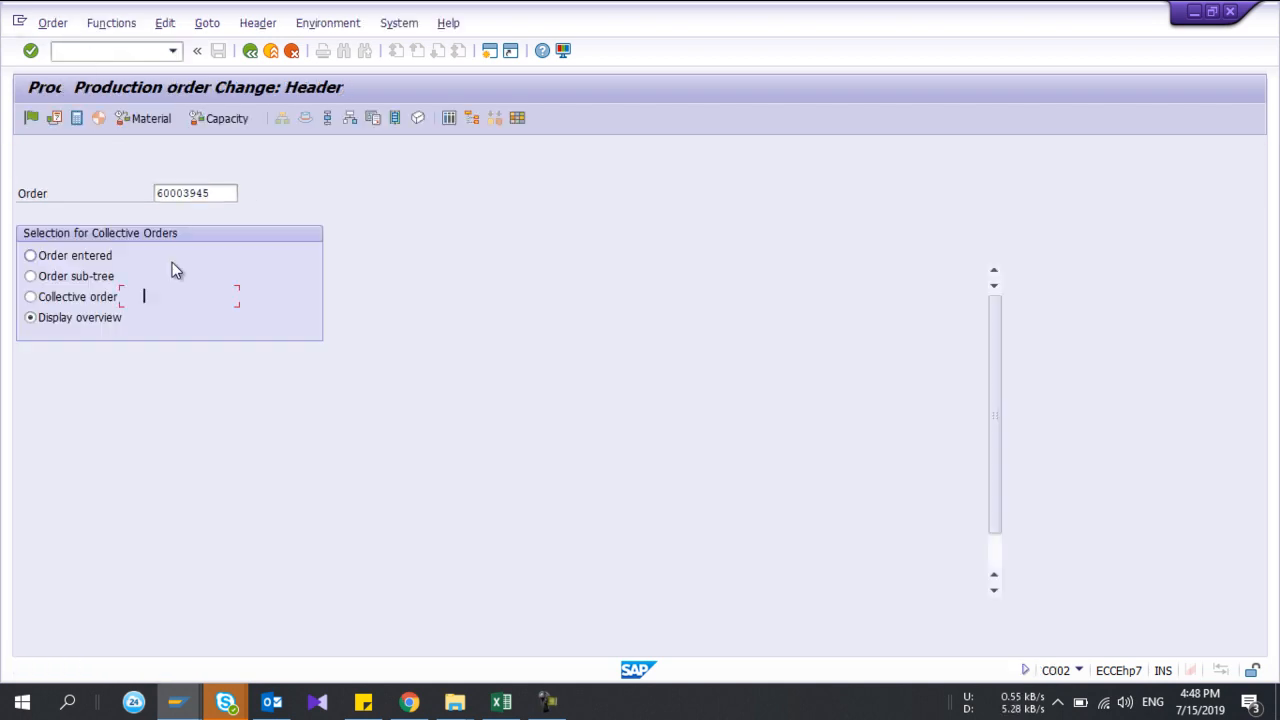
pyautogui.click(33, 118)
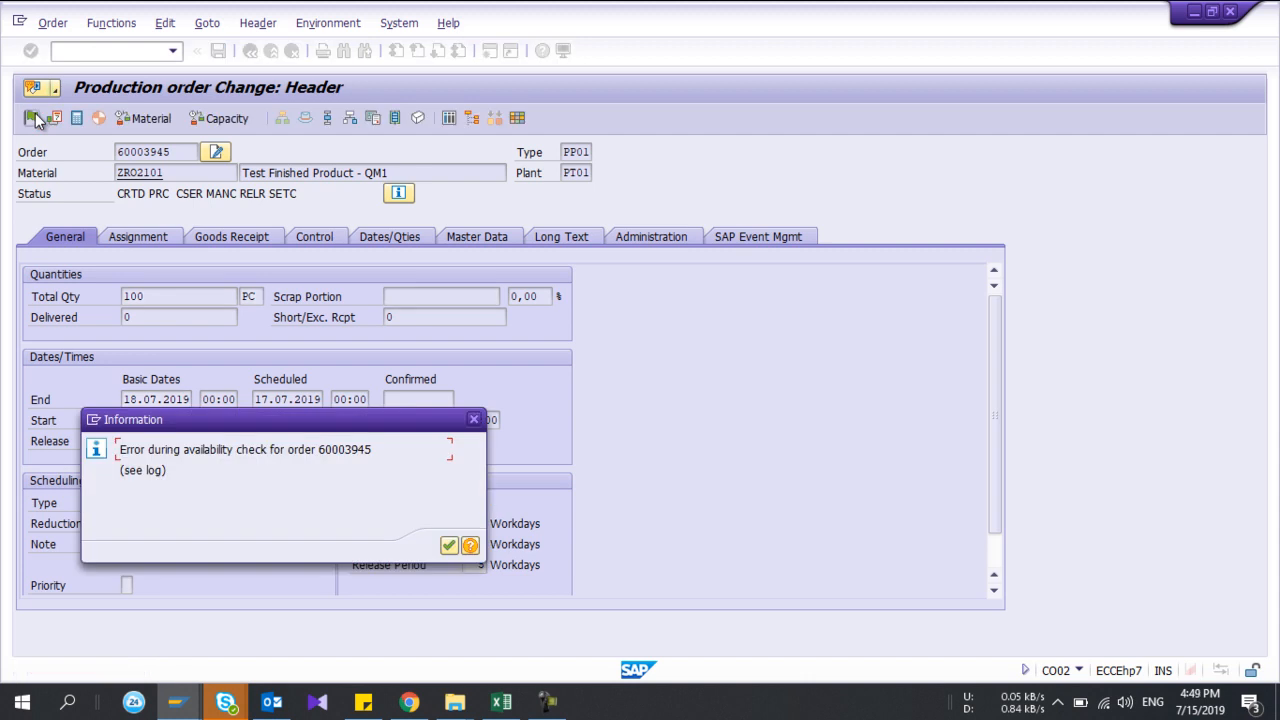
pyautogui.press('Return')
# - Examine the error messages in the production order's release log, and return to the order header
pyautogui.click(258, 23)
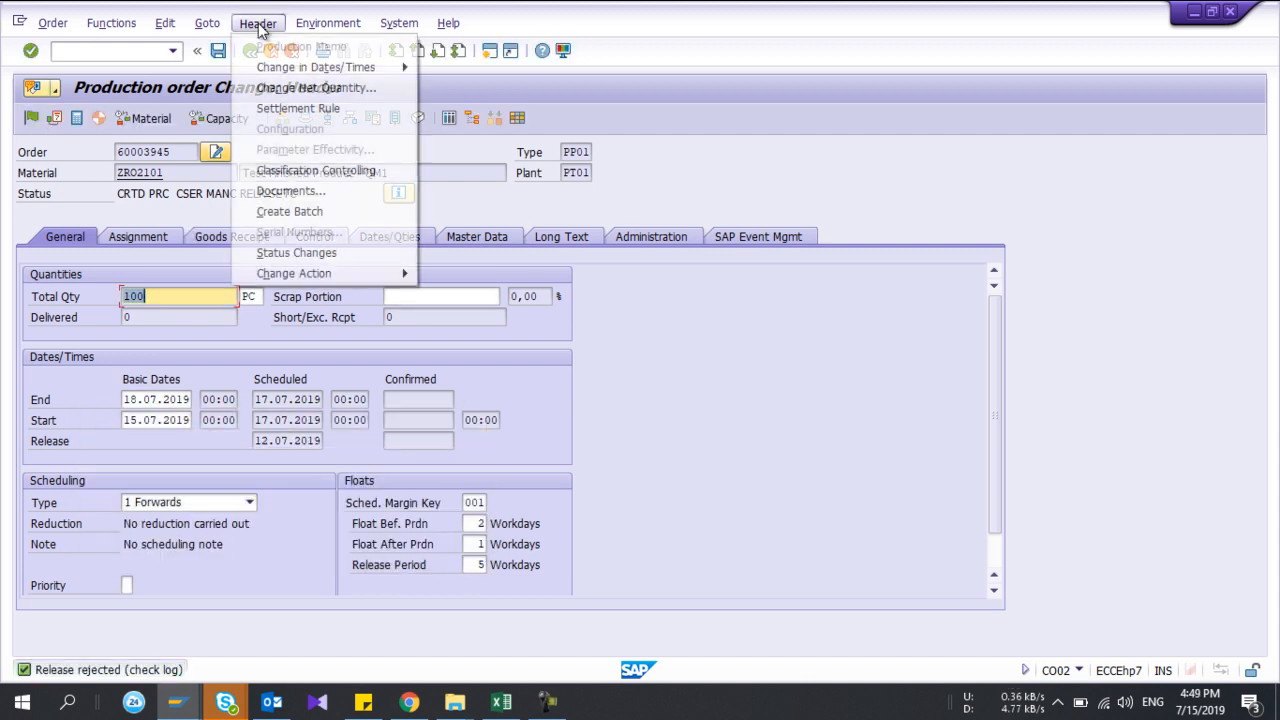
pyautogui.click(207, 23)
pyautogui.moveTo(280, 234)
pyautogui.click(452, 276)
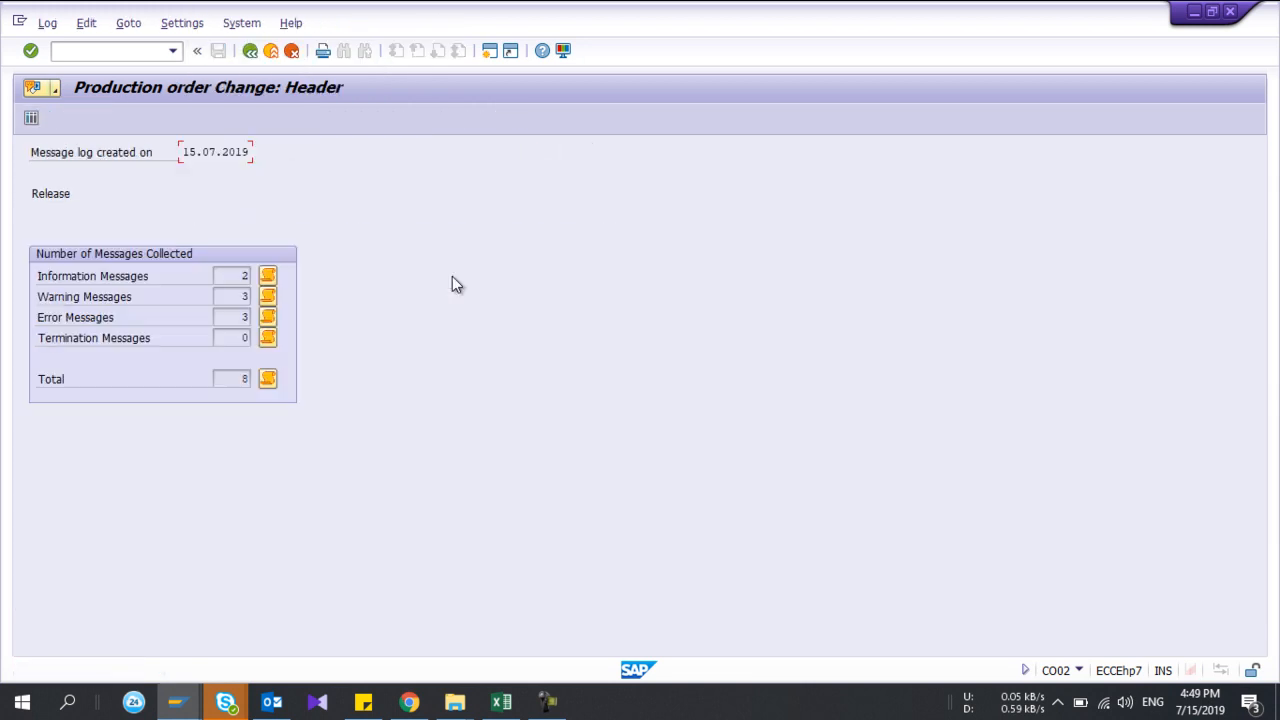
pyautogui.click(267, 316)
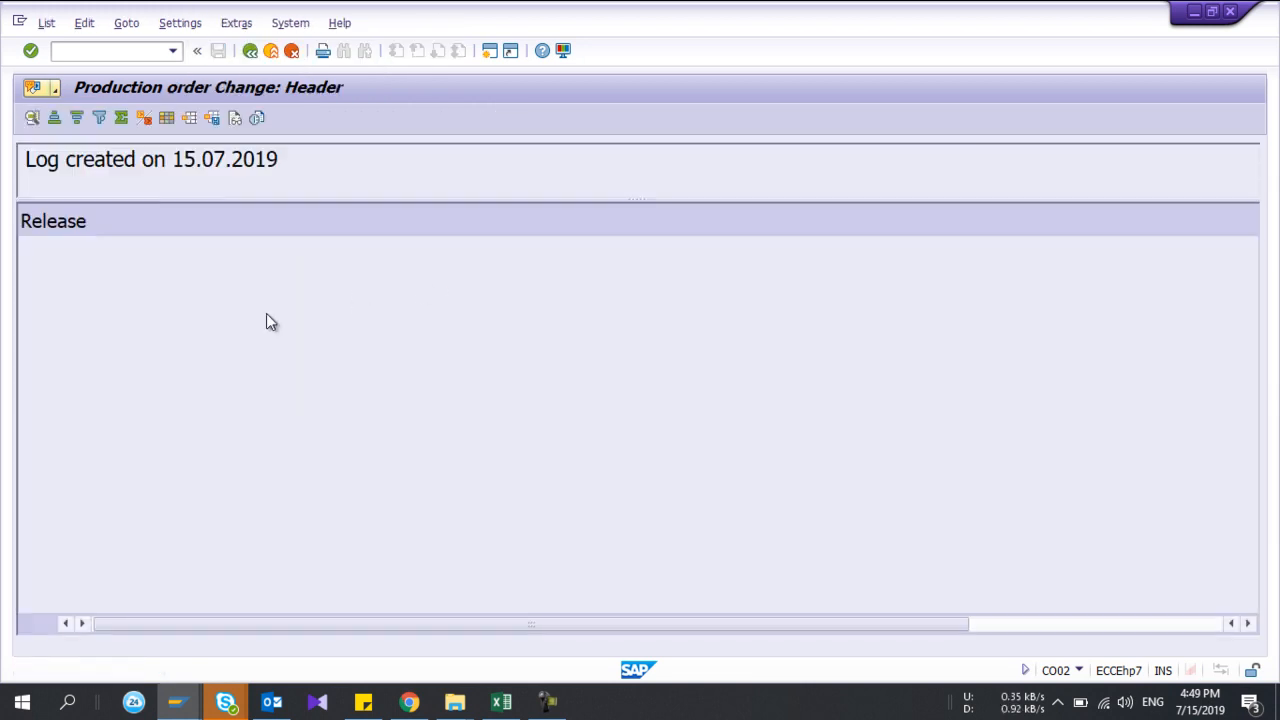
pyautogui.click(714, 262)
pyautogui.click(711, 278)
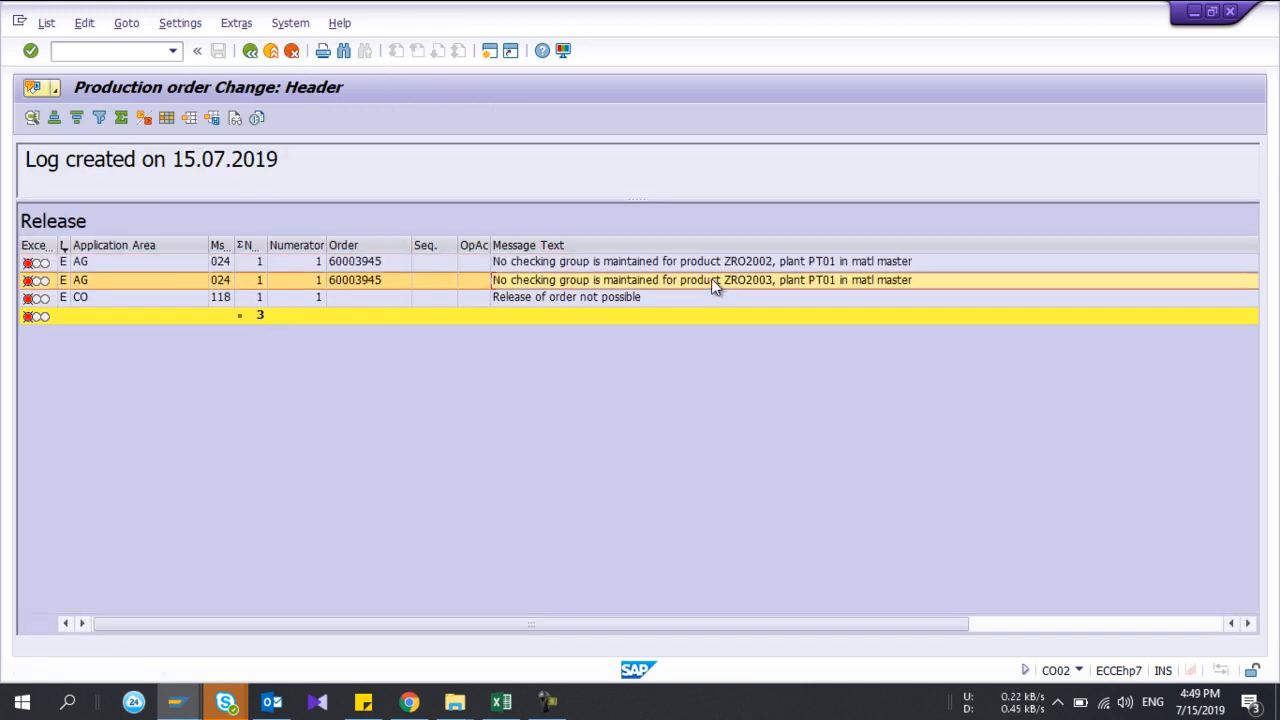
pyautogui.click(703, 258)
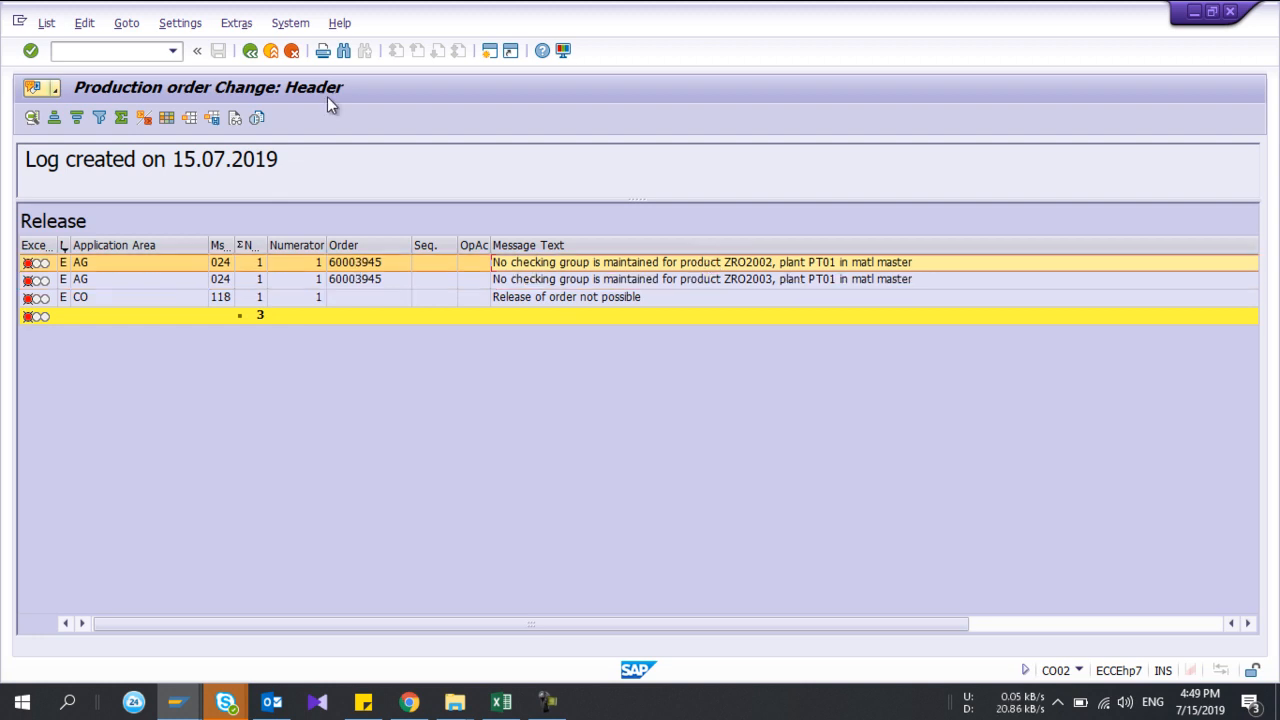
pyautogui.click(249, 52)
pyautogui.click(249, 52)
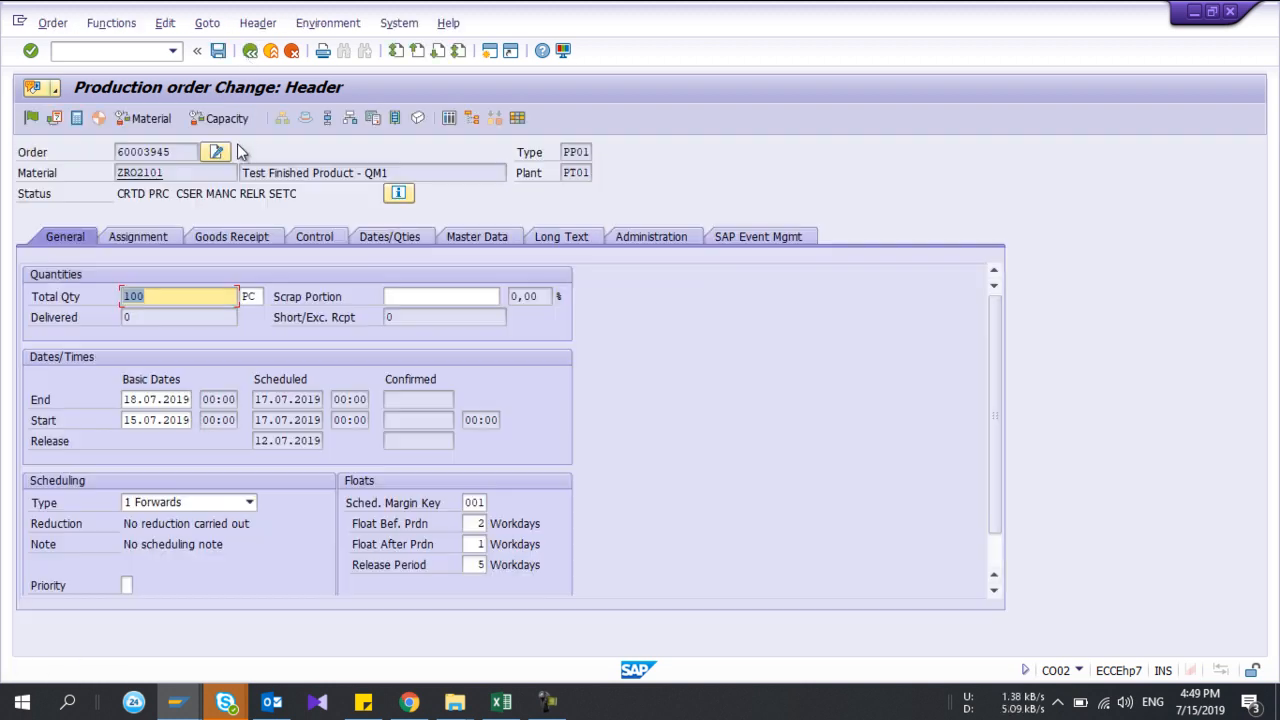
# - Delete components ZRO2002 and ZRO2003 from the production order, release the order and return to its header
pyautogui.click(351, 120)
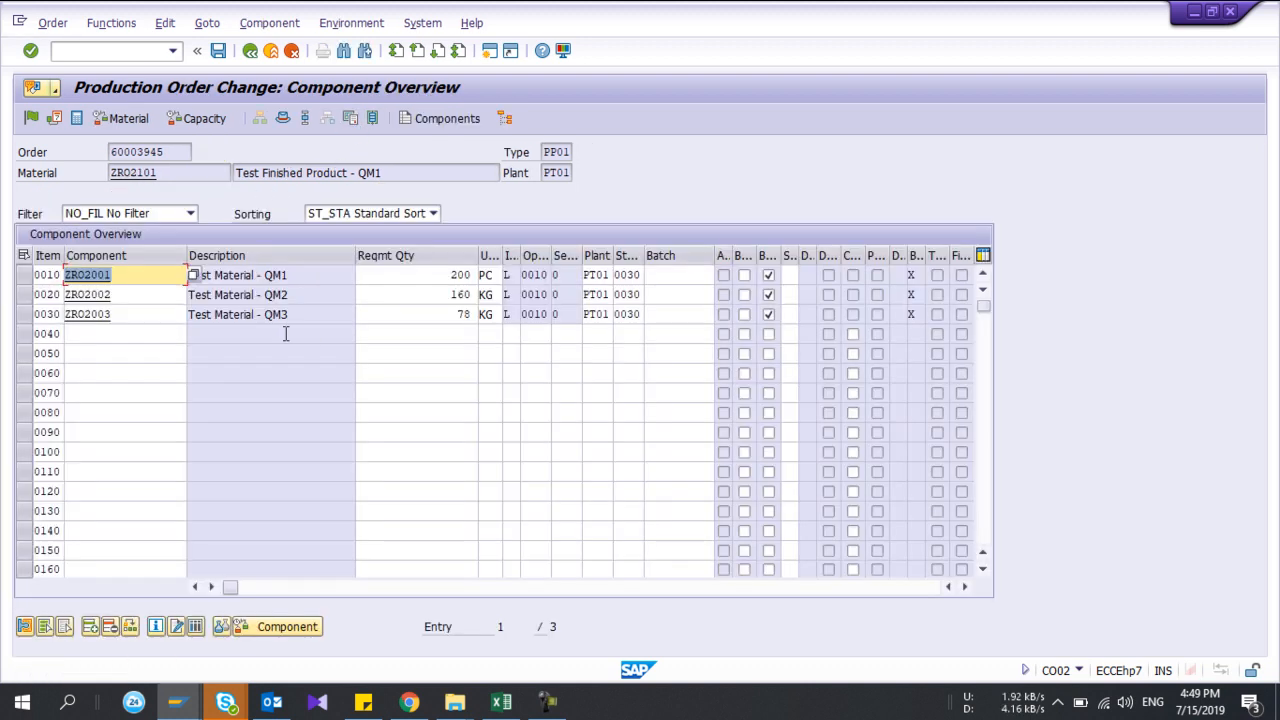
pyautogui.click(24, 294)
pyautogui.click(24, 314)
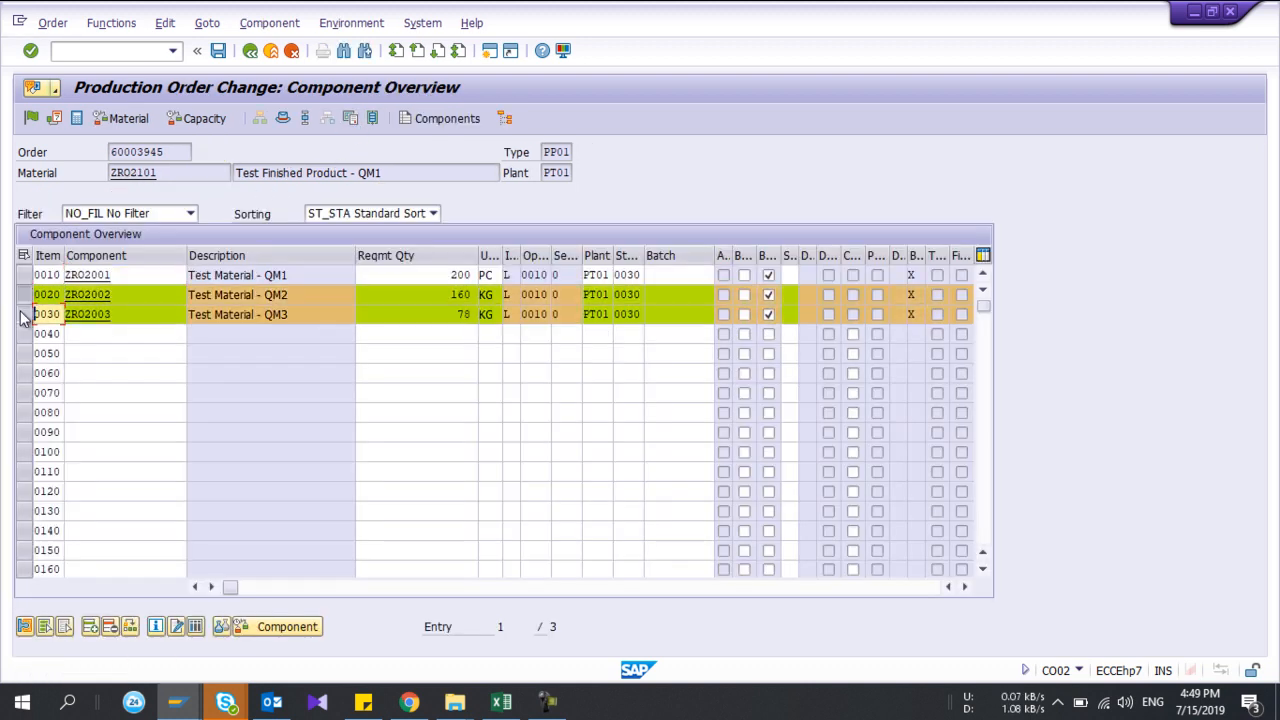
pyautogui.click(108, 628)
pyautogui.click(445, 286)
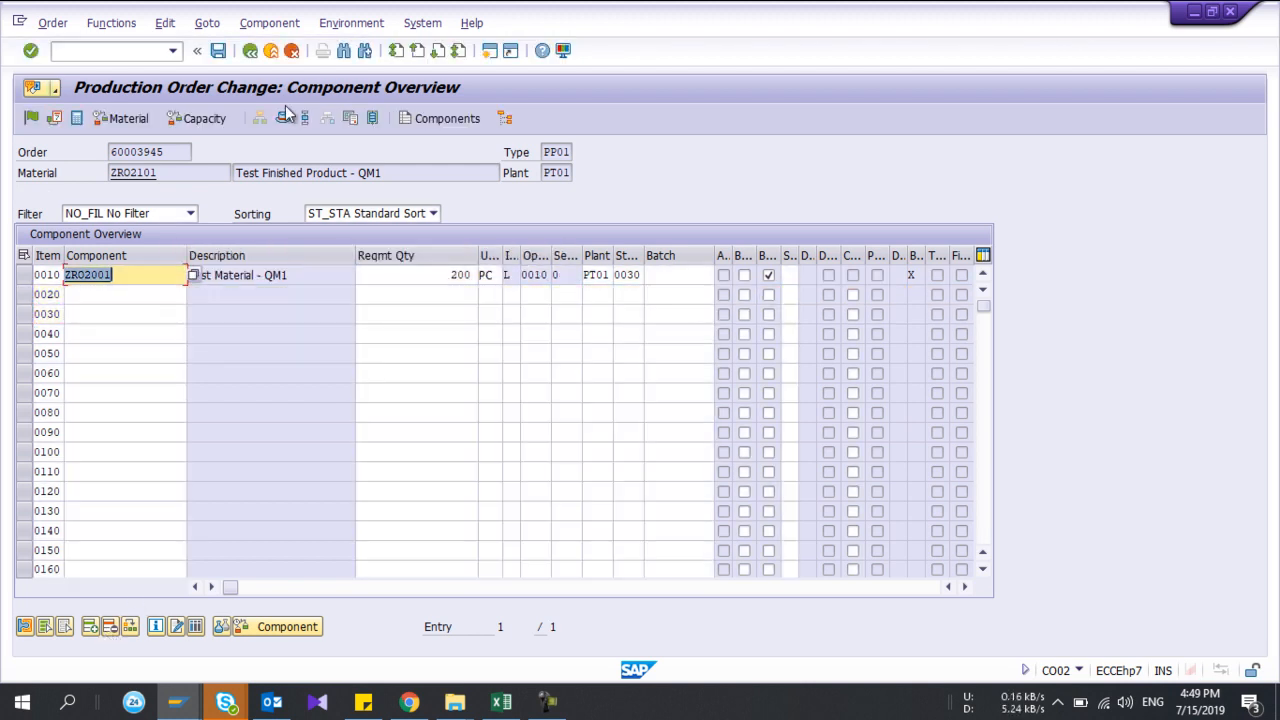
pyautogui.click(29, 122)
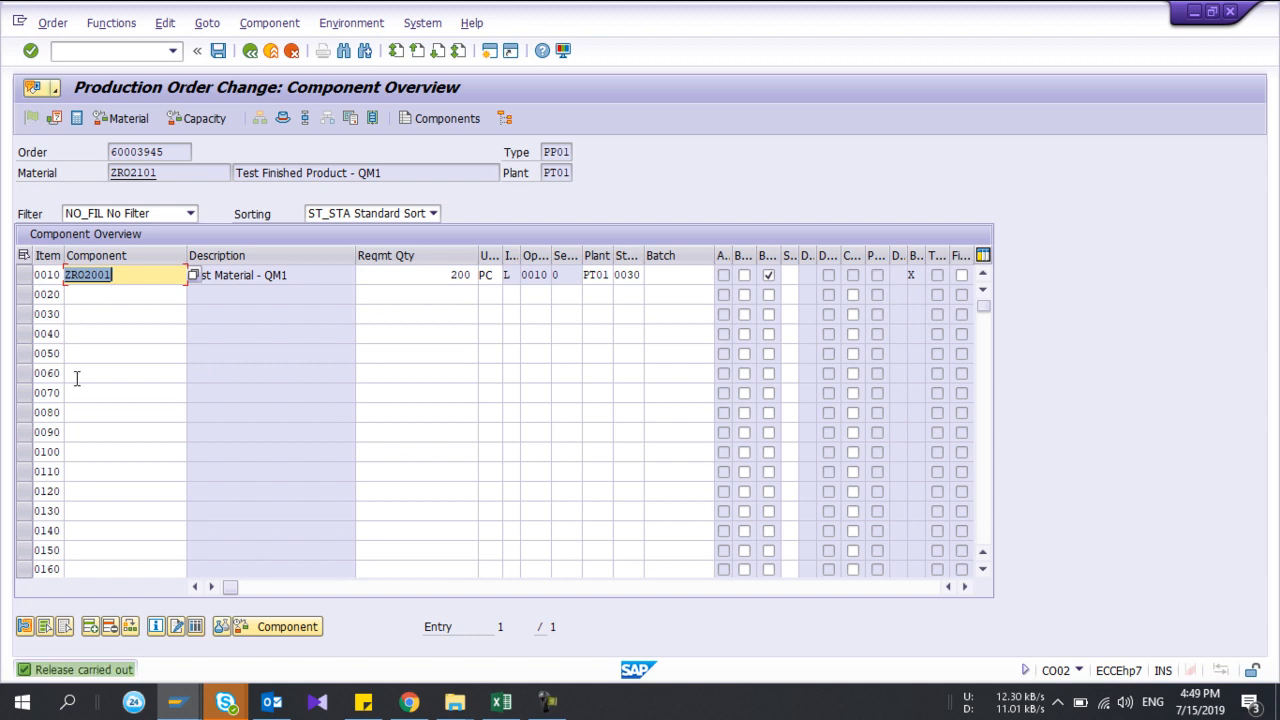
pyautogui.click(252, 55)
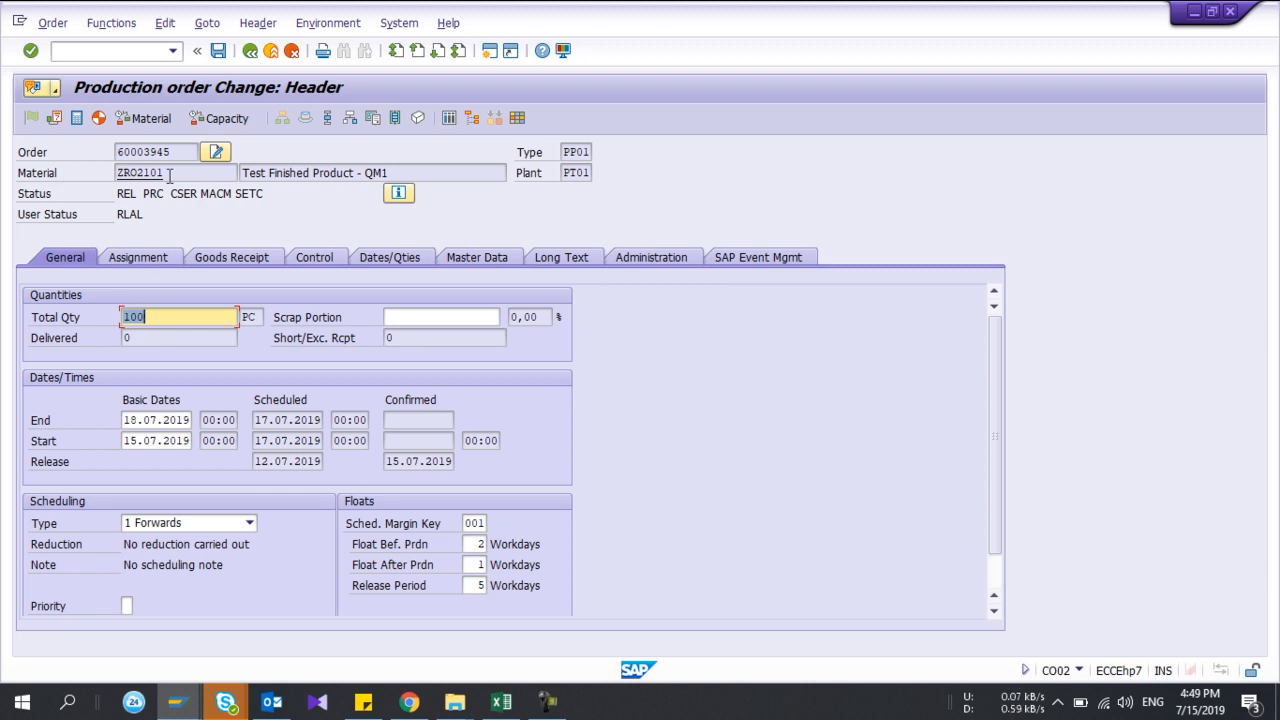
# - Narrow the Component, Description and Reqmt Qty columns in the order's component overview, and return to the order header
pyautogui.click(349, 118)
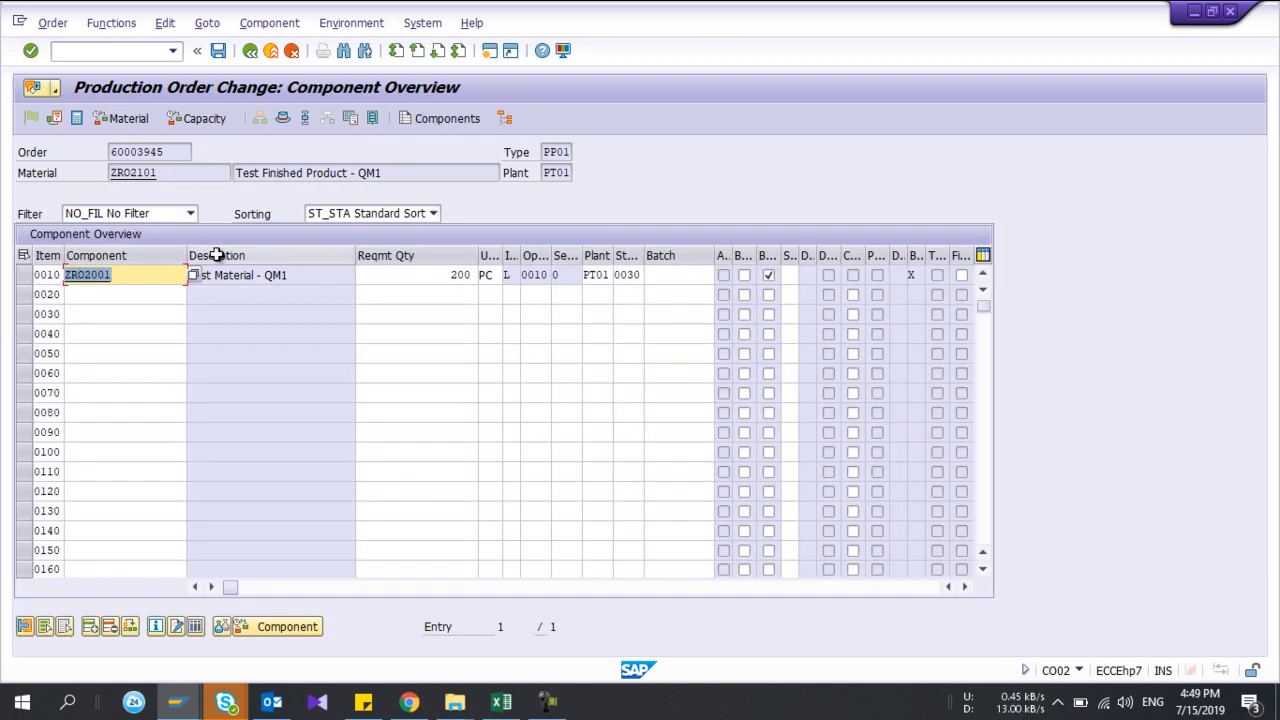
pyautogui.moveTo(185, 258); pyautogui.dragTo(192, 268)
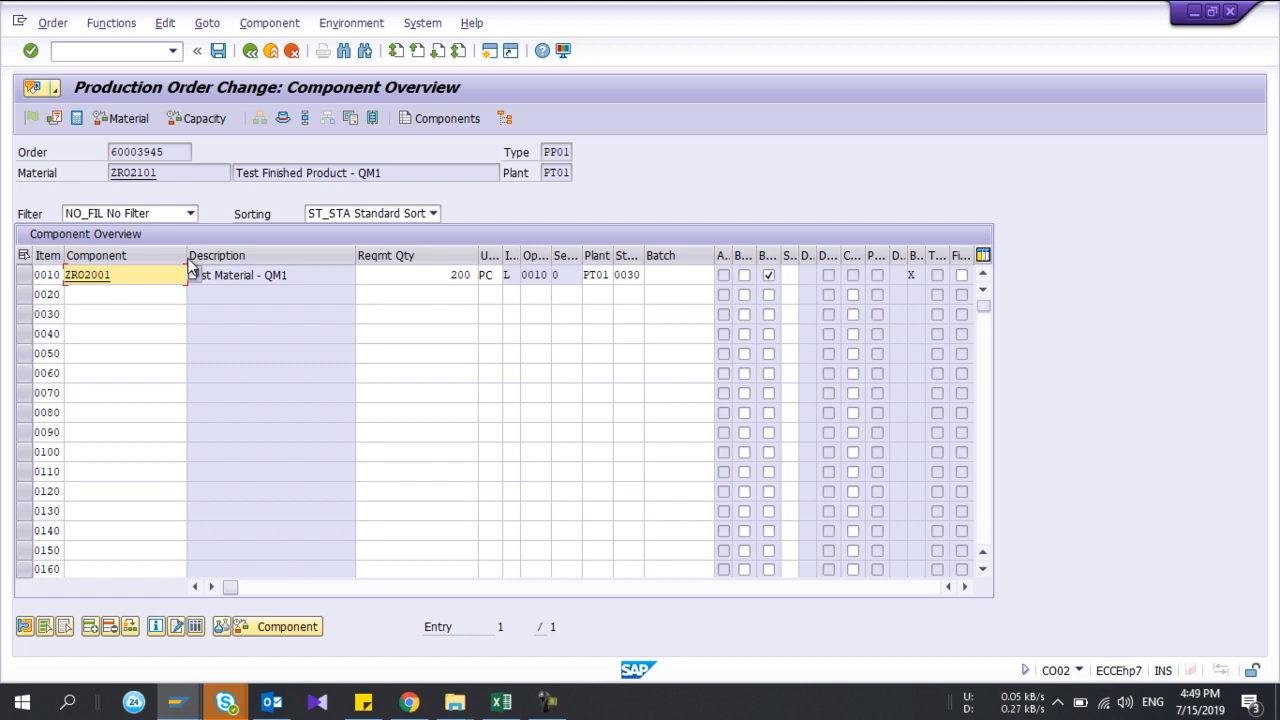
pyautogui.moveTo(186, 259); pyautogui.dragTo(155, 258)
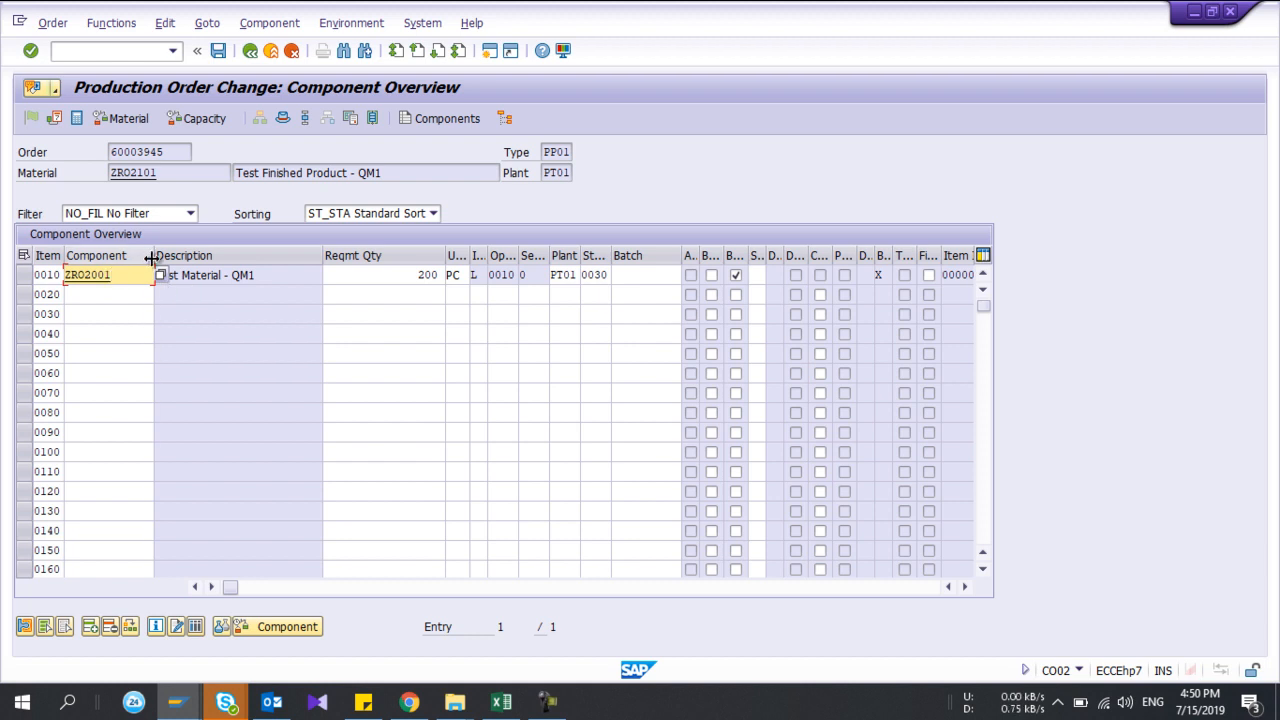
pyautogui.moveTo(323, 258); pyautogui.dragTo(270, 258)
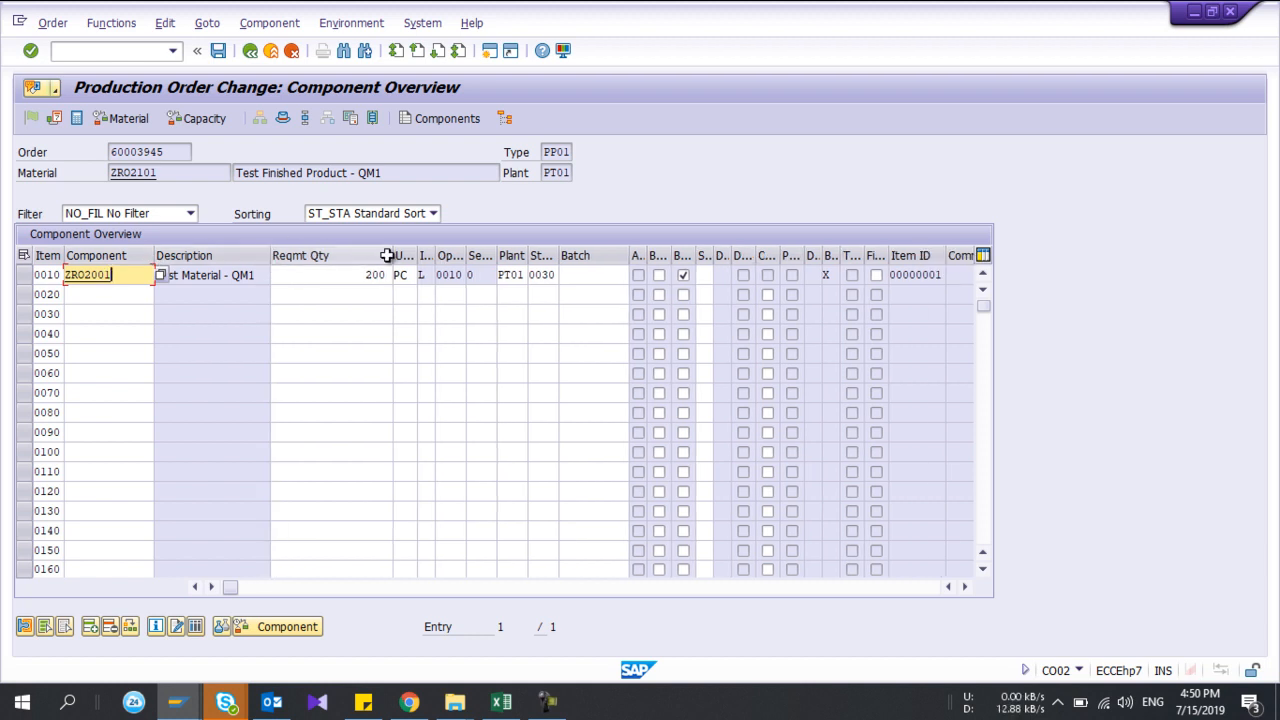
pyautogui.moveTo(390, 256); pyautogui.dragTo(355, 258)
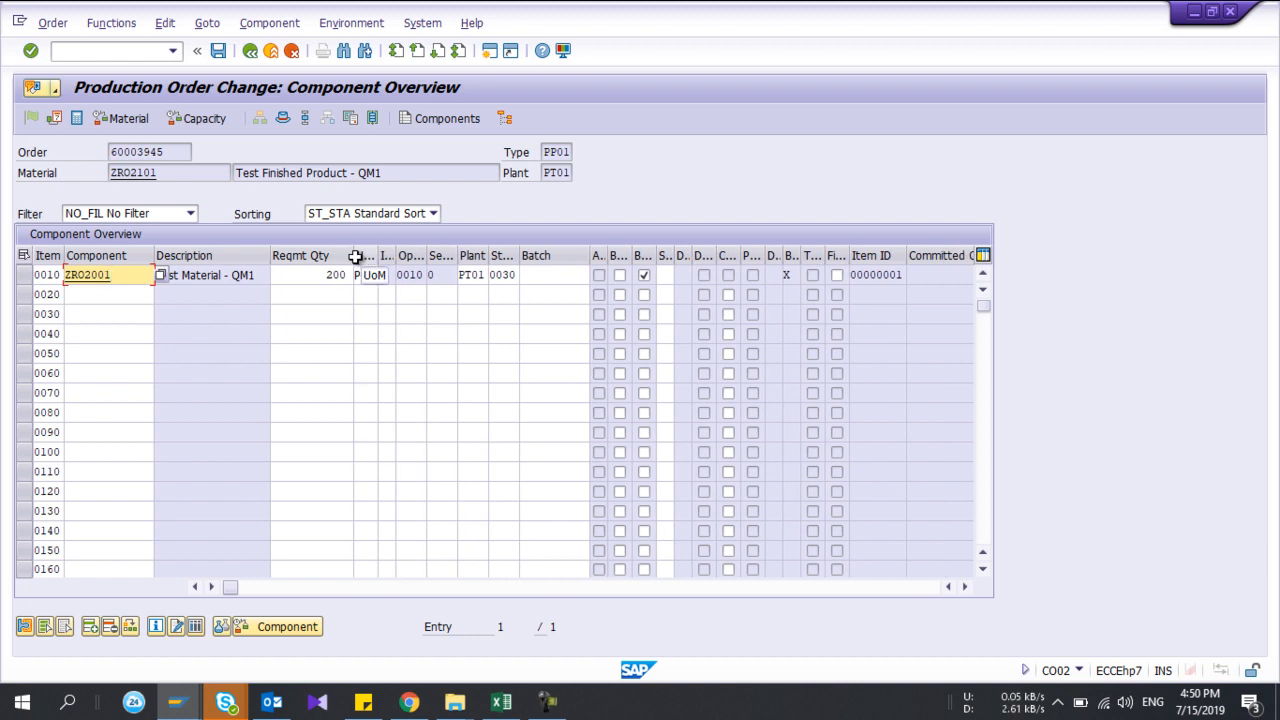
pyautogui.click(250, 52)
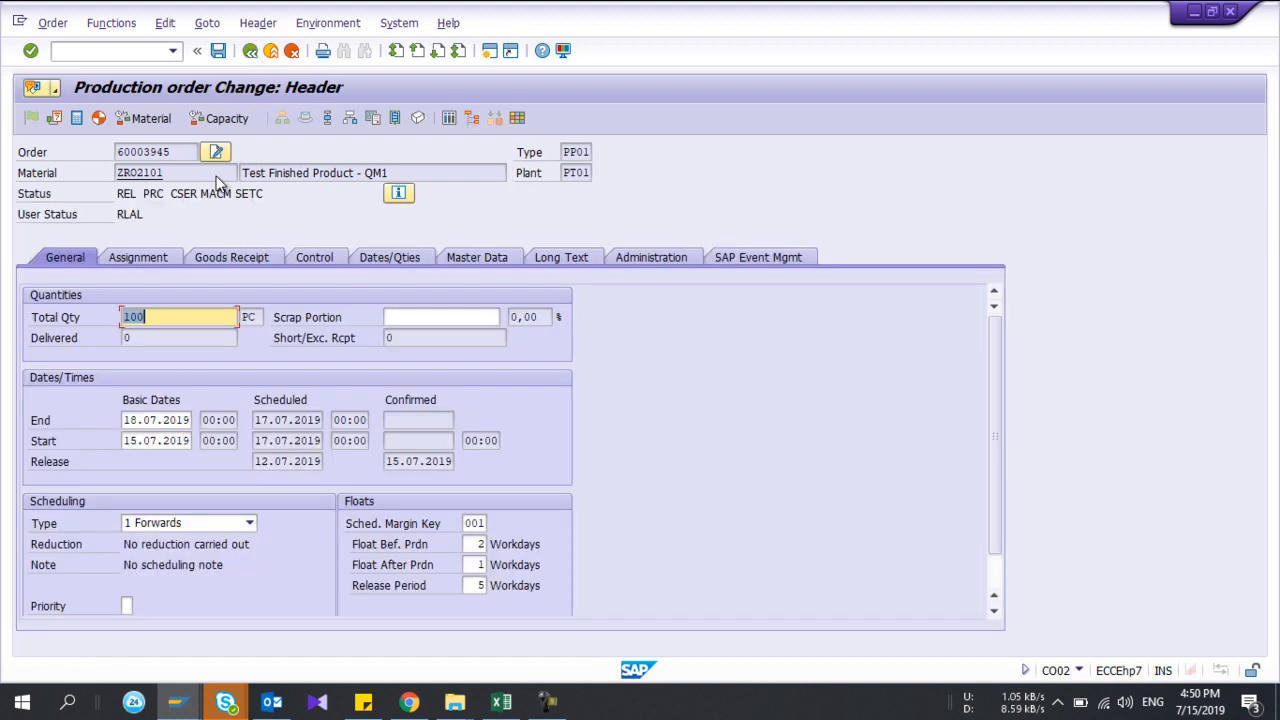
pyautogui.click(181, 157)
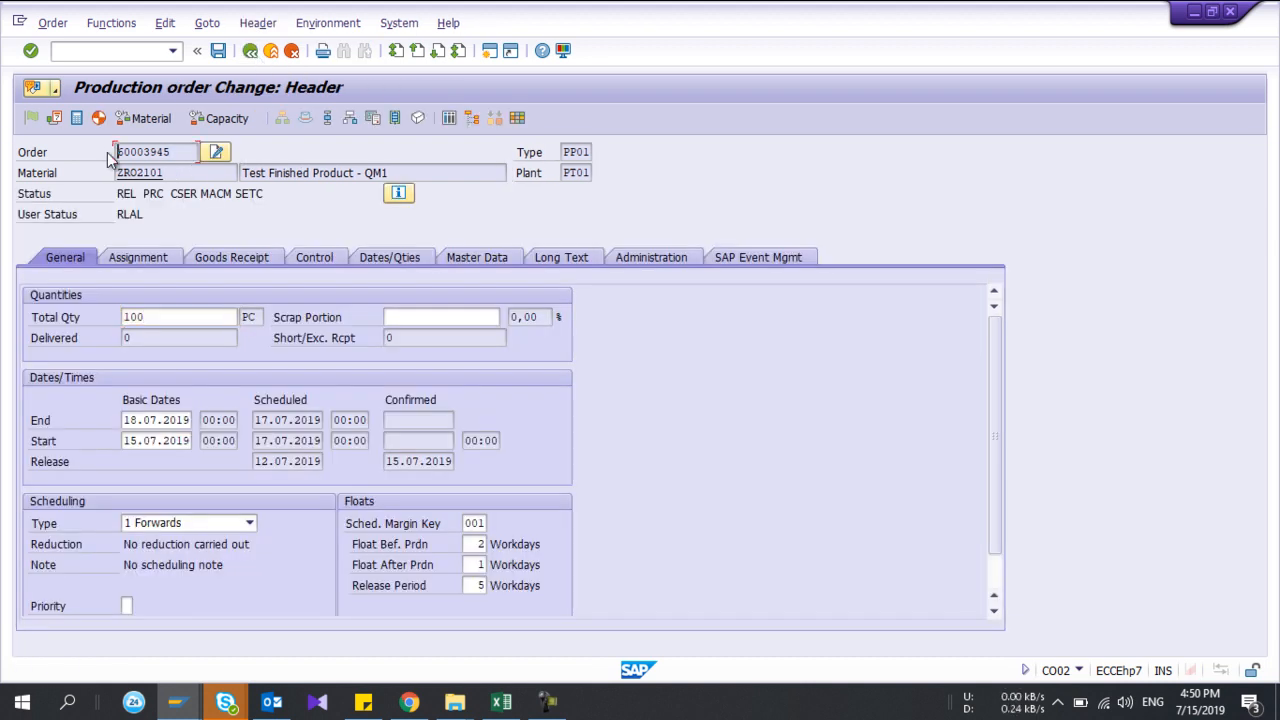